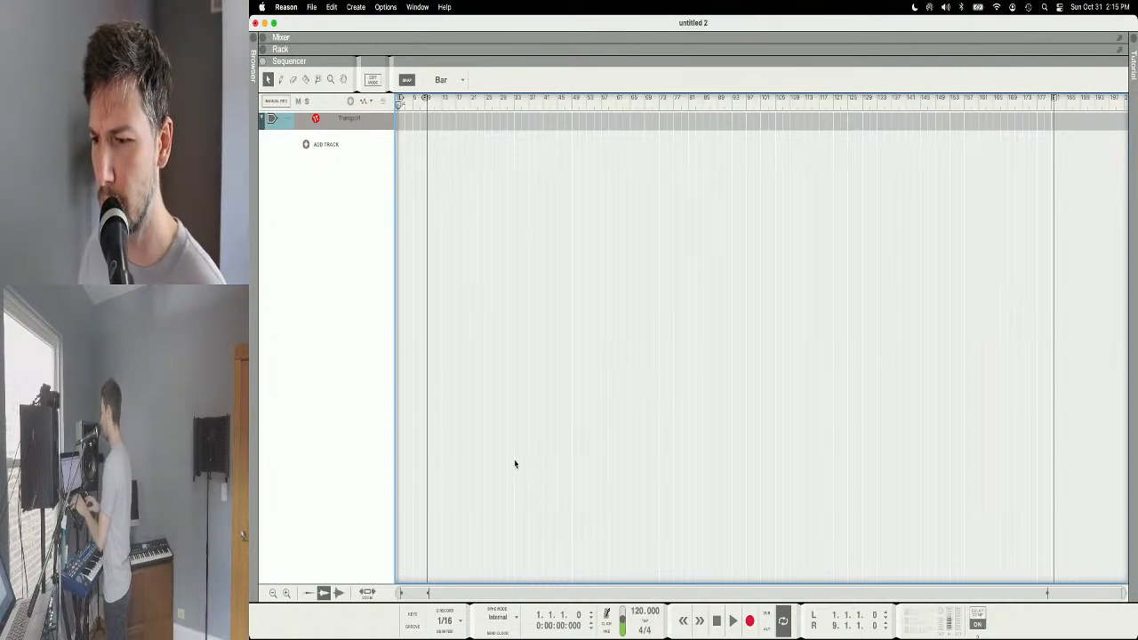
# Step: Open the Amen Samples folder in Finder, audition the original Amen break file, and select it
pyautogui.press('super+Tab')
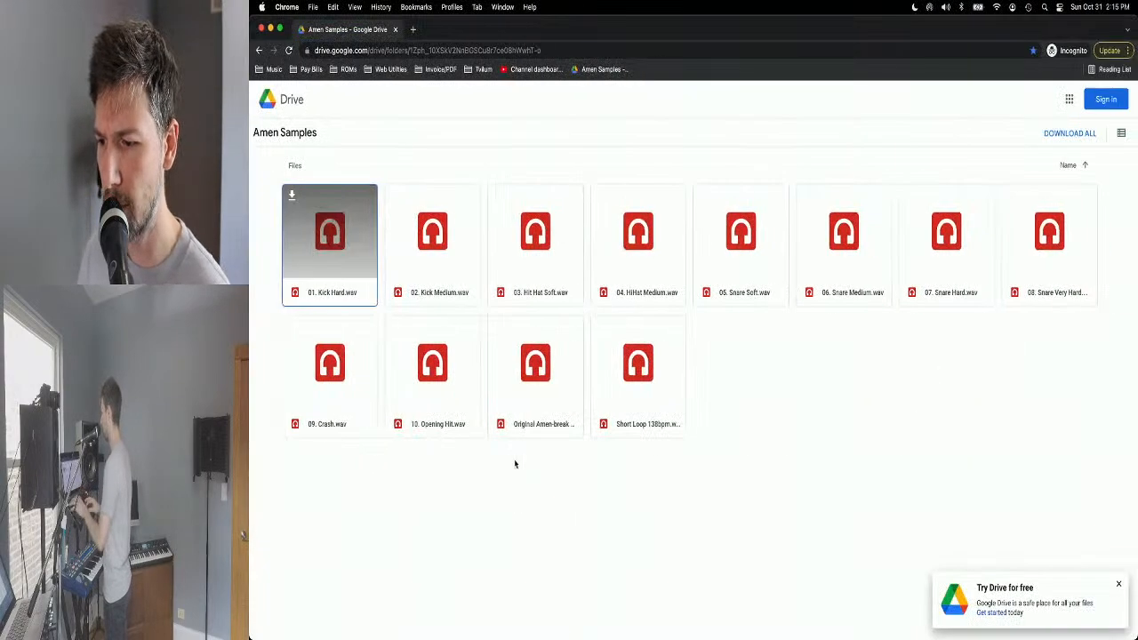
pyautogui.press('super+Tab')
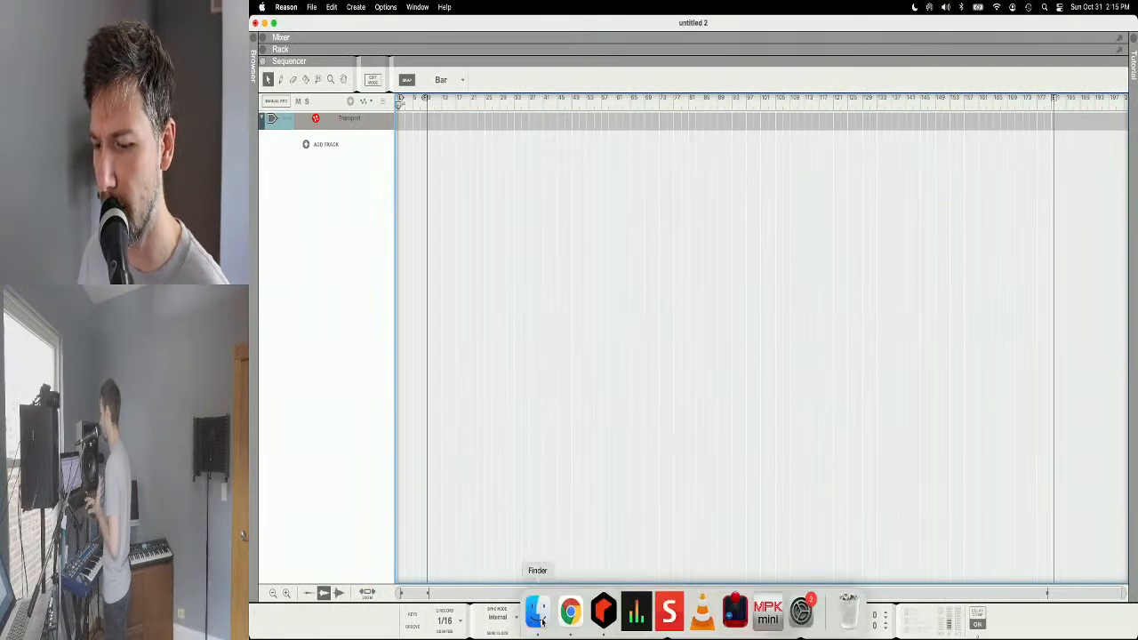
pyautogui.click(541, 620)
pyautogui.click(878, 544)
pyautogui.moveTo(901, 466)
pyautogui.click(902, 466)
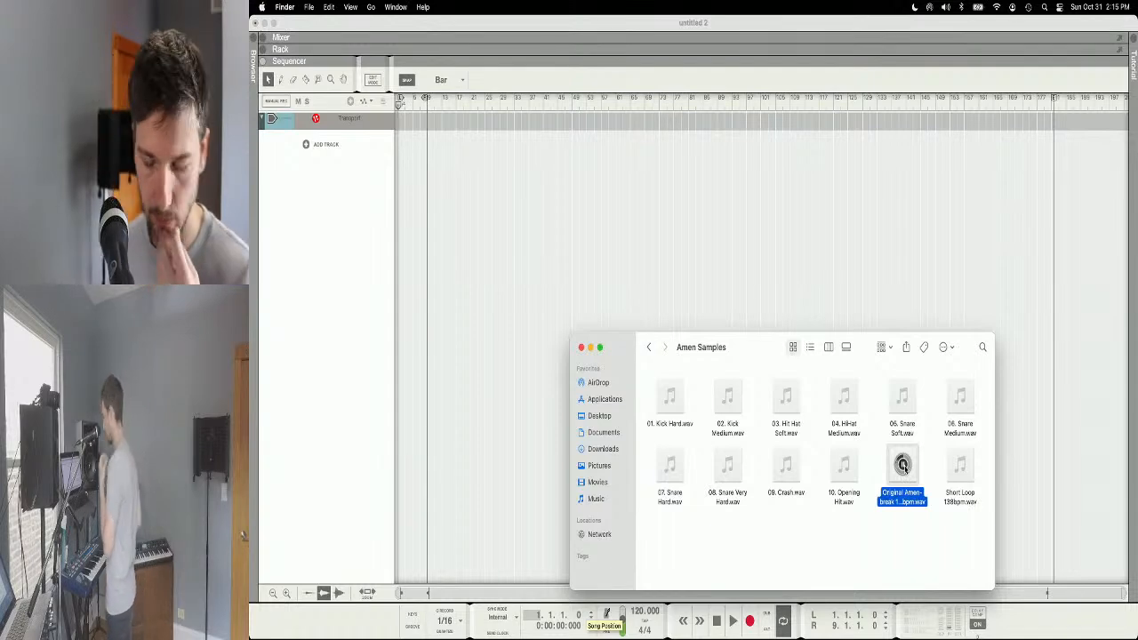
pyautogui.click(892, 524)
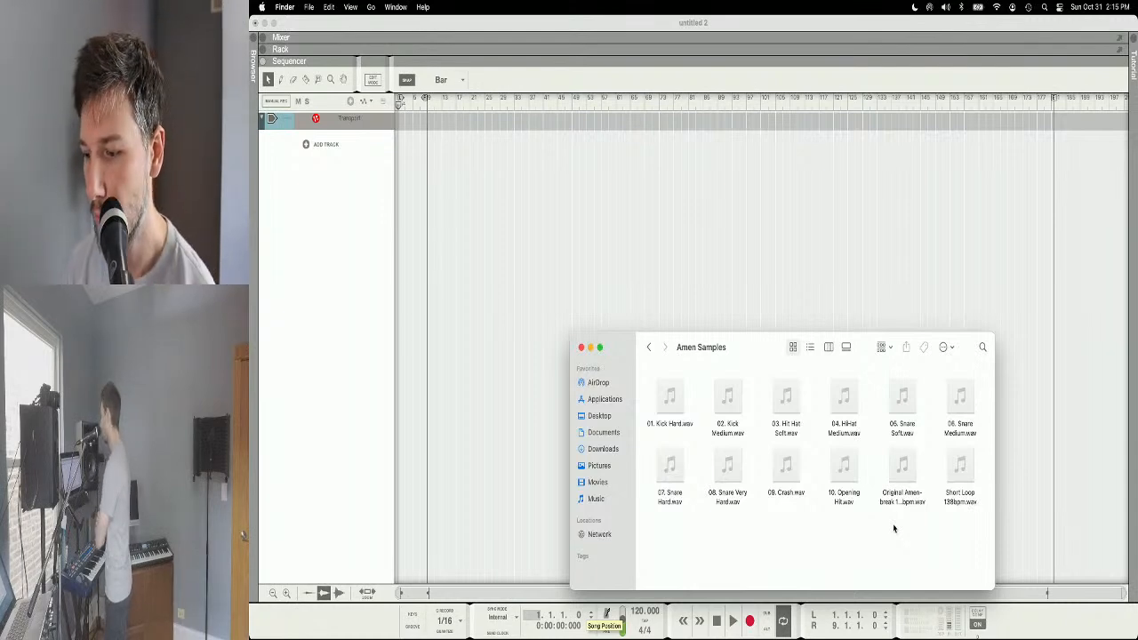
pyautogui.moveTo(902, 478)
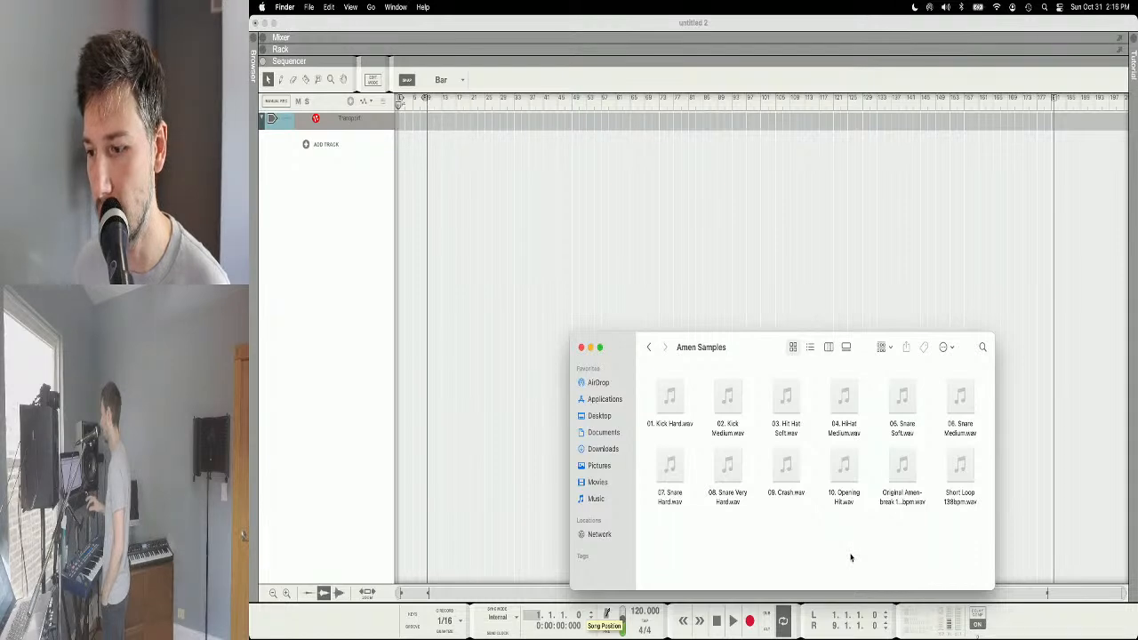
pyautogui.click(894, 481)
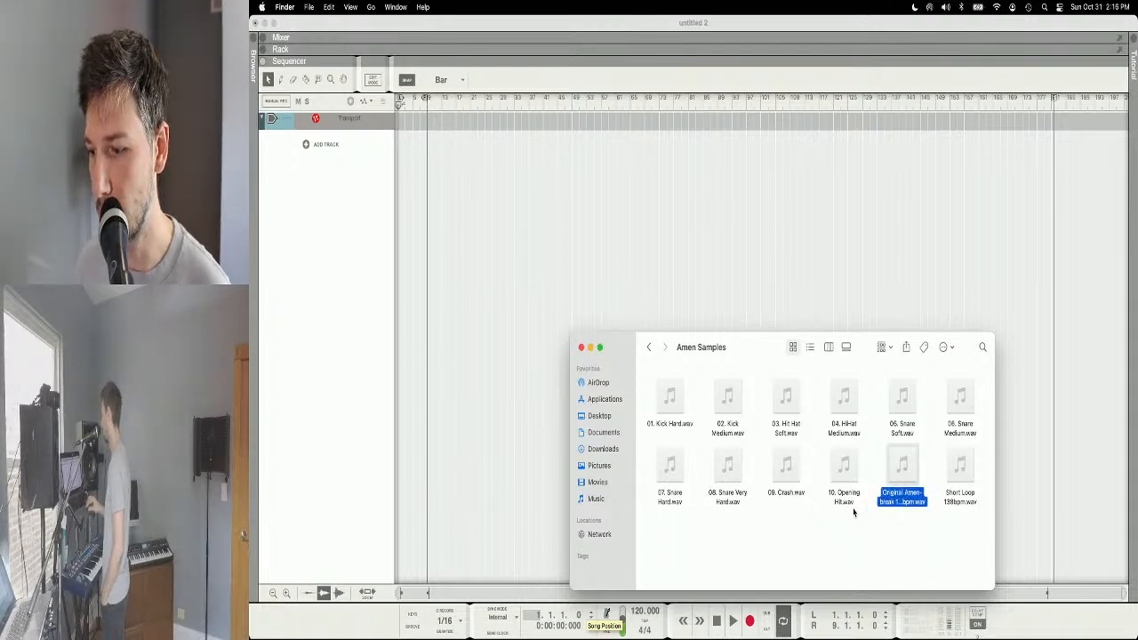
# Step: Switch to the Amen Samples folder in Google Drive in Chrome and preview the original Amen break file
pyautogui.hotkey('ctrl', 'Right')
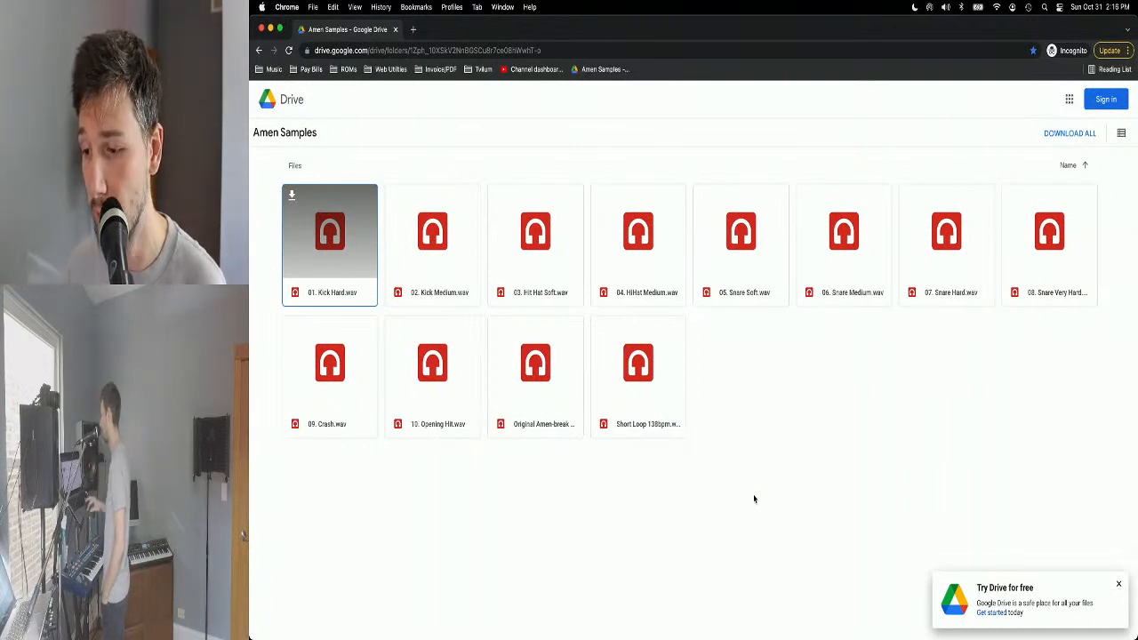
pyautogui.doubleClick(533, 368)
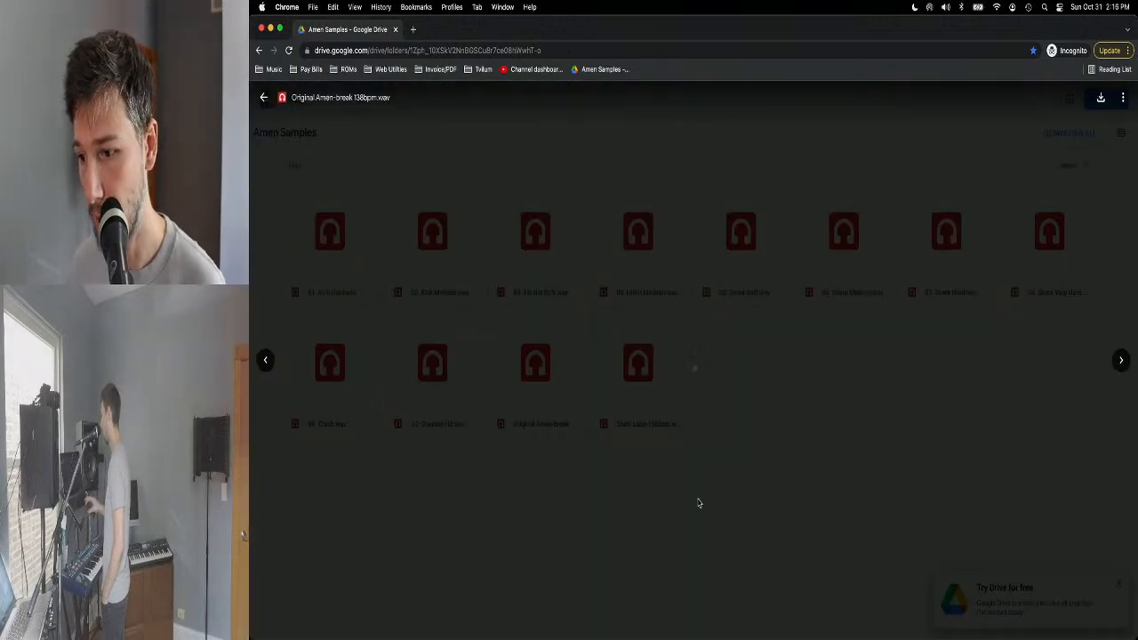
pyautogui.click(699, 504)
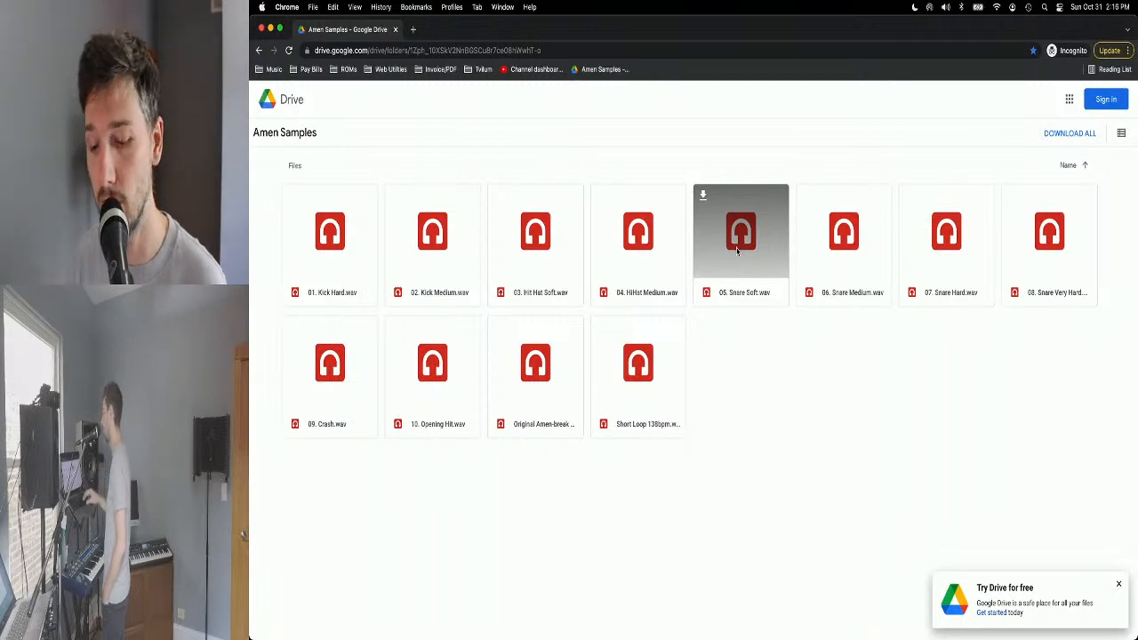
pyautogui.hotkey('ctrl', 'Left')
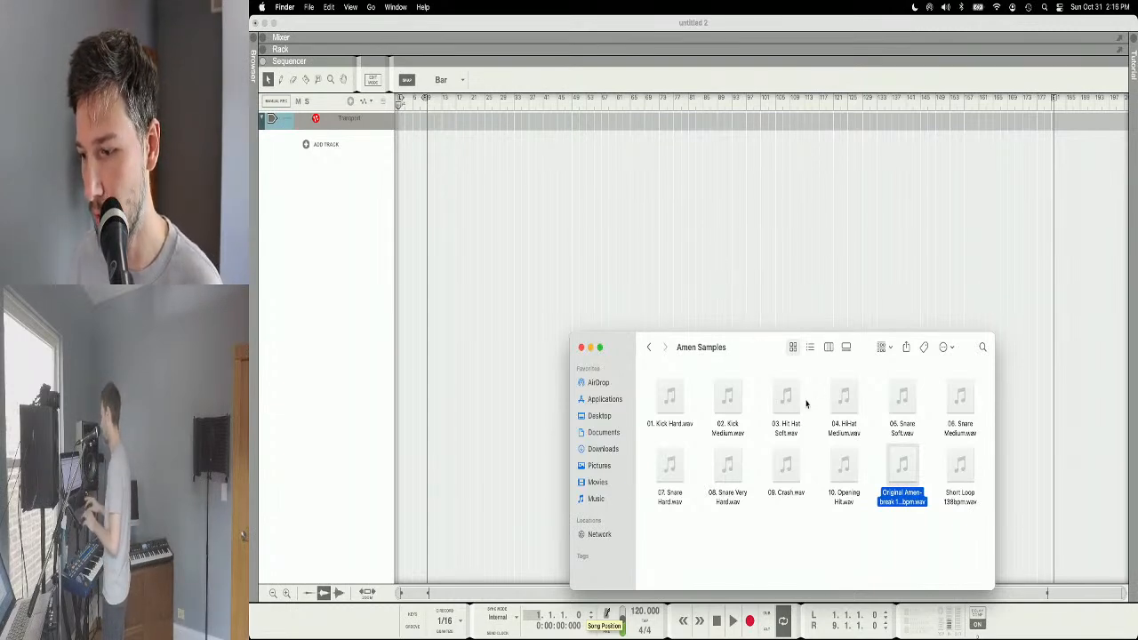
# Step: Check the Amen break's full file name in Finder, and set the song tempo in Reason to 138 BPM
pyautogui.click(898, 498)
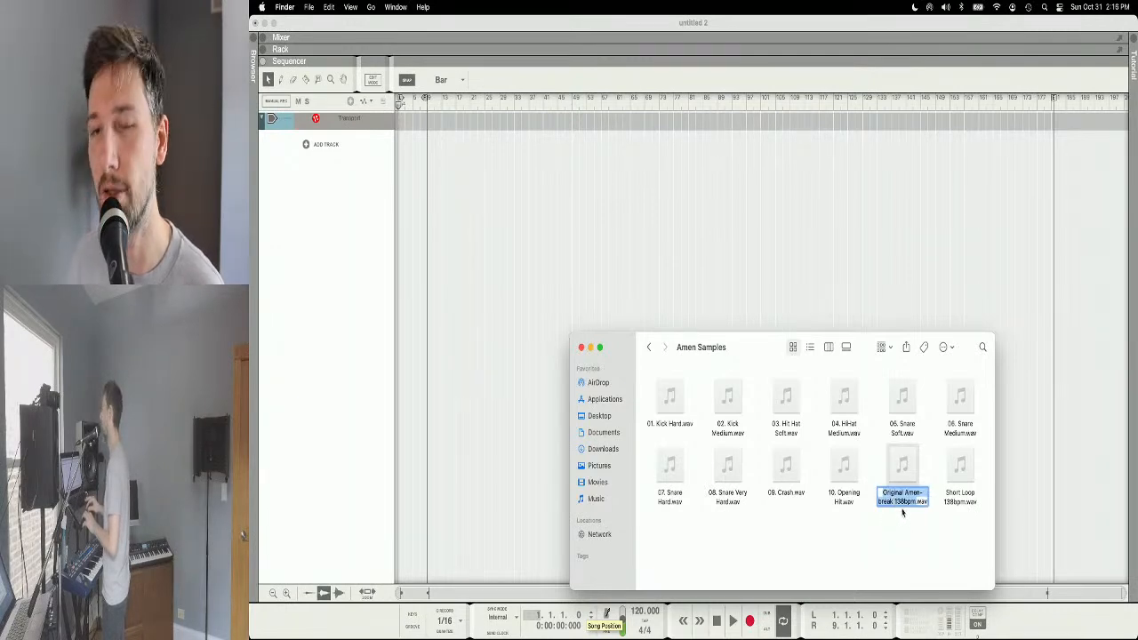
pyautogui.click(510, 432)
pyautogui.doubleClick(638, 616)
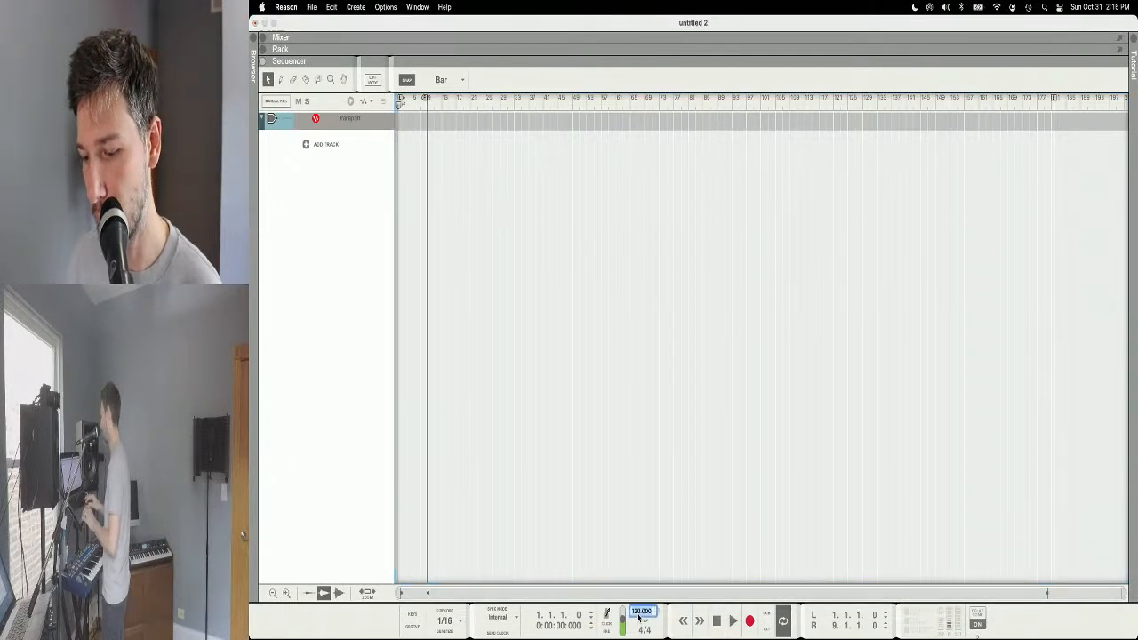
pyautogui.write('138')
pyautogui.press('Return')
# Step: Import Original Amen-break 138bpm.wav from Finder as a new audio track, with its clip starting at bar 1
pyautogui.press('super+Tab')
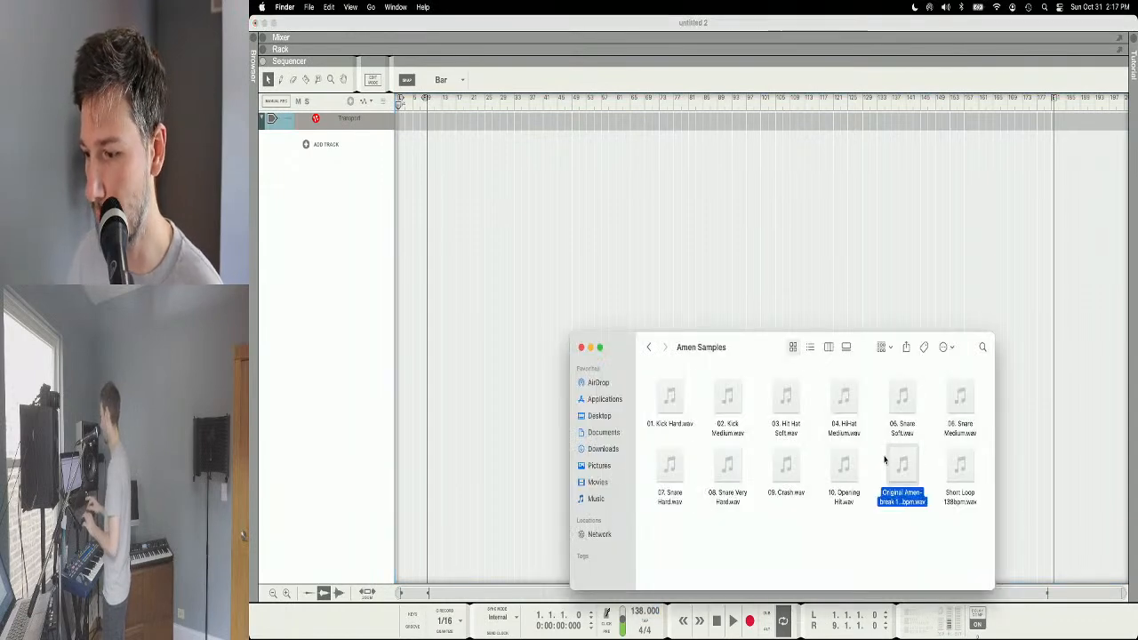
pyautogui.moveTo(902, 463); pyautogui.dragTo(325, 251)
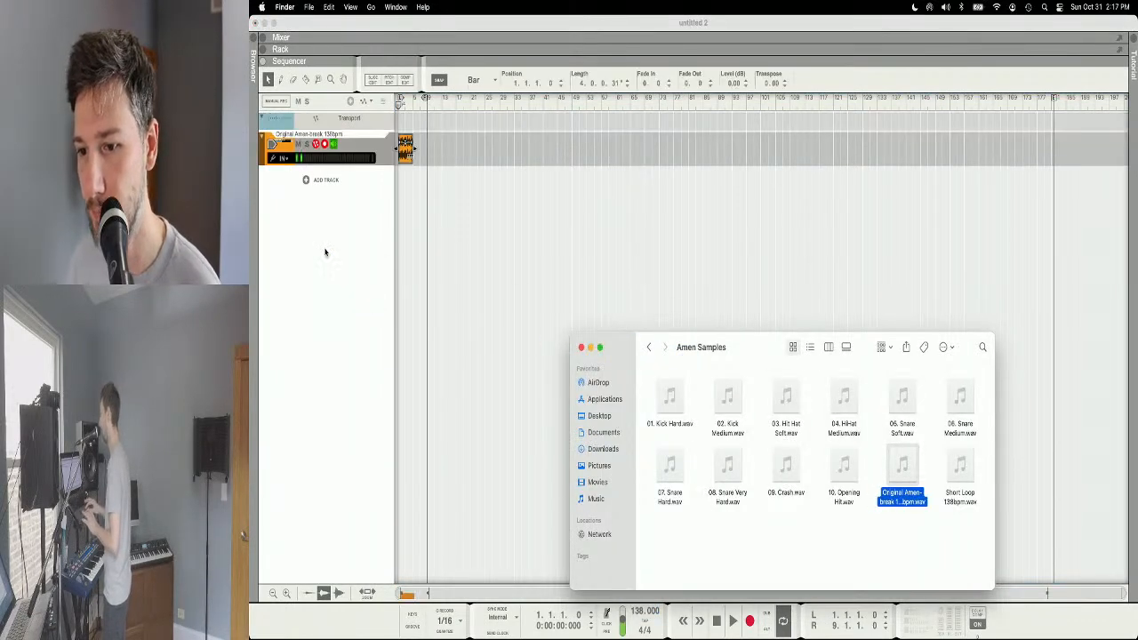
pyautogui.click(450, 240)
pyautogui.press('h')
pyautogui.press('h')
pyautogui.press('h')
pyautogui.press('h')
pyautogui.press('h')
pyautogui.press('h')
pyautogui.press('h')
pyautogui.press('h')
pyautogui.press('h')
pyautogui.press('h')
pyautogui.press('h')
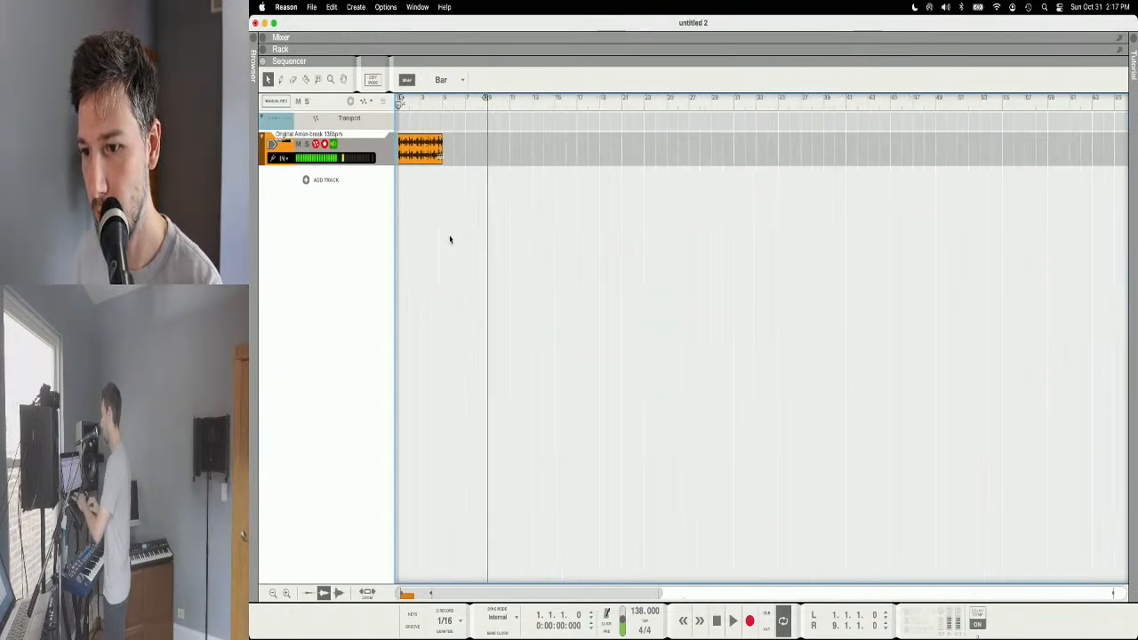
pyautogui.press('h')
pyautogui.press('h')
pyautogui.press('h')
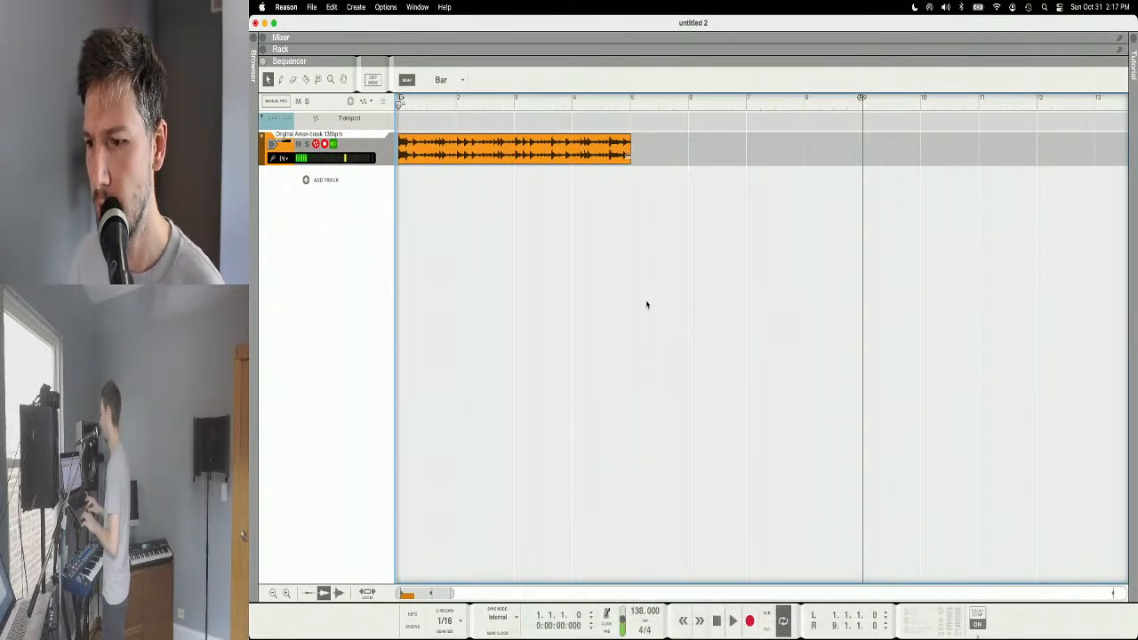
# Step: Set the loop locators around the whole Amen break clip and play it
pyautogui.click(631, 101)
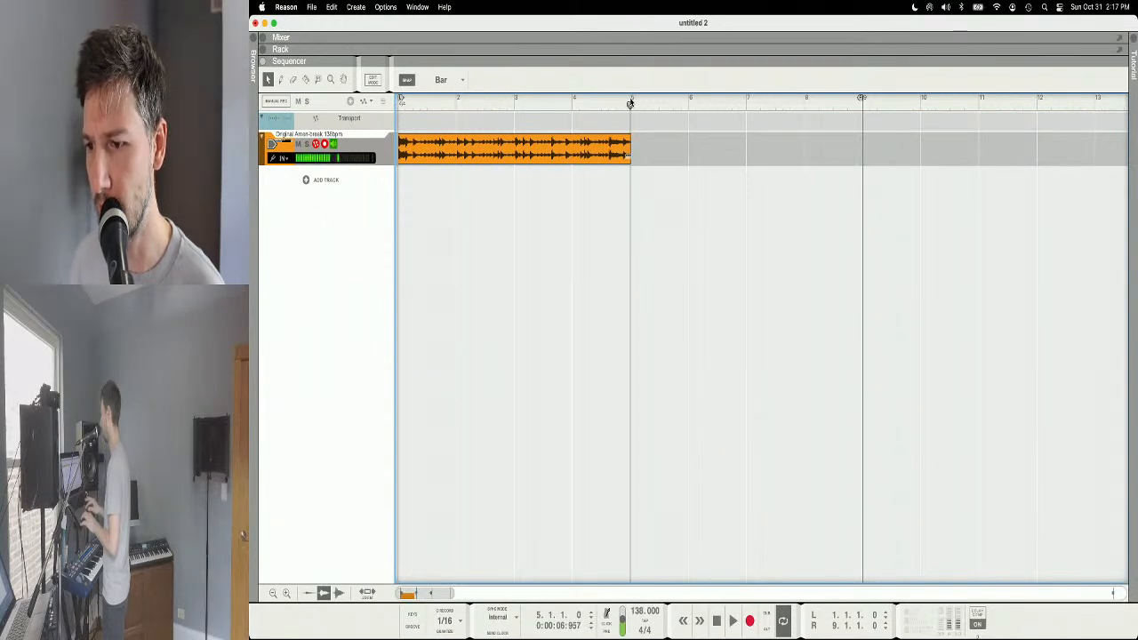
pyautogui.click(567, 155)
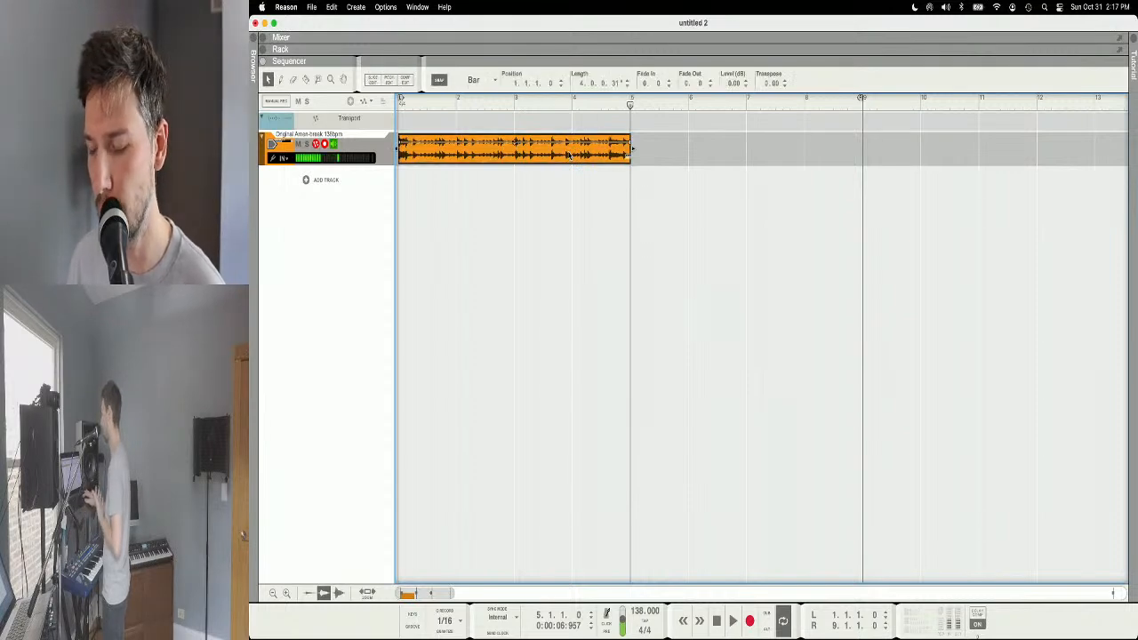
pyautogui.press('super+p')
pyautogui.press('space')
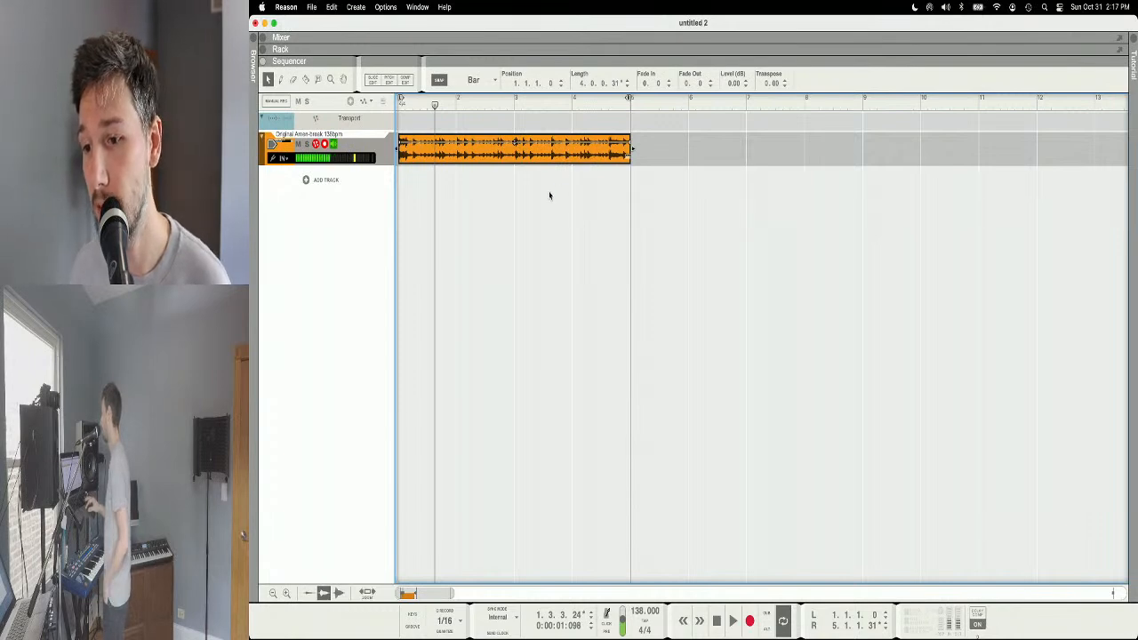
# Step: Open the Amen break clip for slice editing, select all its slice markers, and quantize them to 1/16
pyautogui.scroll(3, 522, 231)
pyautogui.hscroll(-1, 523, 231)
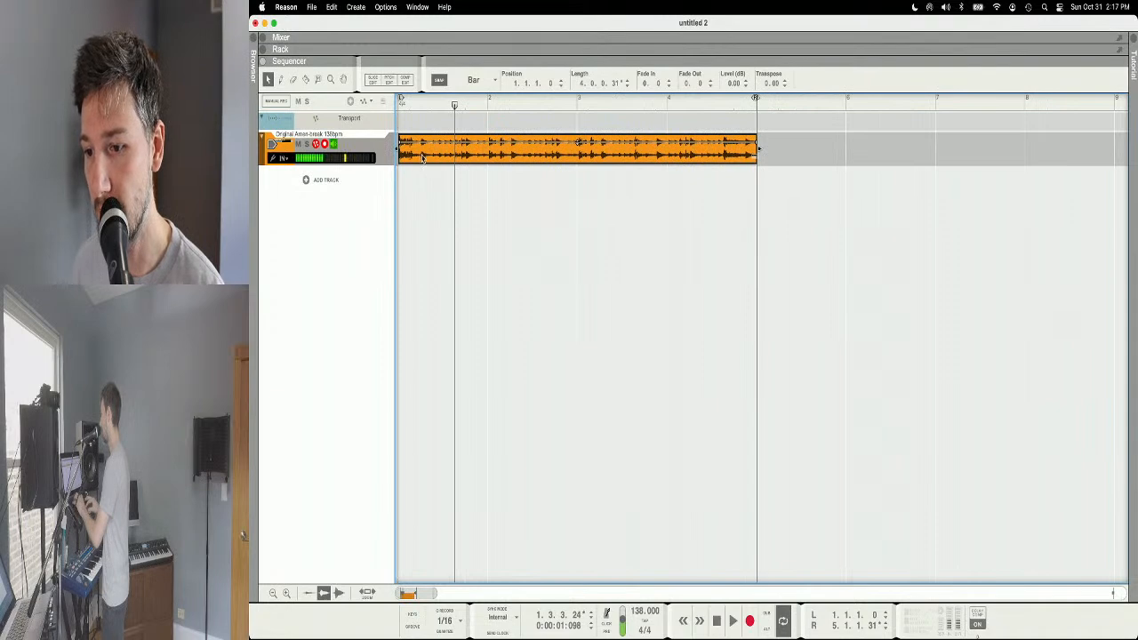
pyautogui.doubleClick(489, 158)
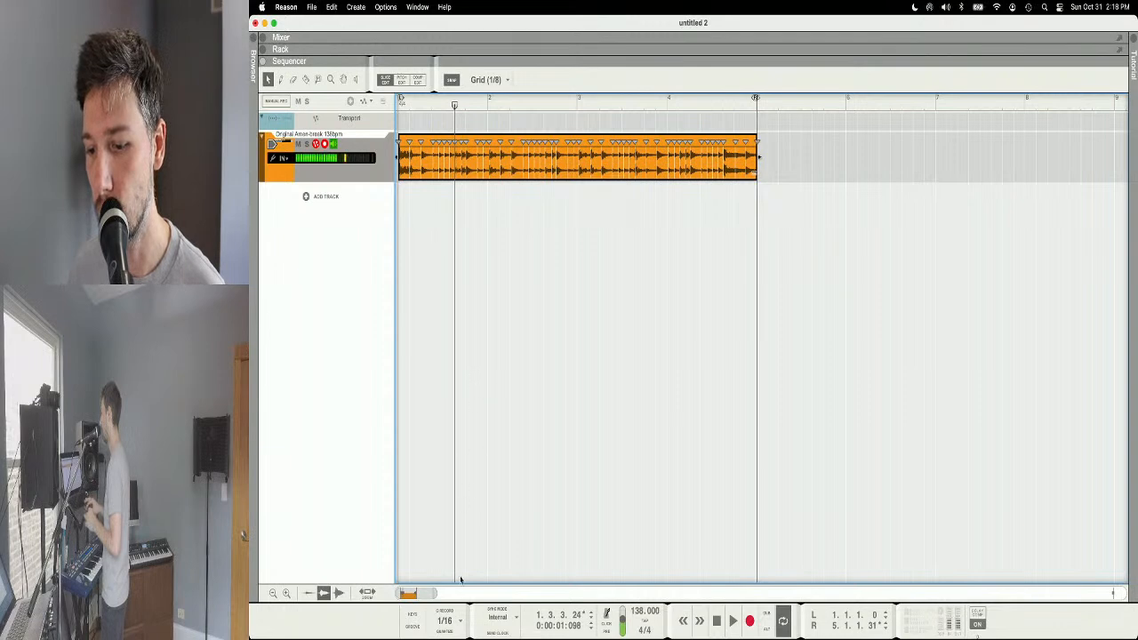
pyautogui.click(452, 622)
pyautogui.click(449, 617)
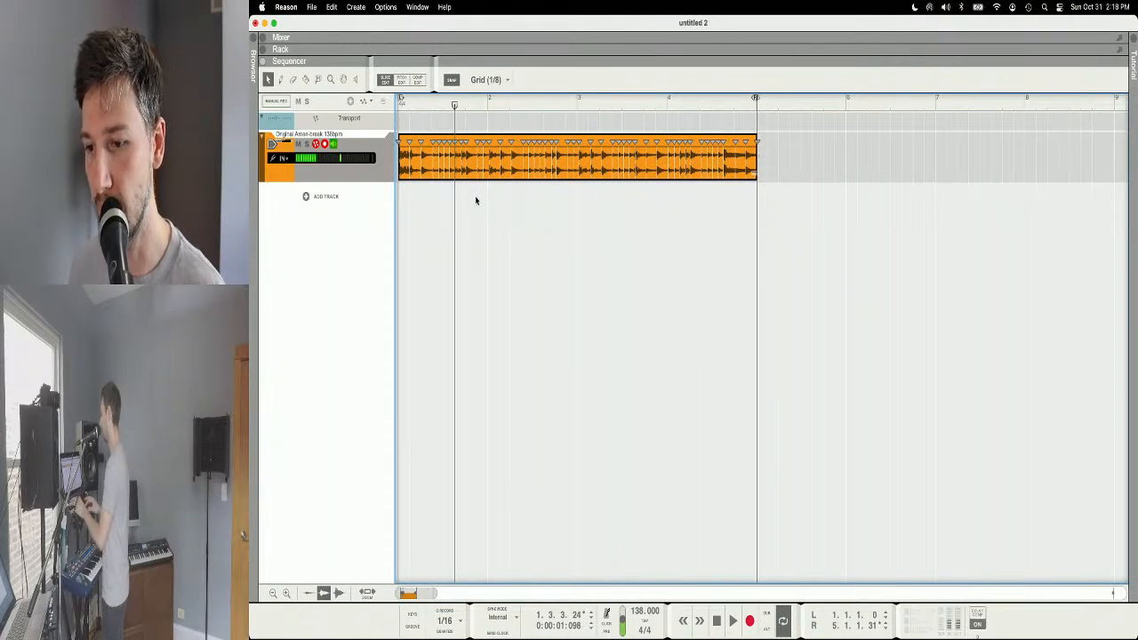
pyautogui.press('super+a')
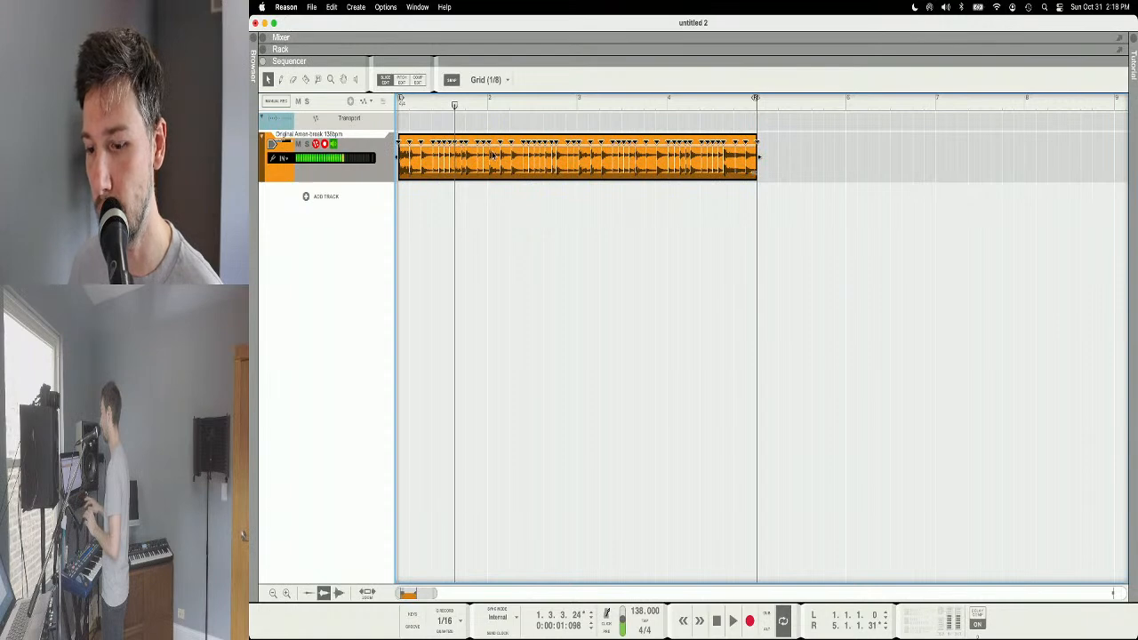
pyautogui.click(442, 632)
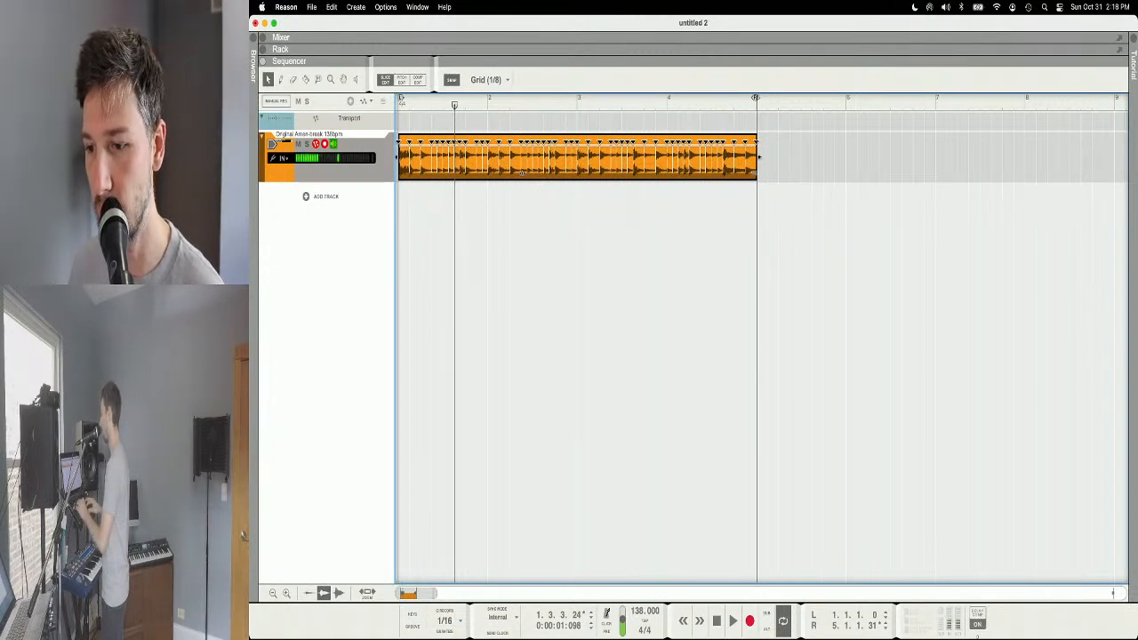
# Step: Undo and reapply the quantization of the slices to compare, leaving slice editing with the clip selected
pyautogui.press('super+z')
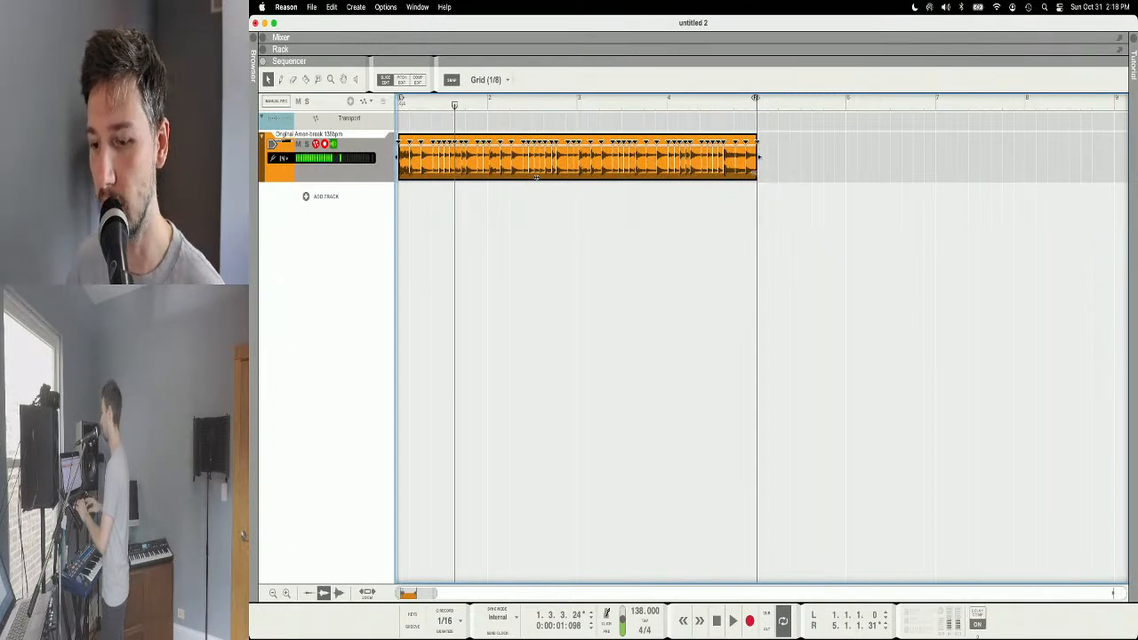
pyautogui.press('super+k')
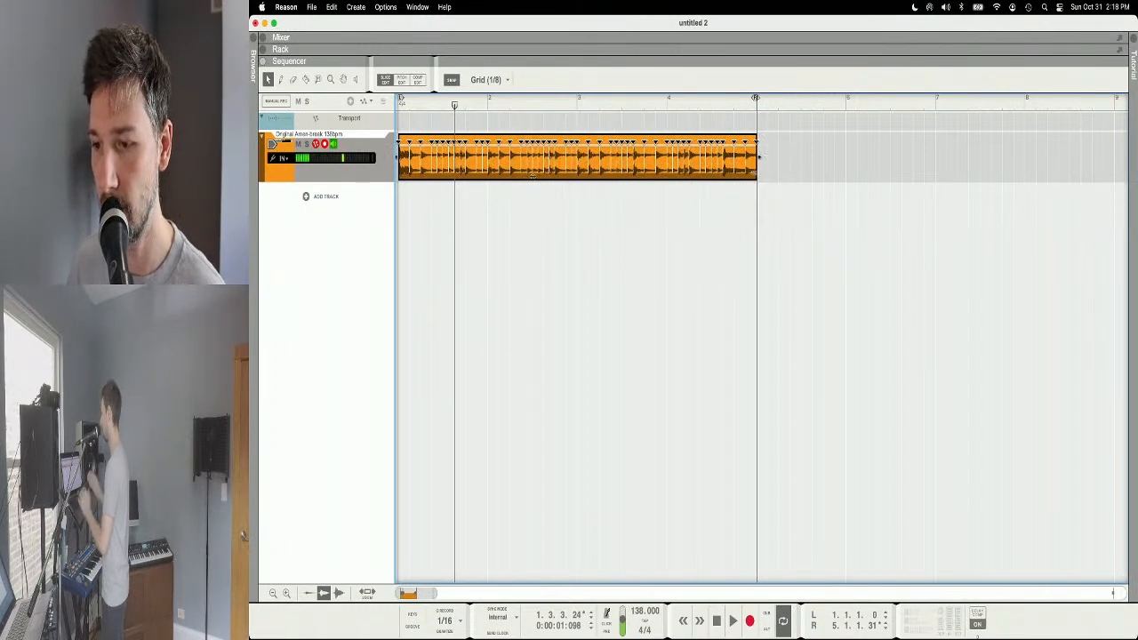
pyautogui.press('h')
pyautogui.click(556, 217)
pyautogui.click(546, 157)
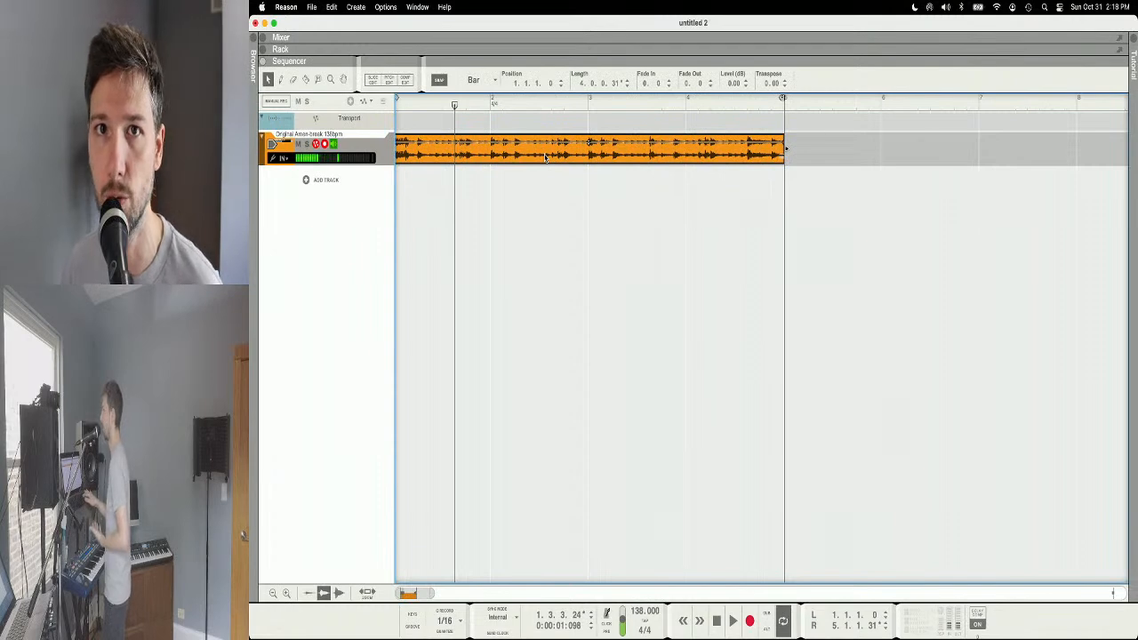
# Step: Play the opening of the quantized Amen break from bar 1 to check its timing
pyautogui.press('space')
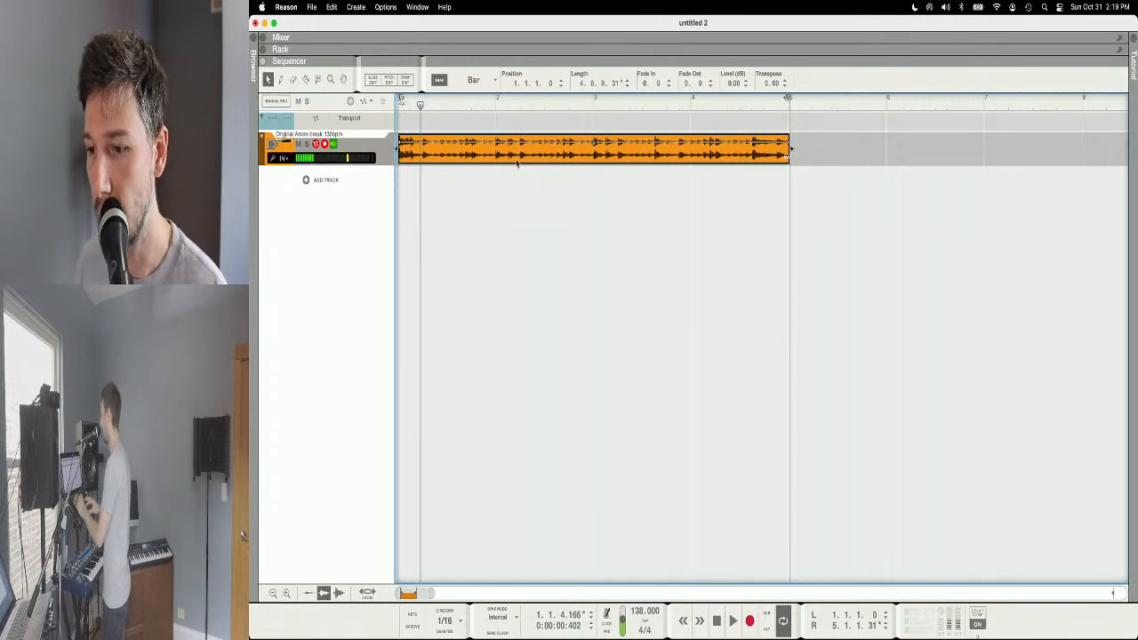
pyautogui.moveTo(421, 105); pyautogui.dragTo(381, 104)
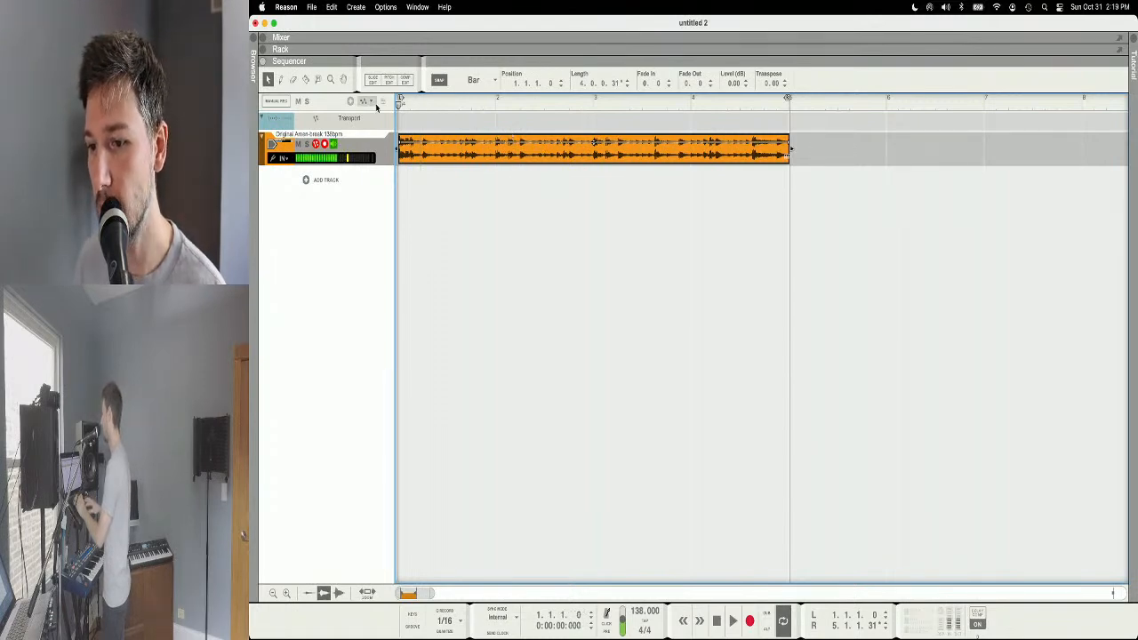
pyautogui.press('space')
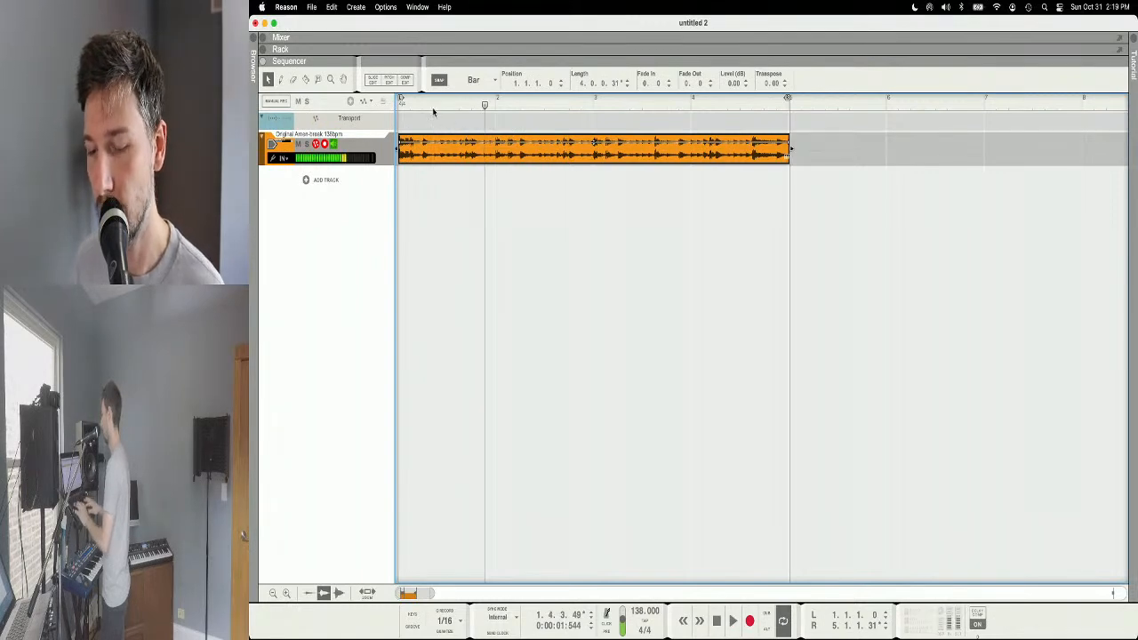
pyautogui.moveTo(424, 106); pyautogui.dragTo(355, 107)
pyautogui.press('space')
pyautogui.press('space')
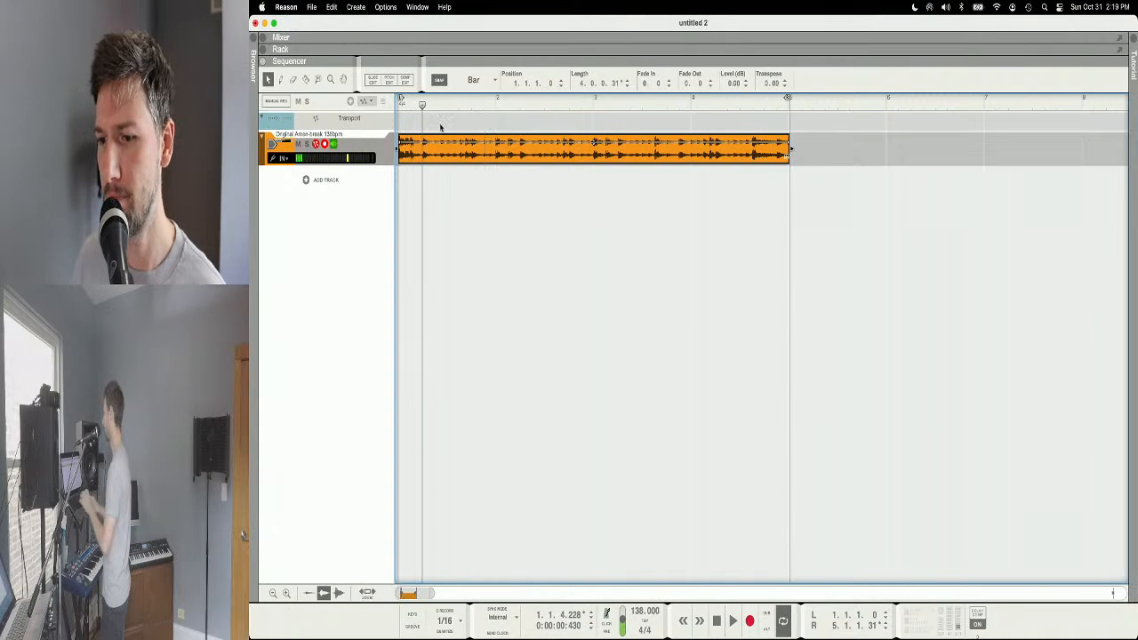
# Step: Set the right loop locator to bar 2 and play the break's first bar from the start
pyautogui.keyDown('alt'); pyautogui.click(496, 106); pyautogui.keyUp('alt')
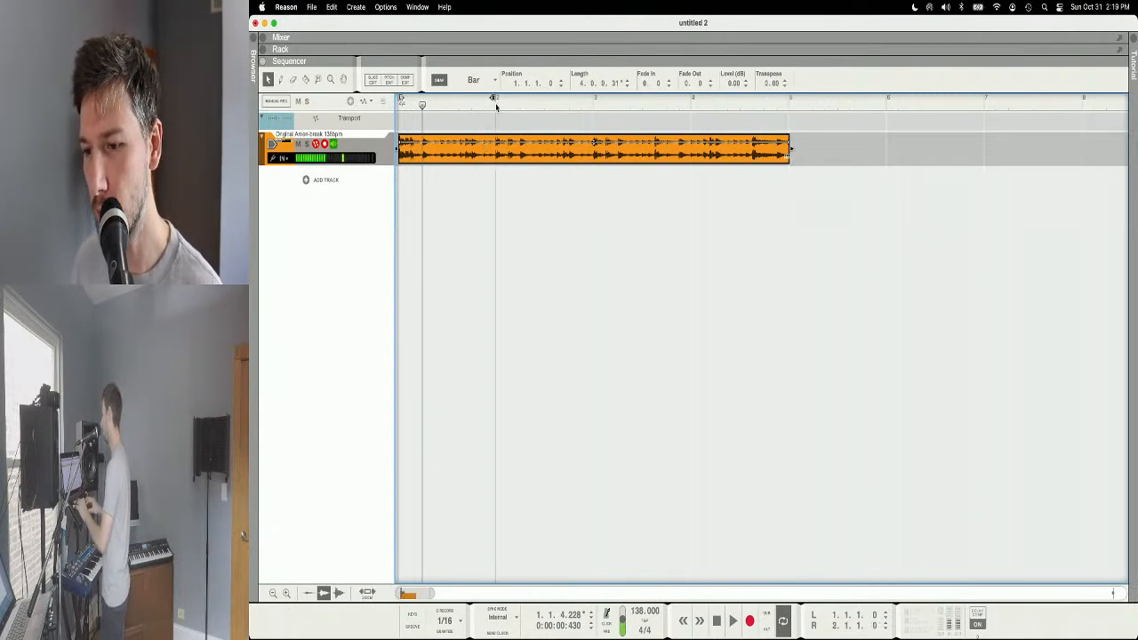
pyautogui.moveTo(424, 108); pyautogui.dragTo(365, 111)
pyautogui.press('space')
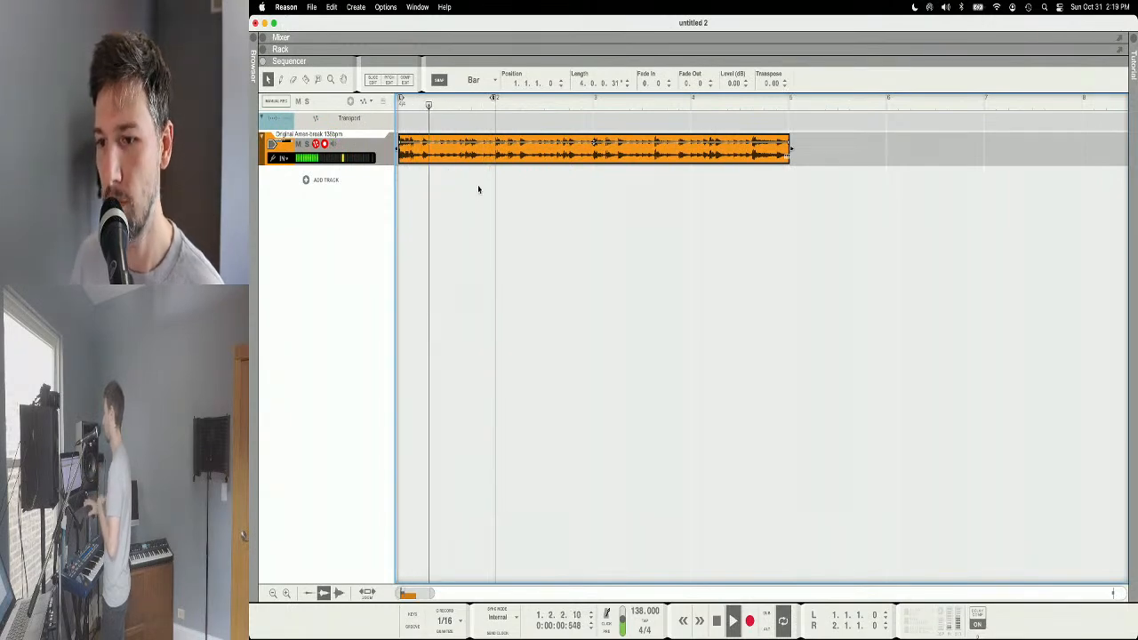
pyautogui.moveTo(410, 105); pyautogui.dragTo(385, 111)
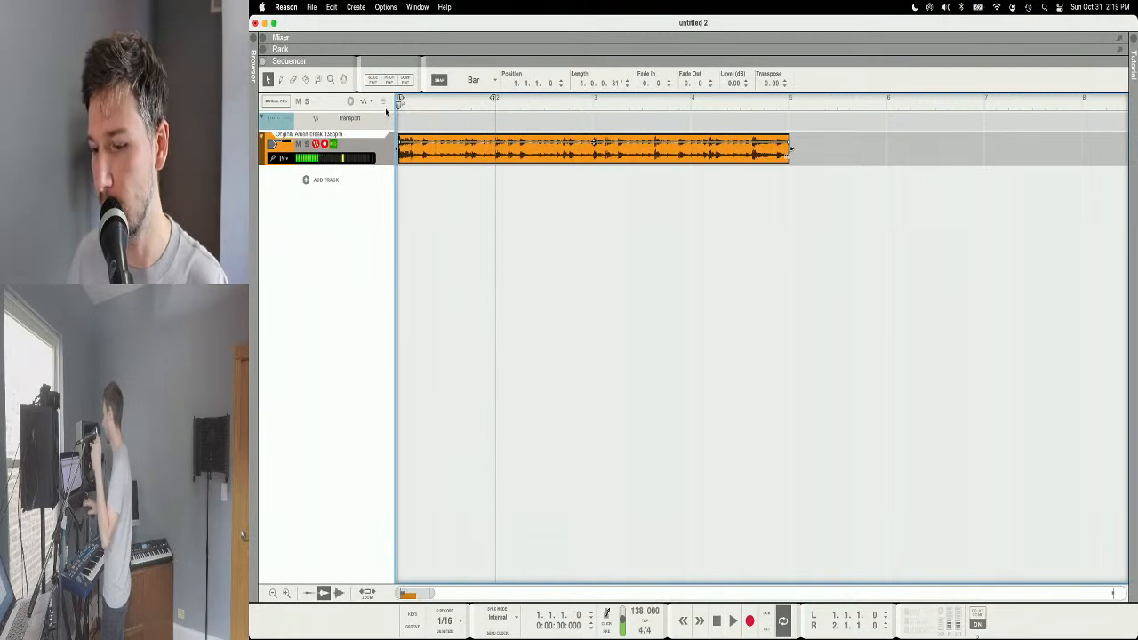
pyautogui.press('space')
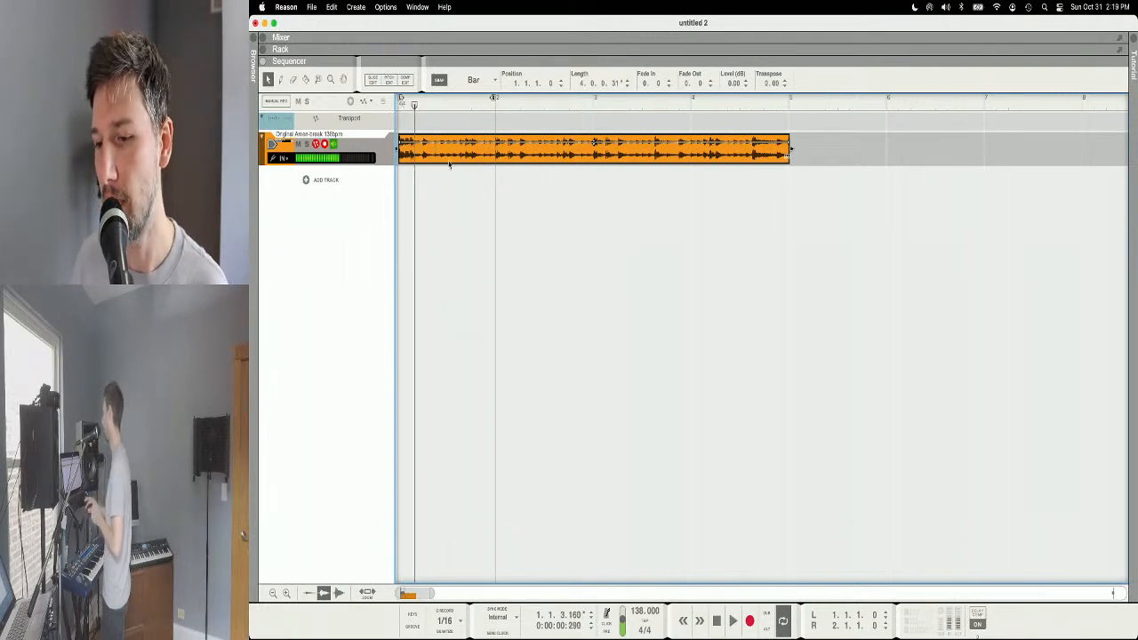
# Step: Move the loop locators to bars 2 and 3 and play the break's second bar
pyautogui.keyDown('alt'); pyautogui.click(497, 107); pyautogui.keyUp('alt')
pyautogui.keyDown('super'); pyautogui.click(593, 108); pyautogui.keyUp('super')
pyautogui.click(495, 107)
pyautogui.press('space')
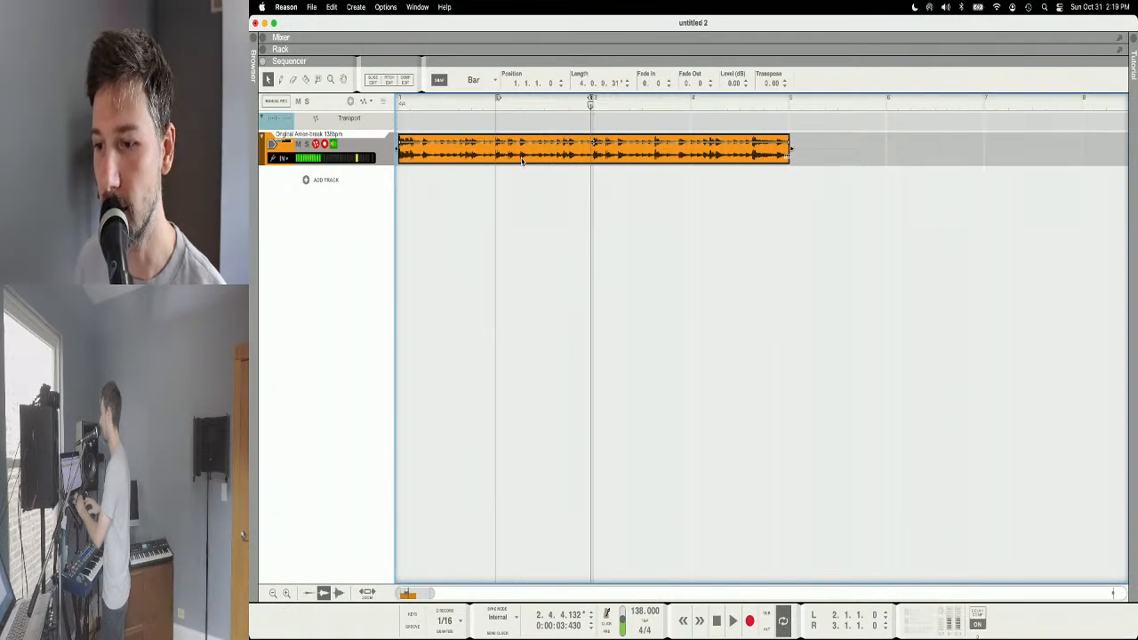
# Step: Open the Amen break clip for slice editing and cut bar 2 into separate clips at its slice markers with the Razor tool
pyautogui.doubleClick(521, 160)
pyautogui.scroll(5, 516, 205)
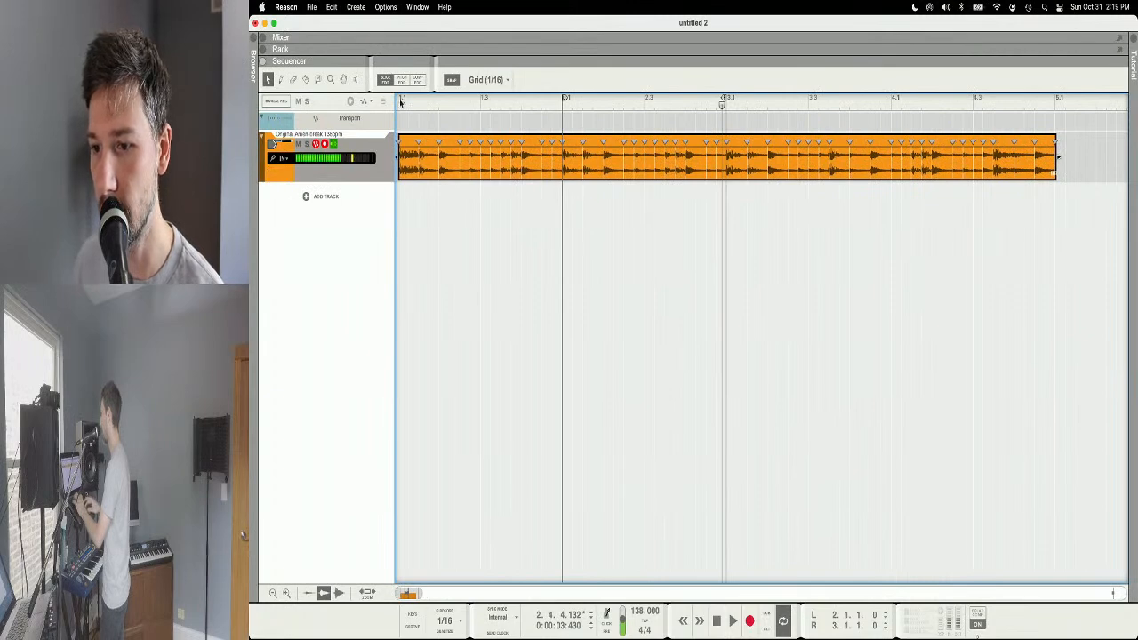
pyautogui.click(306, 79)
pyautogui.moveTo(567, 163); pyautogui.dragTo(729, 163)
pyautogui.press('q')
pyautogui.click(698, 219)
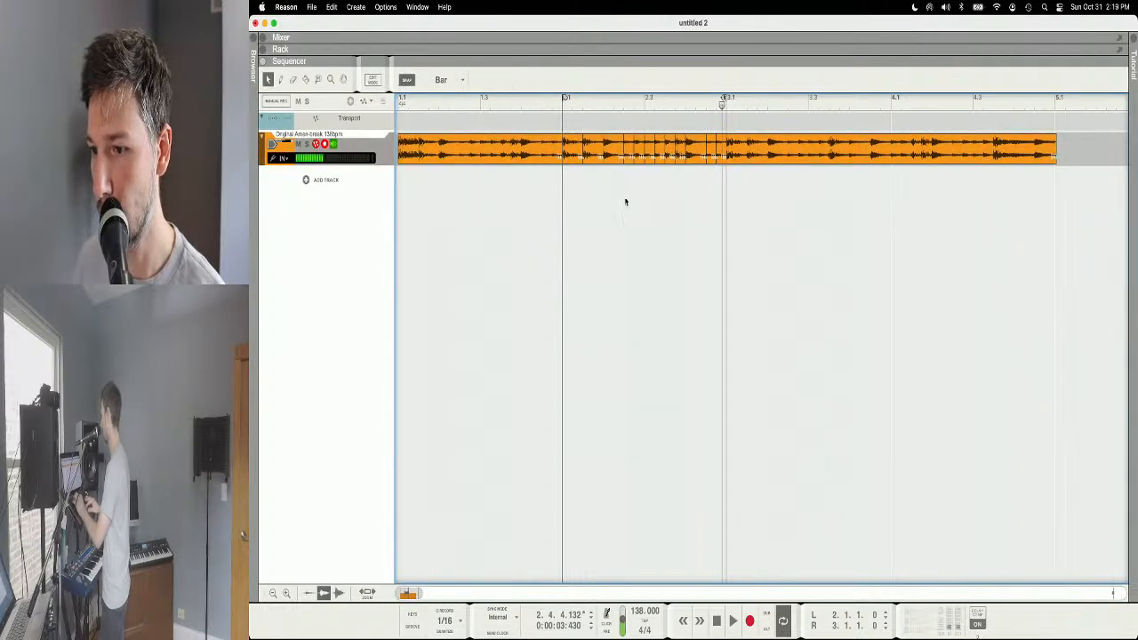
# Step: Loop and play the cut slices in the first half of bar 2 one at a time, starting from 2.1.1
pyautogui.click(575, 160)
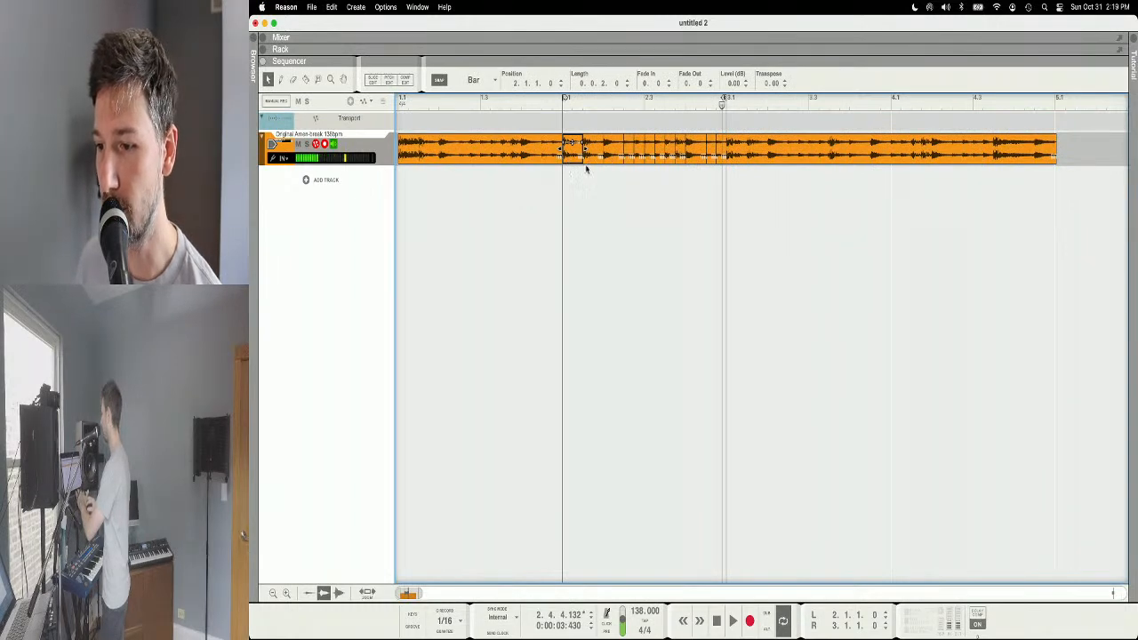
pyautogui.press('p')
pyautogui.click(595, 154)
pyautogui.press('p')
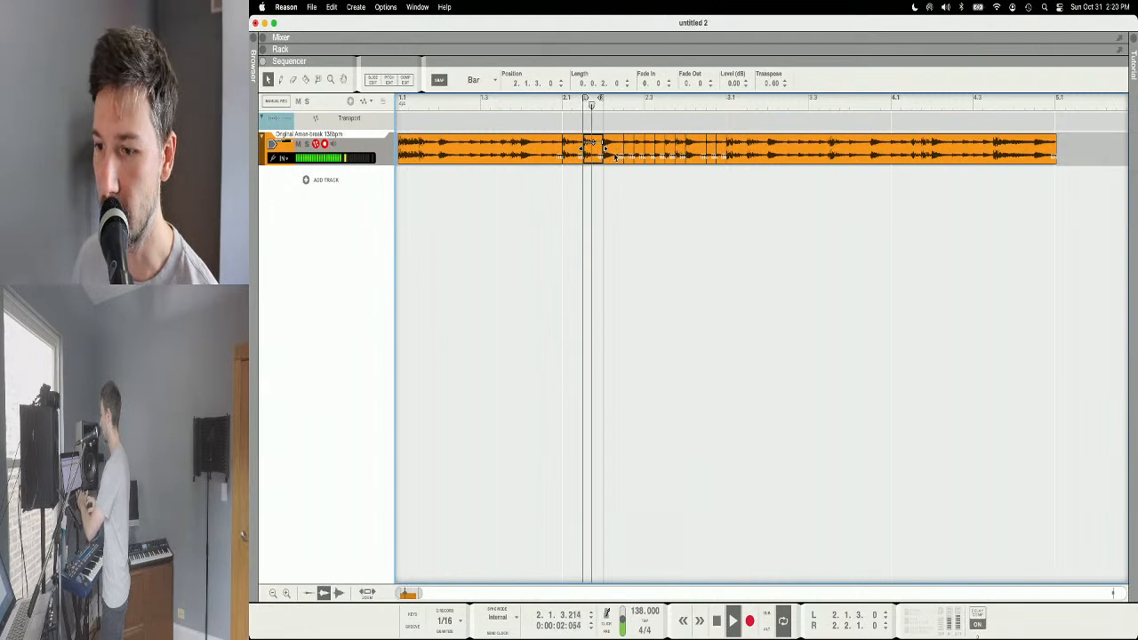
pyautogui.click(617, 153)
pyautogui.press('p')
pyautogui.click(641, 151)
pyautogui.press('p')
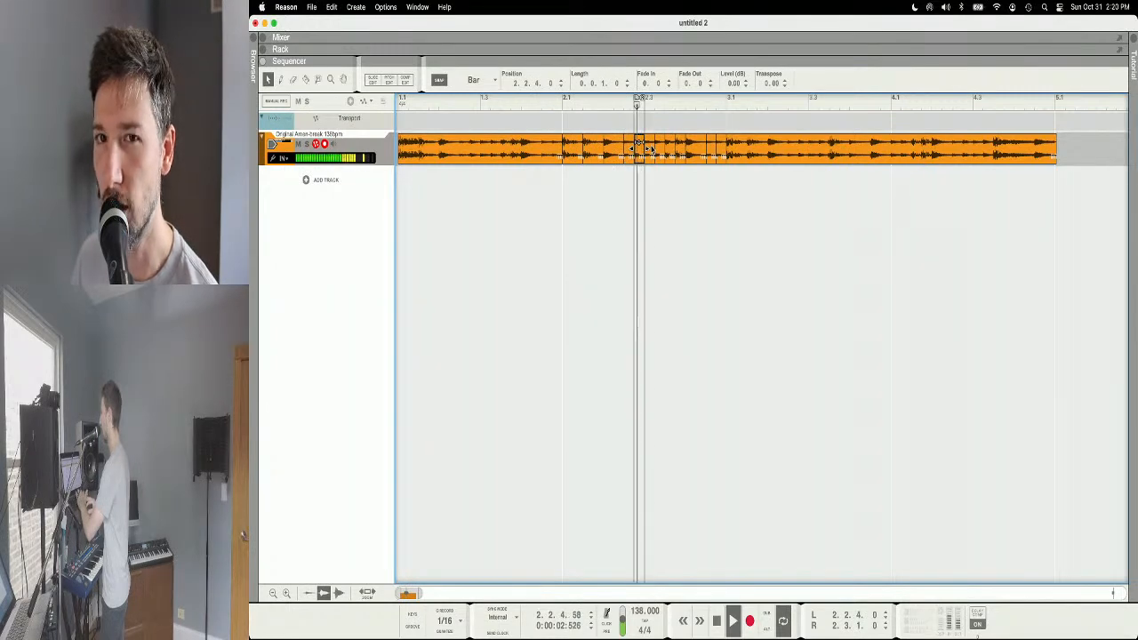
# Step: Audition the slices in the second half of bar 2 individually, from 2.3.1 through 2.4.1, and stop playback
pyautogui.click(649, 147)
pyautogui.press('p')
pyautogui.click(660, 147)
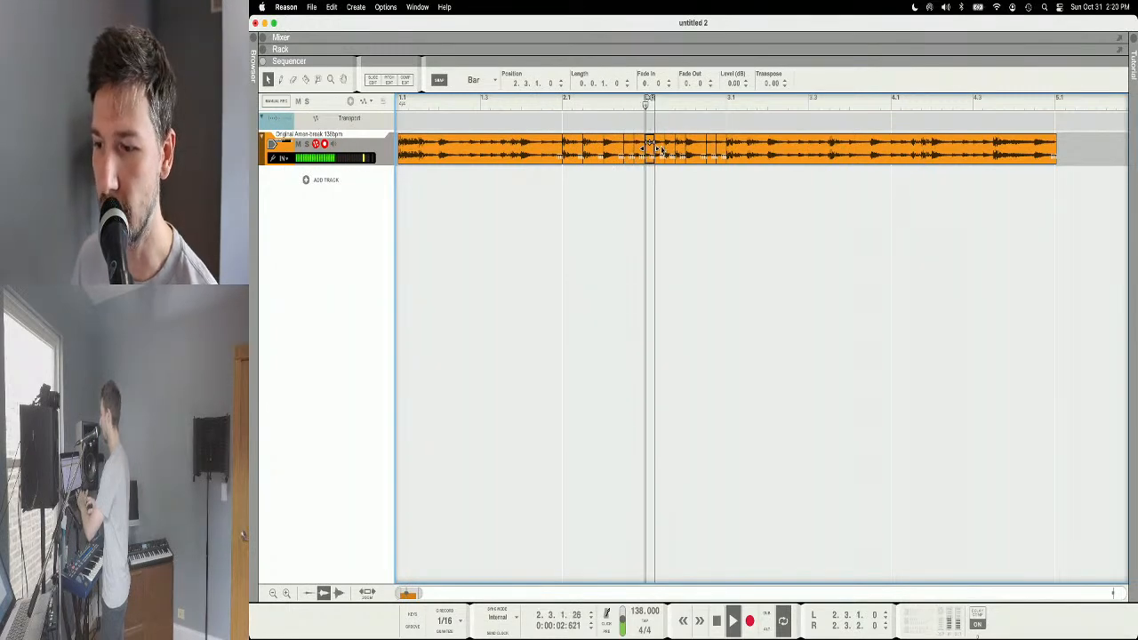
pyautogui.press('p')
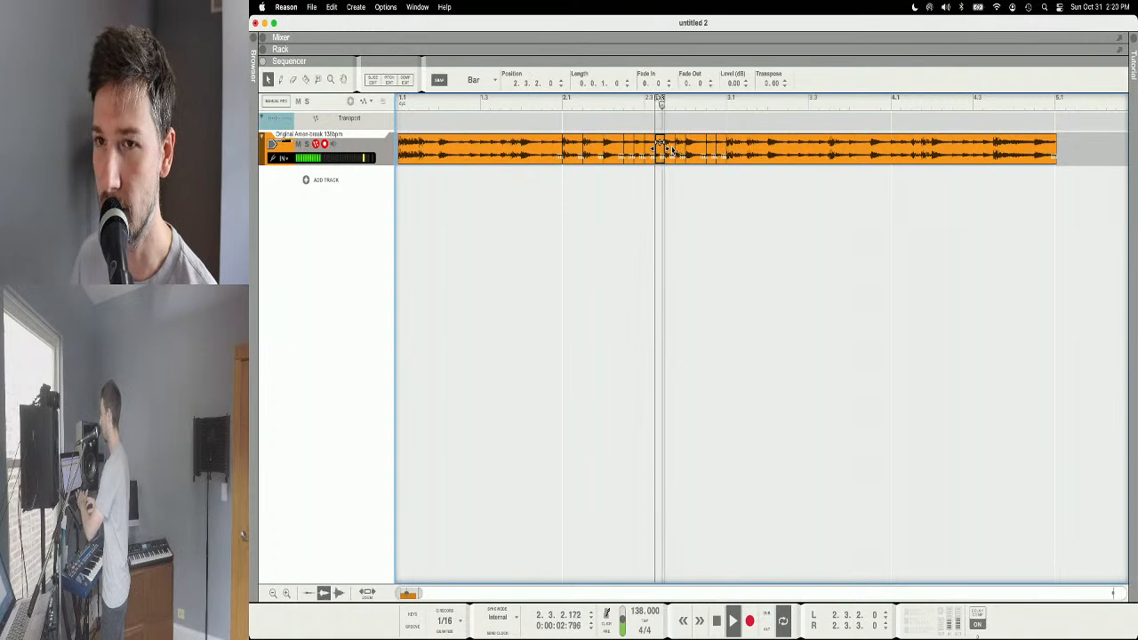
pyautogui.click(671, 148)
pyautogui.click(692, 148)
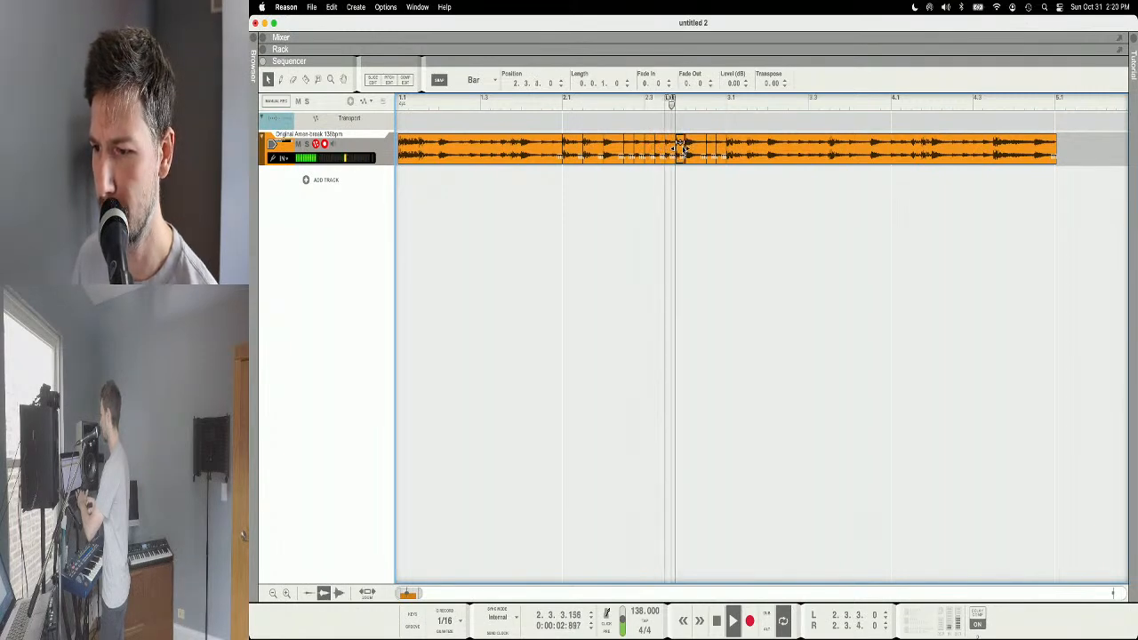
pyautogui.press('p')
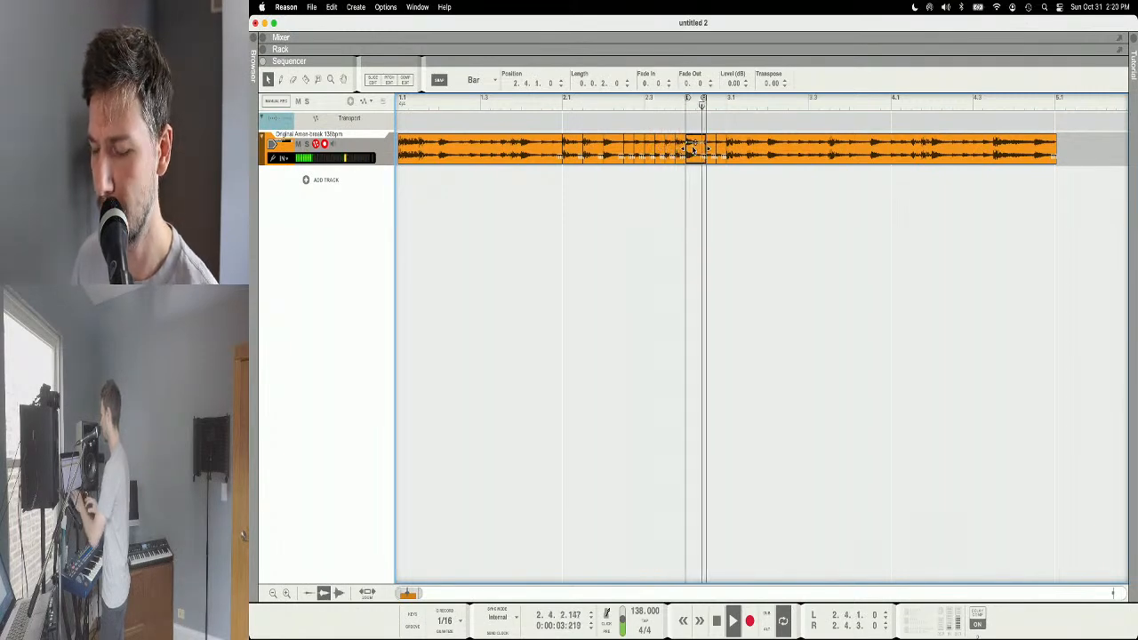
pyautogui.press('space')
pyautogui.click(632, 193)
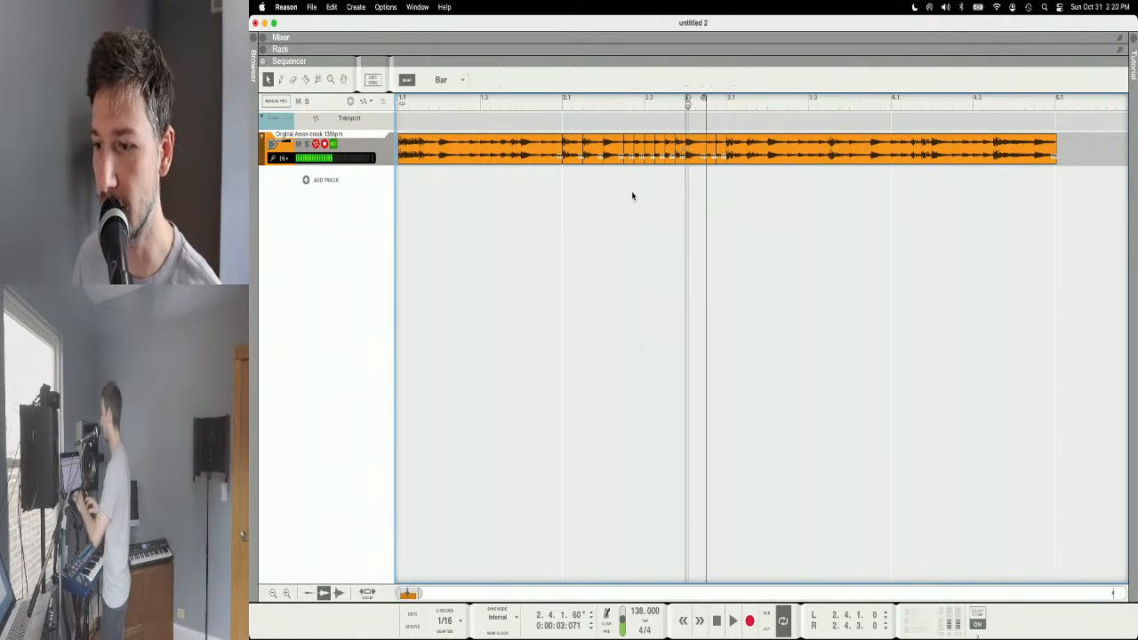
pyautogui.moveTo(574, 175); pyautogui.dragTo(708, 149)
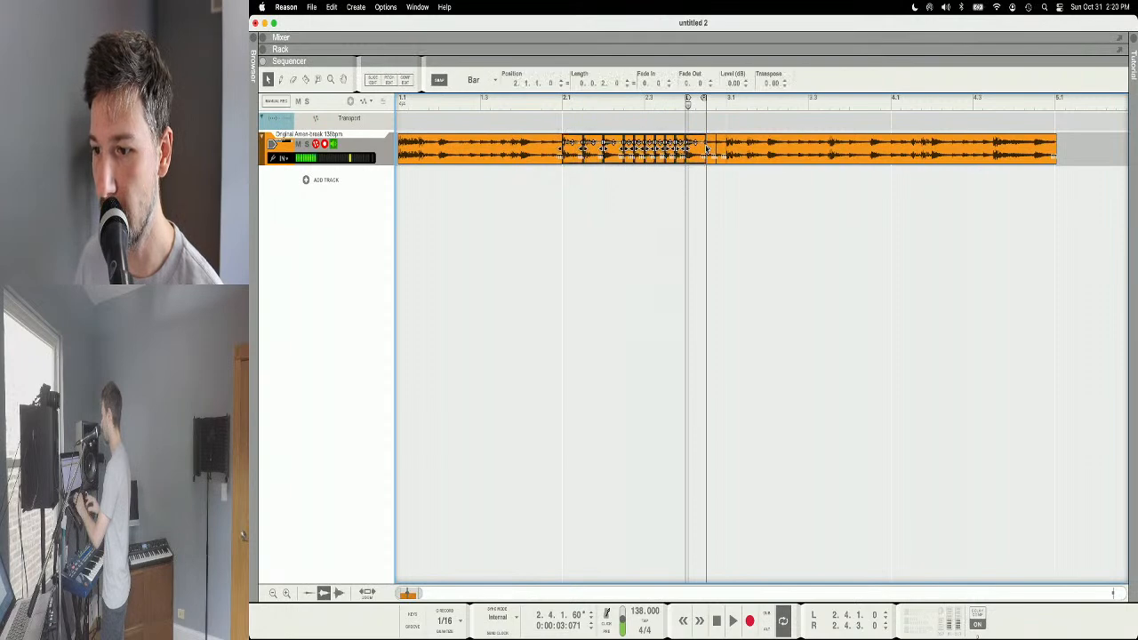
pyautogui.rightClick(573, 154)
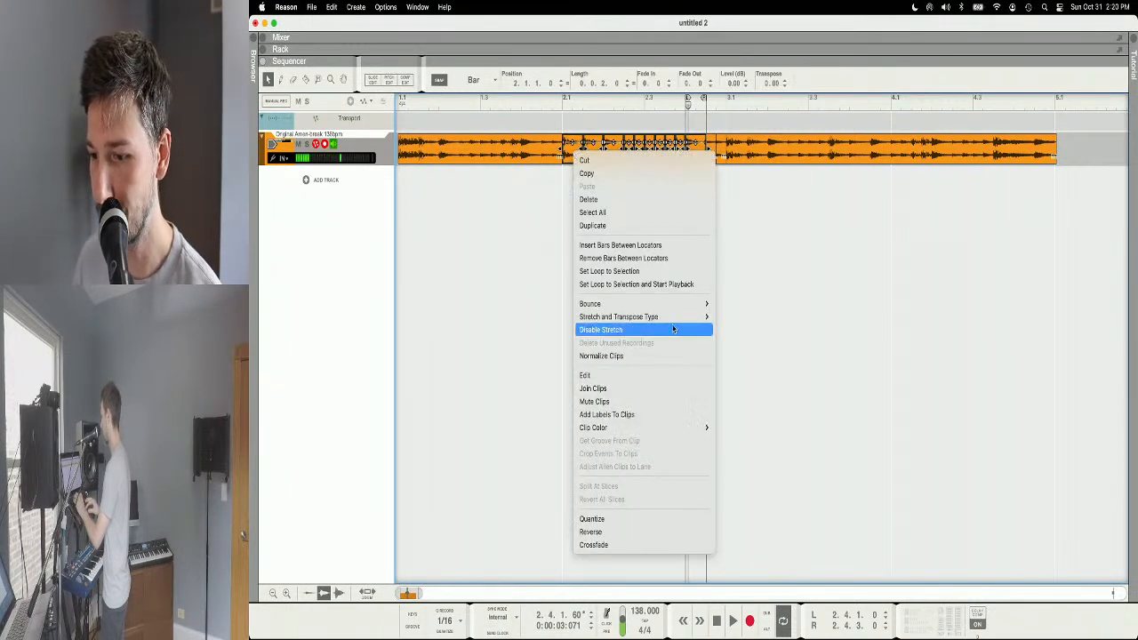
pyautogui.moveTo(689, 306)
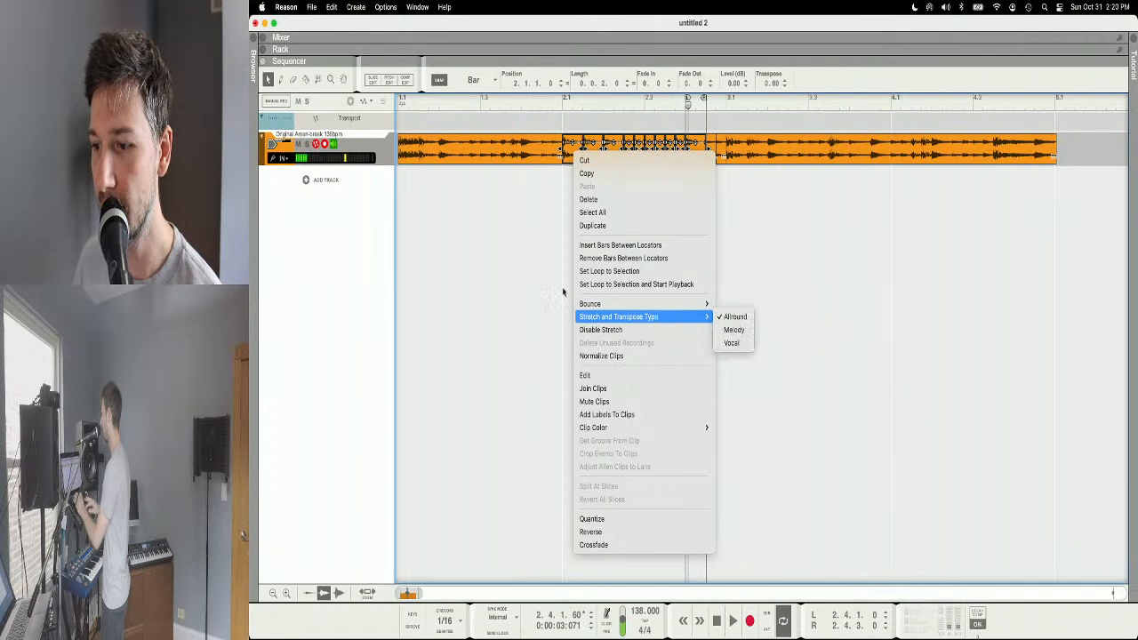
pyautogui.click(522, 251)
# Step: Play the break briefly from near the start of bar 1 to locate its opening hit
pyautogui.click(421, 105)
pyautogui.press('space')
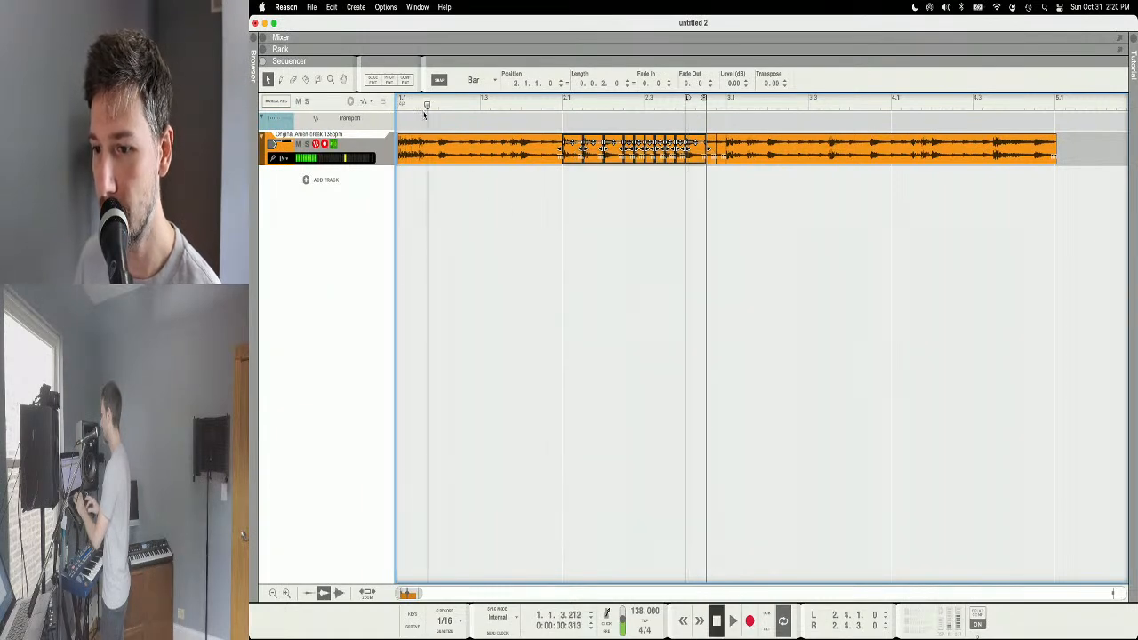
pyautogui.press('space')
# Step: Open the bar 1 clip for slice editing and split off its opening slice at 1.1.3 with the Razor tool
pyautogui.press('r')
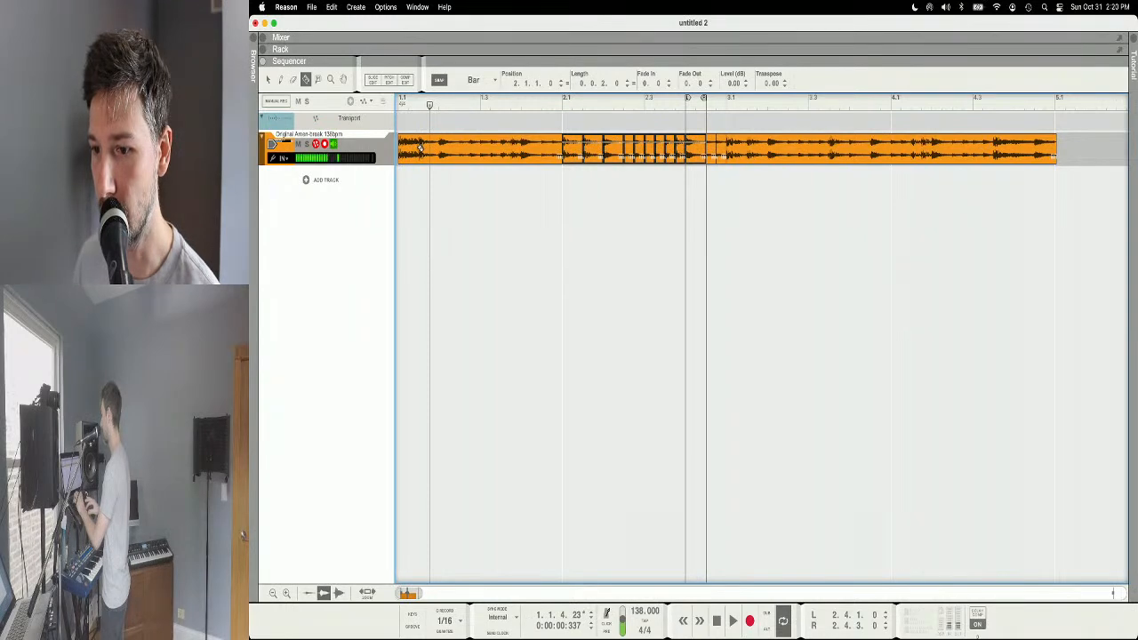
pyautogui.press('q')
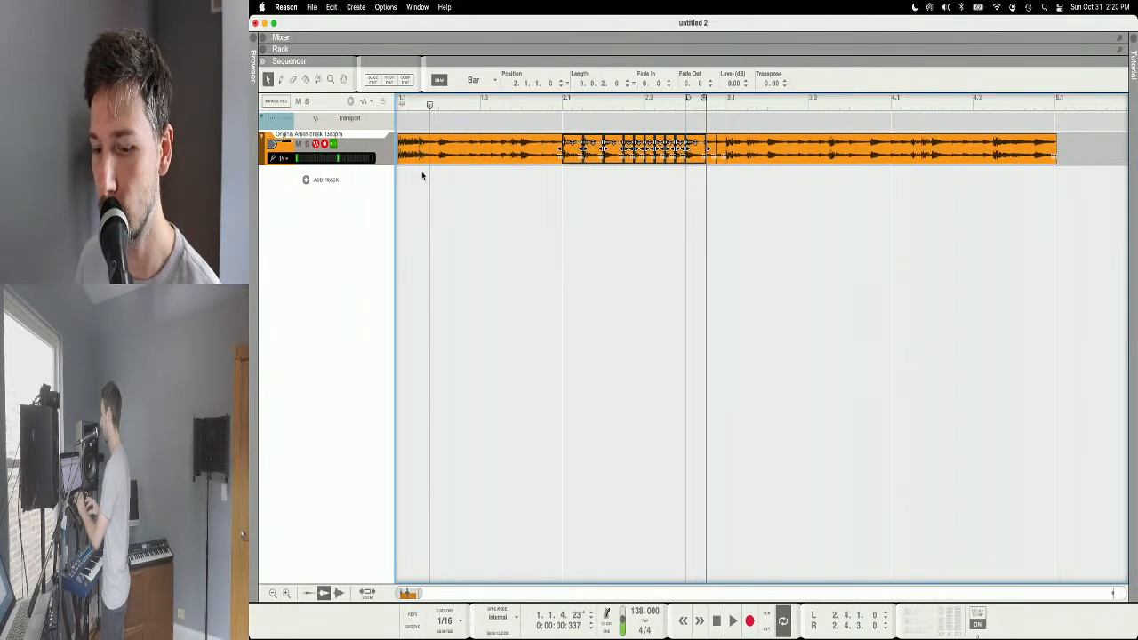
pyautogui.click(422, 175)
pyautogui.click(431, 157)
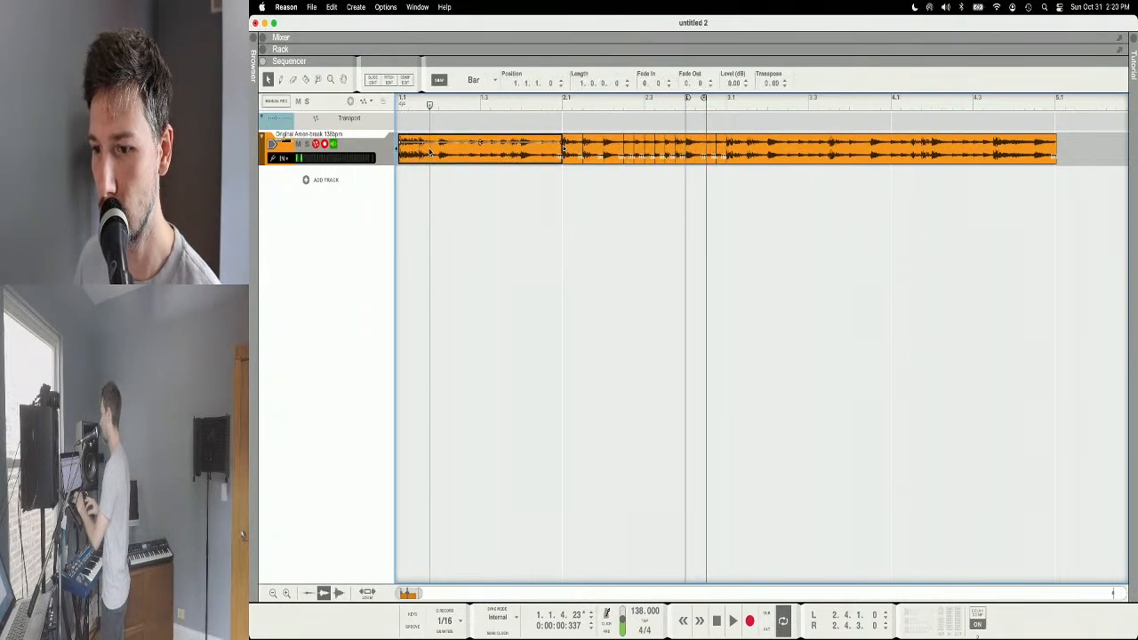
pyautogui.doubleClick(431, 153)
pyautogui.press('r')
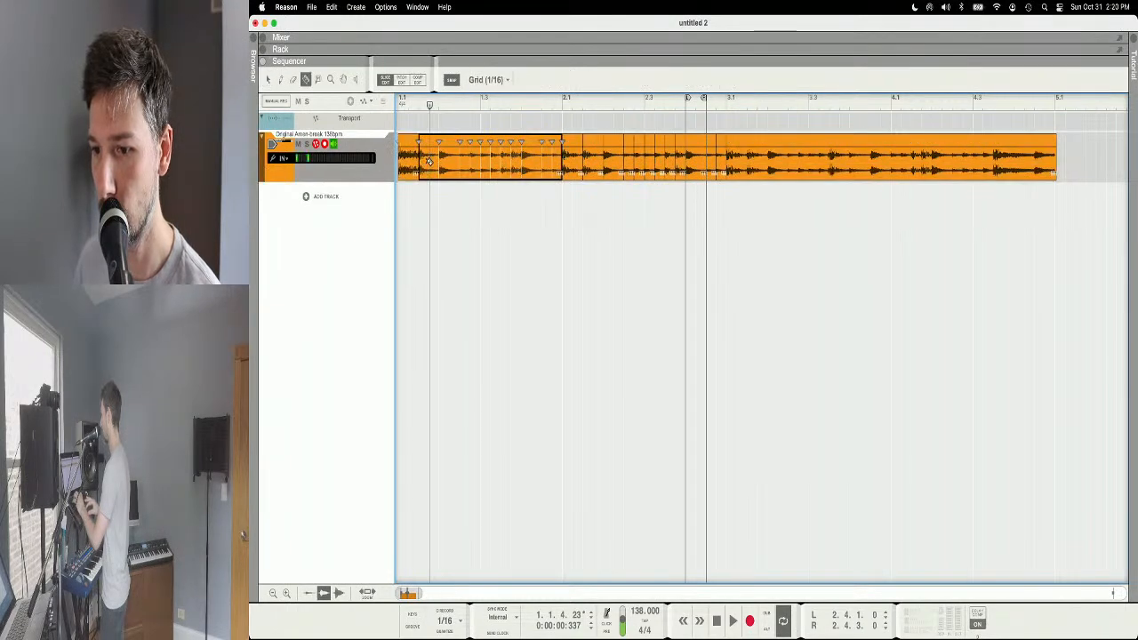
pyautogui.press('q')
pyautogui.click(409, 204)
# Step: Select the separated opening slice of bar 1 and set the loop to it
pyautogui.click(407, 156)
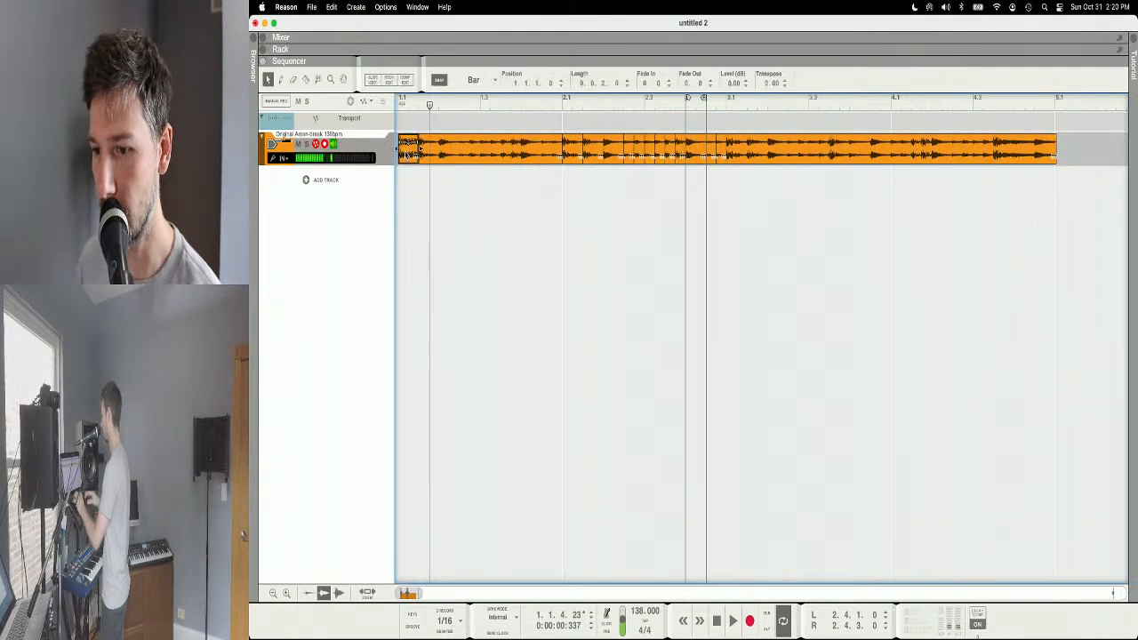
pyautogui.press('super+l')
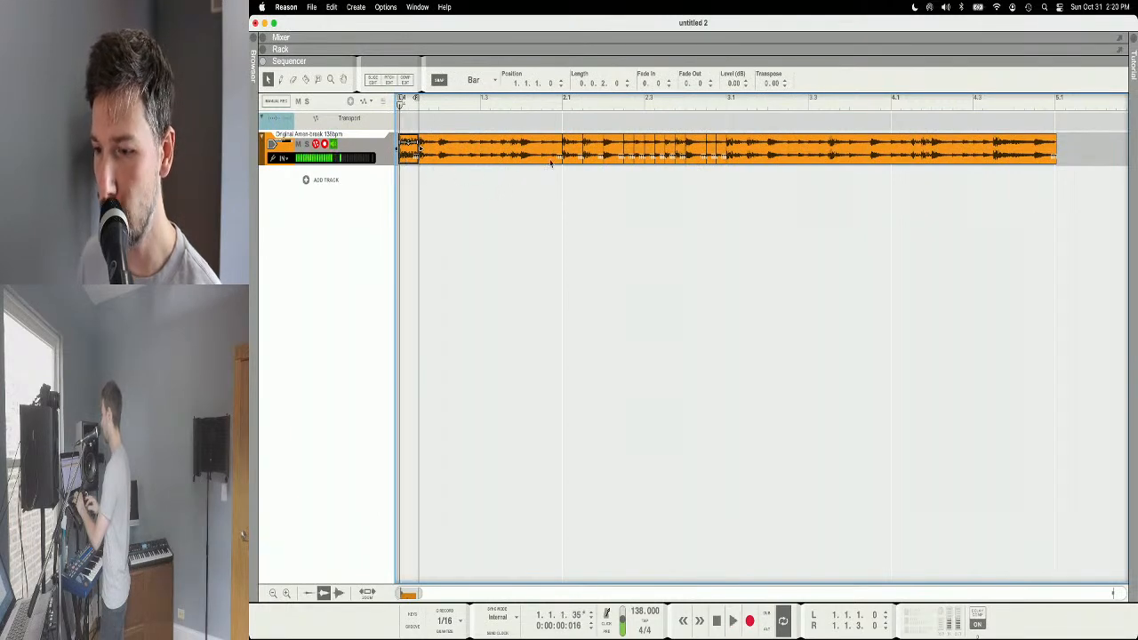
# Step: Set the loop locators back around bar 2, from 2.1.1 to 3.1.1, and play it
pyautogui.click(564, 104)
pyautogui.keyDown('alt'); pyautogui.click(564, 104); pyautogui.keyUp('alt')
pyautogui.keyDown('super'); pyautogui.click(724, 105); pyautogui.keyUp('super')
pyautogui.press('space')
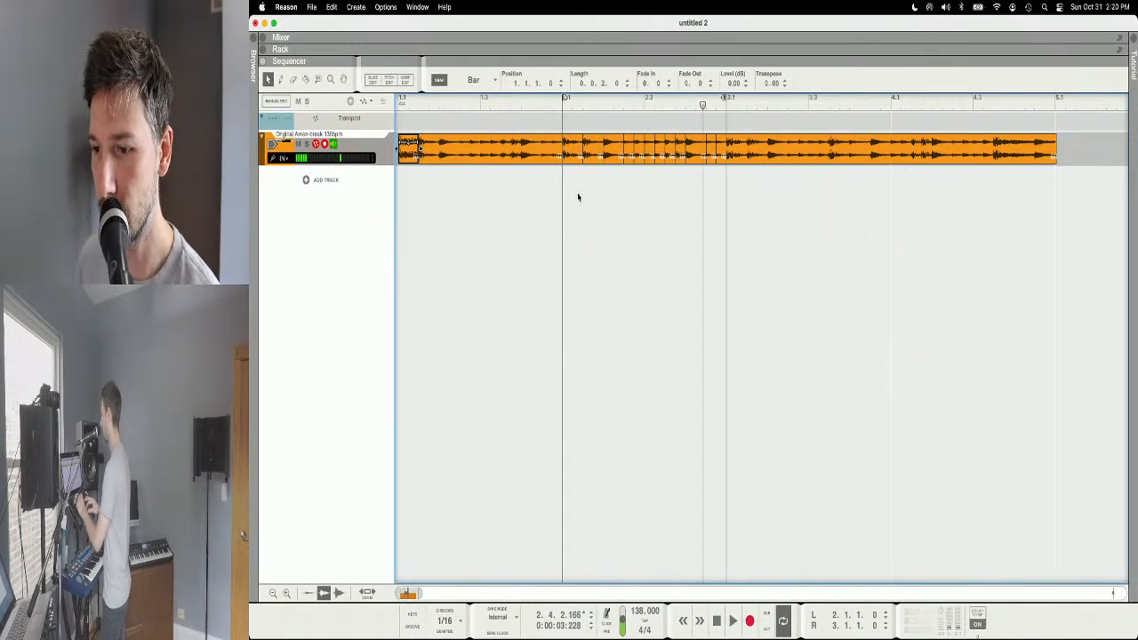
# Step: Add all the bar 2 slices to the selected opening slice of bar 1 and bounce the clips to new samples
pyautogui.moveTo(575, 171); pyautogui.dragTo(719, 133)
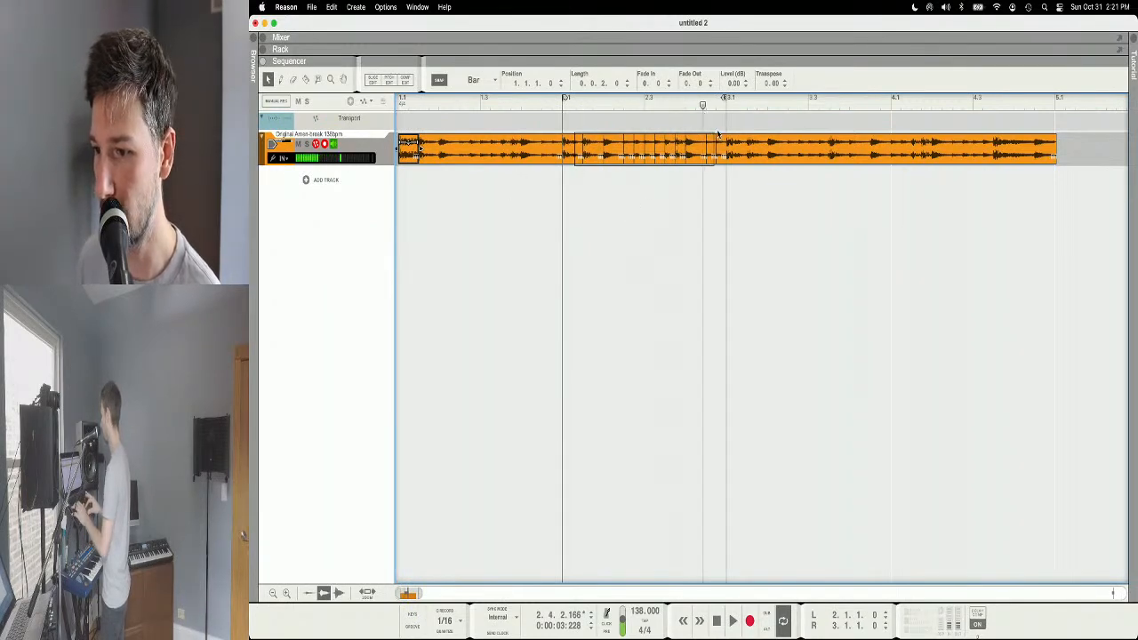
pyautogui.rightClick(567, 159)
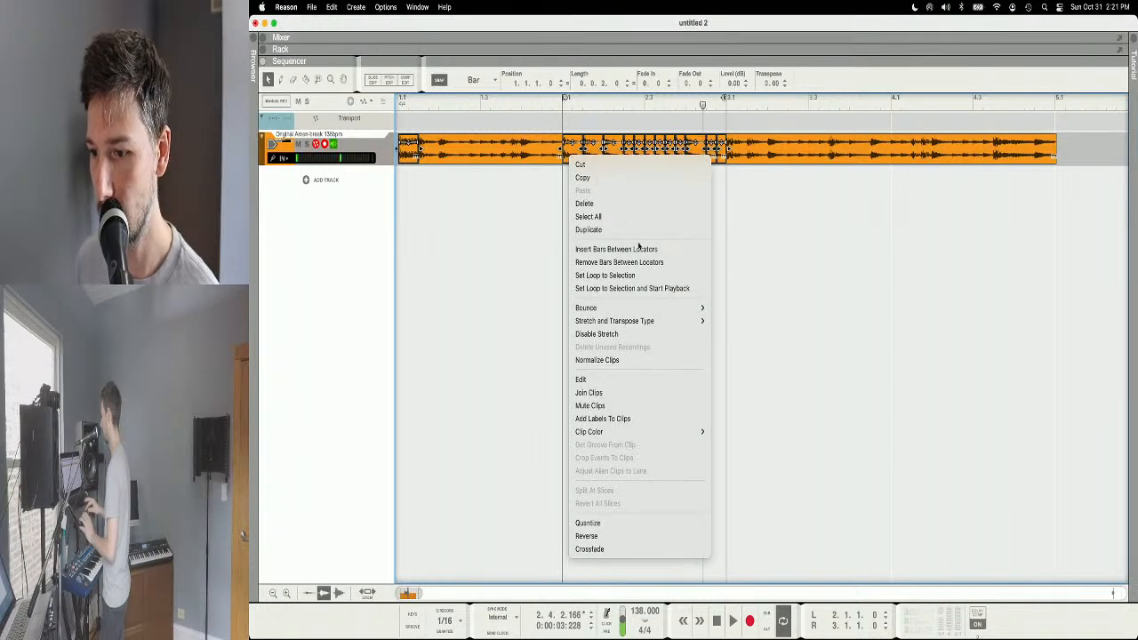
pyautogui.moveTo(687, 308)
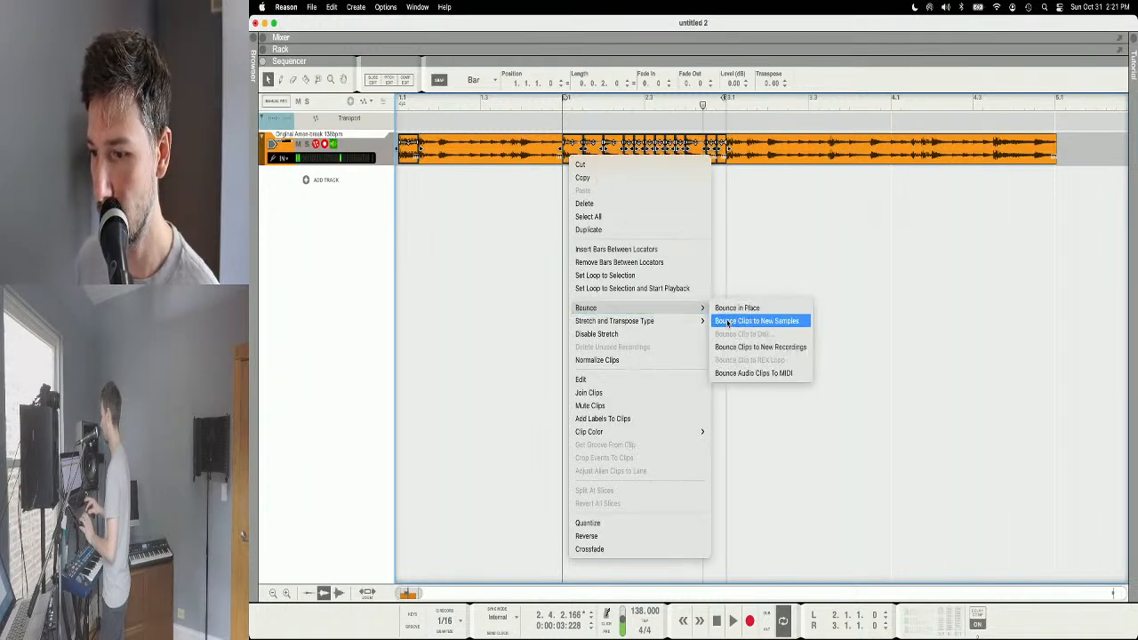
pyautogui.click(726, 322)
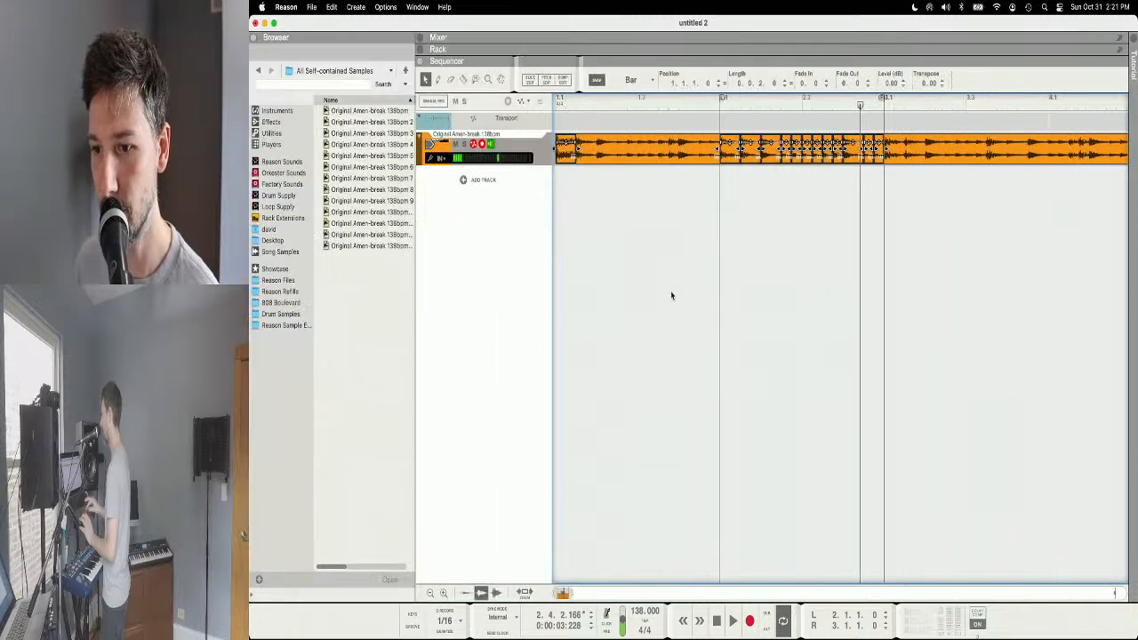
# Step: Audition the bounced Amen break samples one after another in the self-contained samples list, then clear the selection
pyautogui.click(378, 110)
pyautogui.click(376, 123)
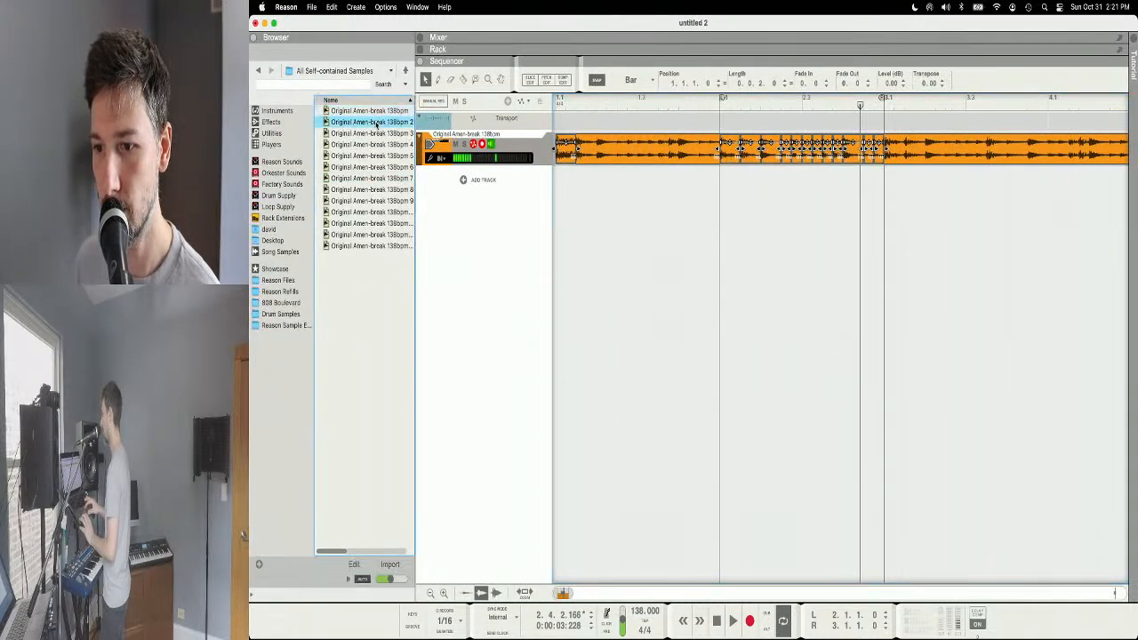
pyautogui.press('Down')
pyautogui.press('Down')
pyautogui.press('Down')
pyautogui.press('Down')
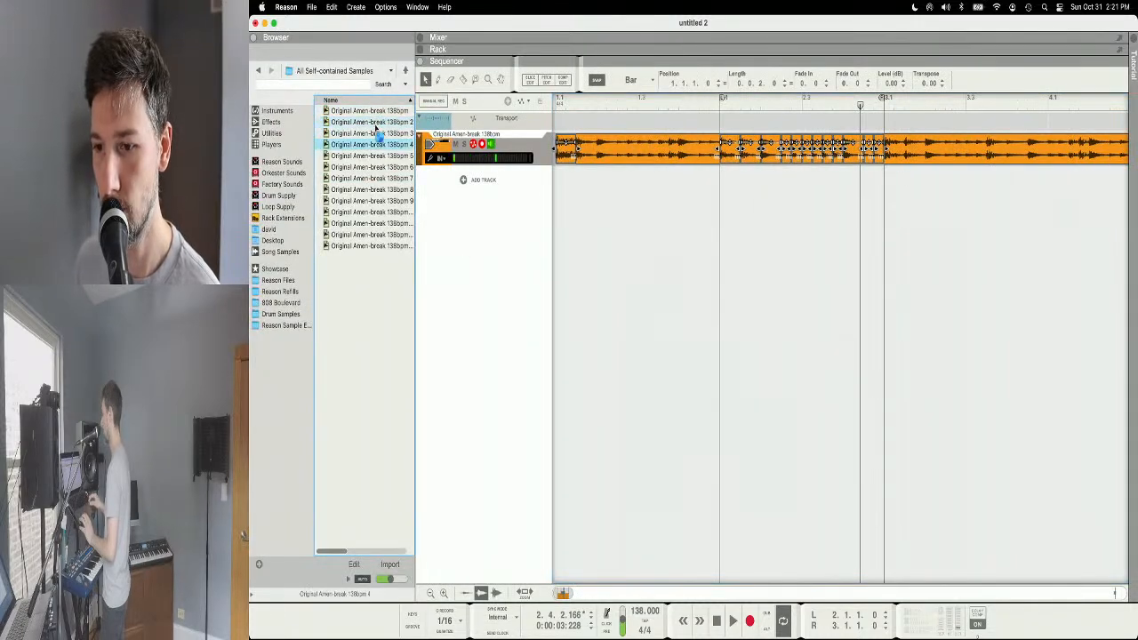
pyautogui.press('Down')
pyautogui.press('Down')
pyautogui.press('Down')
pyautogui.press('Down')
pyautogui.press('Down')
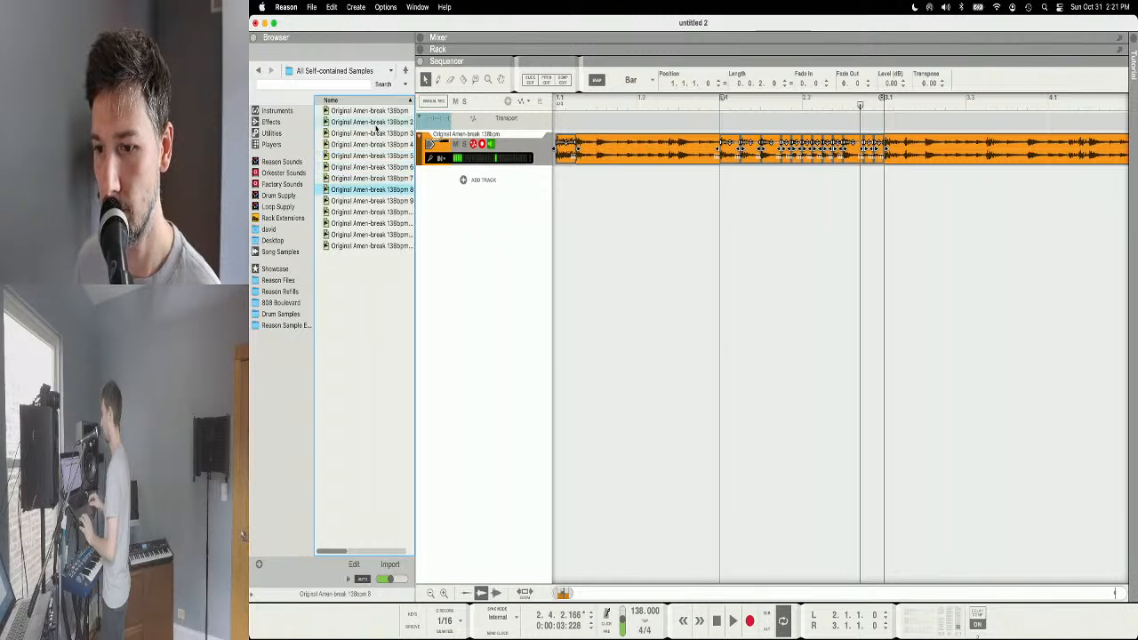
pyautogui.press('Down')
pyautogui.press('Down')
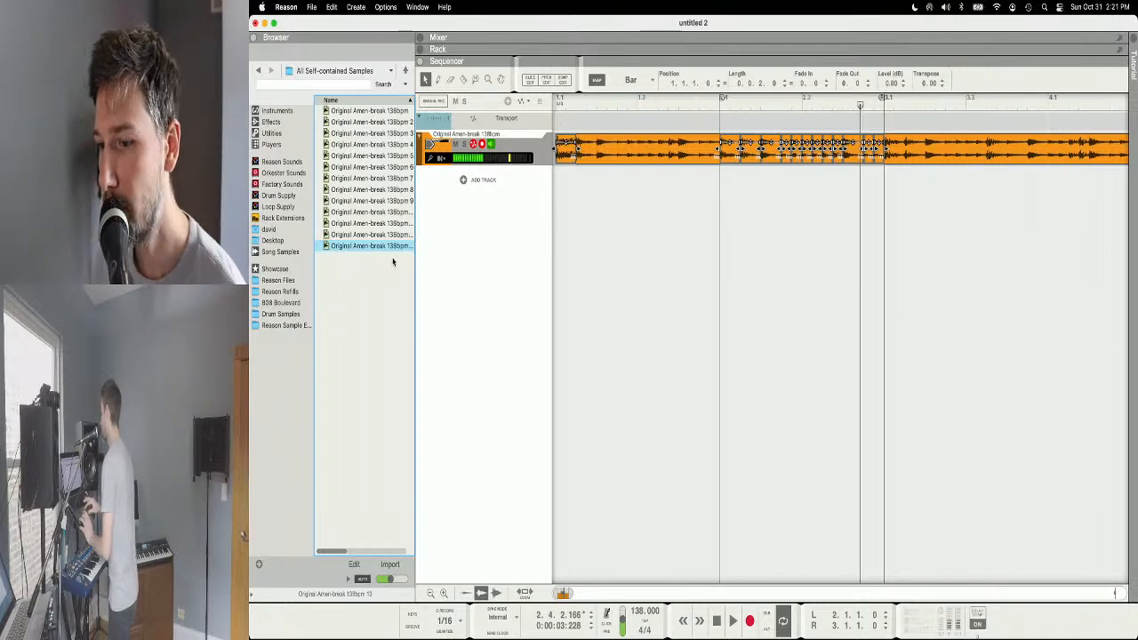
pyautogui.moveTo(372, 214)
pyautogui.mouseDown()
pyautogui.moveTo(569, 238)
pyautogui.moveTo(362, 214)
pyautogui.mouseUp()
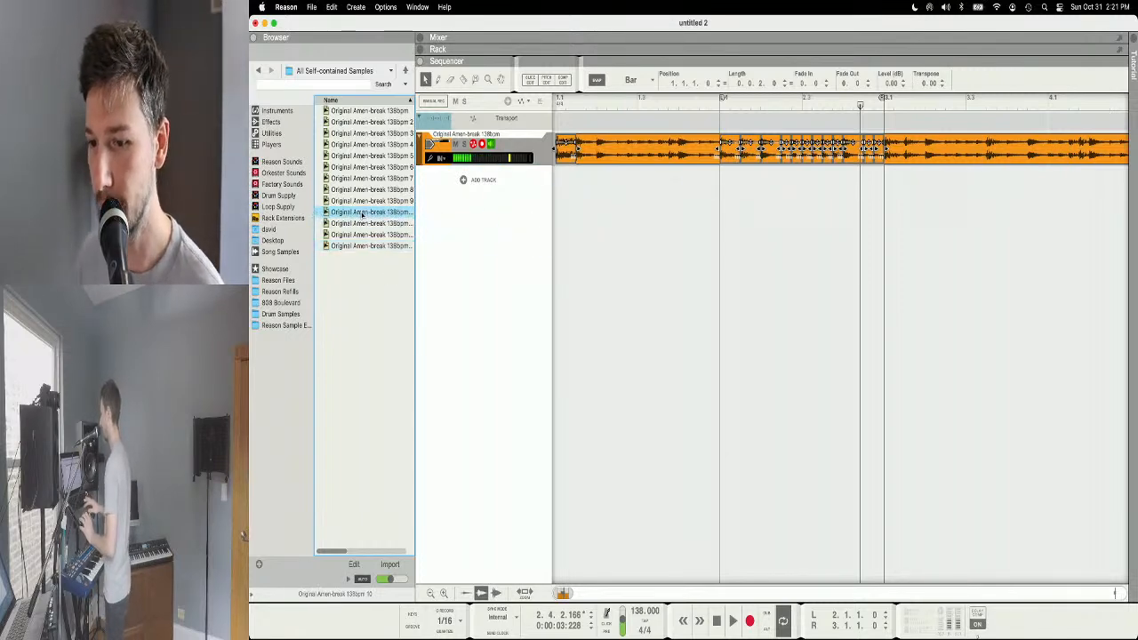
pyautogui.click(387, 281)
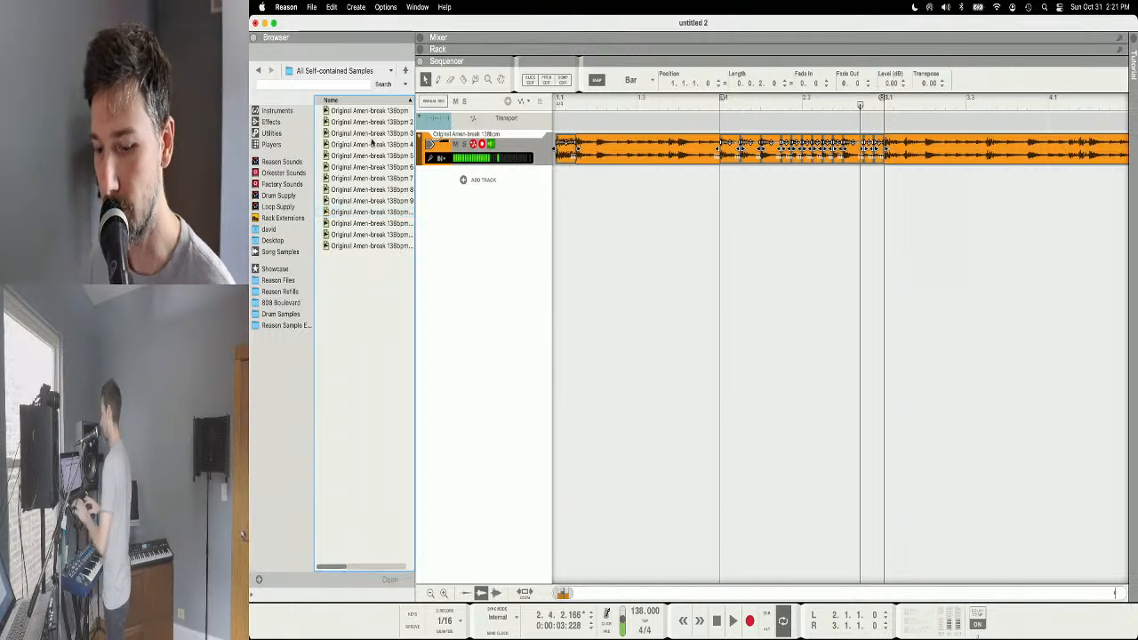
# Step: Select all the bounced Amen break samples, look at the export destination folders, and cancel the export
pyautogui.press('super+a')
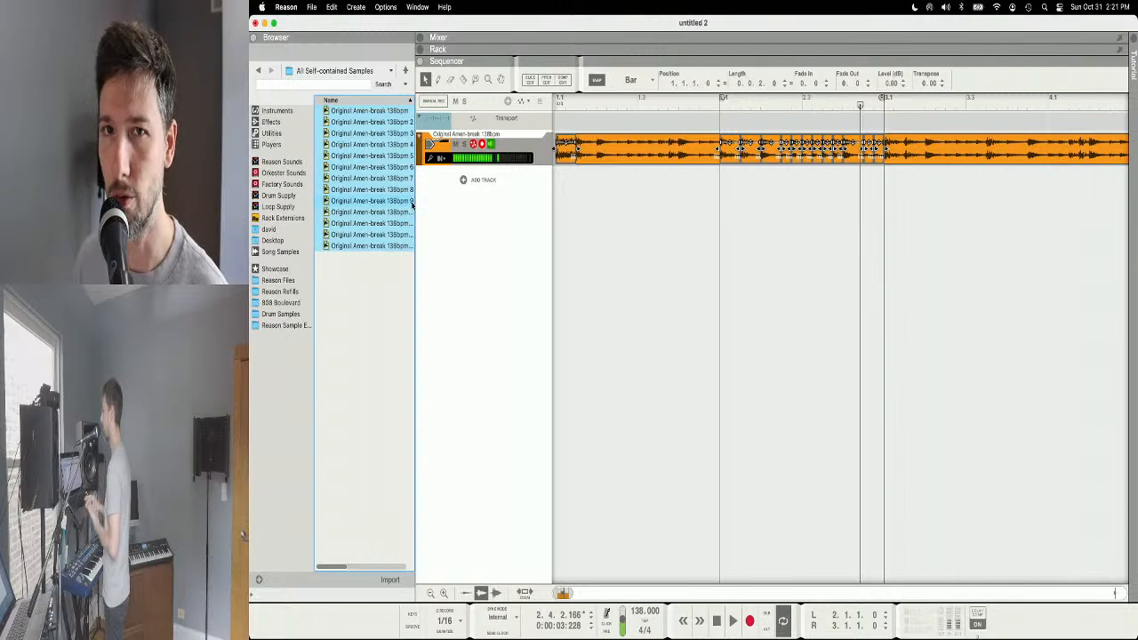
pyautogui.rightClick(388, 191)
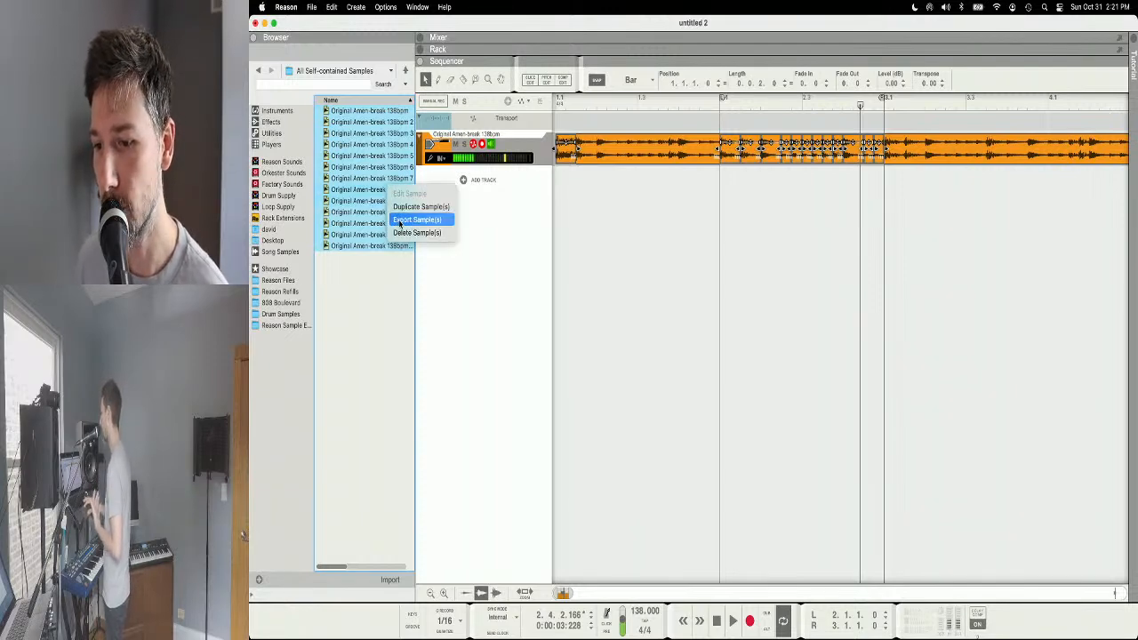
pyautogui.click(400, 220)
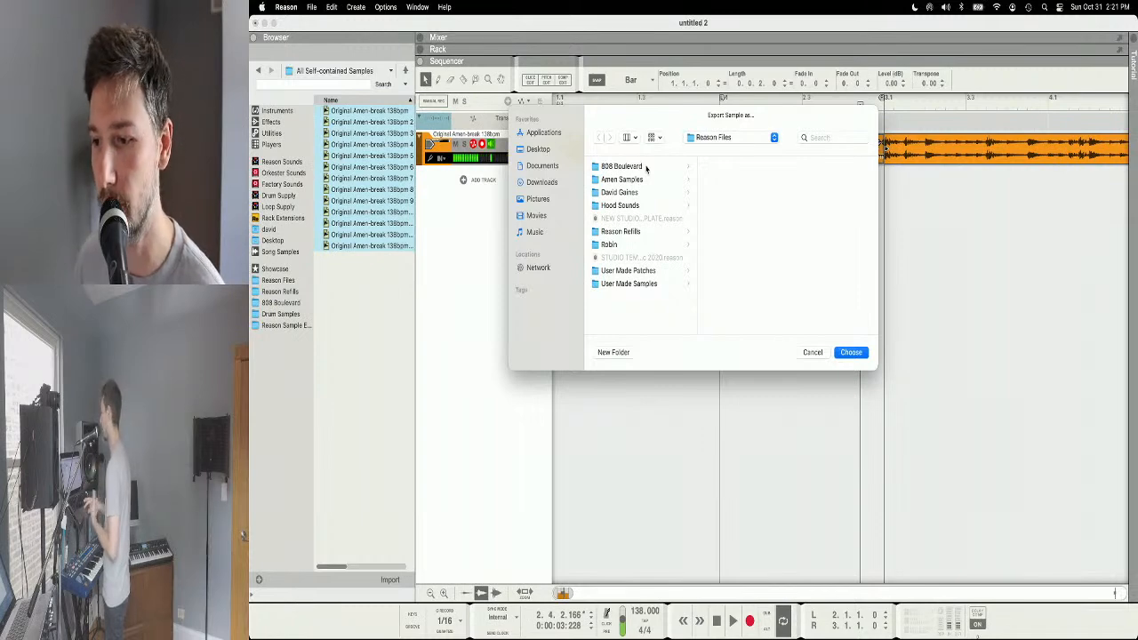
pyautogui.click(811, 352)
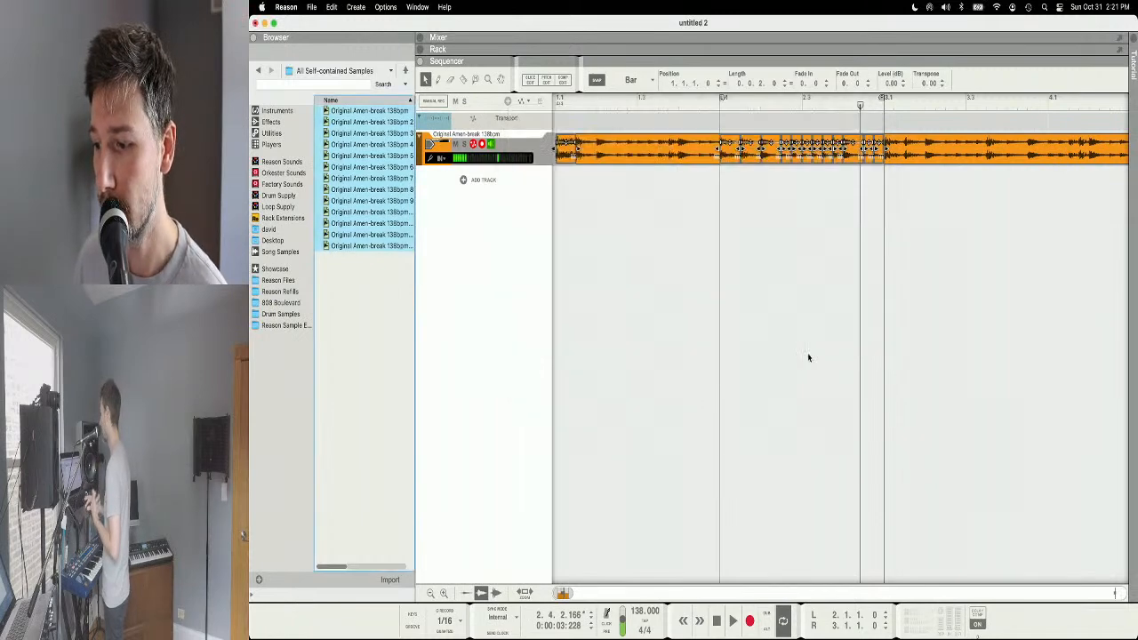
# Step: Switch to the Amen Samples folder in Finder and audition the hard and medium kick samples
pyautogui.click(537, 623)
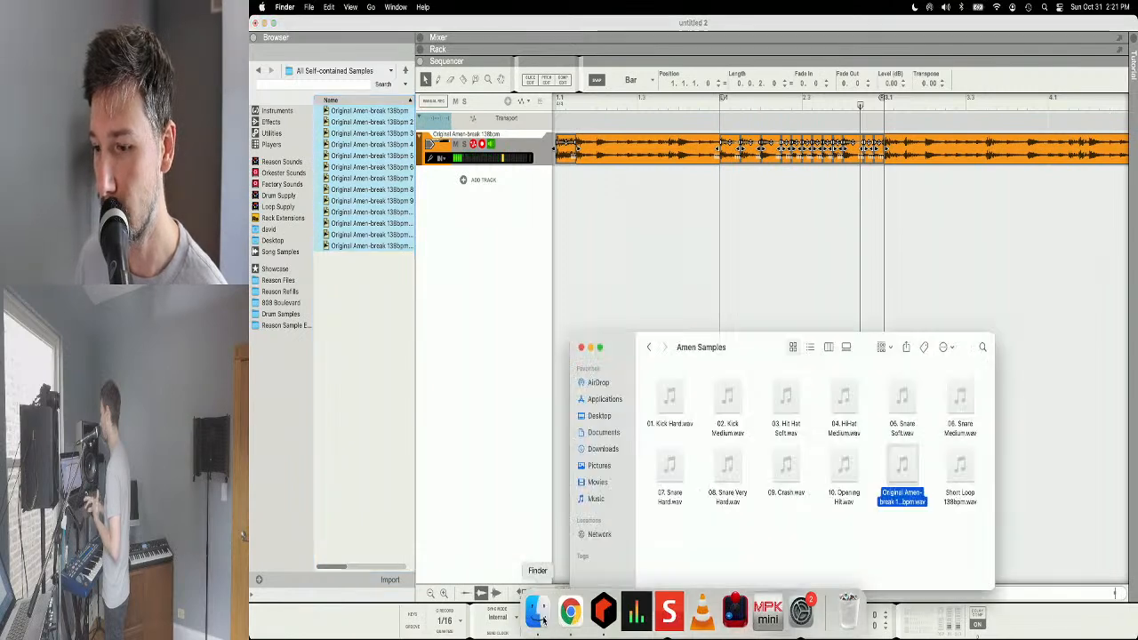
pyautogui.moveTo(763, 355); pyautogui.dragTo(633, 236)
pyautogui.click(621, 424)
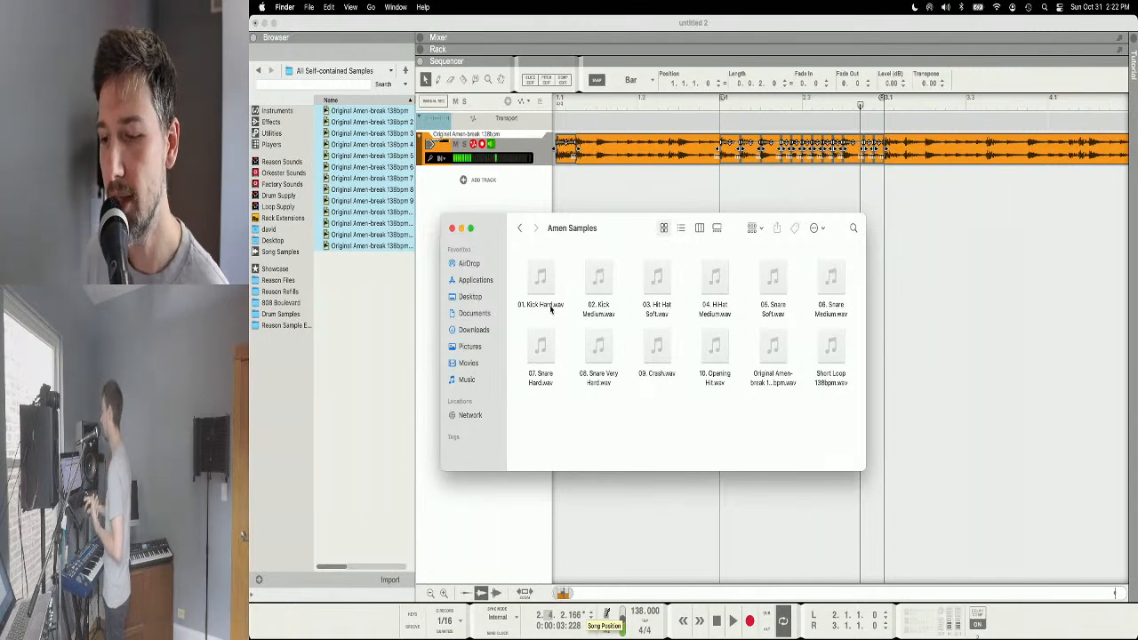
pyautogui.moveTo(544, 286)
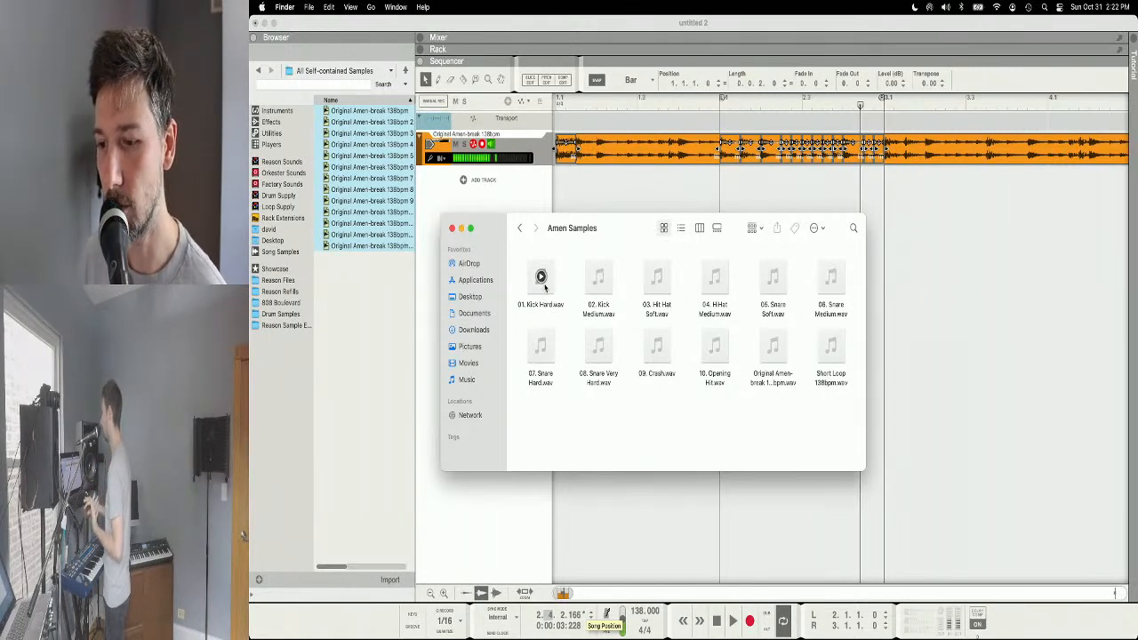
pyautogui.click(542, 278)
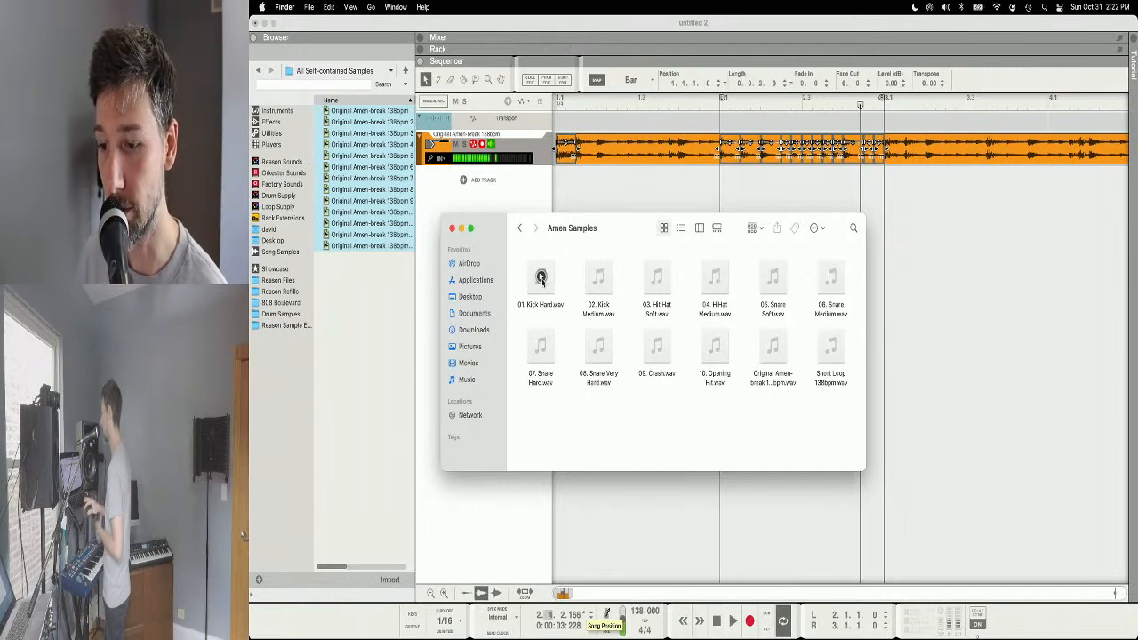
pyautogui.click(541, 278)
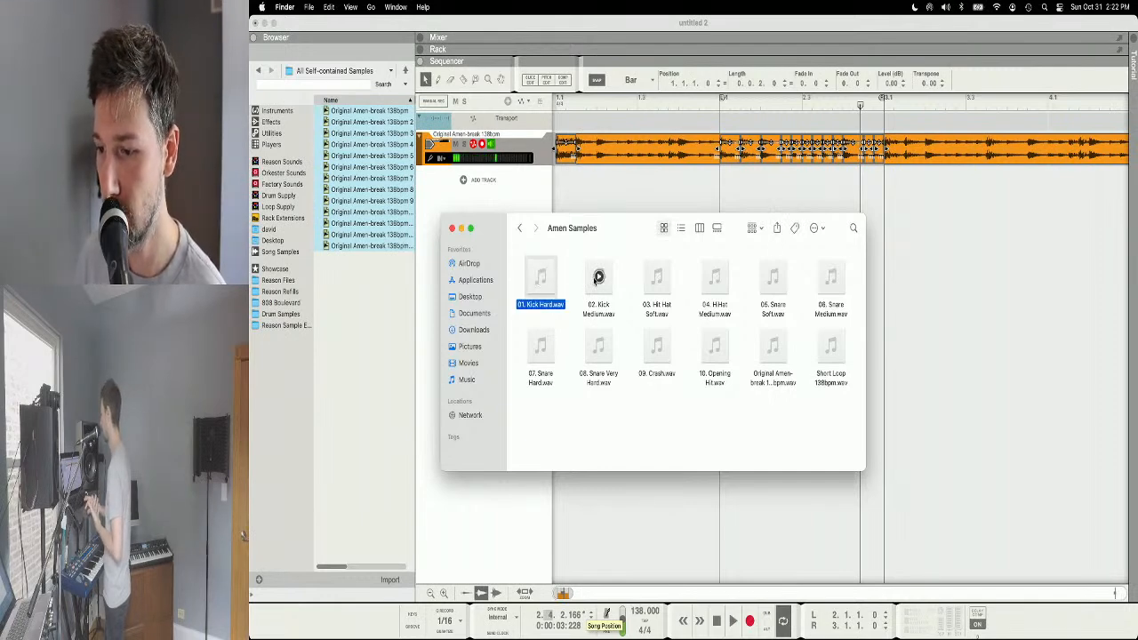
pyautogui.click(598, 276)
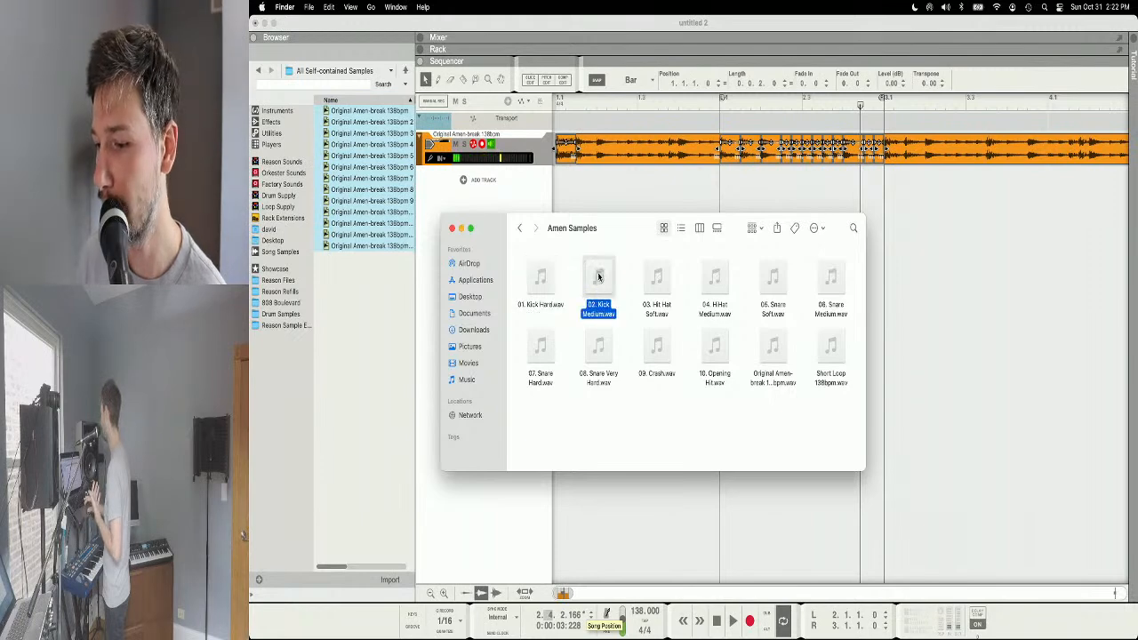
# Step: Audition and compare the soft and medium hi-hat samples in the Amen Samples folder
pyautogui.moveTo(657, 277)
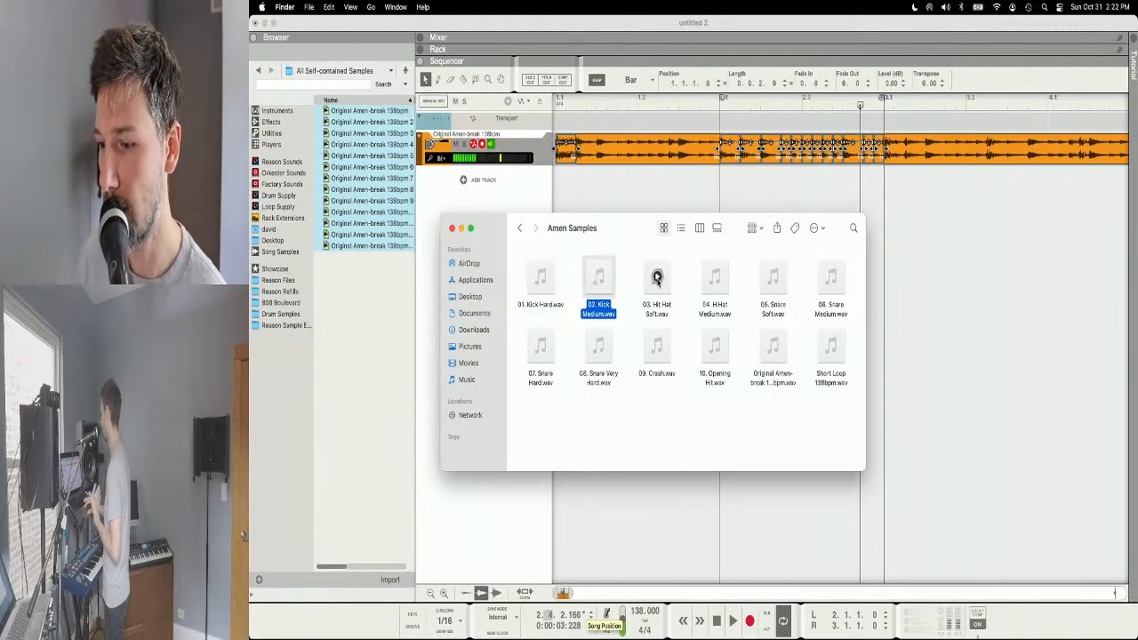
pyautogui.click(657, 278)
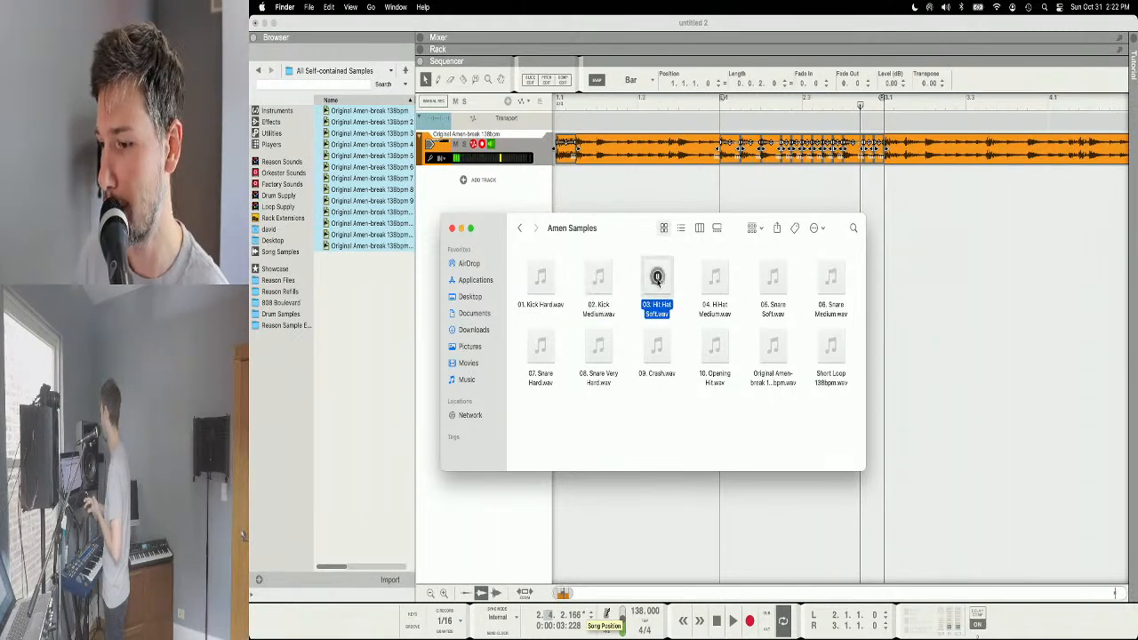
pyautogui.click(715, 278)
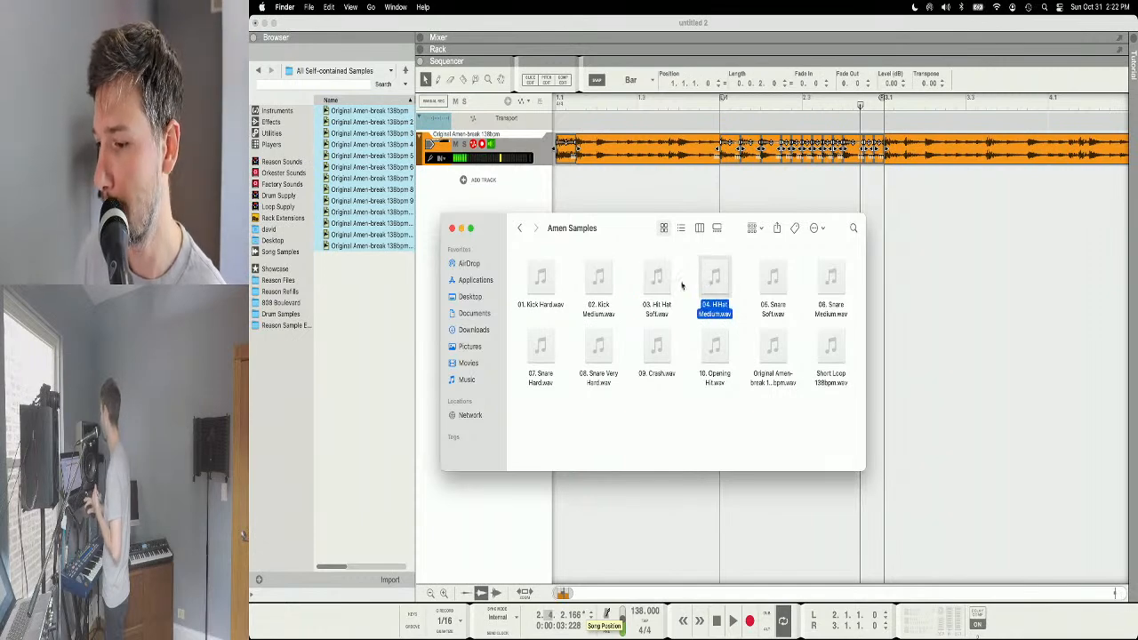
pyautogui.click(657, 277)
pyautogui.click(715, 278)
pyautogui.moveTo(657, 277)
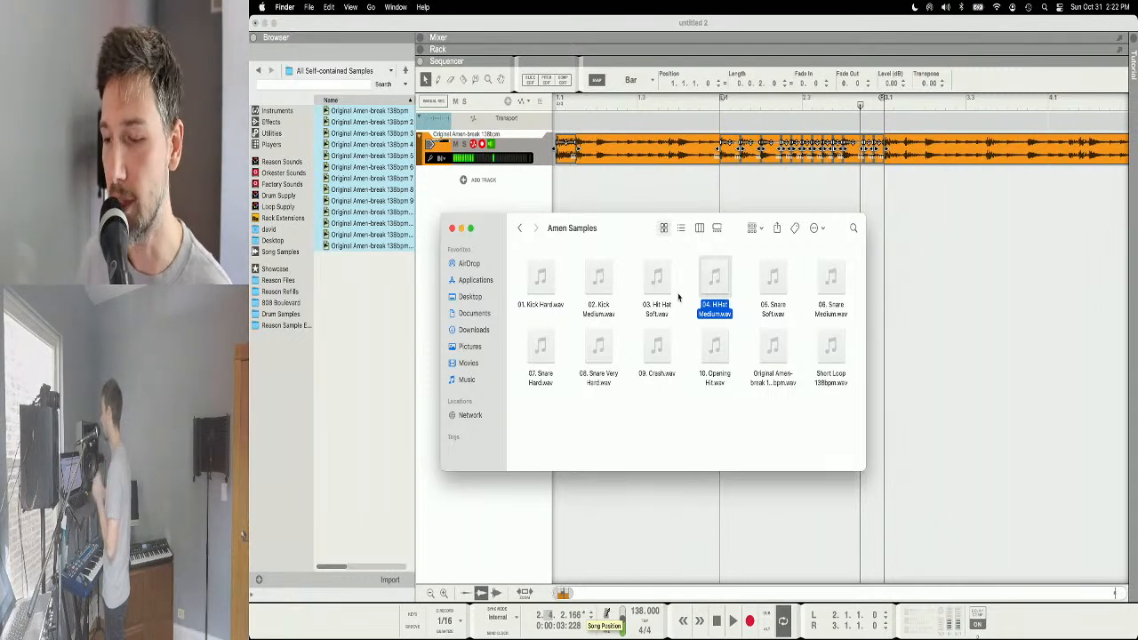
# Step: Audition the soft, medium, hard and very hard snare samples, followed by the crash sample
pyautogui.moveTo(773, 277)
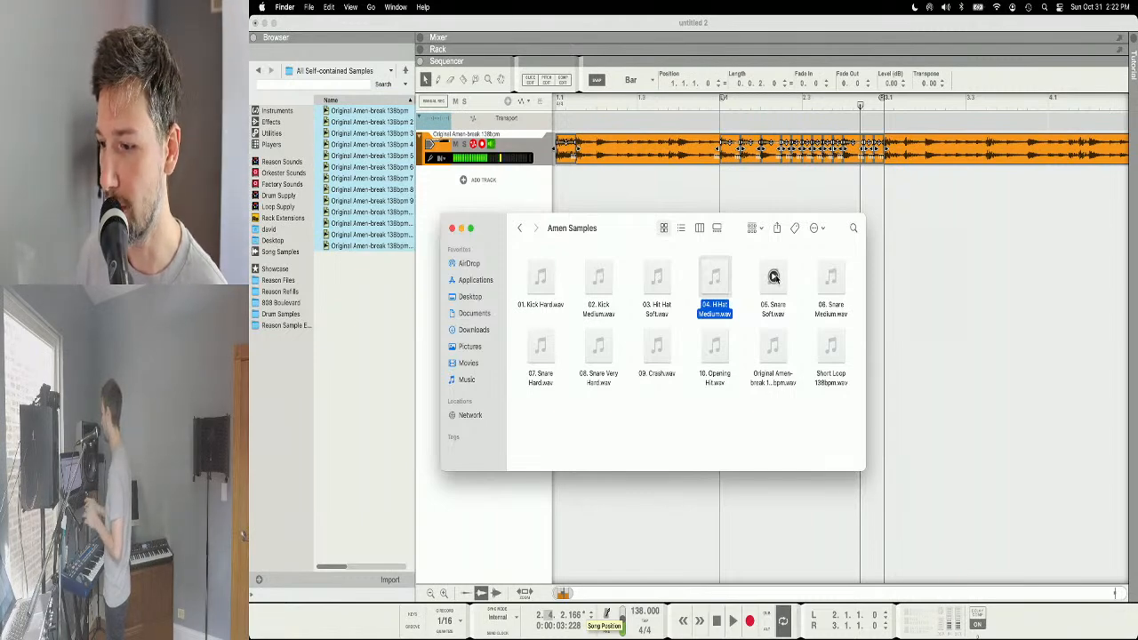
pyautogui.click(774, 277)
pyautogui.click(831, 276)
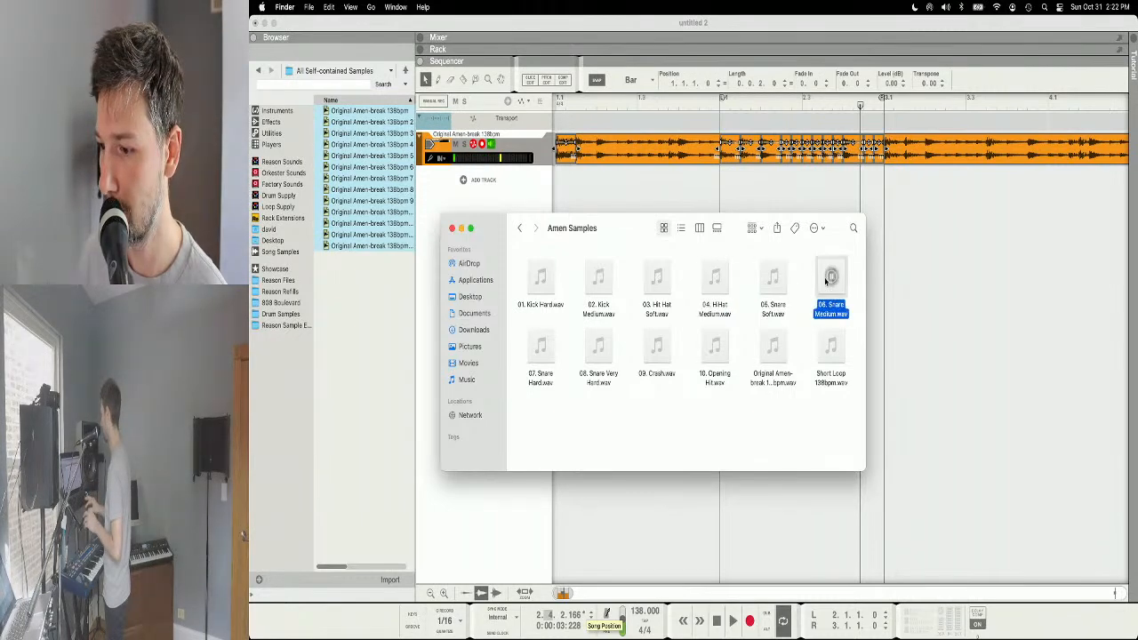
pyautogui.click(540, 346)
pyautogui.click(599, 346)
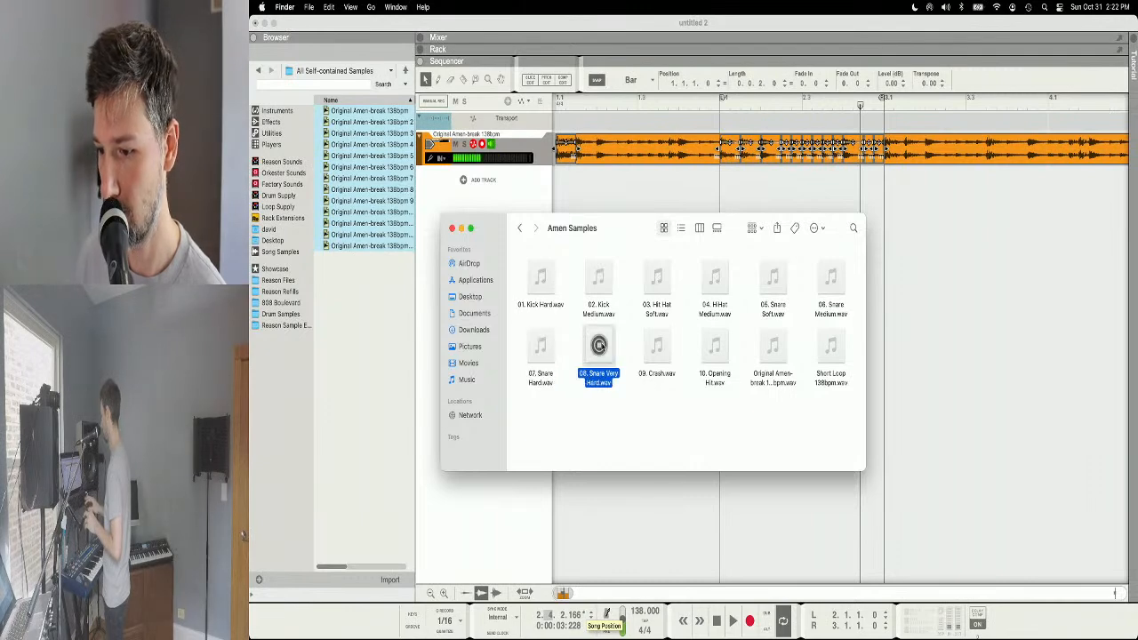
pyautogui.click(662, 404)
pyautogui.click(657, 346)
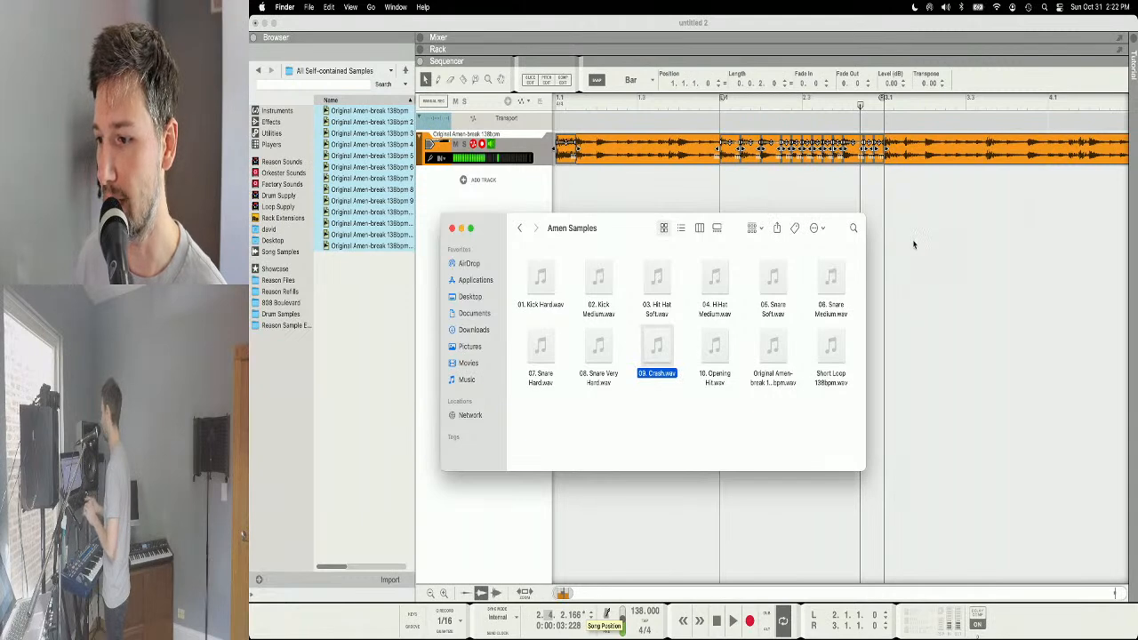
# Step: Switch back to Reason and play the end of the Amen break around the close of bar 4
pyautogui.click(883, 240)
pyautogui.hscroll(5, 881, 239)
pyautogui.click(782, 107)
pyautogui.press('g')
pyautogui.press('g')
pyautogui.press('g')
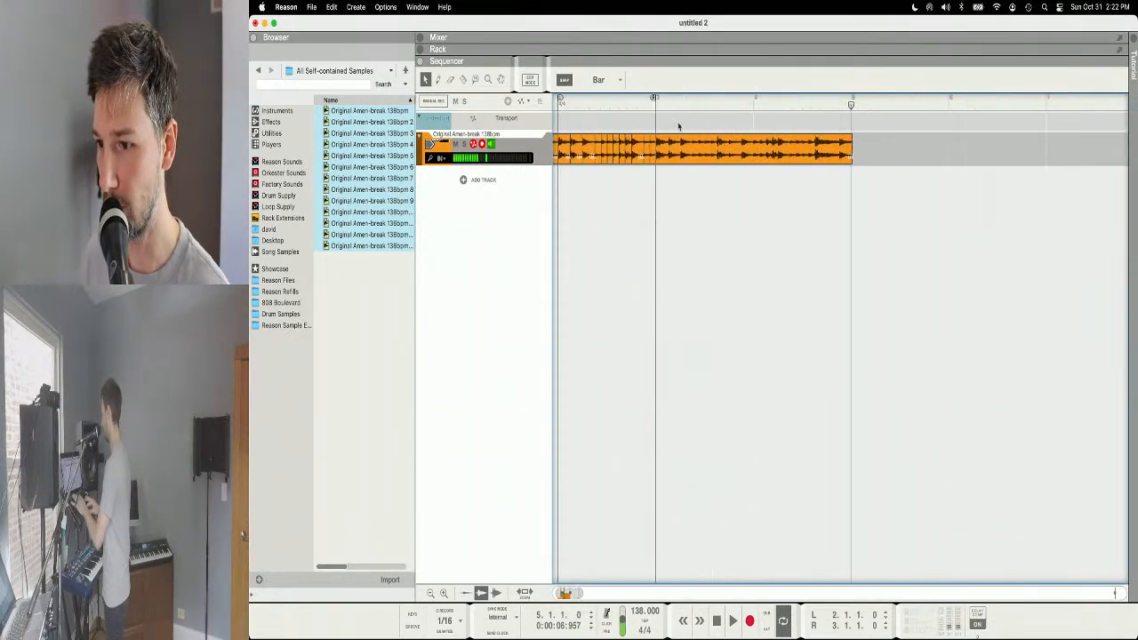
pyautogui.press('space')
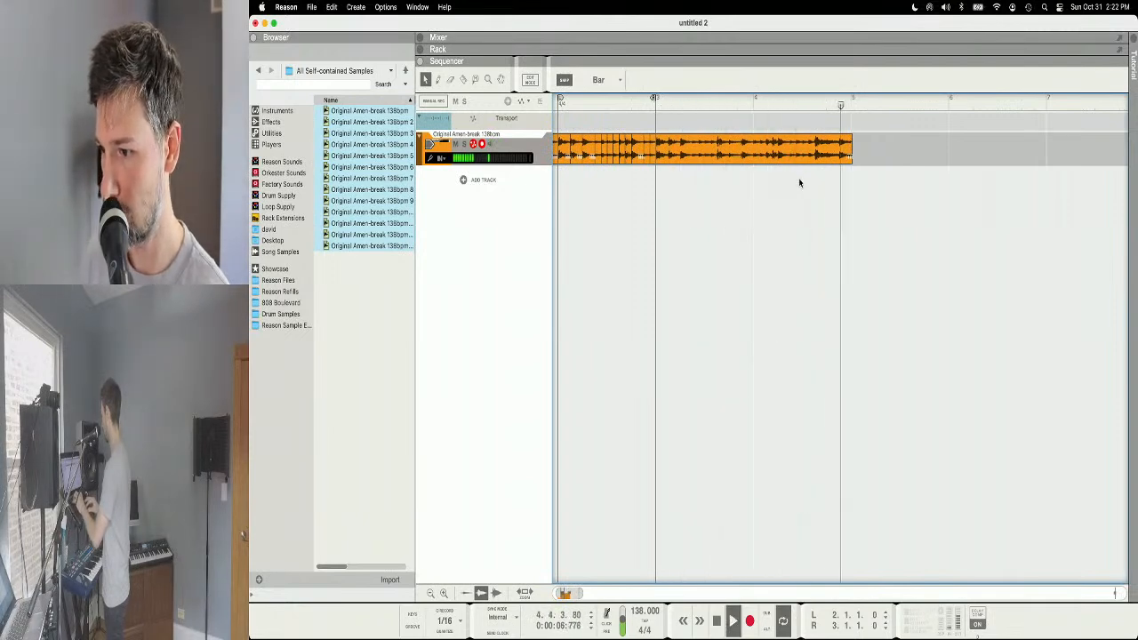
pyautogui.press('space')
# Step: Switch to Finder and audition the Crash and Opening Hit samples in the Amen Samples folder
pyautogui.press('super+Tab')
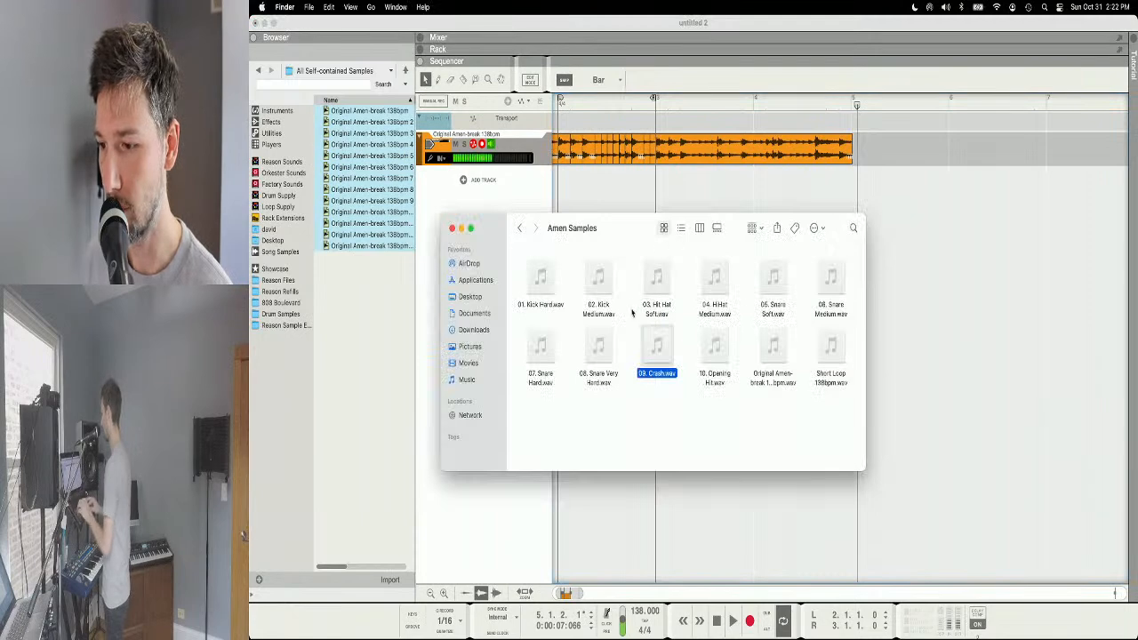
pyautogui.click(683, 426)
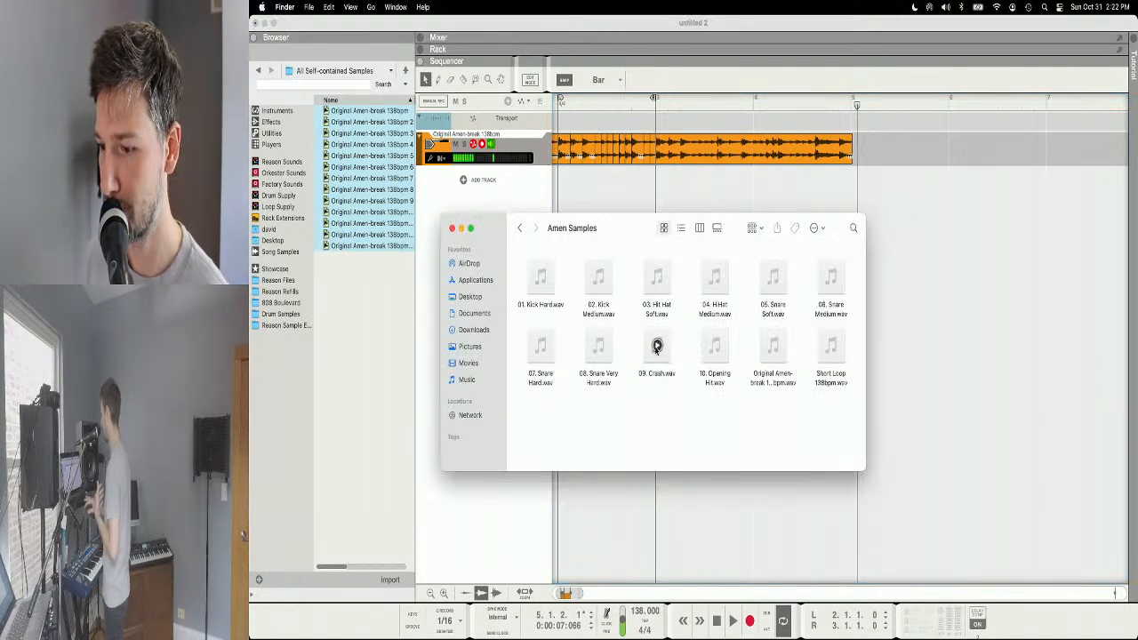
pyautogui.click(656, 346)
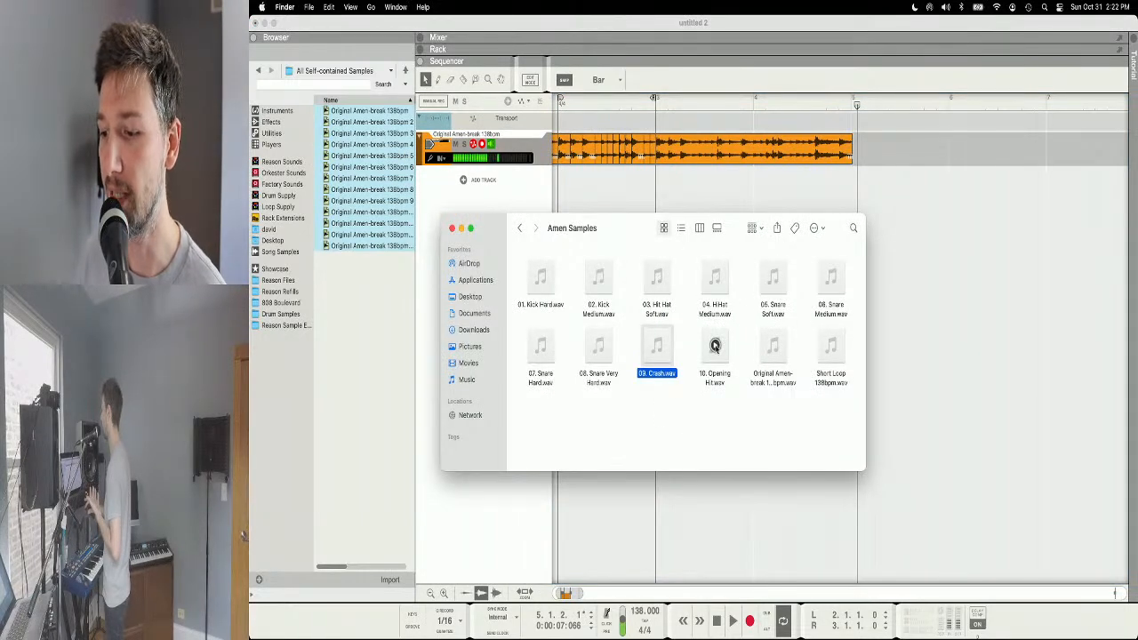
pyautogui.click(715, 346)
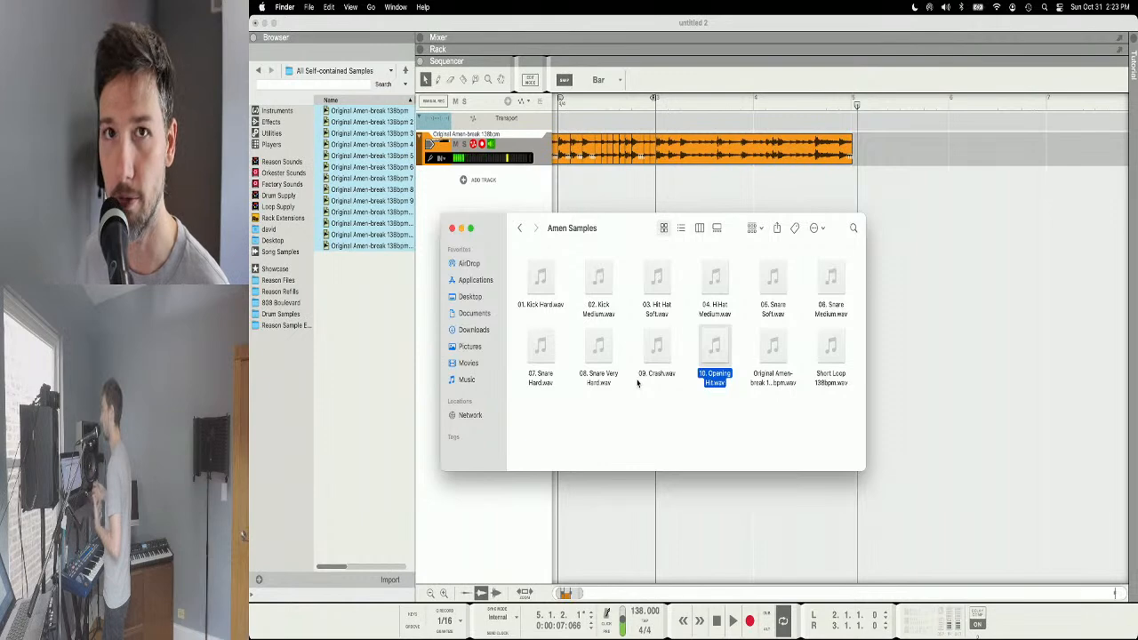
# Step: Switch back to Reason and delete all the selected self-contained samples from the song
pyautogui.click(911, 372)
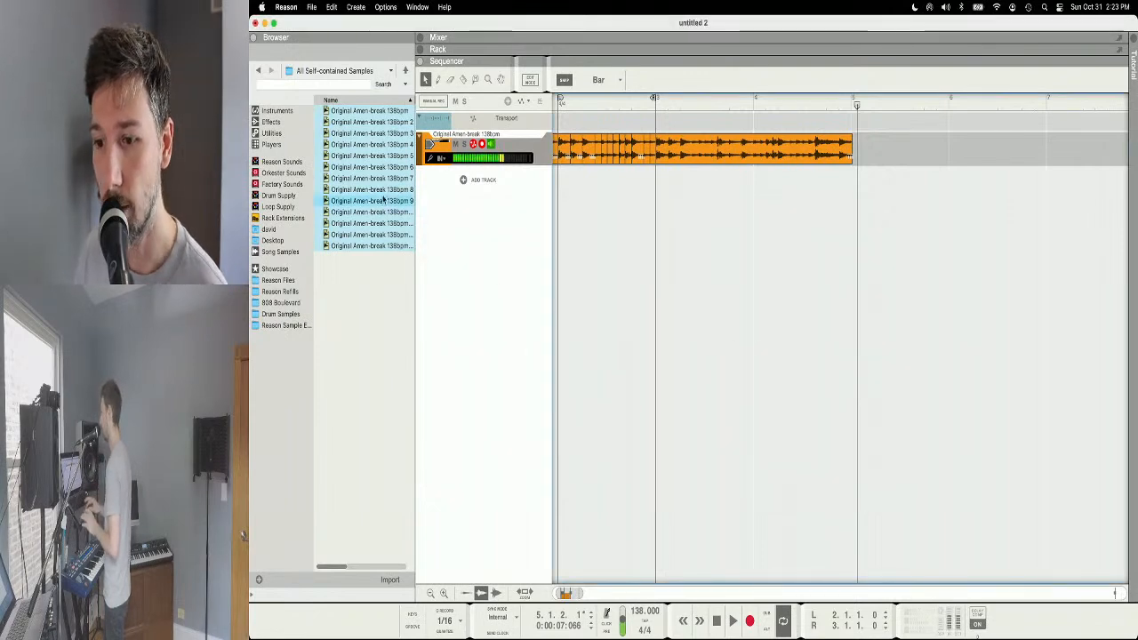
pyautogui.rightClick(382, 172)
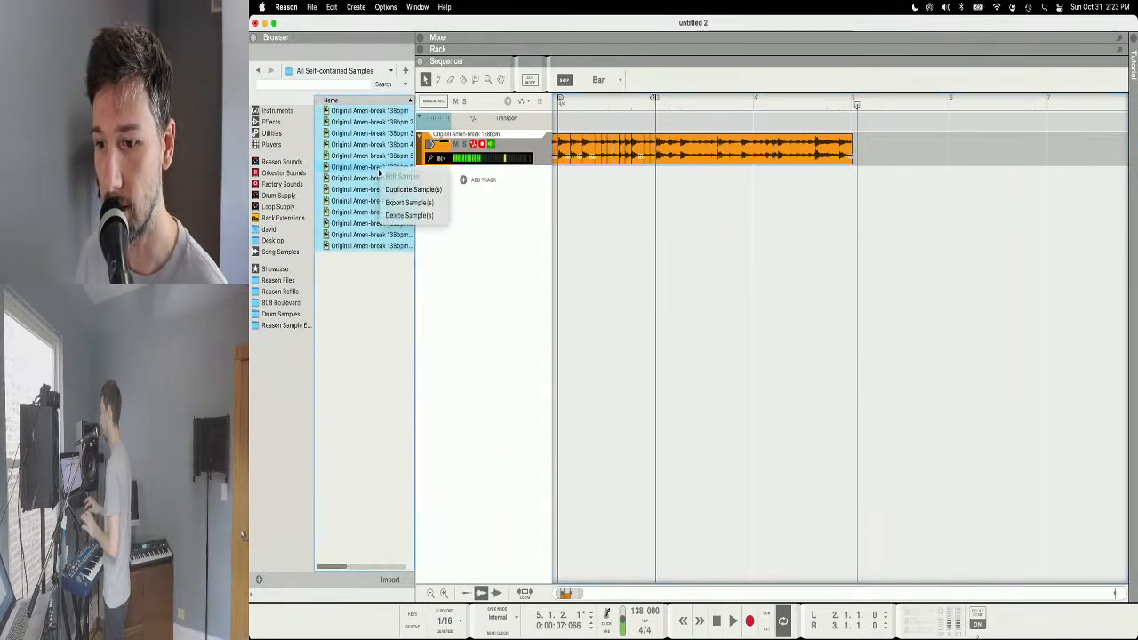
pyautogui.click(398, 216)
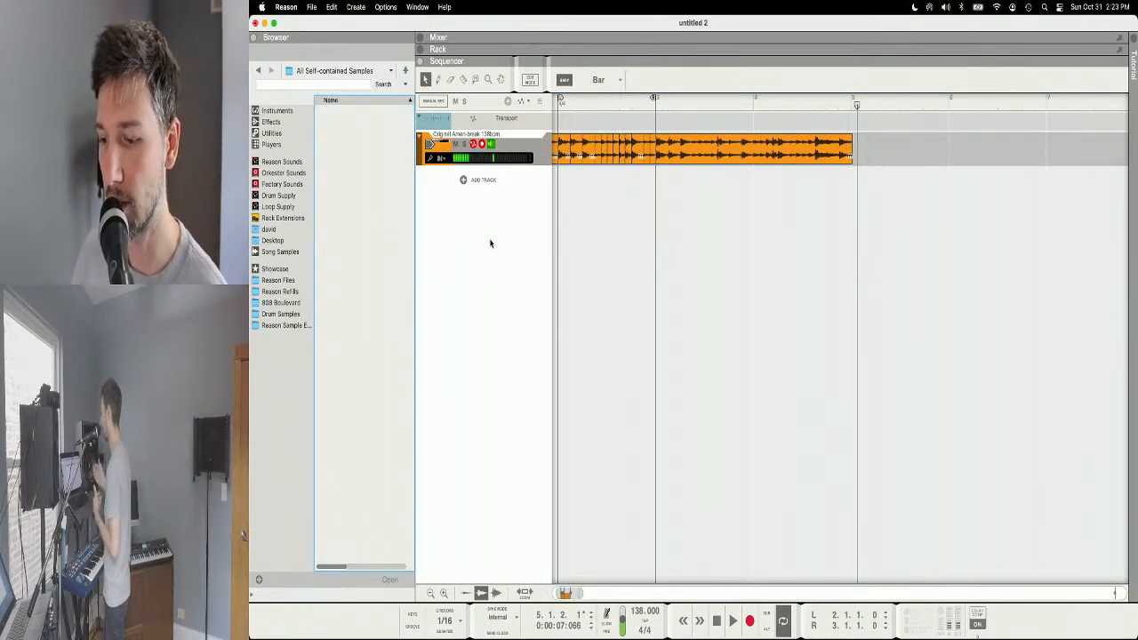
# Step: Delete the Original Amen-break 138bpm audio track together with its device
pyautogui.rightClick(542, 143)
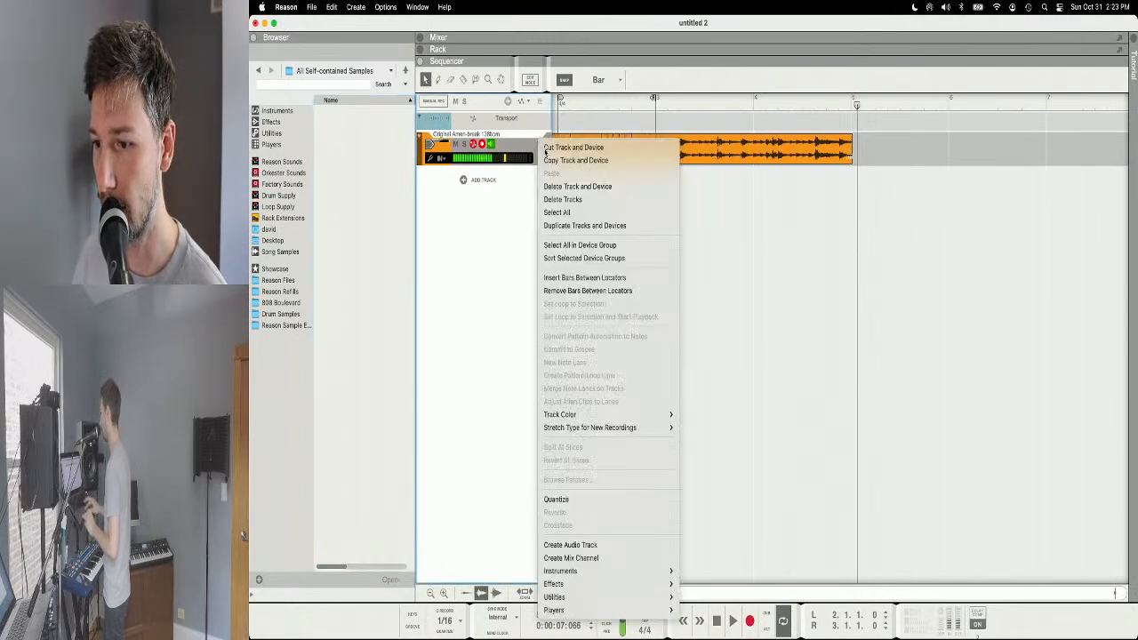
pyautogui.click(589, 187)
pyautogui.click(718, 264)
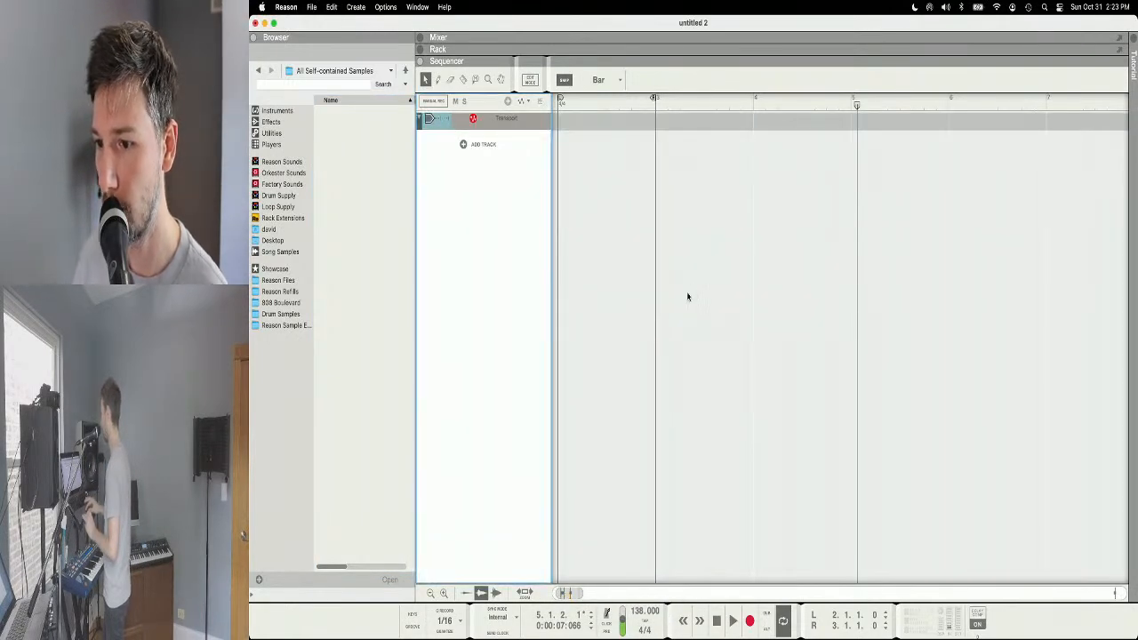
# Step: Show the rack with the browser hidden and add a Kong Drum Designer to the empty rack column
pyautogui.press('F3')
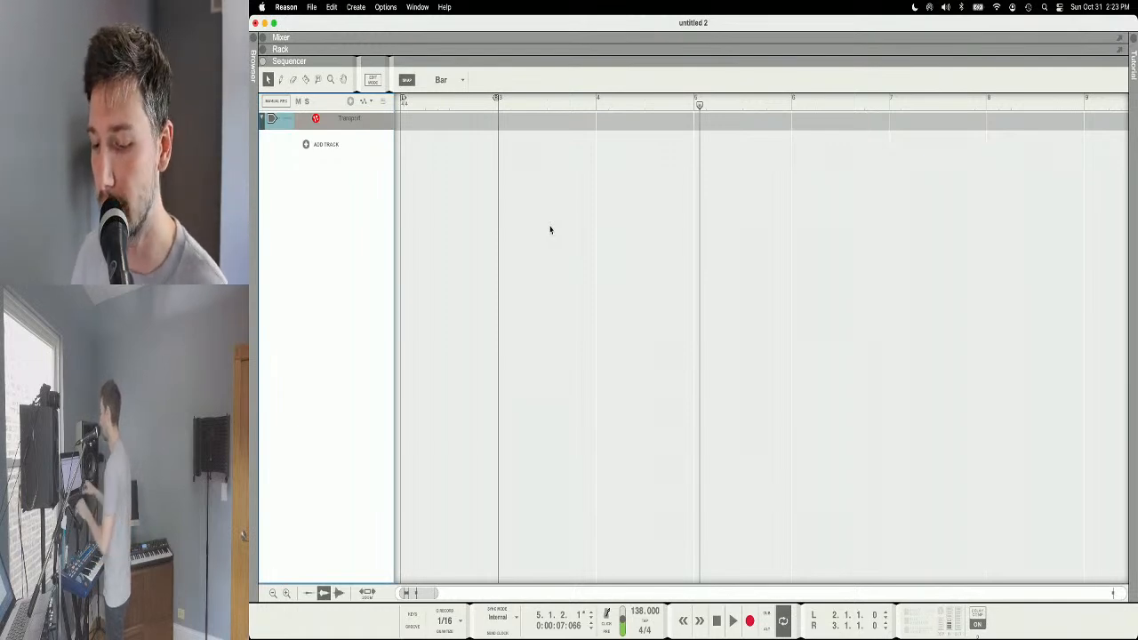
pyautogui.press('F6')
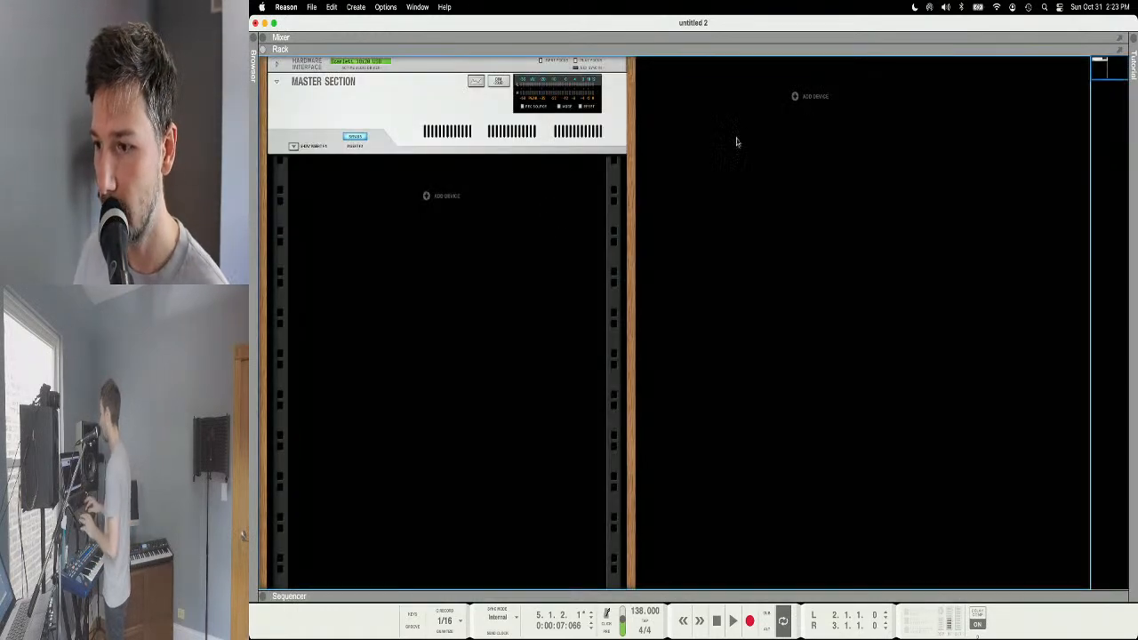
pyautogui.click(798, 98)
pyautogui.moveTo(841, 203)
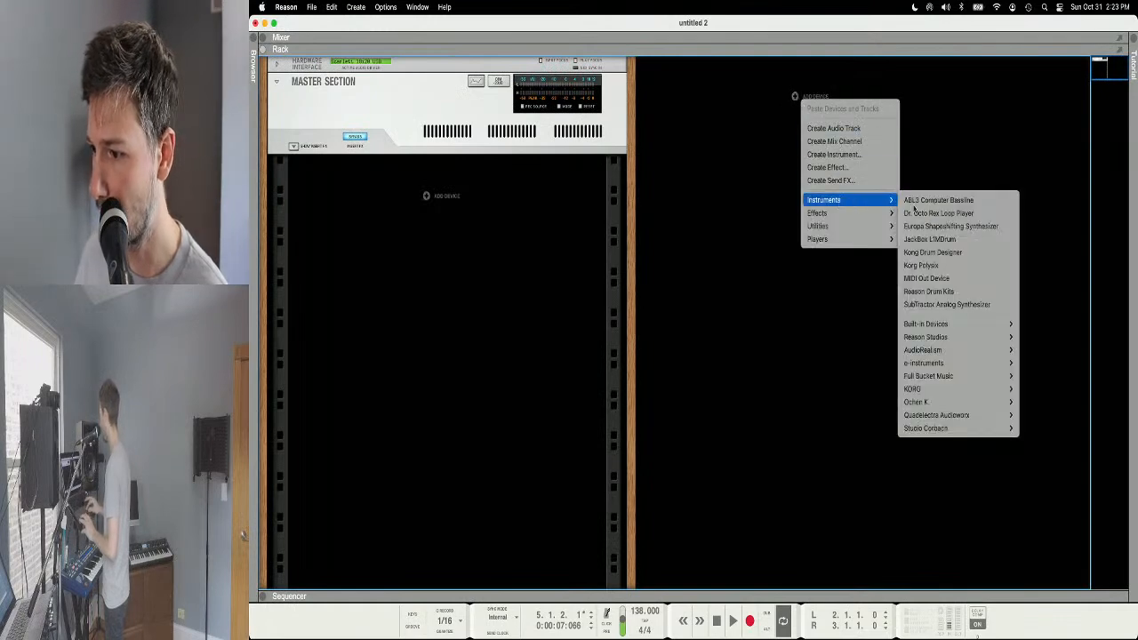
pyautogui.click(931, 252)
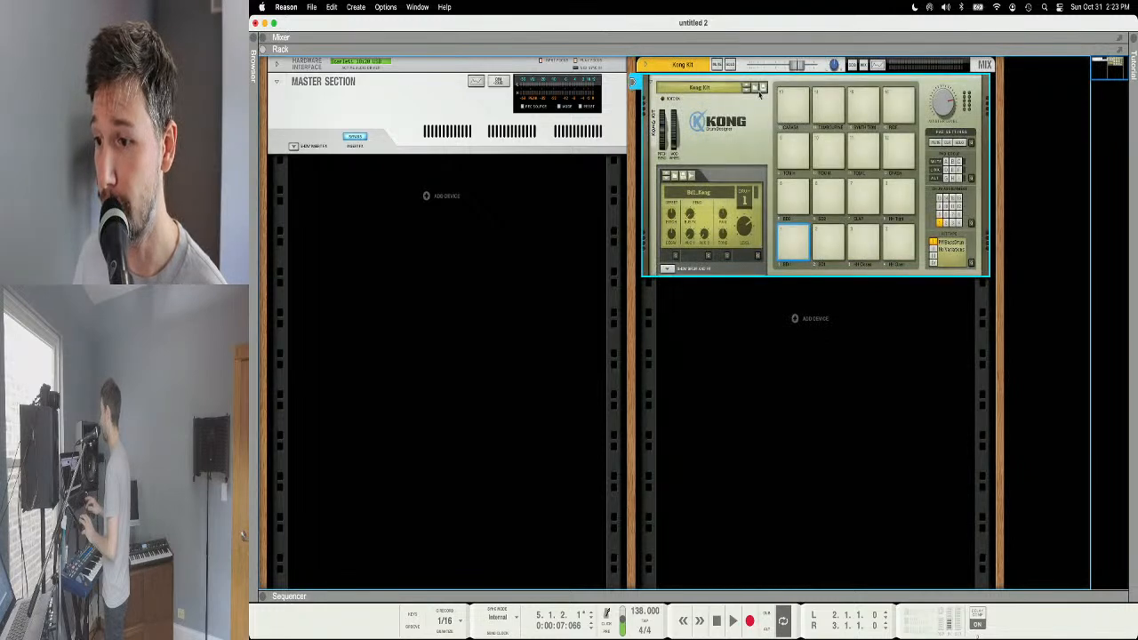
# Step: Unfold the Kong Kit mix channel in the rack and change its track color to red
pyautogui.click(647, 66)
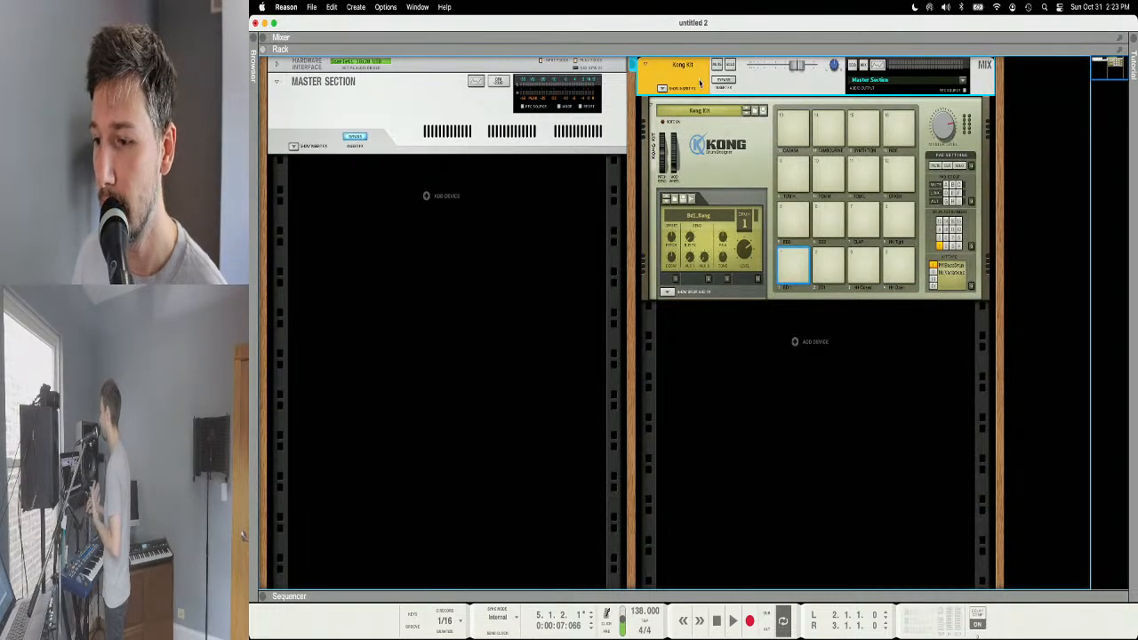
pyautogui.rightClick(700, 83)
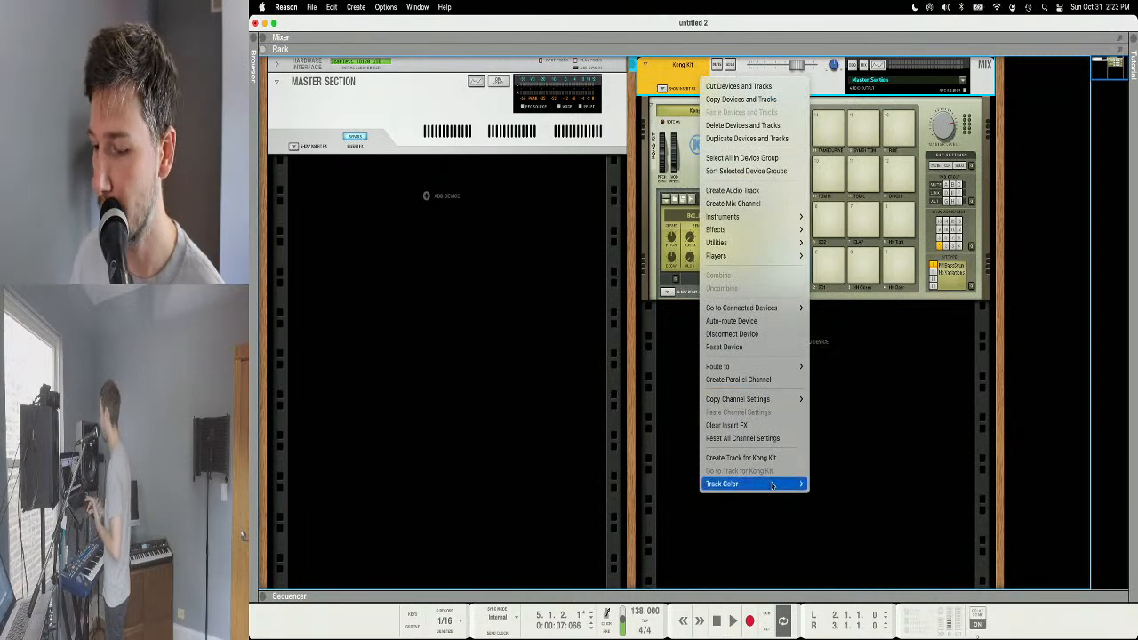
pyautogui.moveTo(774, 485)
pyautogui.click(855, 236)
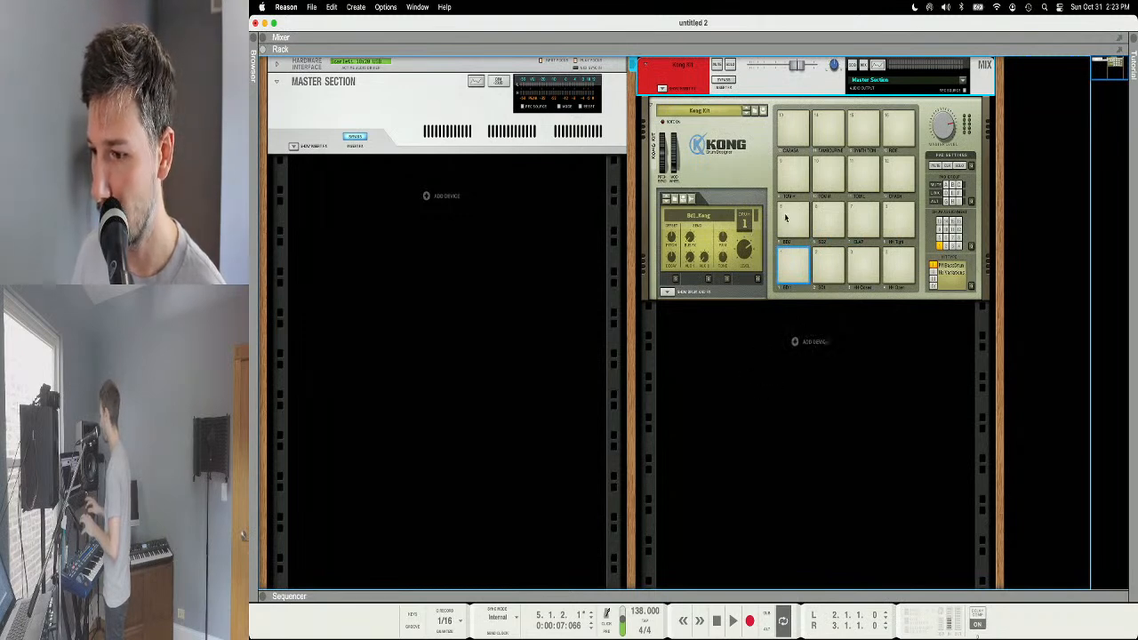
# Step: Audition the default kit sounds on Kong pads 1 to 4
pyautogui.click(789, 263)
pyautogui.click(823, 258)
pyautogui.click(858, 256)
pyautogui.click(895, 255)
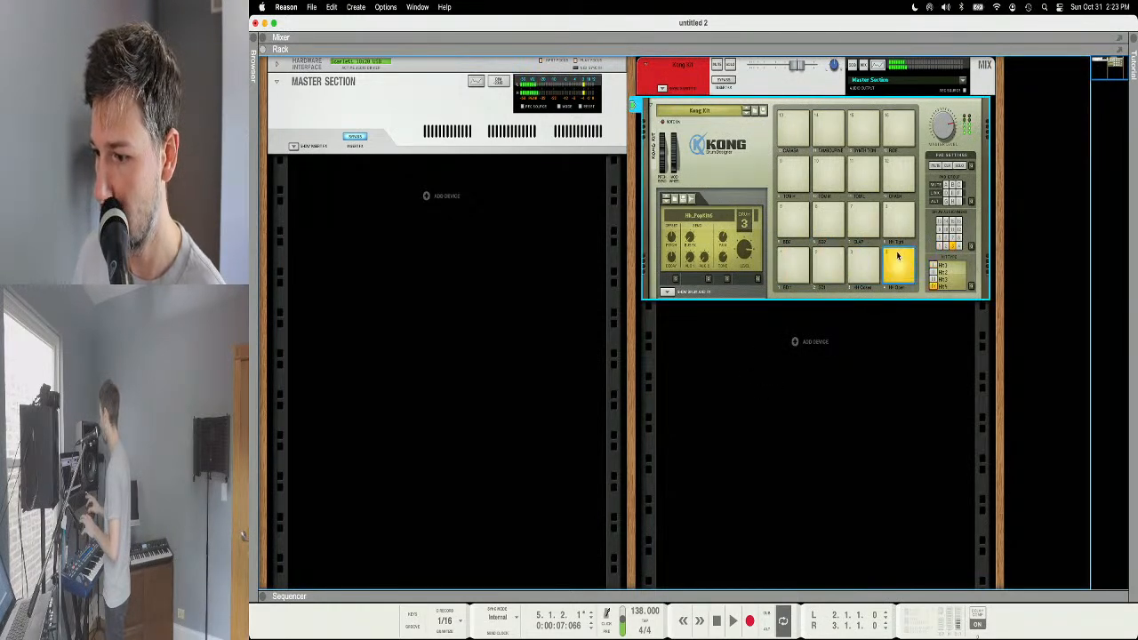
# Step: Reset the Kong device to an empty patch and try pads 2, 5 and 6
pyautogui.rightClick(731, 161)
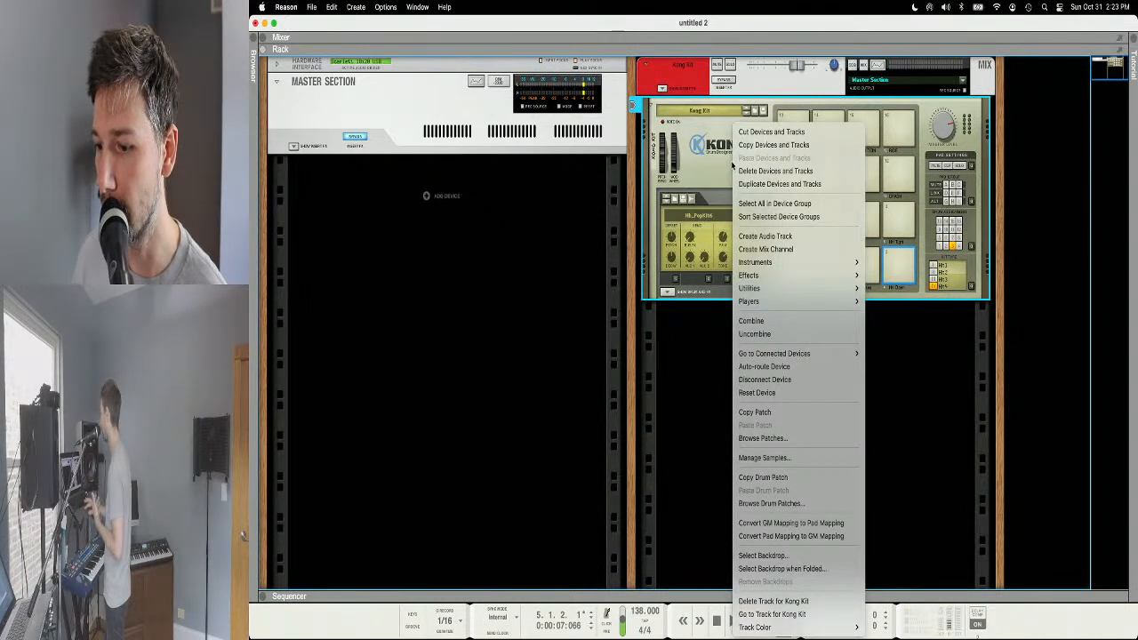
pyautogui.click(780, 392)
pyautogui.click(828, 264)
pyautogui.click(795, 223)
pyautogui.click(831, 222)
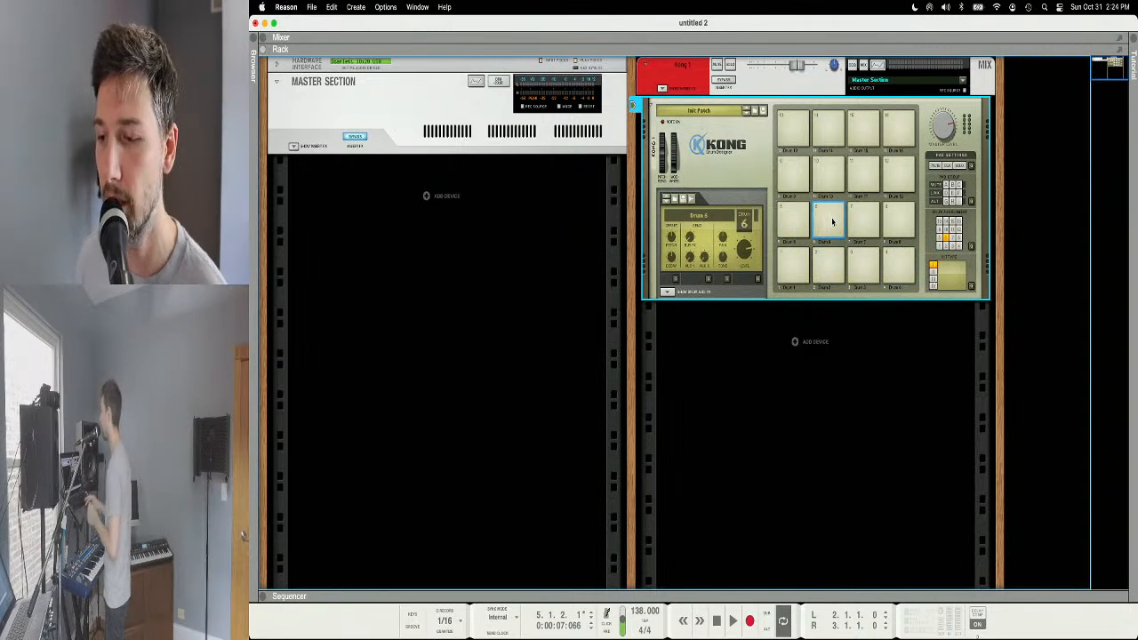
# Step: Switch to Finder, move the Amen Samples window below the Kong device and select 01. Kick Hard.wav
pyautogui.press('super+Tab')
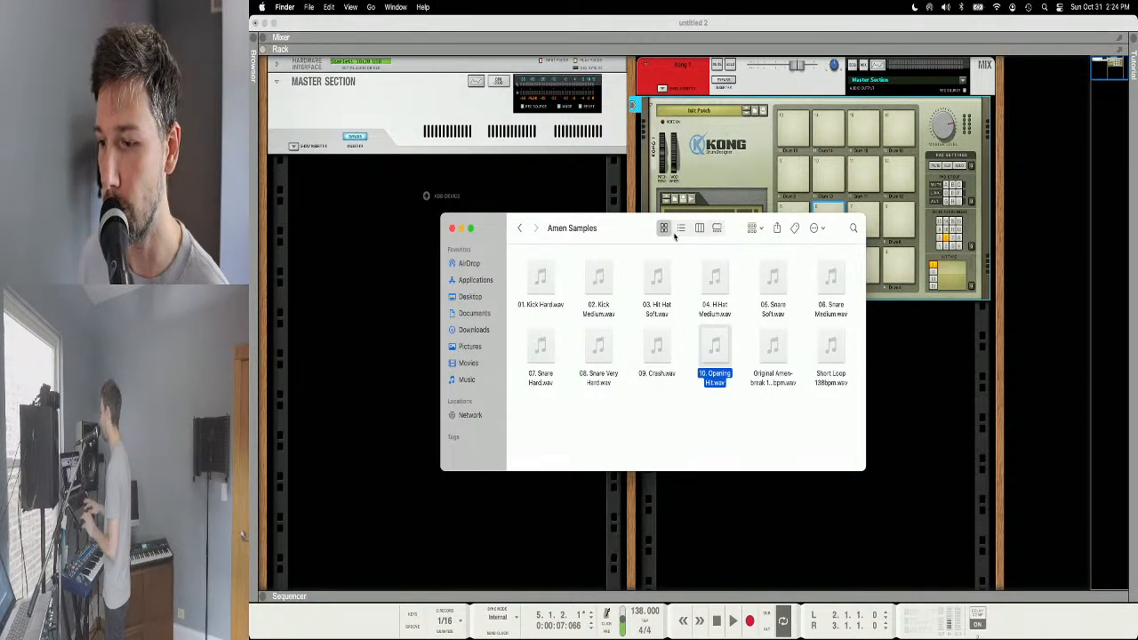
pyautogui.moveTo(622, 238); pyautogui.dragTo(764, 347)
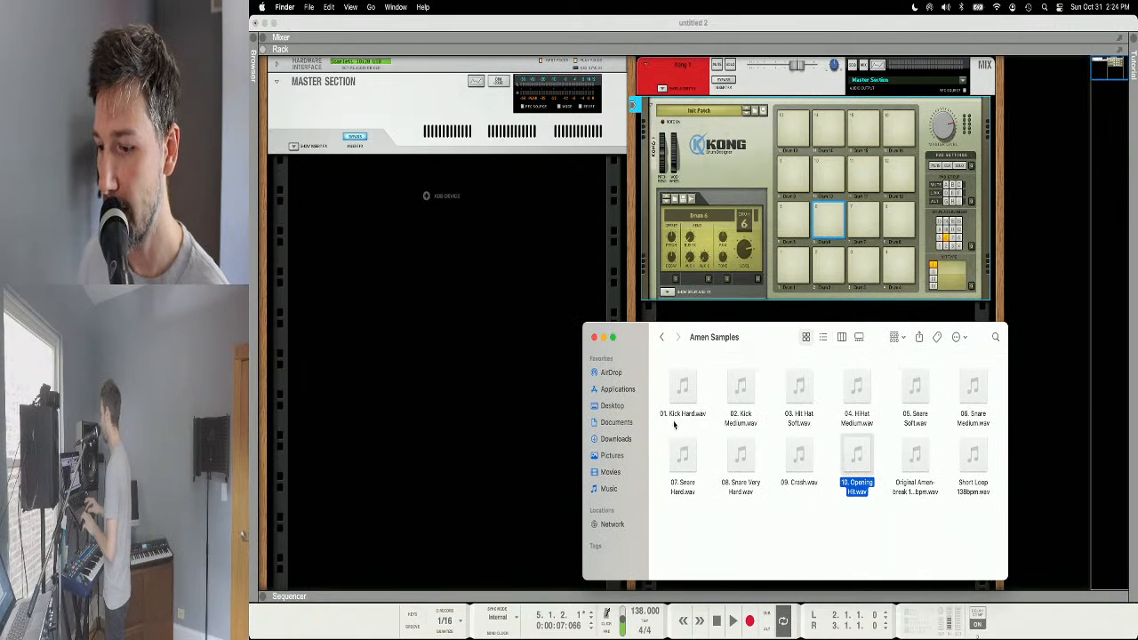
pyautogui.click(680, 418)
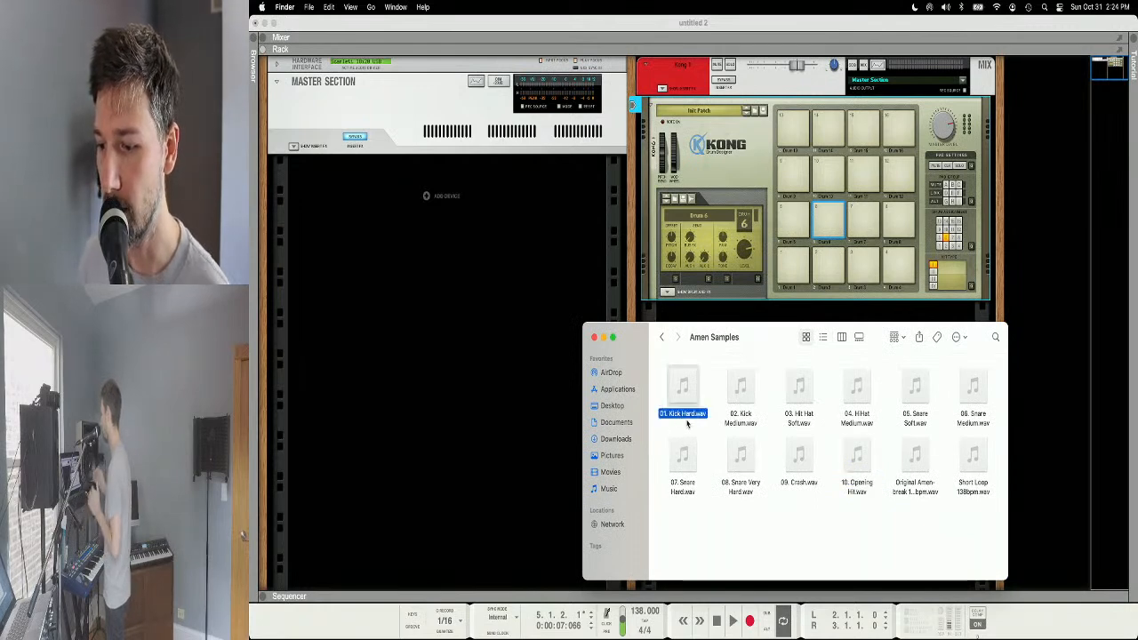
pyautogui.moveTo(754, 394)
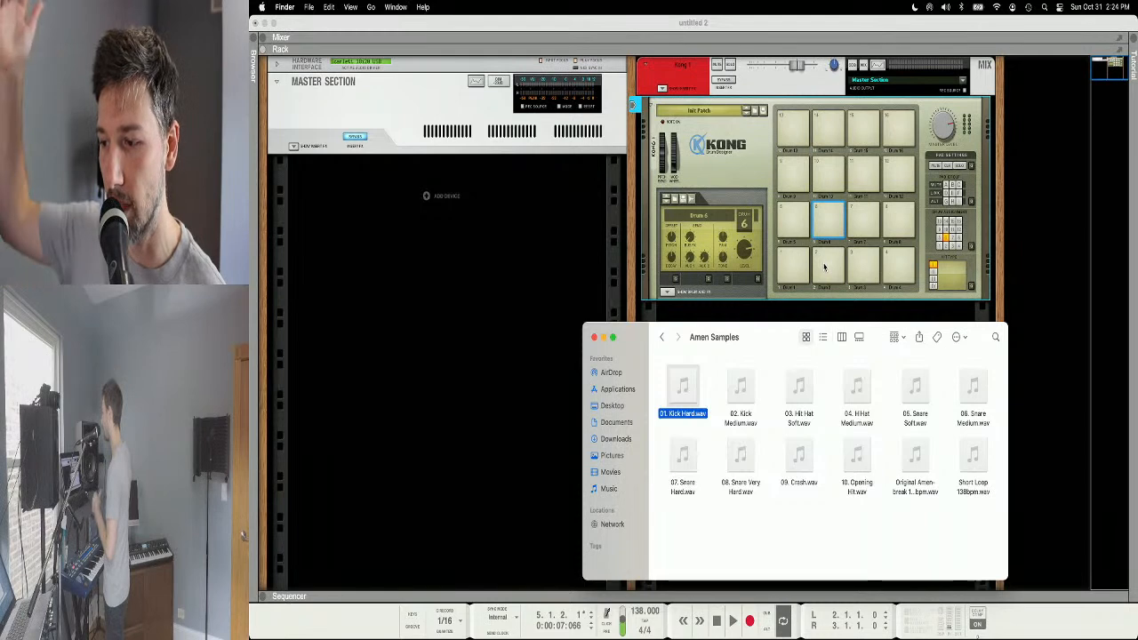
pyautogui.moveTo(680, 399)
# Step: Load samples 01. Kick Hard, 02. Kick Medium and the 03 and 04 hi-hats onto Kong pads 1 to 4 in order
pyautogui.moveTo(677, 402); pyautogui.dragTo(793, 281)
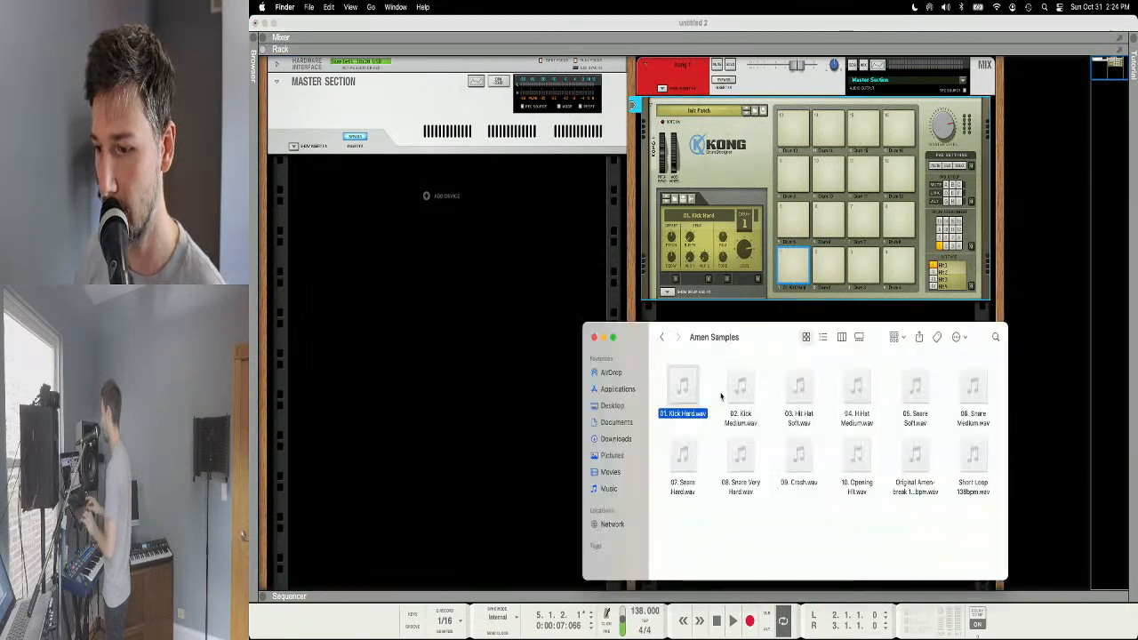
pyautogui.moveTo(736, 396); pyautogui.dragTo(819, 280)
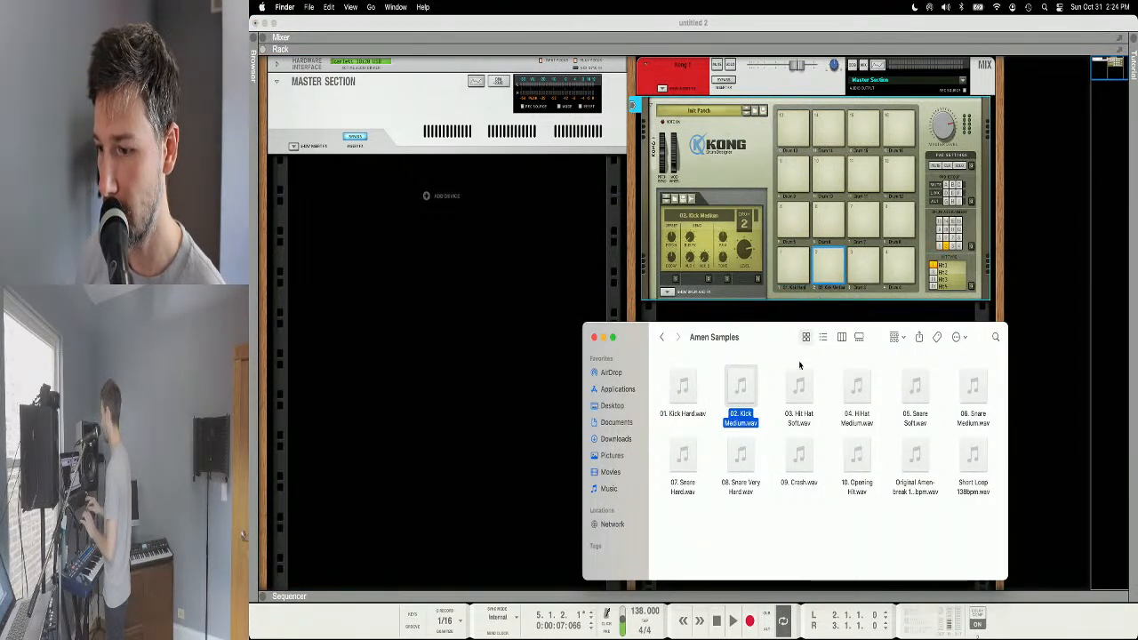
pyautogui.moveTo(798, 387); pyautogui.dragTo(862, 271)
pyautogui.moveTo(847, 384); pyautogui.dragTo(897, 274)
# Step: Load the four snare samples onto Kong pads 5 to 8, and 09. Crash and 10. Opening Hit onto pads 9 and 10
pyautogui.moveTo(915, 385); pyautogui.dragTo(794, 222)
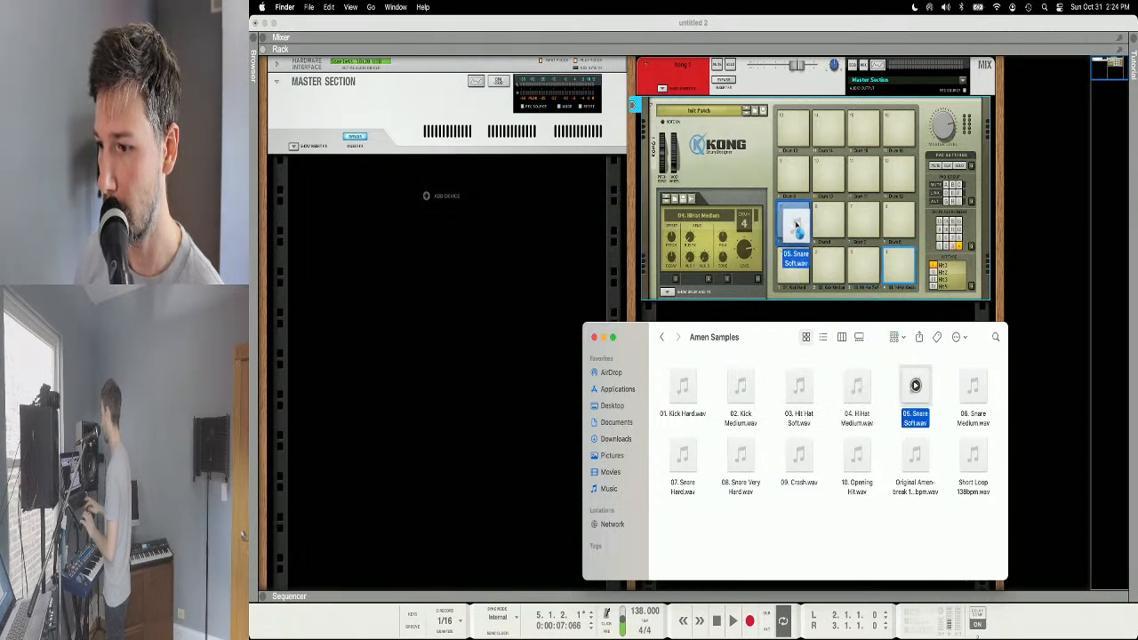
pyautogui.moveTo(973, 385); pyautogui.dragTo(830, 221)
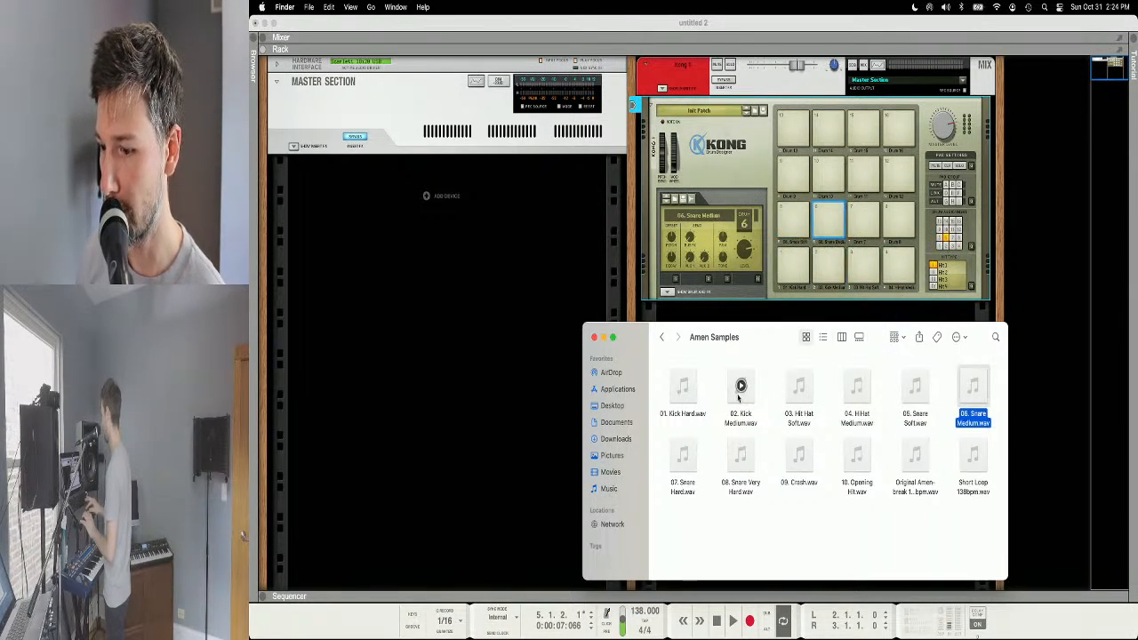
pyautogui.moveTo(683, 456); pyautogui.dragTo(865, 231)
pyautogui.moveTo(741, 455); pyautogui.dragTo(898, 229)
pyautogui.moveTo(799, 457); pyautogui.dragTo(794, 173)
pyautogui.moveTo(857, 456); pyautogui.dragTo(831, 167)
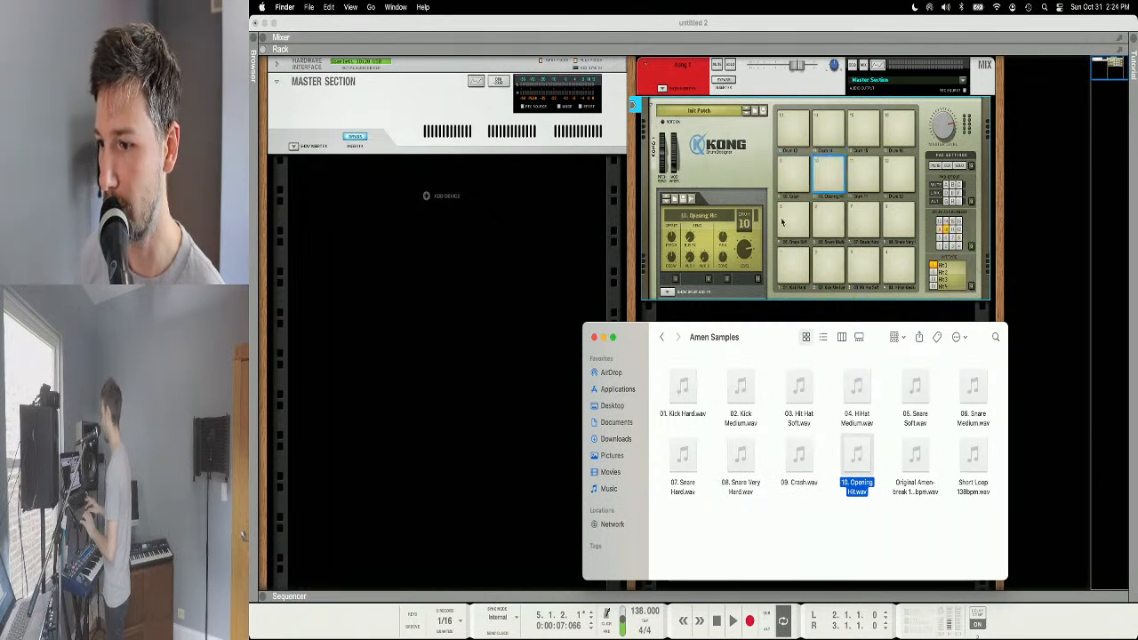
# Step: Return to Reason and audition the loaded Kong pads, including the crash and opening hit
pyautogui.click(756, 177)
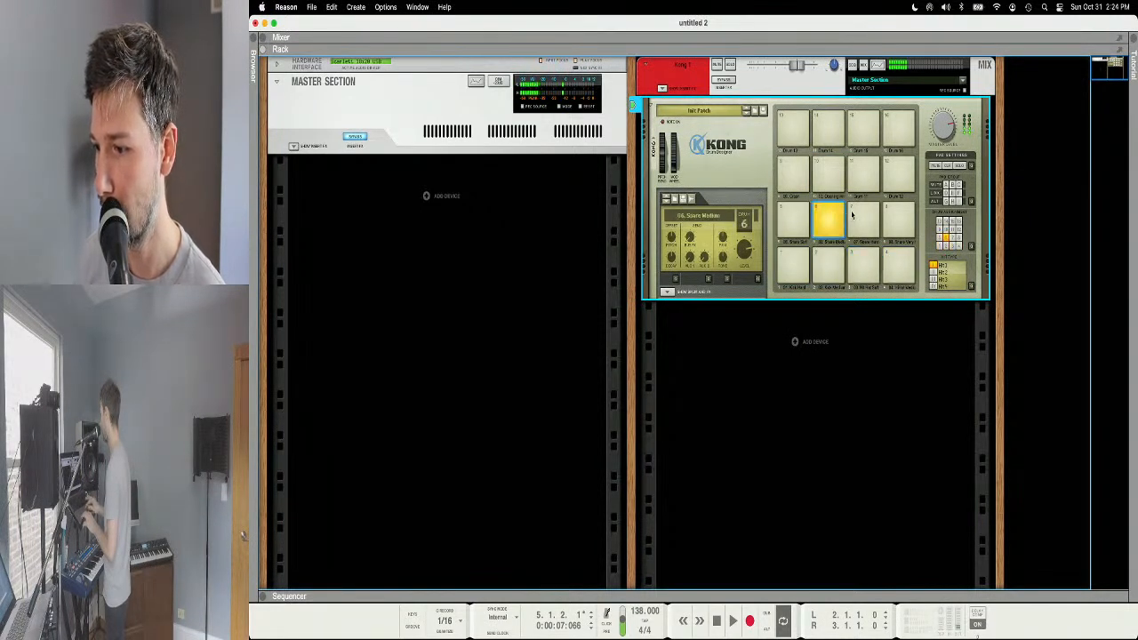
pyautogui.click(794, 174)
pyautogui.click(826, 172)
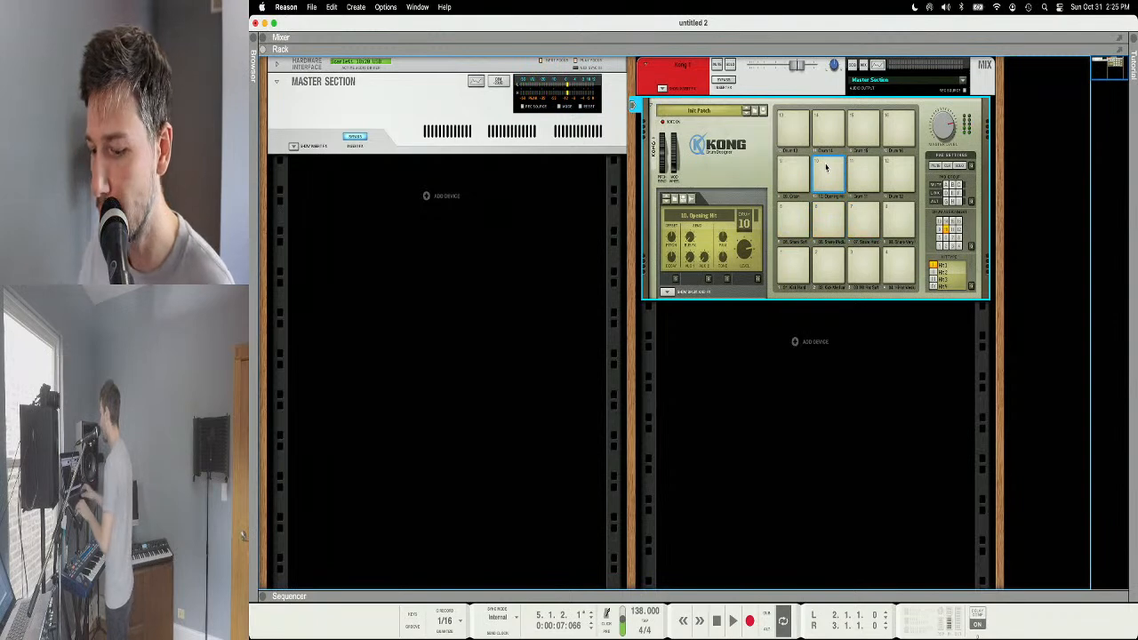
# Step: Show the sequencer and set the loop's left locator to bar 1
pyautogui.press('F7')
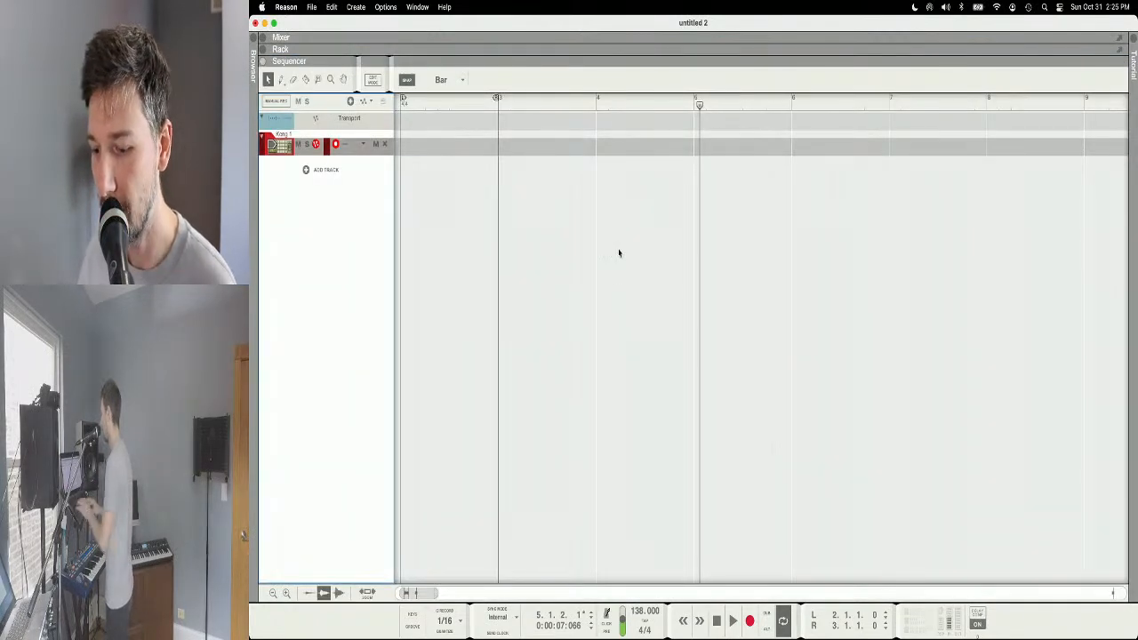
pyautogui.scroll(-5, 643, 258)
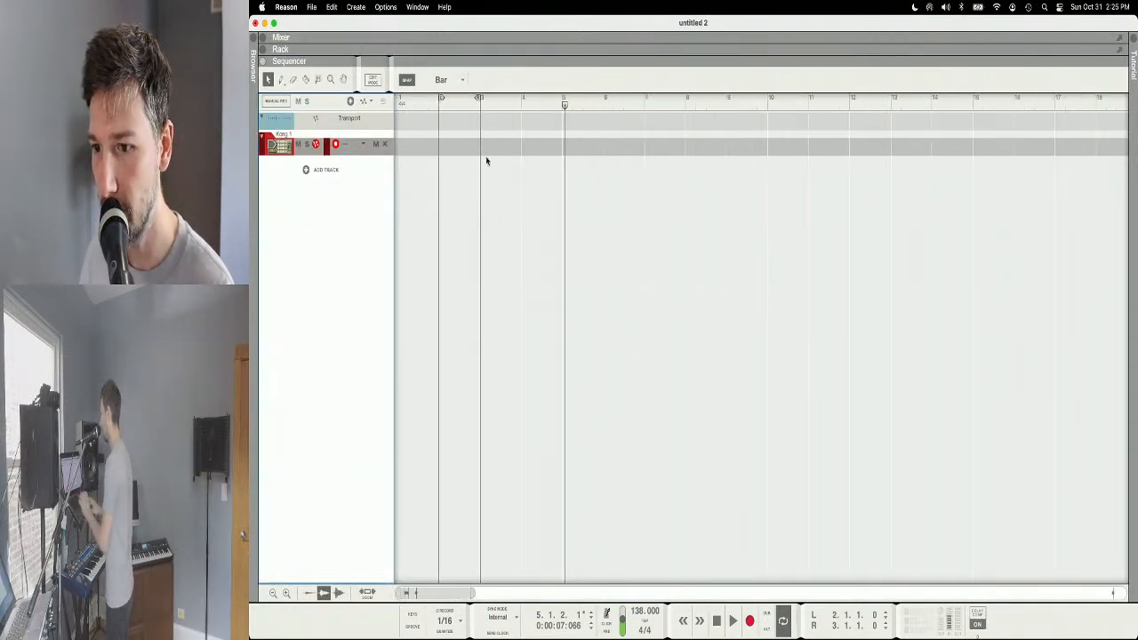
pyautogui.keyDown('alt'); pyautogui.click(415, 107); pyautogui.keyUp('alt')
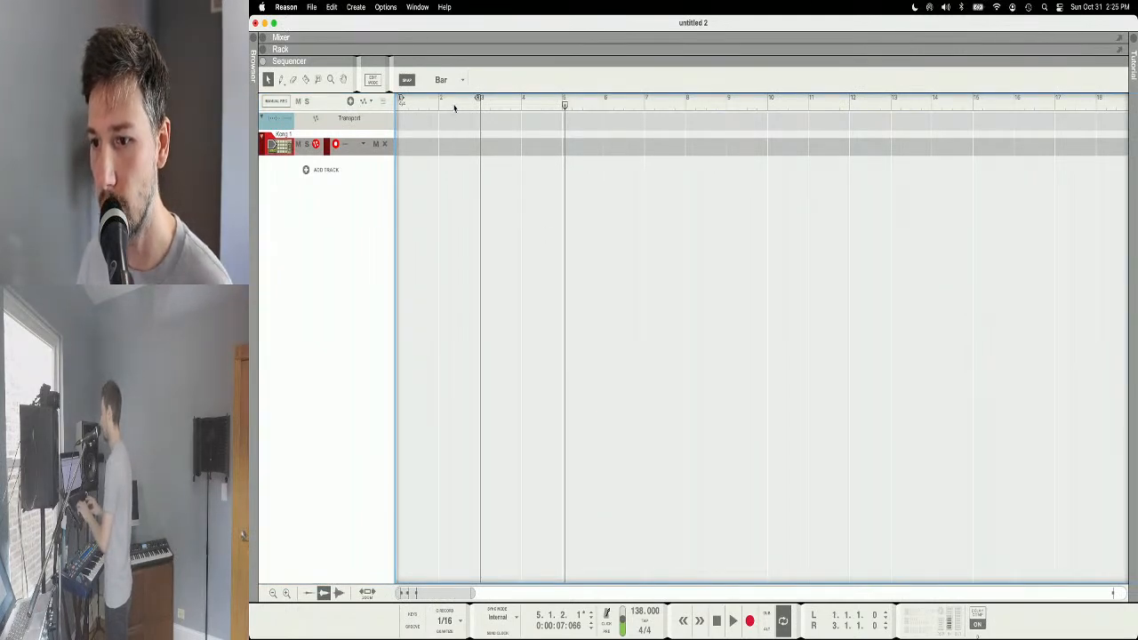
# Step: Enlarge the Kong track in the sequencer and set the song tempo to 95 BPM
pyautogui.scroll(1, 531, 228)
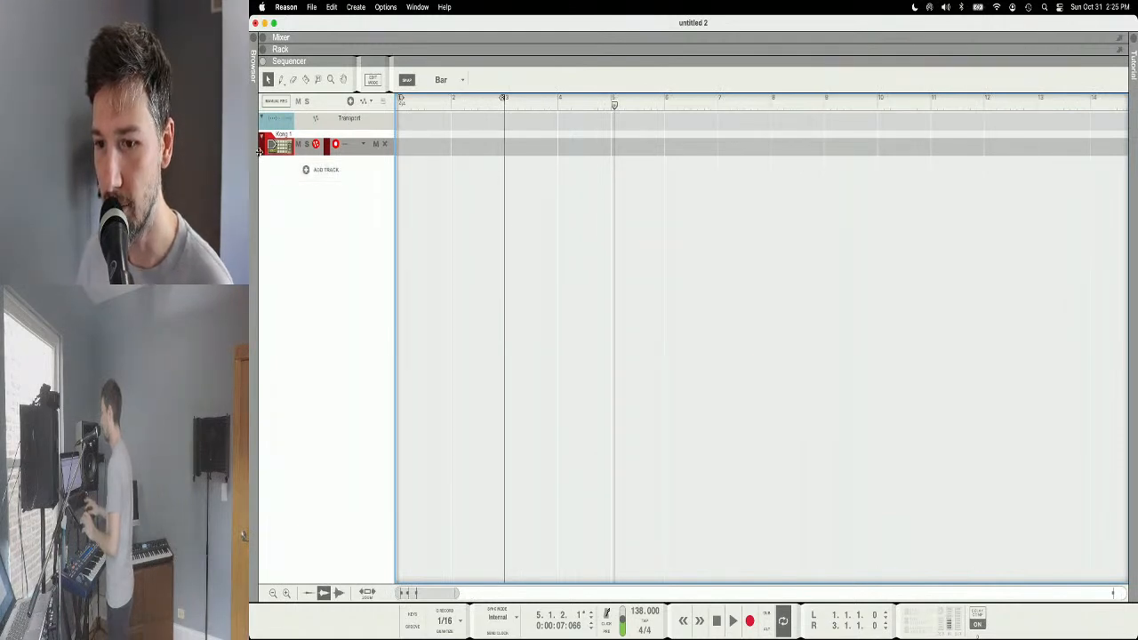
pyautogui.click(287, 592)
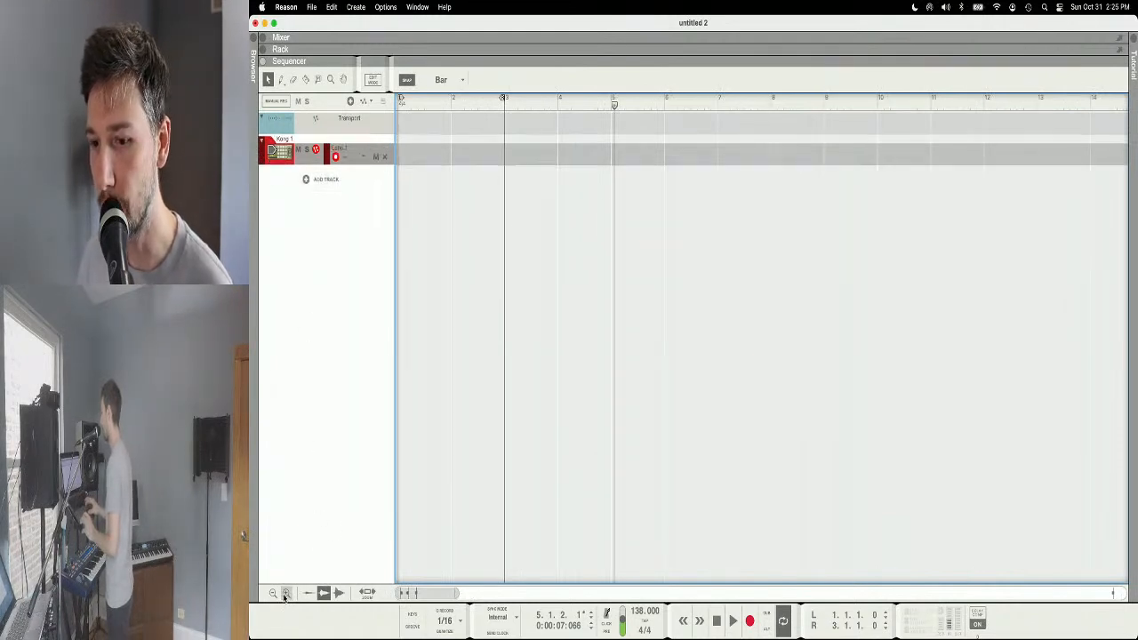
pyautogui.click(261, 119)
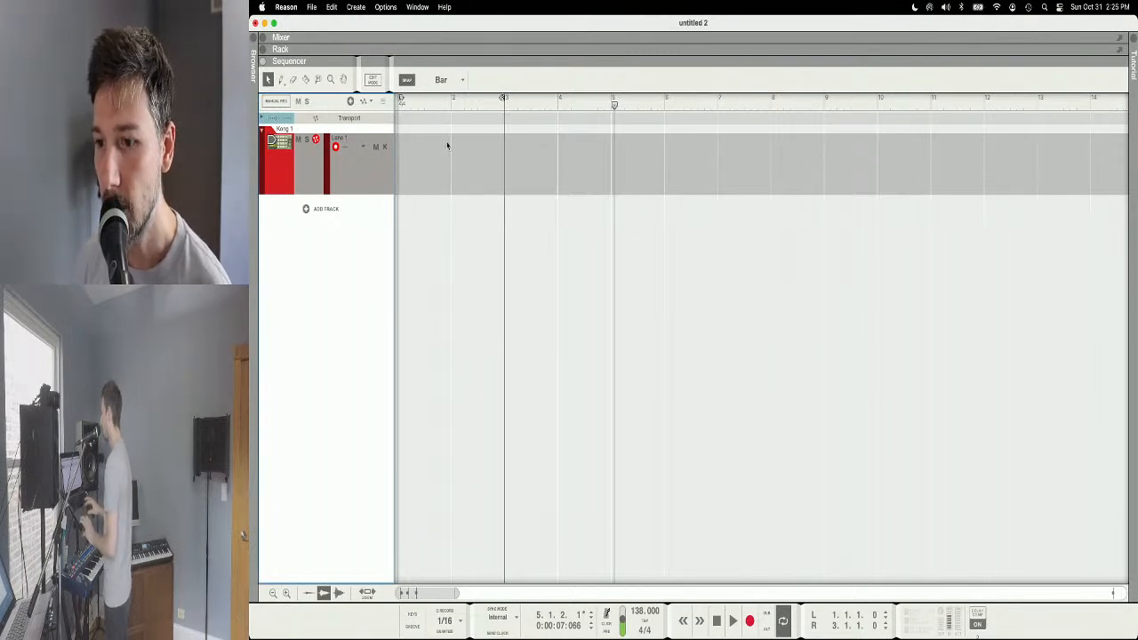
pyautogui.doubleClick(637, 615)
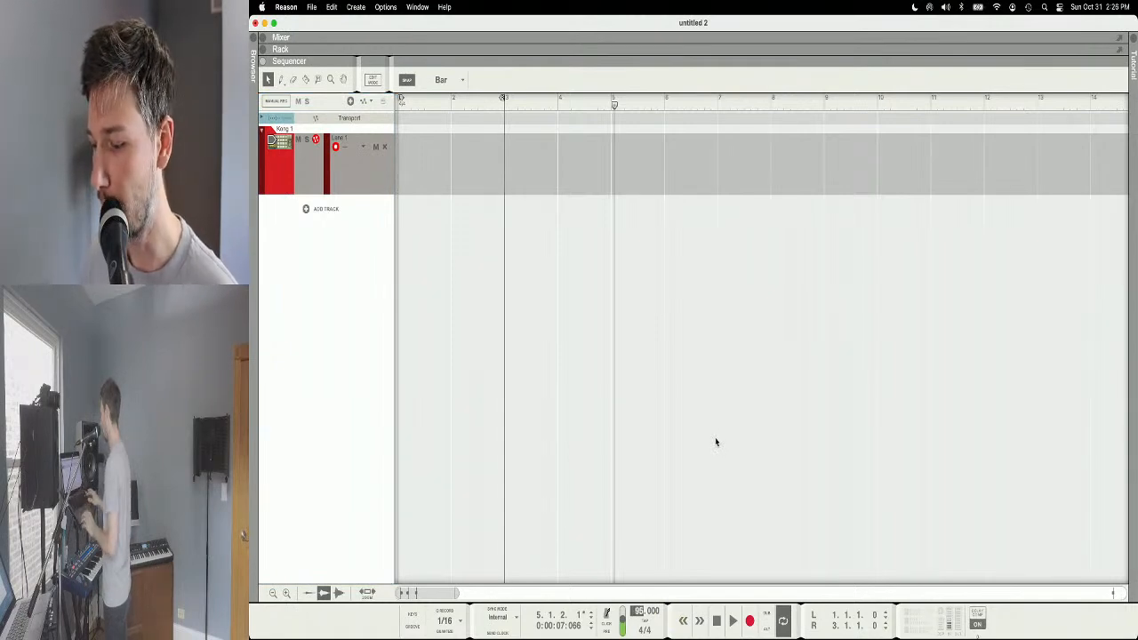
pyautogui.press('Return')
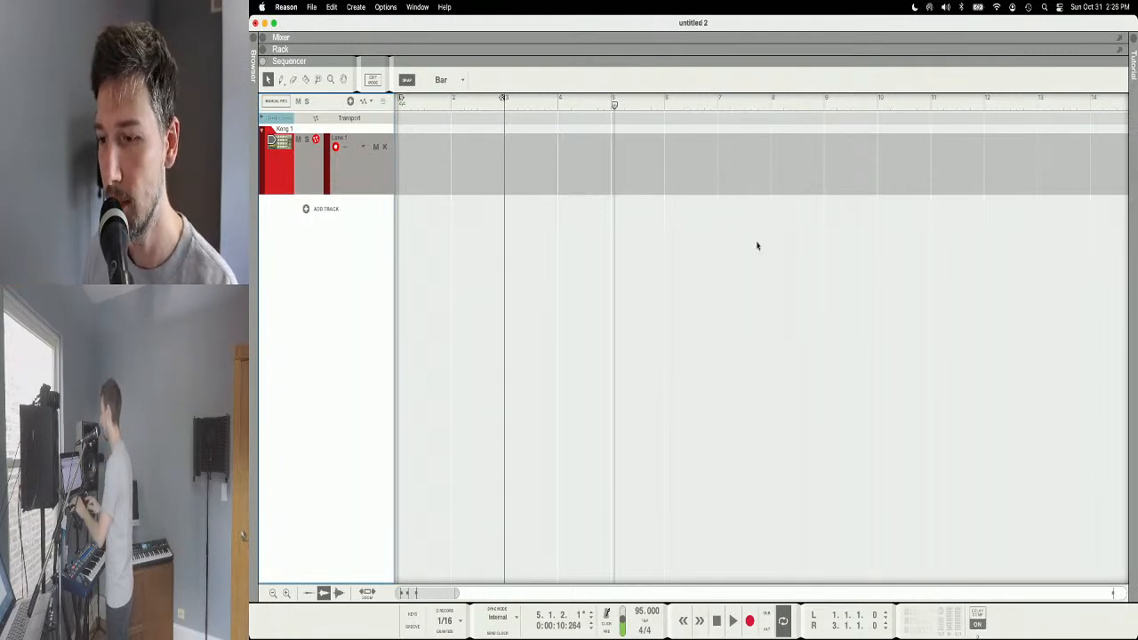
# Step: Switch to Finder, audition the Original Amen-break sample, and return to the Reason sequencer
pyautogui.press('super+Tab')
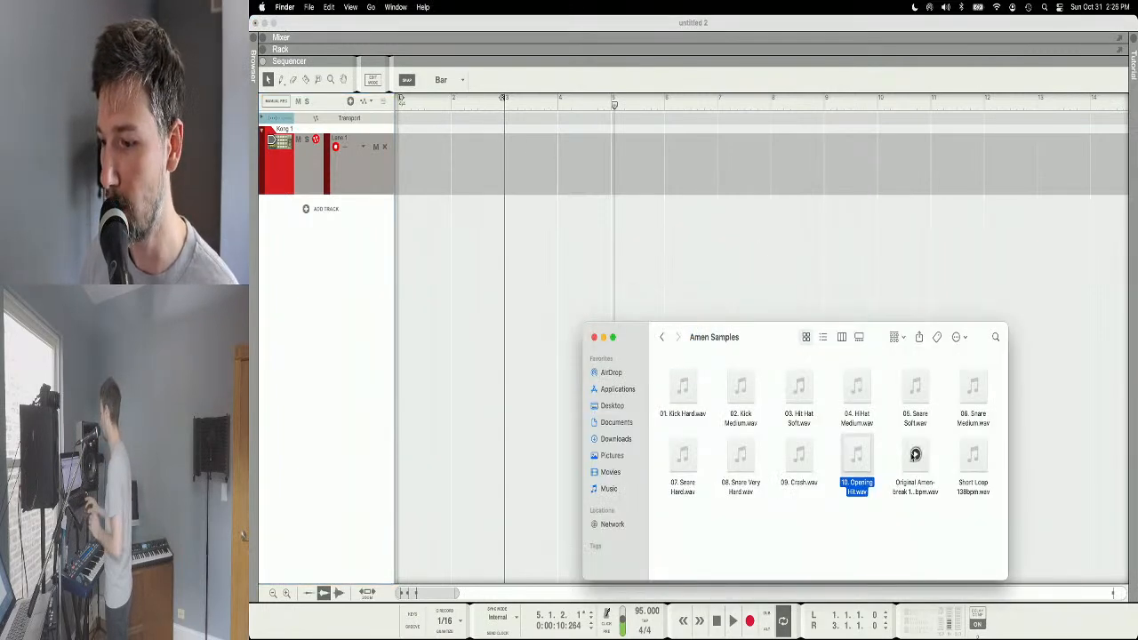
pyautogui.click(916, 455)
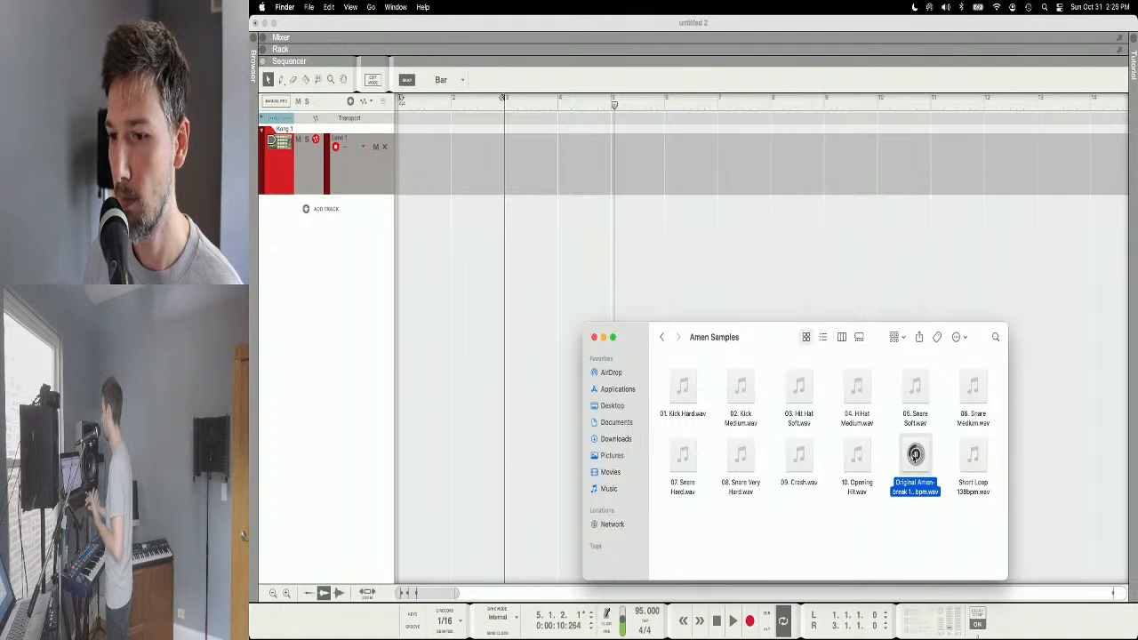
pyautogui.click(617, 310)
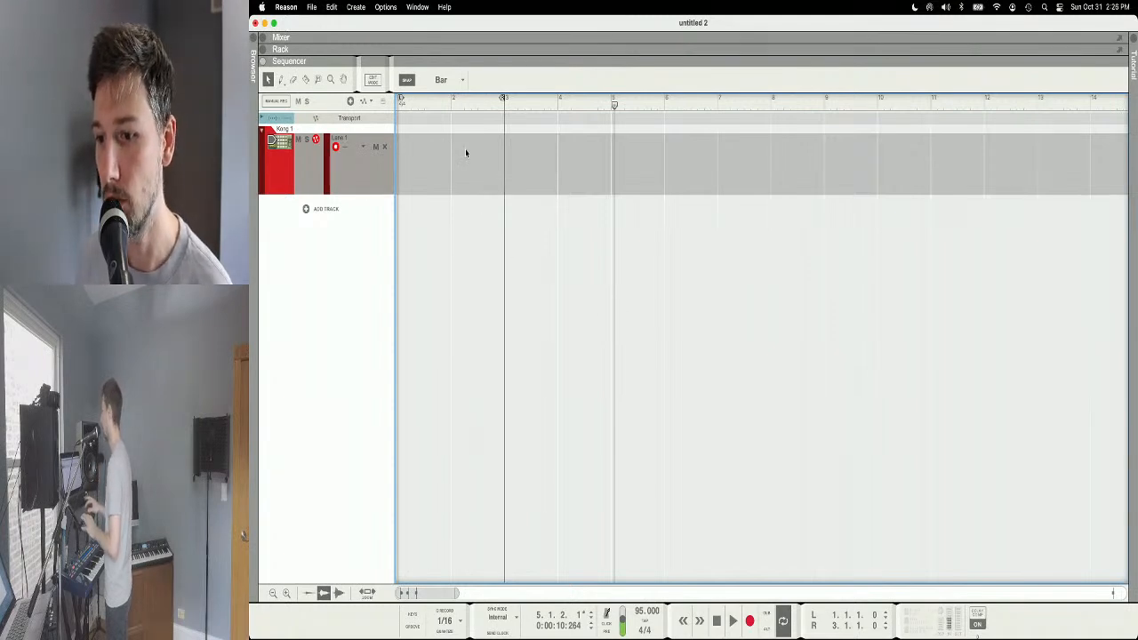
# Step: Return the song position to bar 1 and play the two-bar loop with the metronome click on
pyautogui.moveTo(453, 105); pyautogui.dragTo(393, 108)
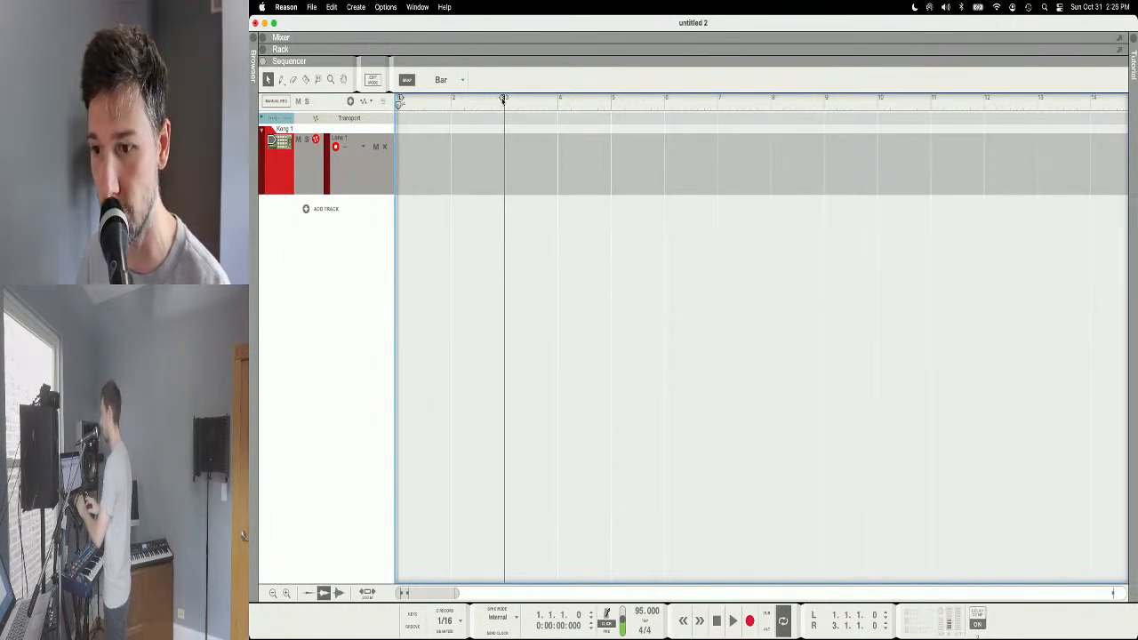
pyautogui.press('space')
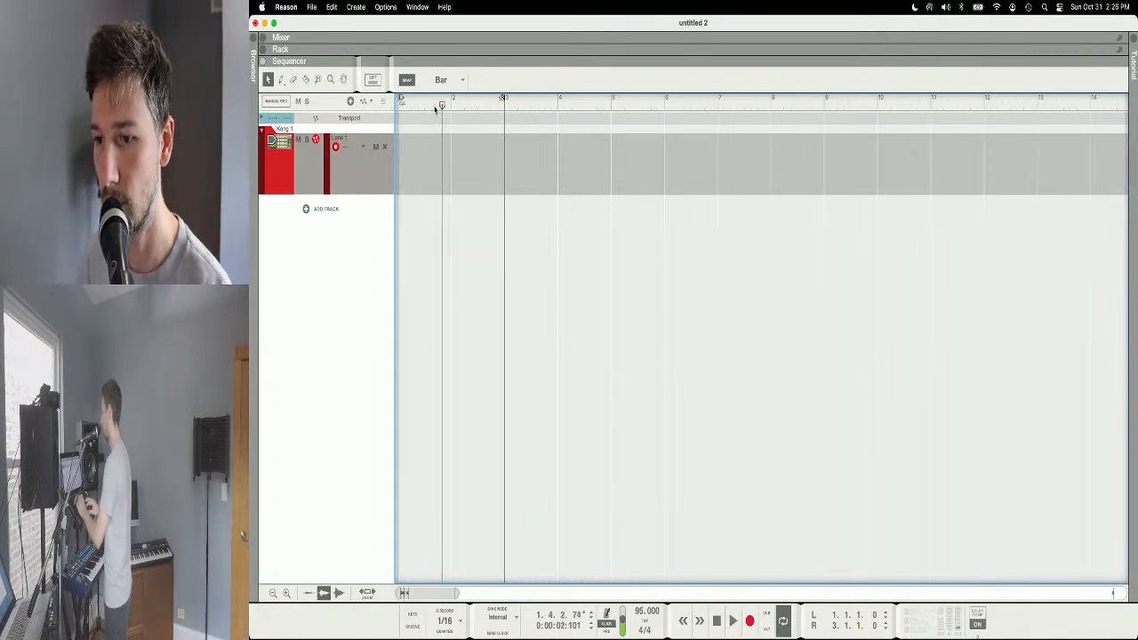
pyautogui.press('space')
pyautogui.press('space')
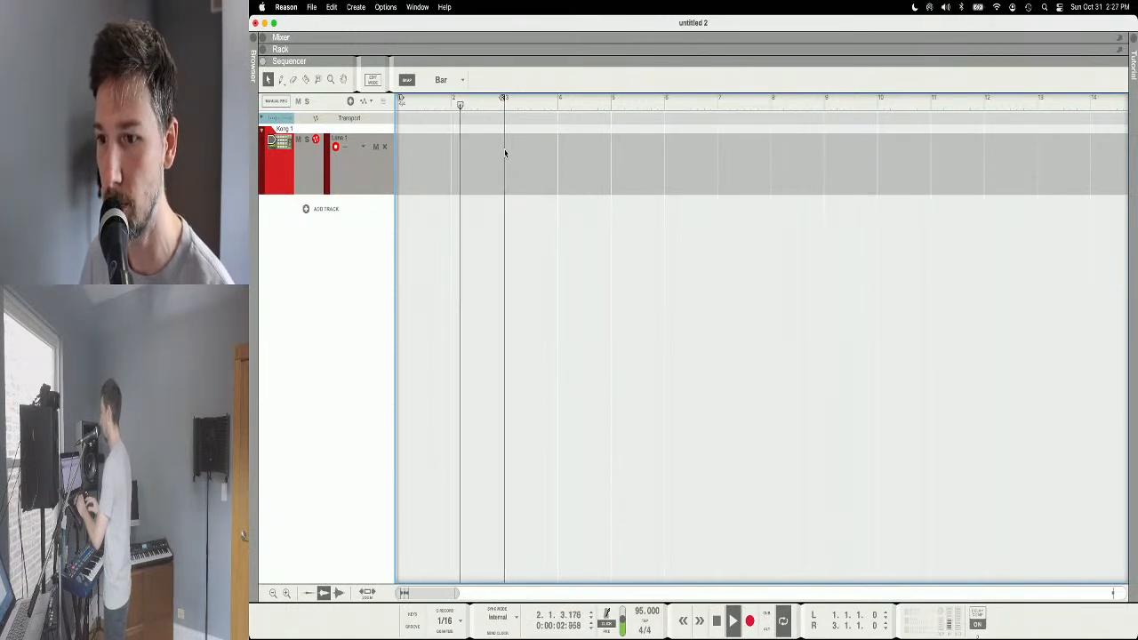
pyautogui.press('space')
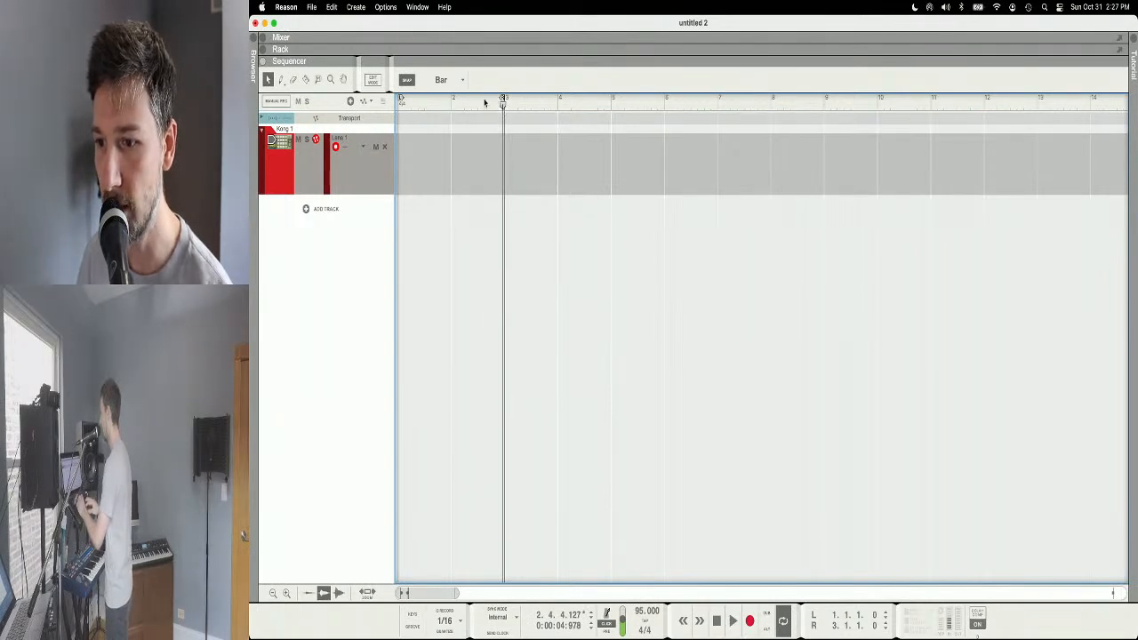
# Step: Shorten the loop to one bar by setting the right locator to bar 2, and play it from bar 1
pyautogui.moveTo(503, 101); pyautogui.dragTo(458, 104)
pyautogui.click(399, 105)
pyautogui.press('space')
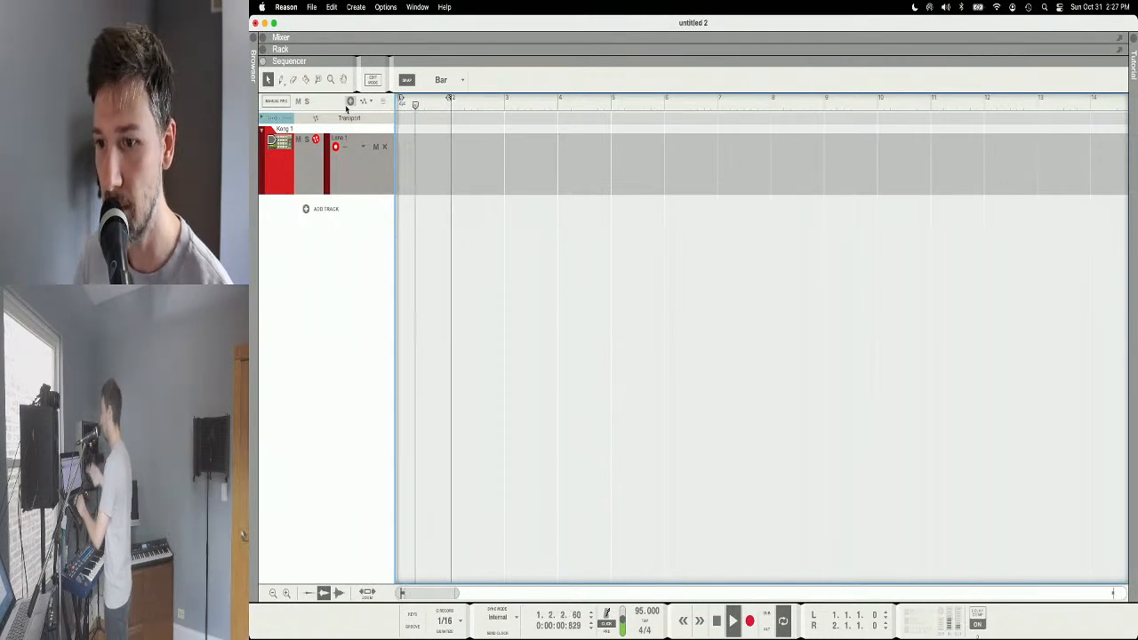
pyautogui.press('space')
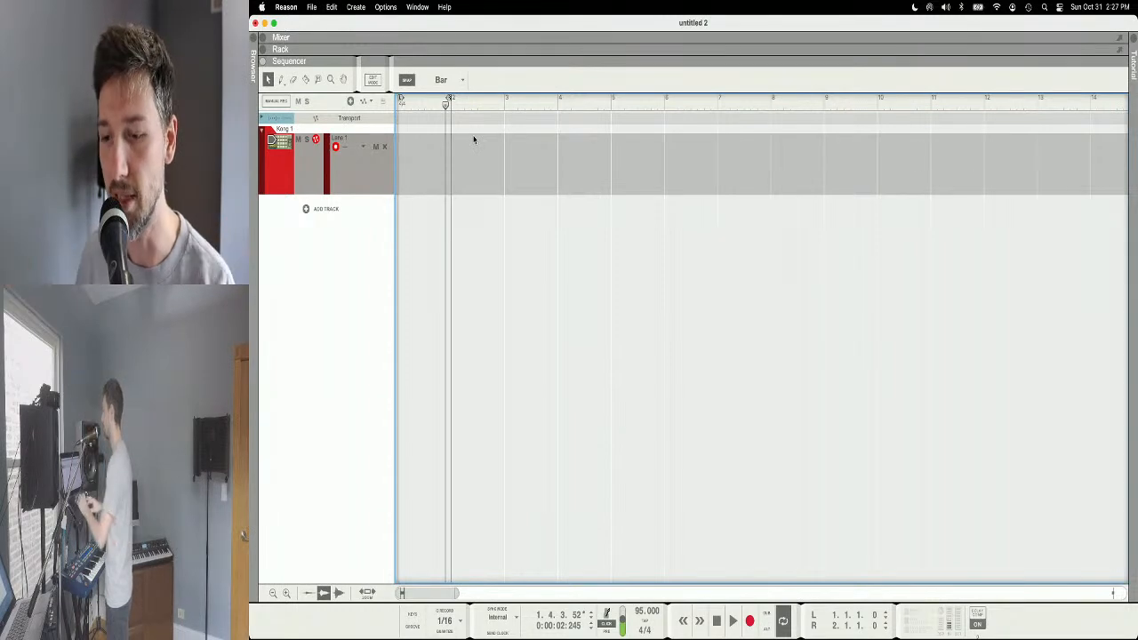
# Step: Create a one-bar note clip at bar 1 on the Kong track's lane
pyautogui.doubleClick(417, 166)
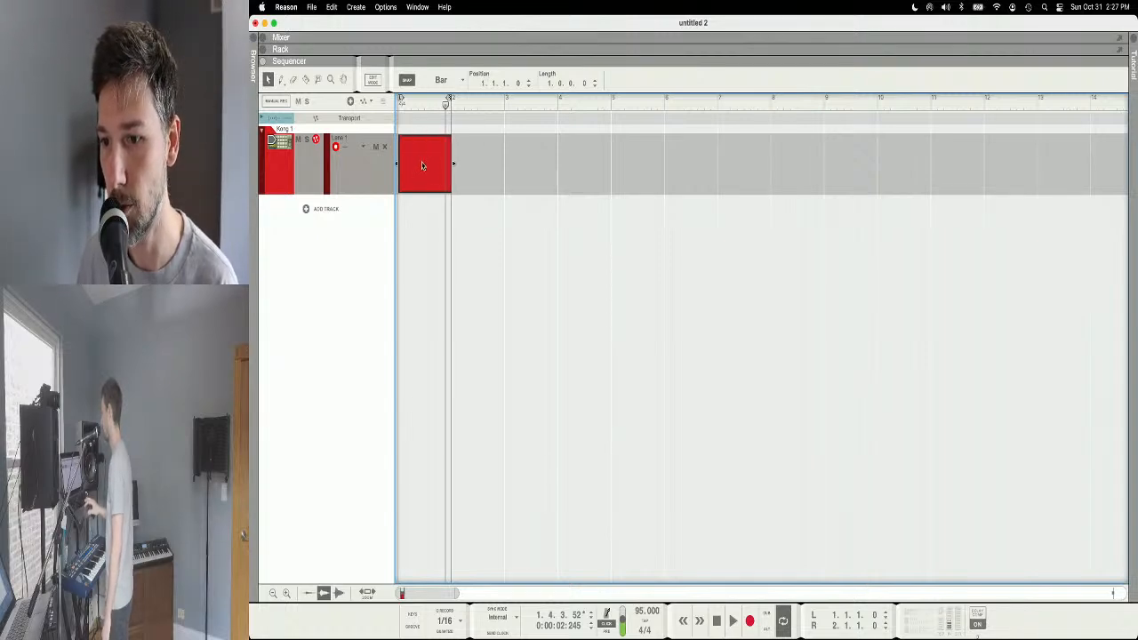
# Step: Open the one-bar clip for note editing, place a Kick Hard note at 1.1.1.0 and play it from the start
pyautogui.doubleClick(423, 164)
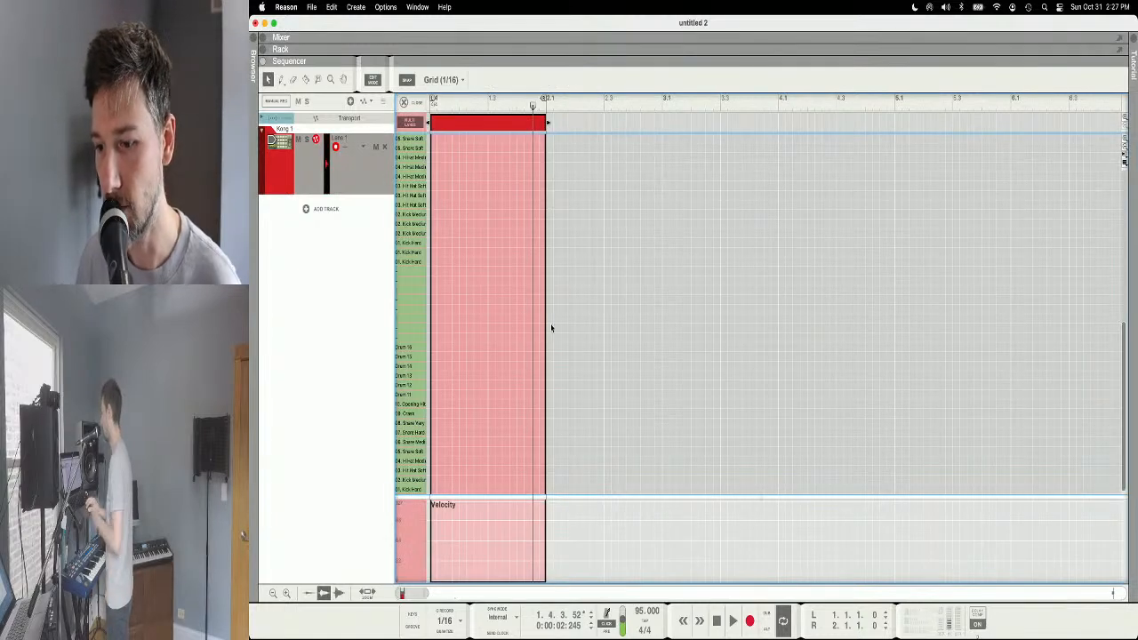
pyautogui.scroll(3, 551, 328)
pyautogui.hscroll(-3, 583, 343)
pyautogui.scroll(2, 583, 343)
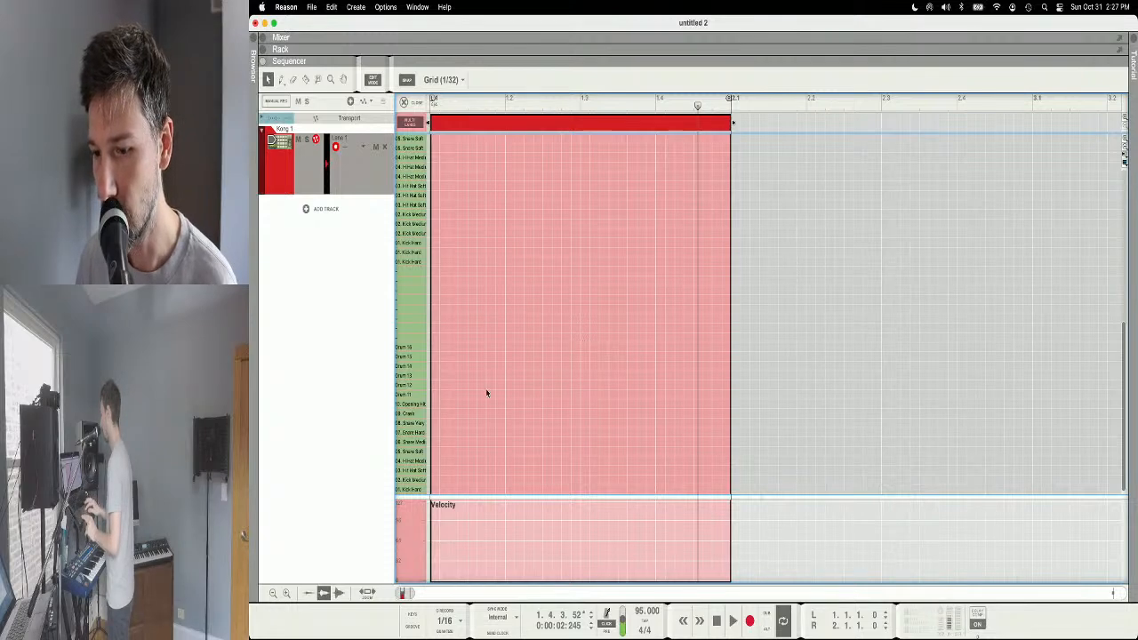
pyautogui.click(419, 489)
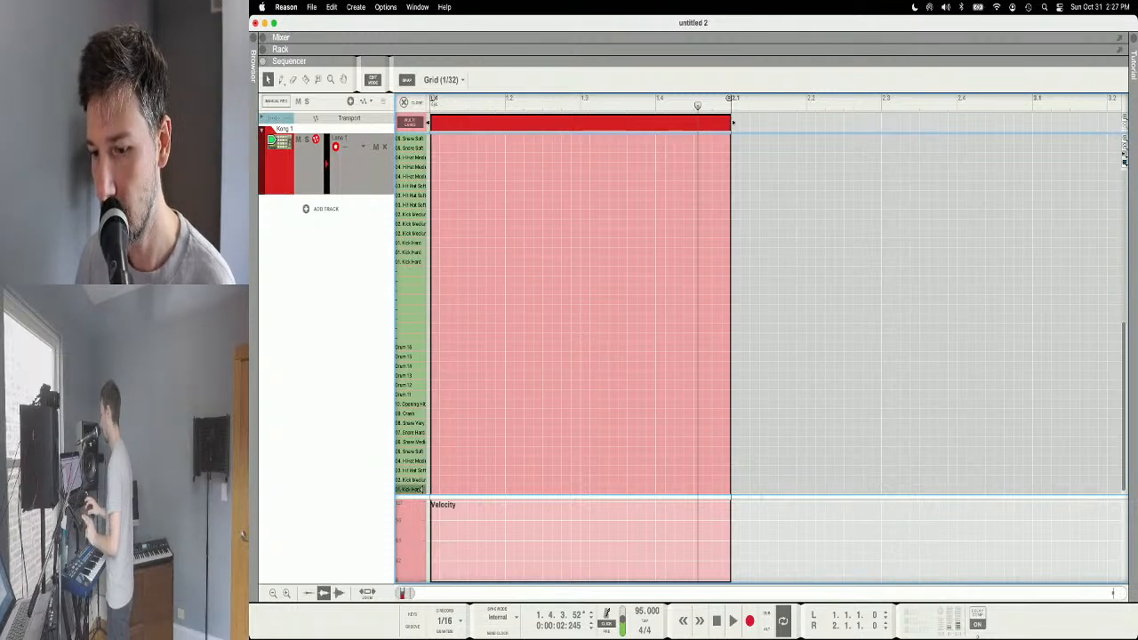
pyautogui.click(435, 490)
pyautogui.moveTo(452, 107); pyautogui.dragTo(424, 108)
pyautogui.press('space')
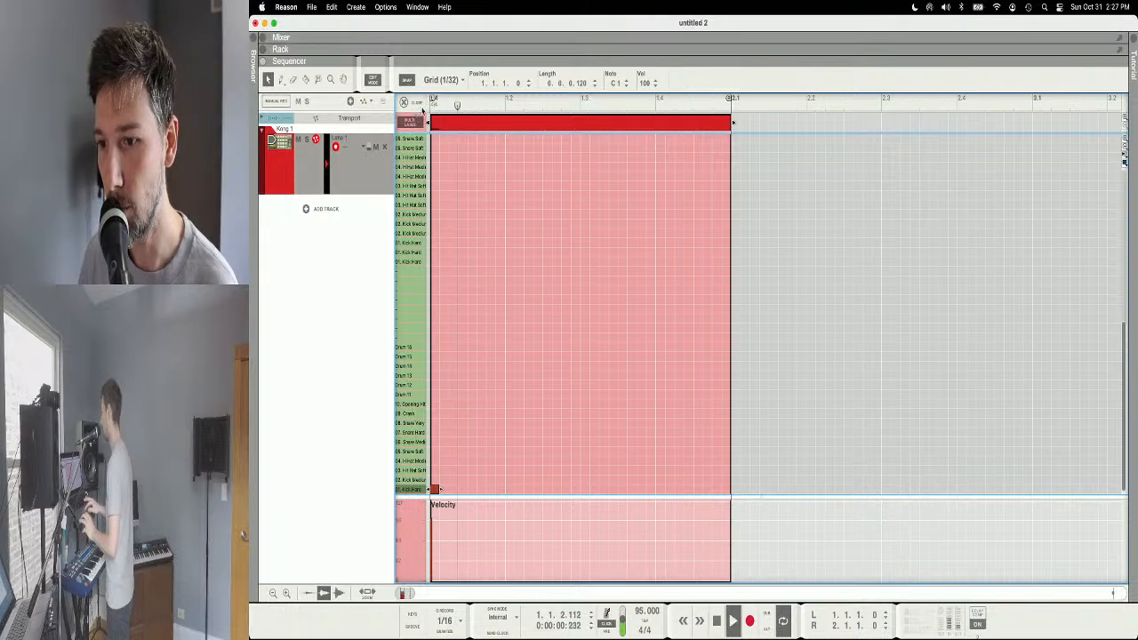
# Step: Add Snare Hard notes on beats 2 and 4 of the bar, and play the pattern from bar 1
pyautogui.click(503, 106)
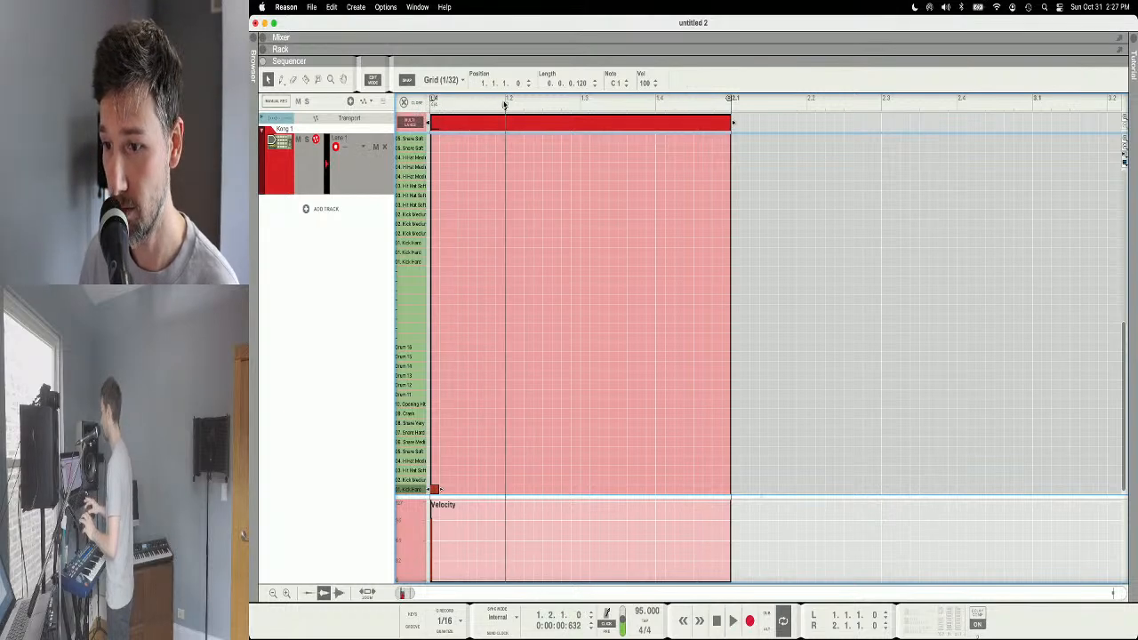
pyautogui.click(508, 434)
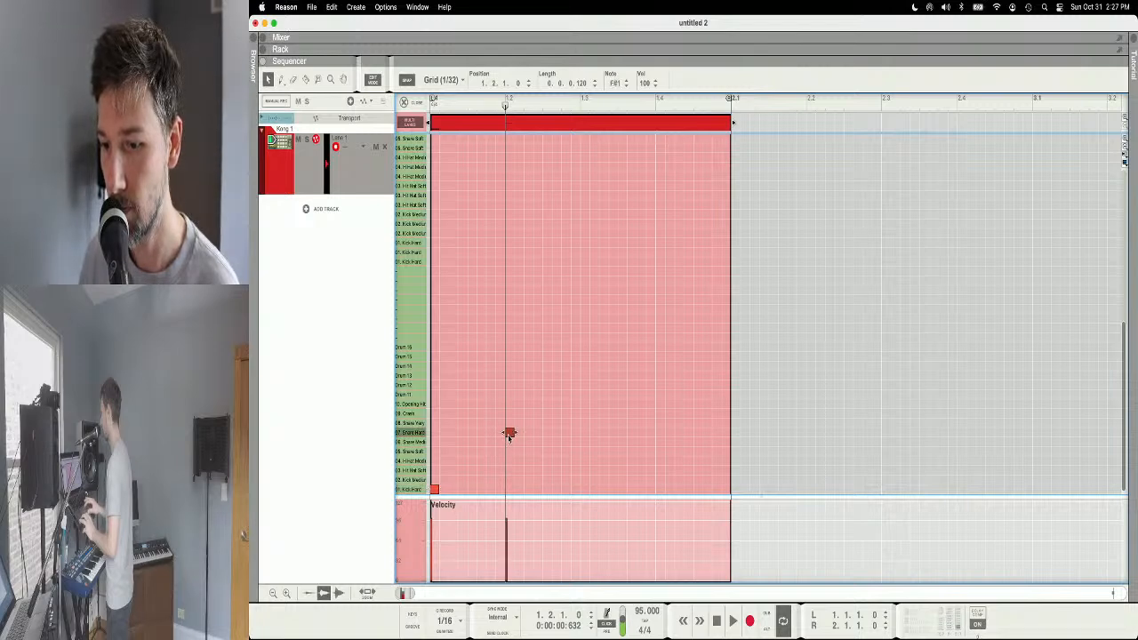
pyautogui.press('space')
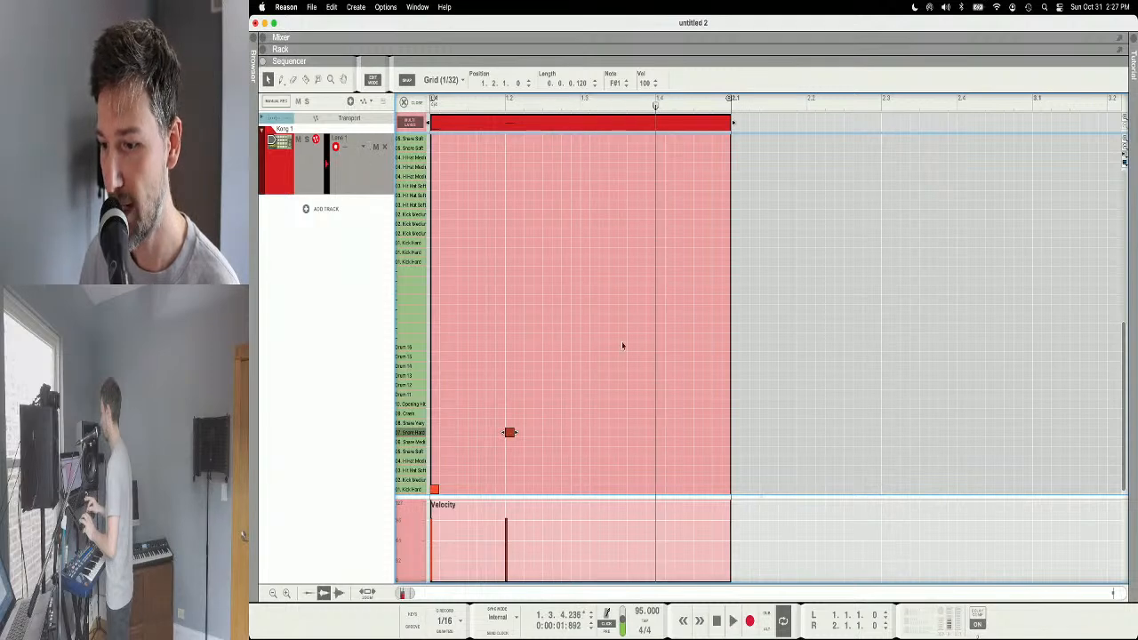
pyautogui.click(660, 433)
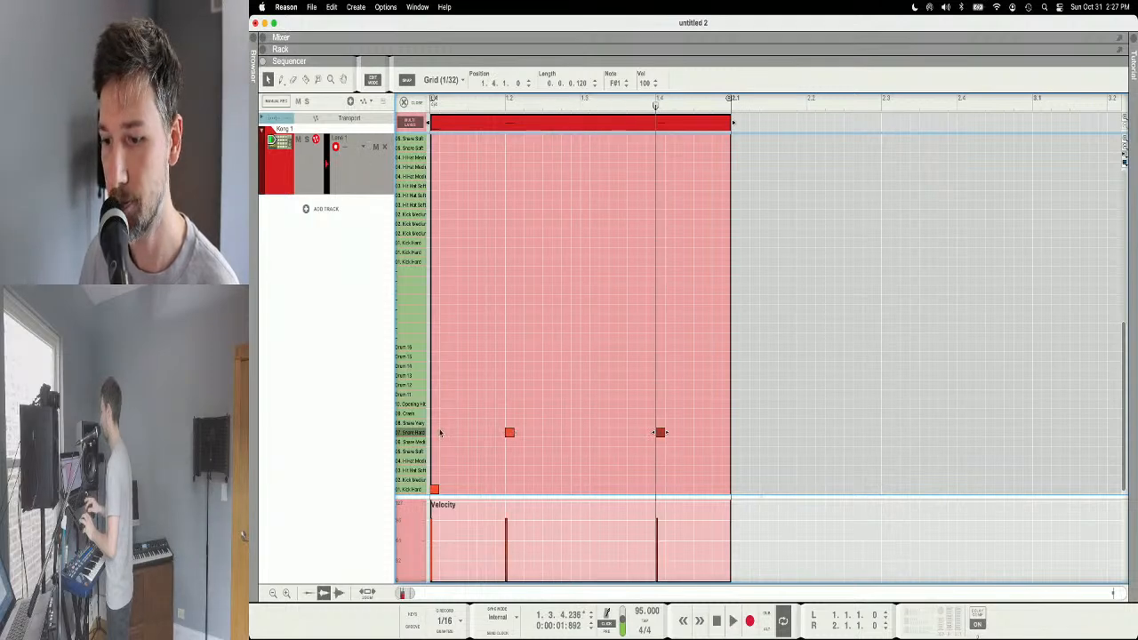
pyautogui.click(431, 101)
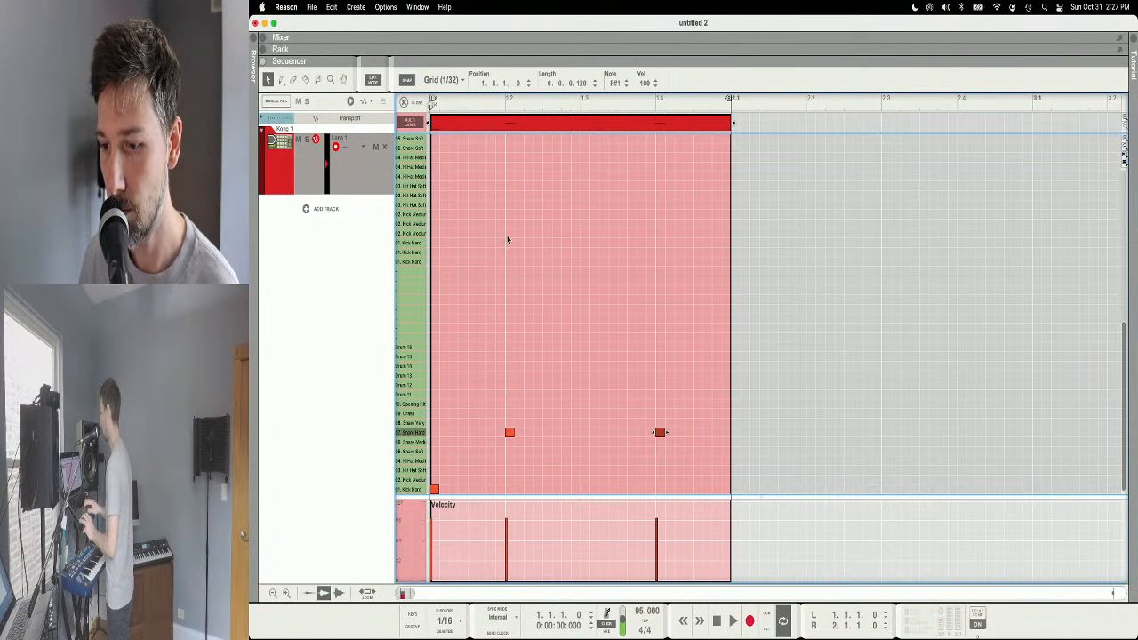
pyautogui.press('space')
pyautogui.press('space')
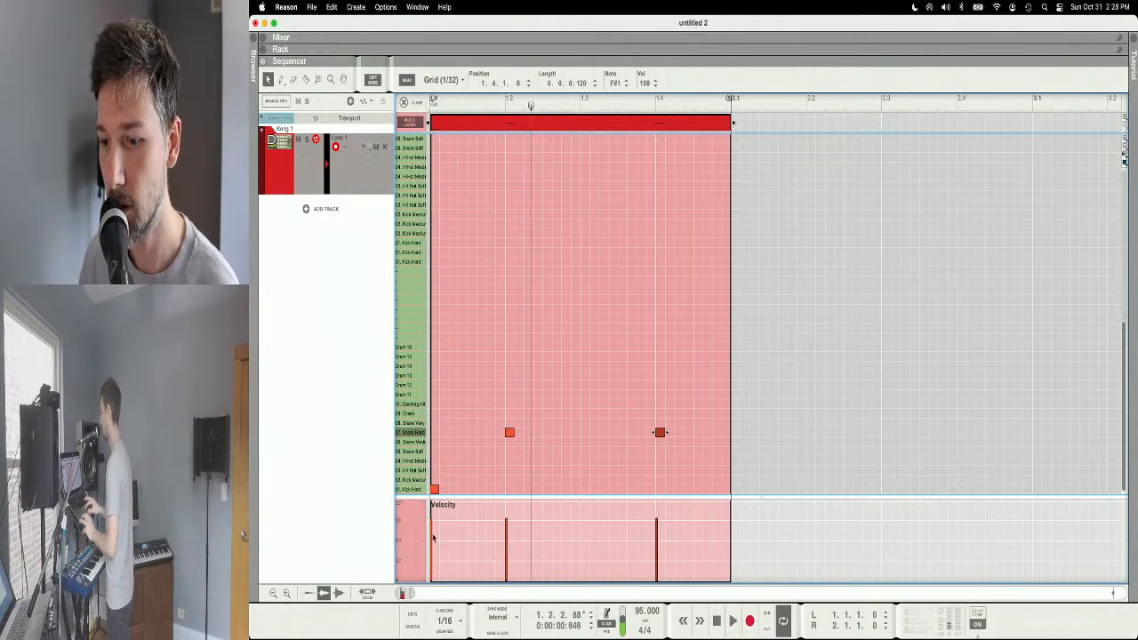
# Step: Place a medium hi-hat note at 1.1.3.0 between the kick and the first snare, and play from bar 1
pyautogui.click(435, 489)
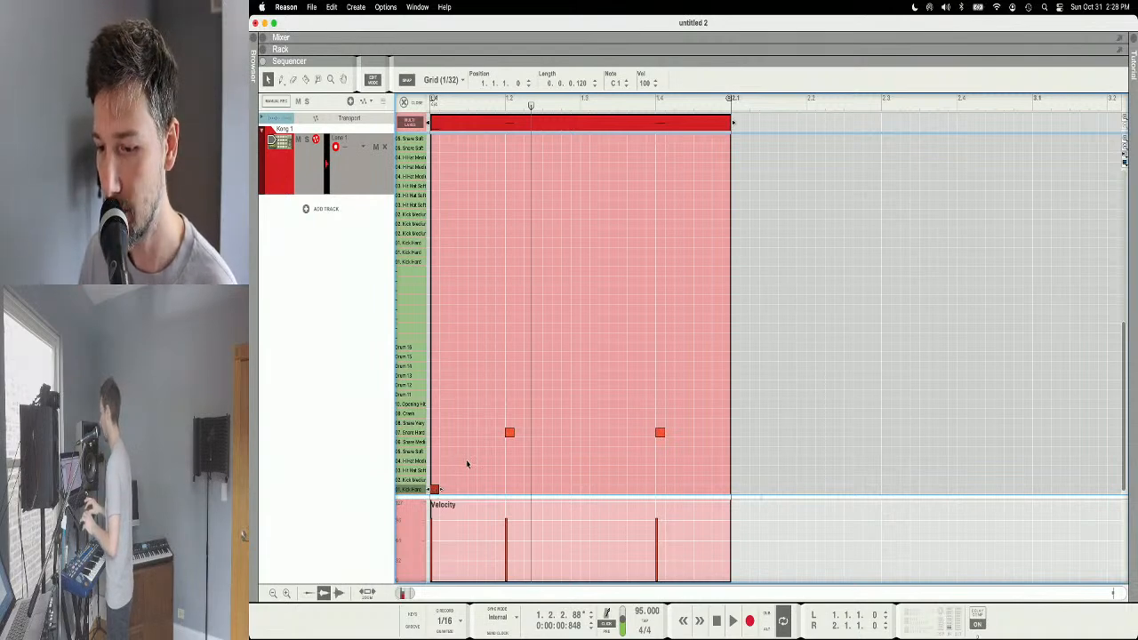
pyautogui.click(464, 461)
pyautogui.moveTo(463, 464); pyautogui.dragTo(472, 462)
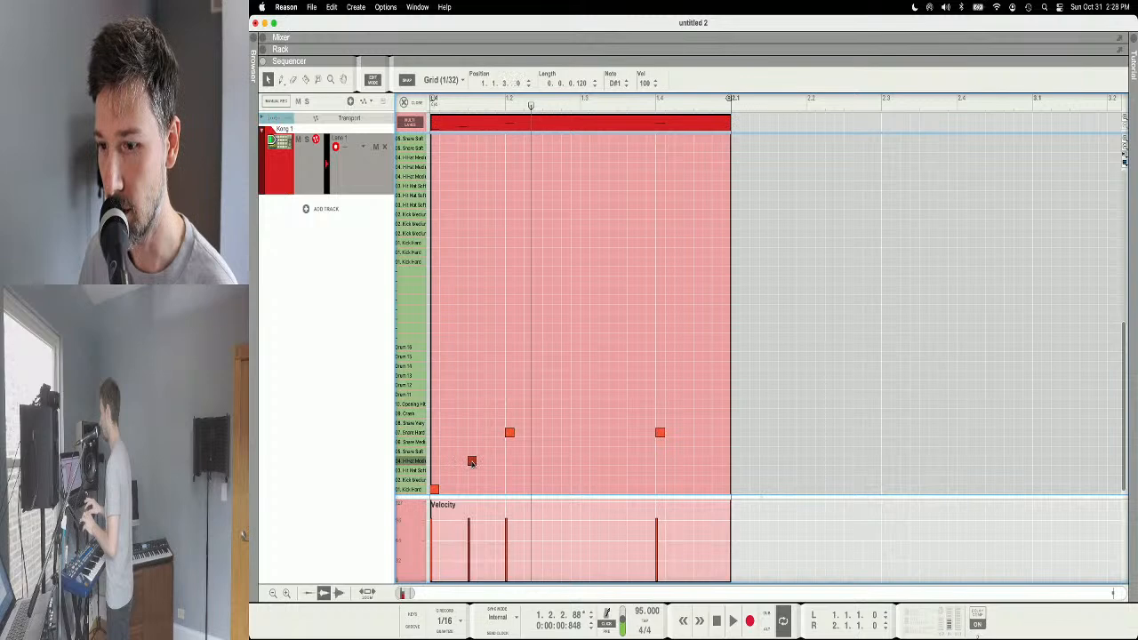
pyautogui.click(435, 490)
pyautogui.click(473, 462)
pyautogui.click(510, 433)
pyautogui.click(433, 104)
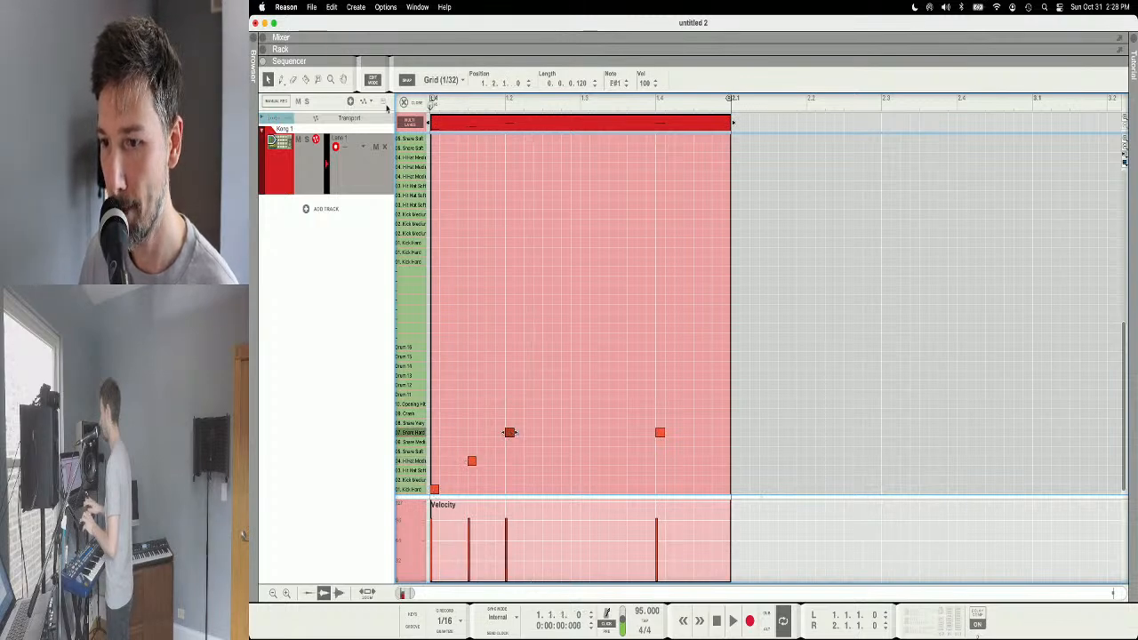
pyautogui.press('space')
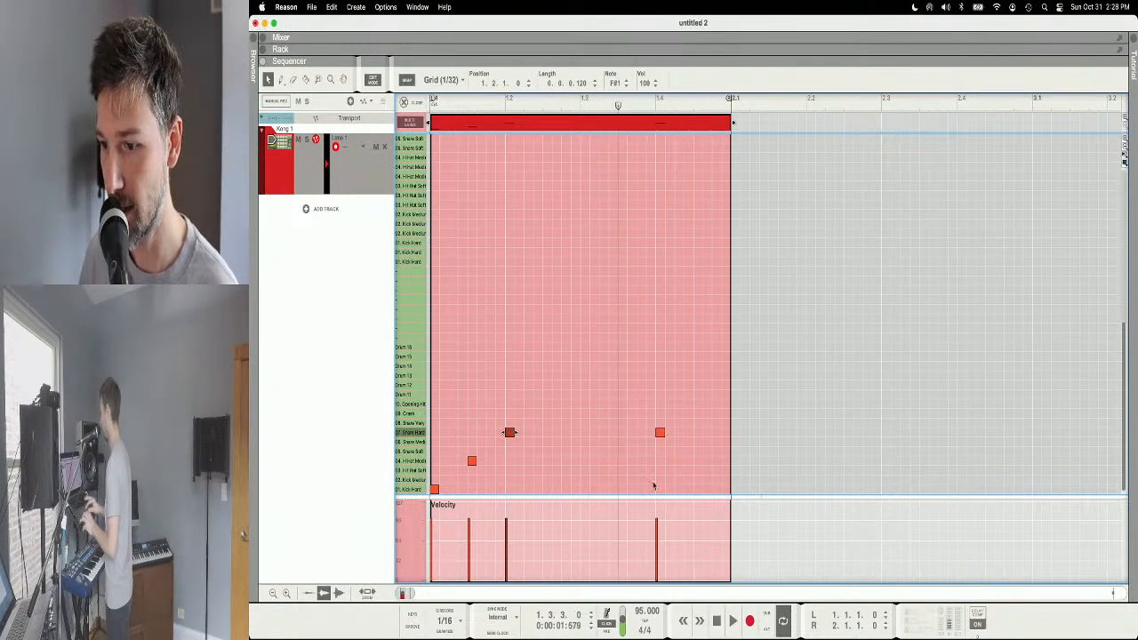
# Step: Add a Kick Hard note at 1.3.3.0 and play the pattern again from bar 1
pyautogui.click(620, 490)
pyautogui.press('space')
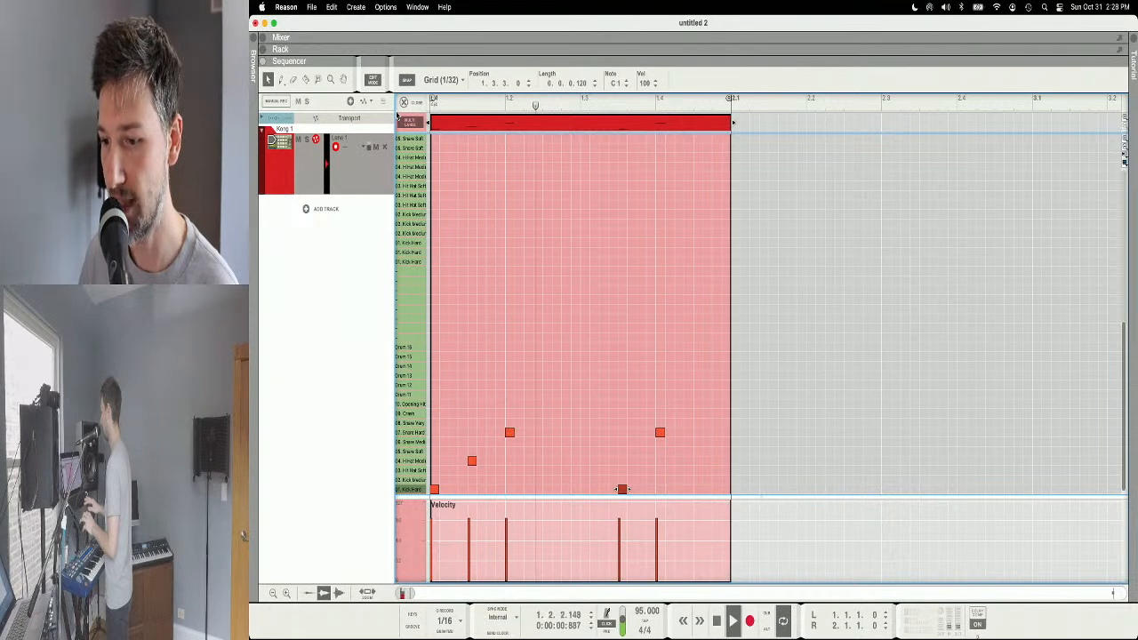
pyautogui.press('space')
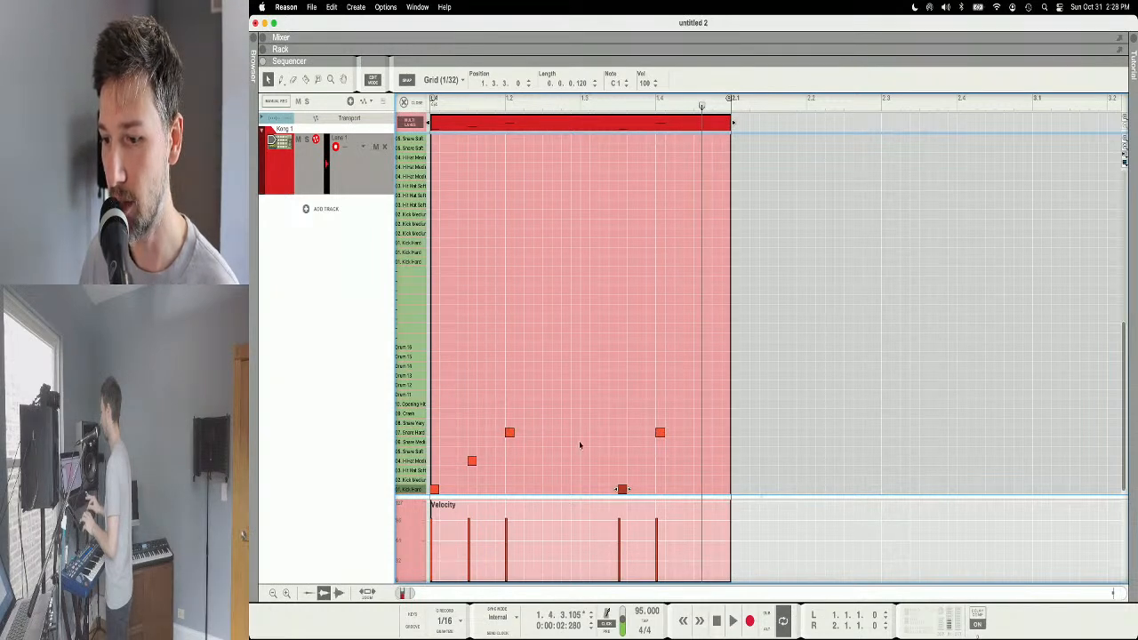
pyautogui.click(434, 105)
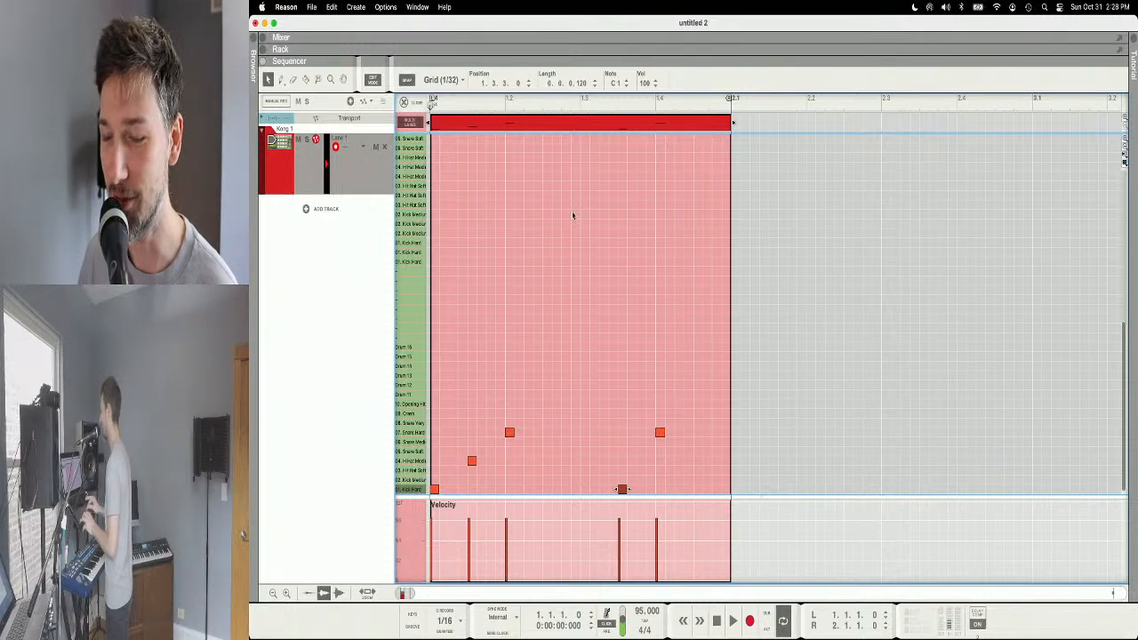
pyautogui.press('h')
pyautogui.press('h')
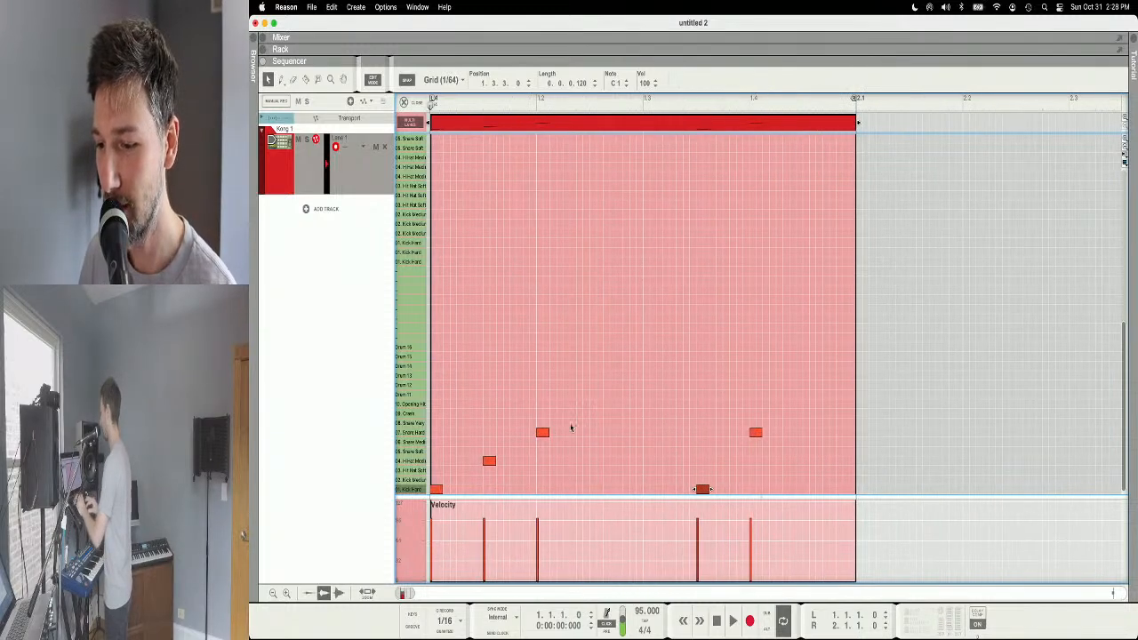
pyautogui.press('space')
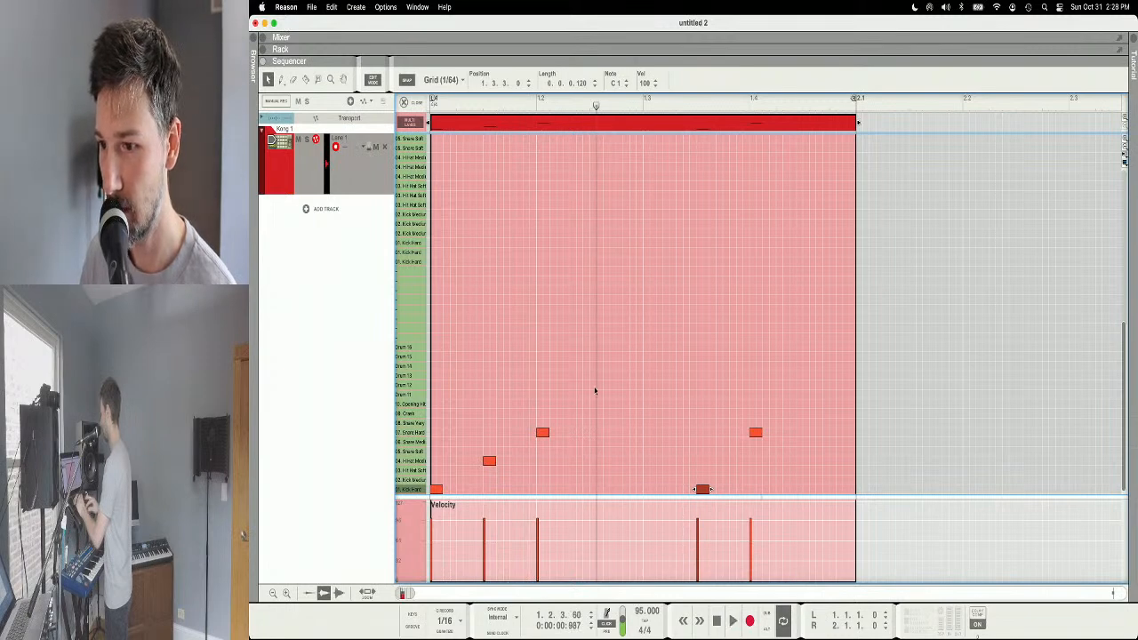
# Step: Try soft snare and soft hi-hat hits at 1.2.3.0, and place a 1/64 medium hi-hat note there instead
pyautogui.click(590, 106)
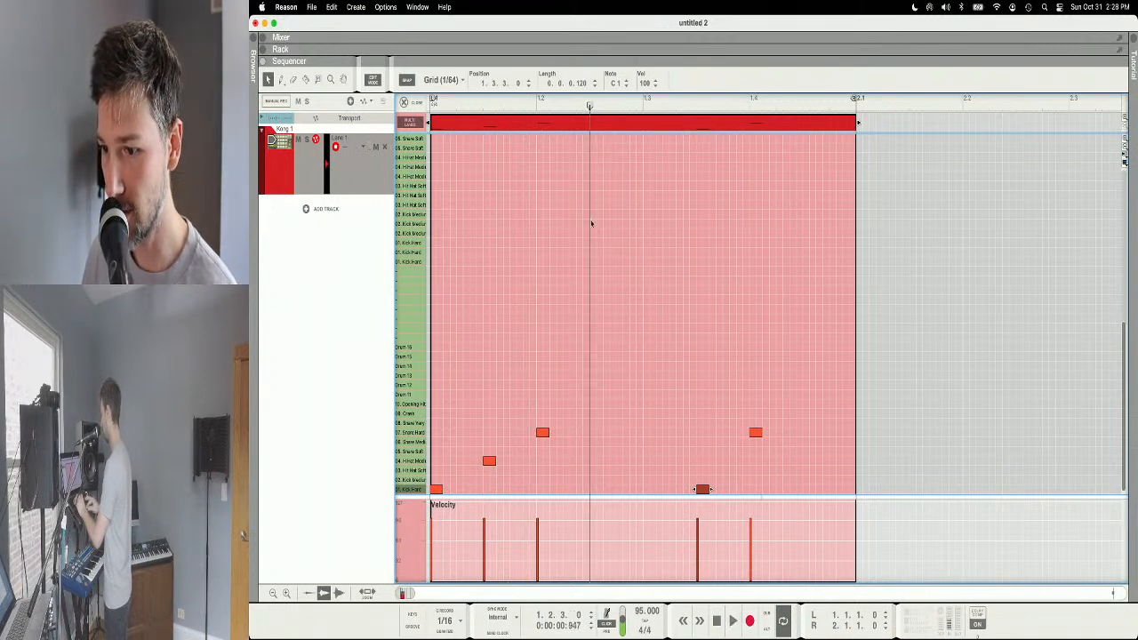
pyautogui.click(593, 443)
pyautogui.moveTo(593, 443); pyautogui.dragTo(593, 452)
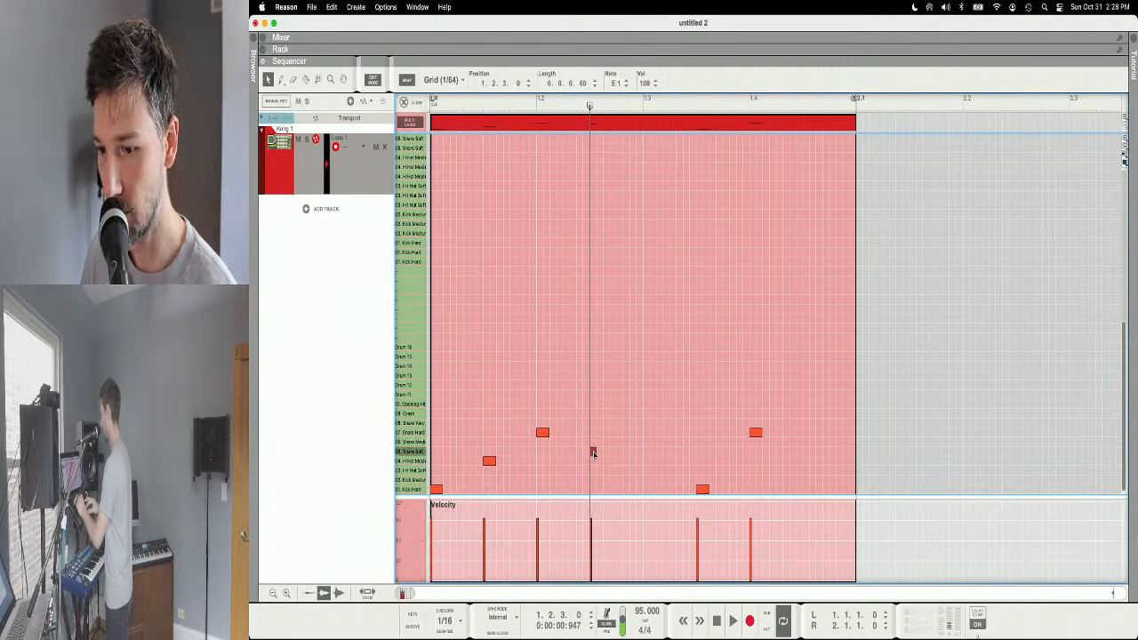
pyautogui.moveTo(593, 451); pyautogui.dragTo(593, 470)
pyautogui.press('Delete')
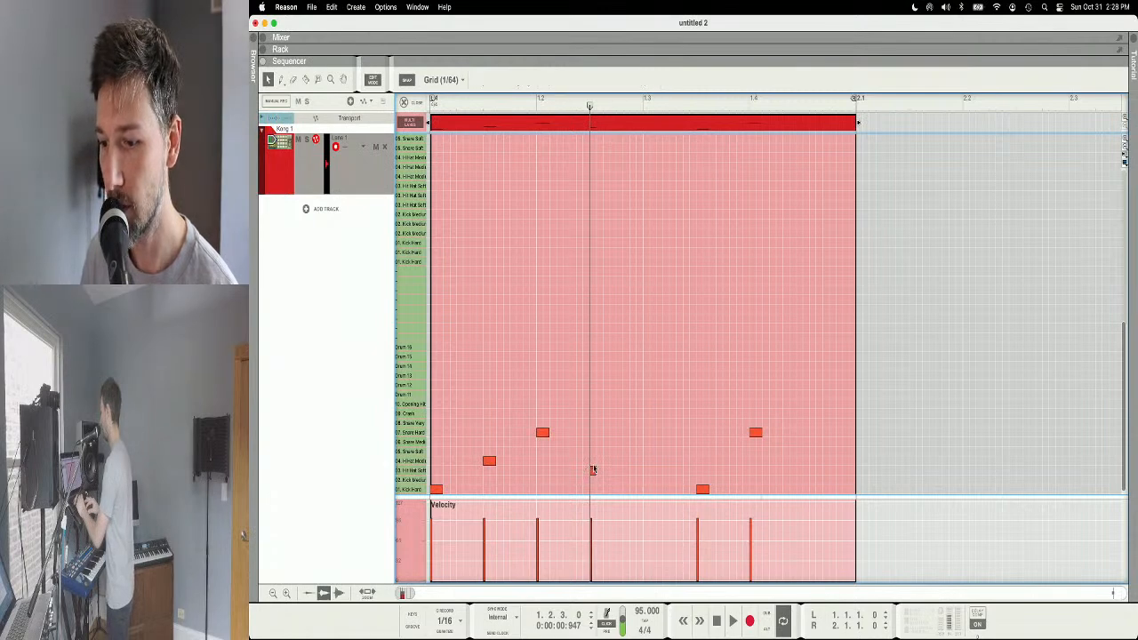
pyautogui.click(593, 462)
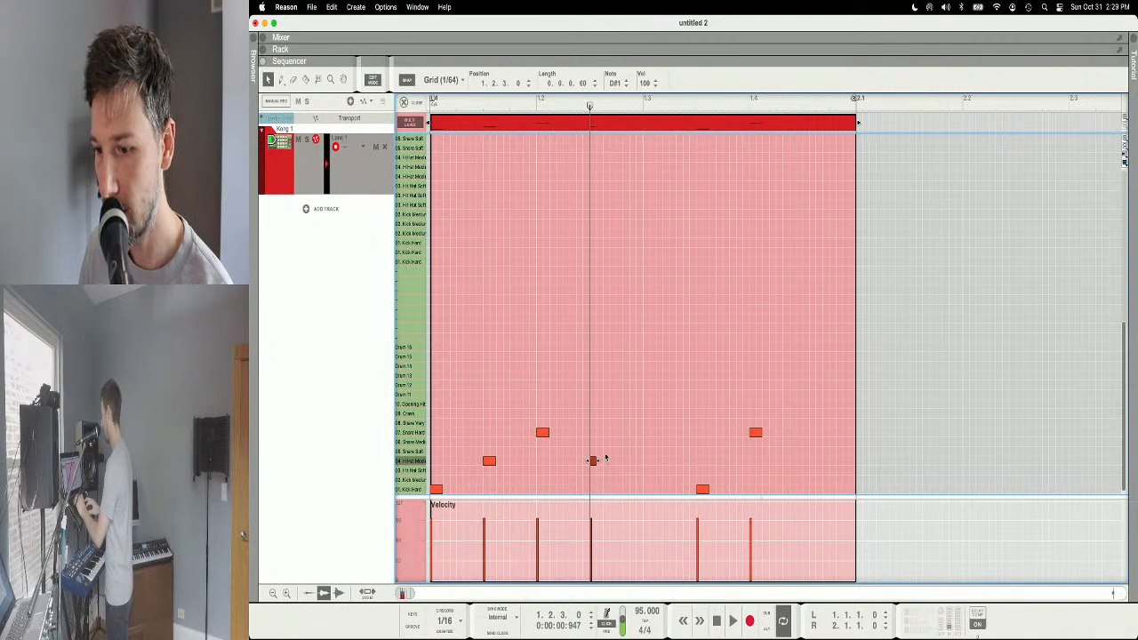
pyautogui.click(605, 451)
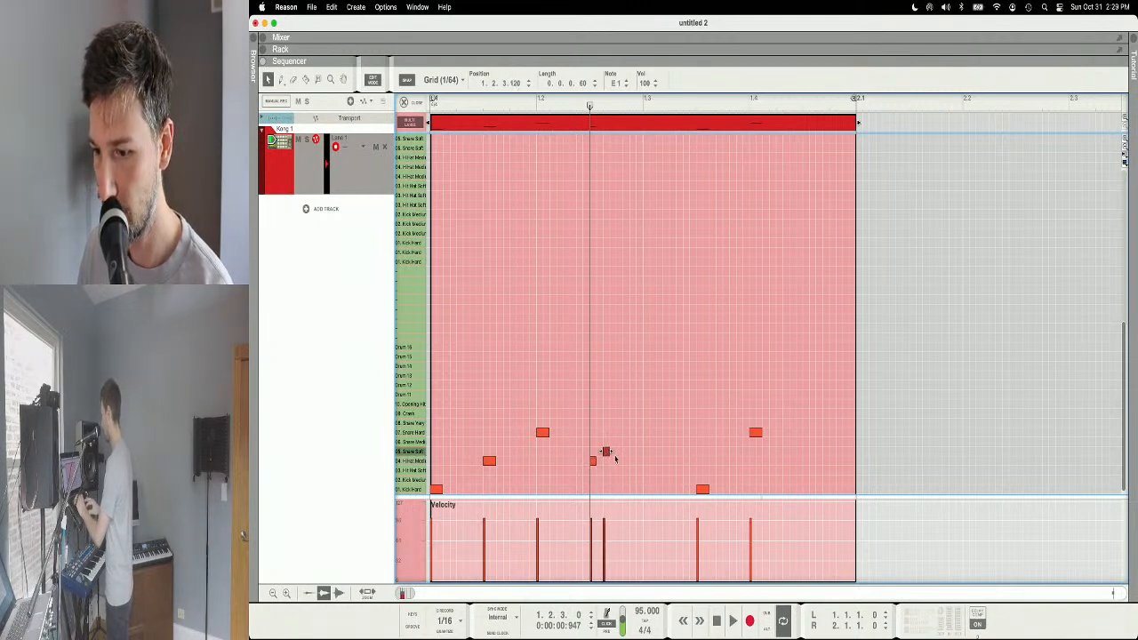
pyautogui.click(620, 462)
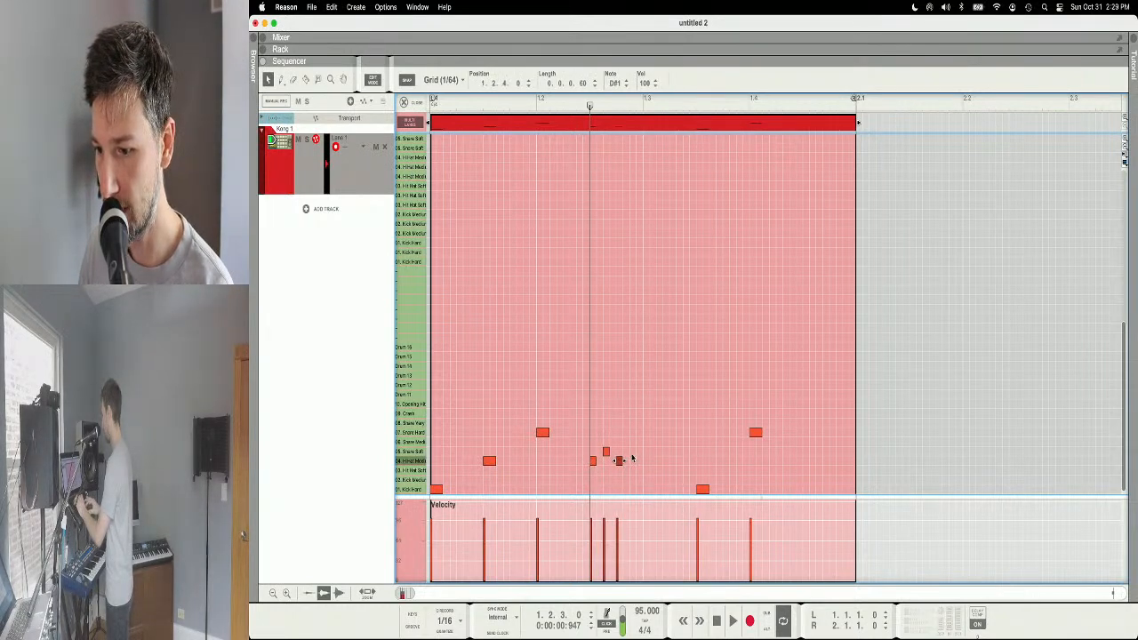
pyautogui.click(631, 453)
pyautogui.moveTo(661, 437); pyautogui.dragTo(596, 464)
pyautogui.moveTo(673, 427); pyautogui.dragTo(588, 477)
pyautogui.click(607, 477)
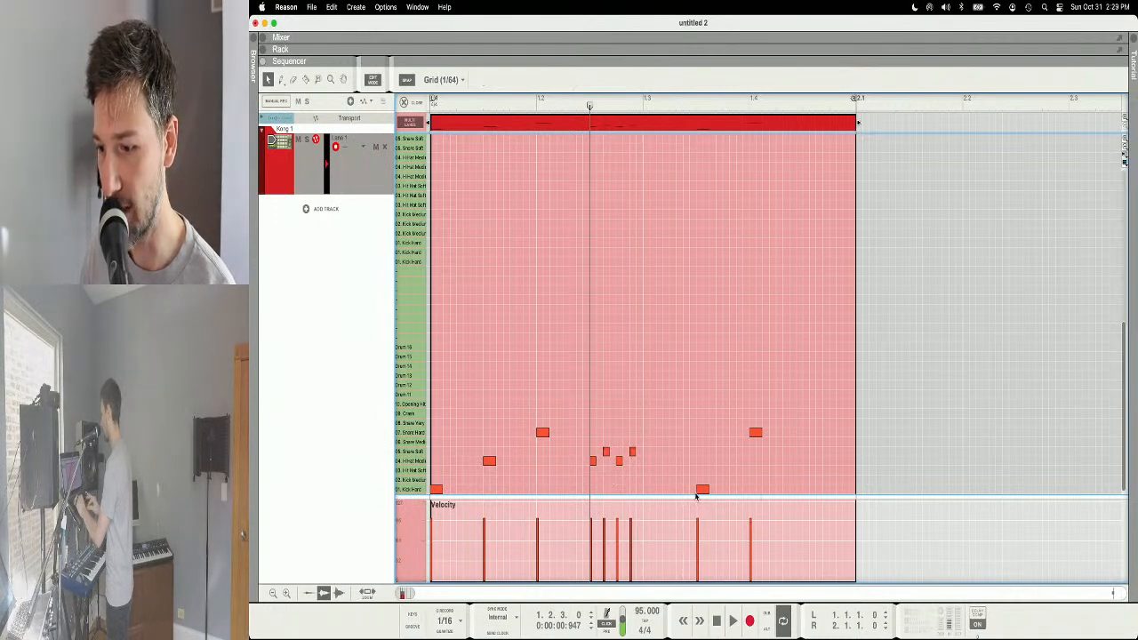
pyautogui.moveTo(660, 418); pyautogui.dragTo(606, 479)
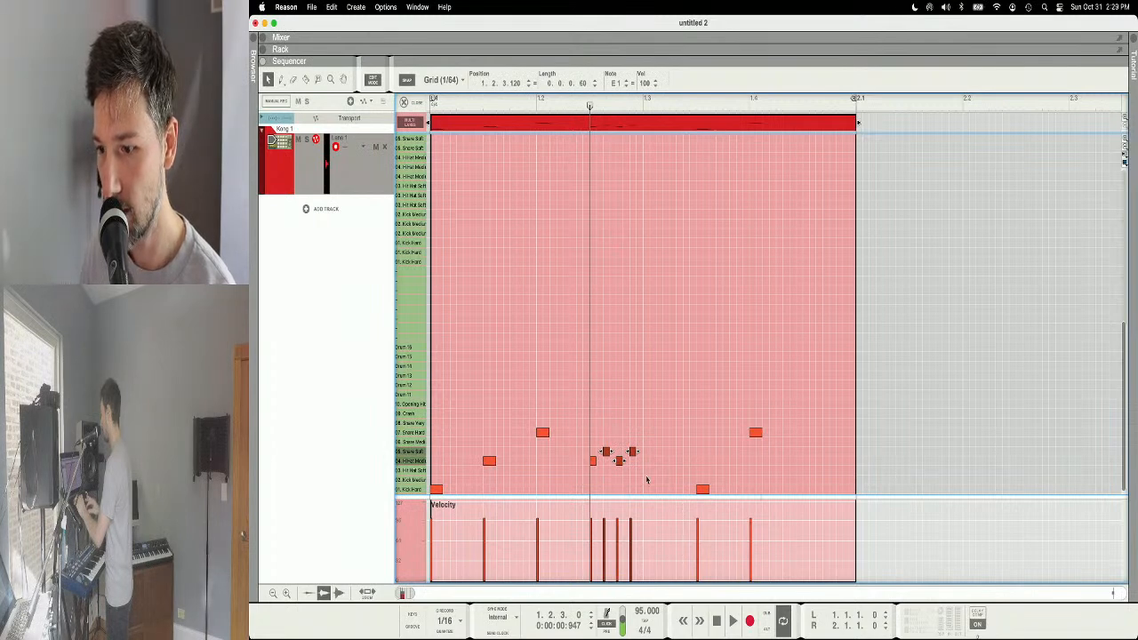
pyautogui.moveTo(658, 437)
pyautogui.mouseDown()
pyautogui.moveTo(590, 479)
pyautogui.moveTo(660, 434)
pyautogui.mouseUp()
pyautogui.press('Delete')
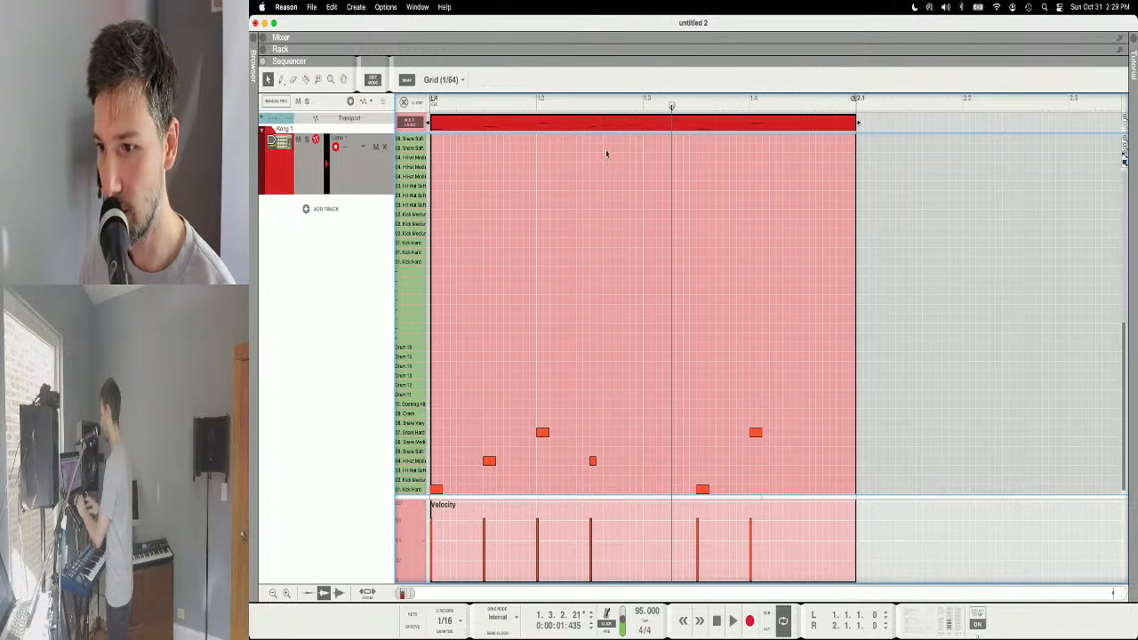
# Step: Place soft snare notes at 1.2.4.0 and 1.3.2.0 with a medium hi-hat at 1.3.1.0 between them, and play from bar 1
pyautogui.click(590, 105)
pyautogui.click(615, 104)
pyautogui.doubleClick(622, 455)
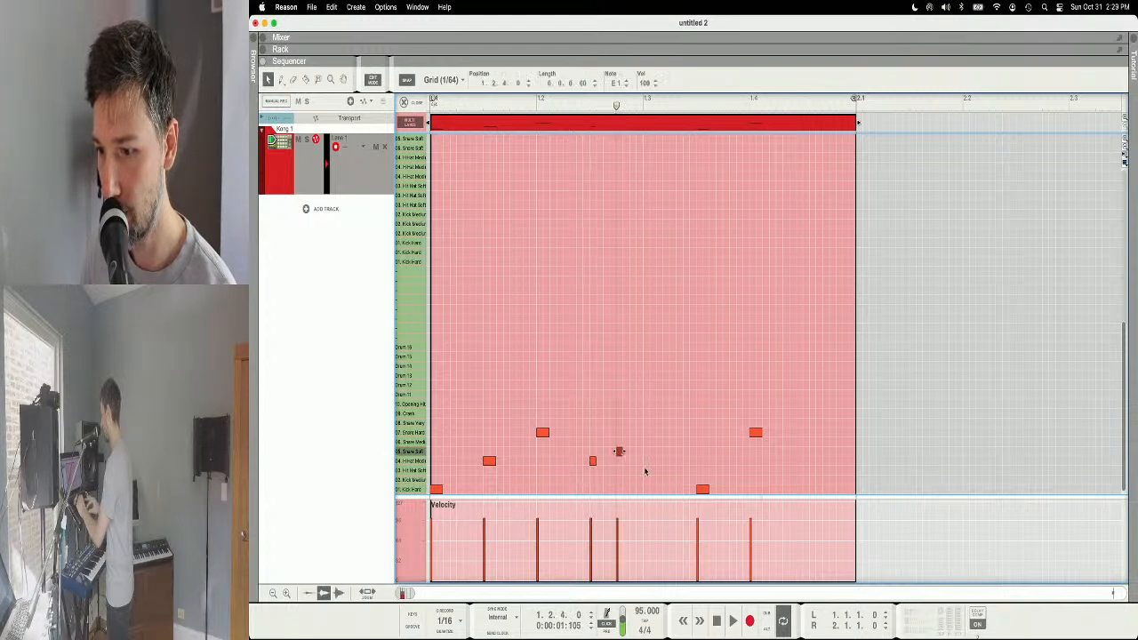
pyautogui.doubleClick(646, 460)
pyautogui.click(669, 105)
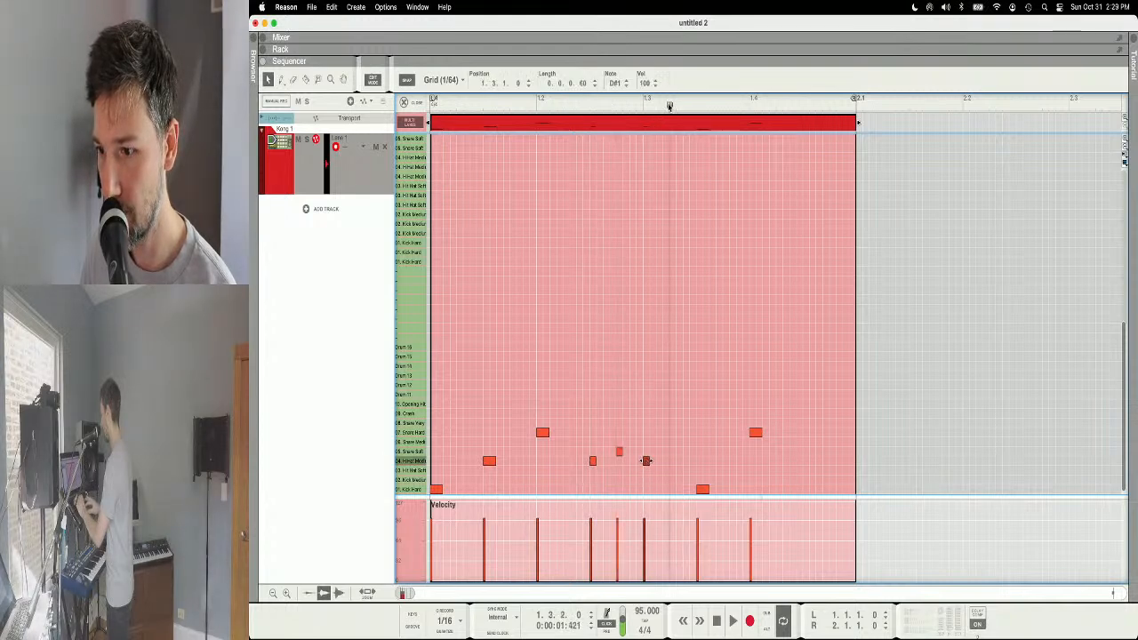
pyautogui.doubleClick(672, 452)
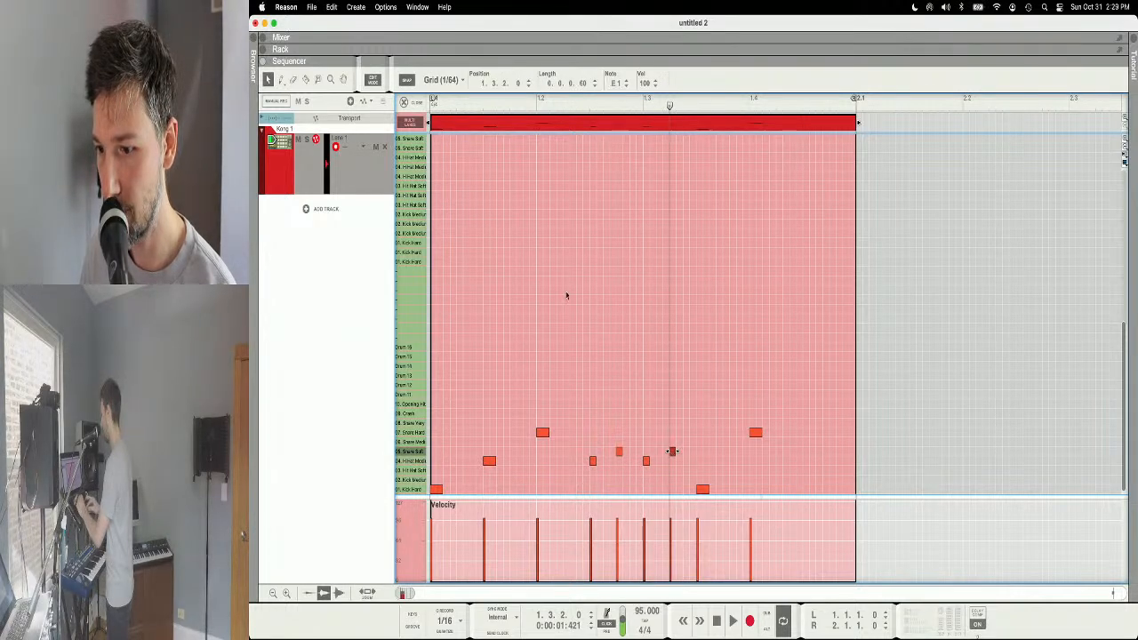
pyautogui.click(432, 105)
pyautogui.press('space')
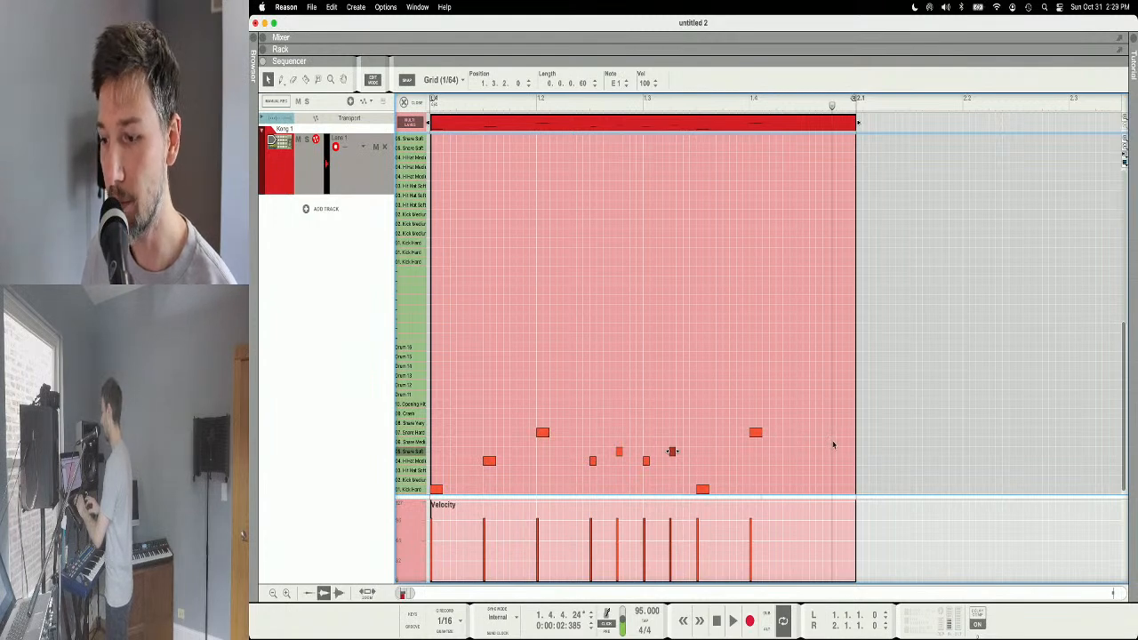
# Step: Add a medium hi-hat note near the bar's end, play from beat 4, and move the note to 1.4.3.0
pyautogui.moveTo(833, 445); pyautogui.dragTo(832, 460)
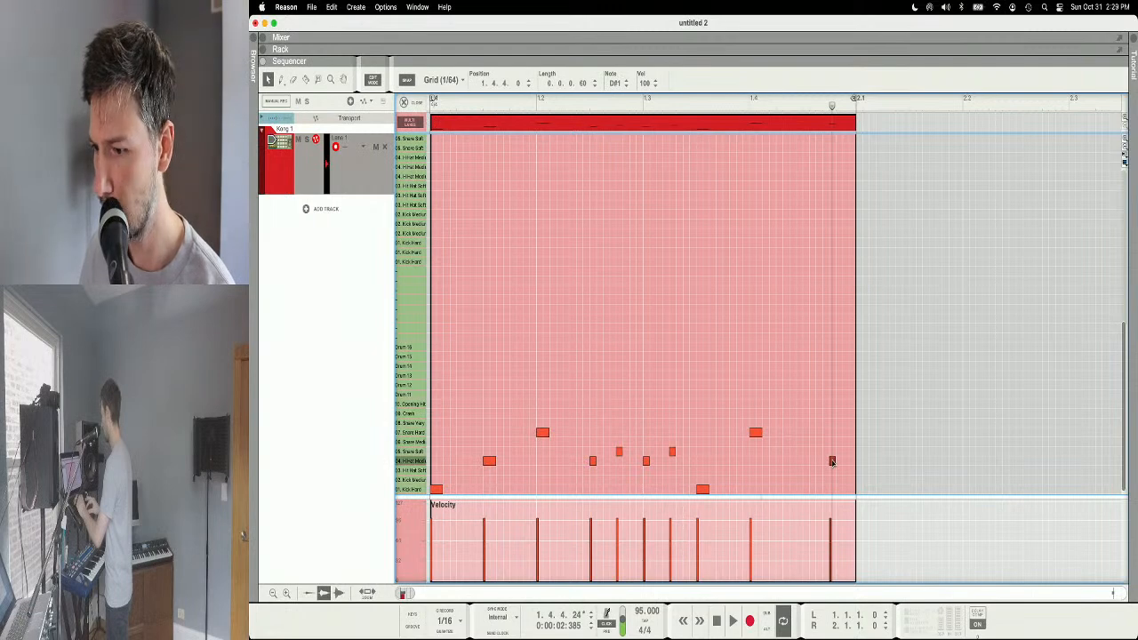
pyautogui.click(752, 102)
pyautogui.press('space')
pyautogui.press('space')
pyautogui.click(804, 106)
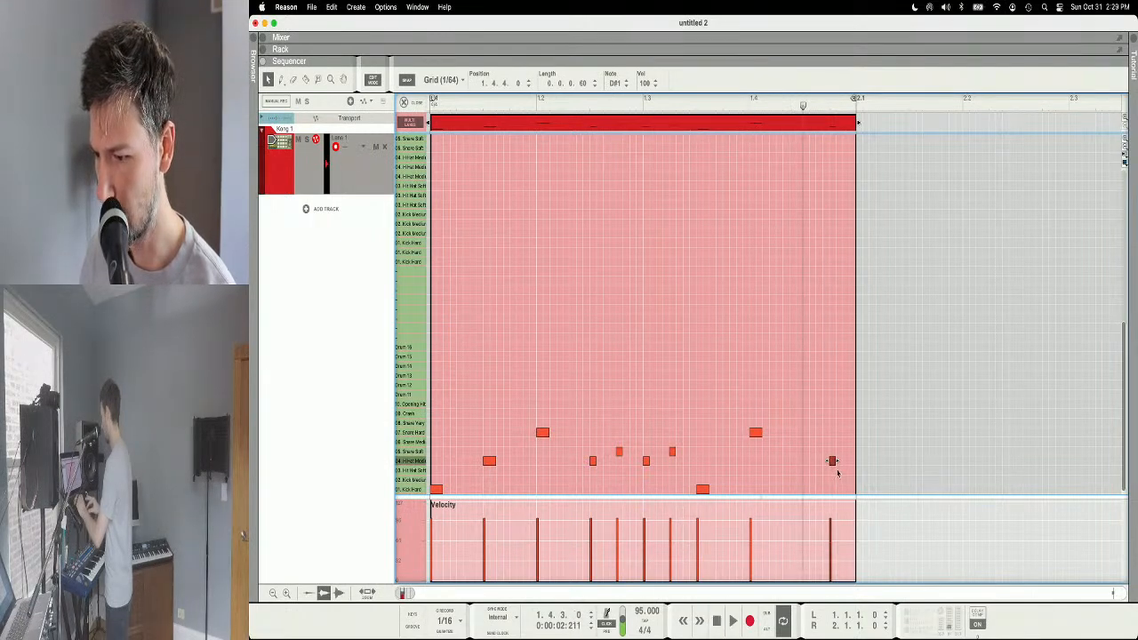
pyautogui.moveTo(833, 462); pyautogui.dragTo(805, 465)
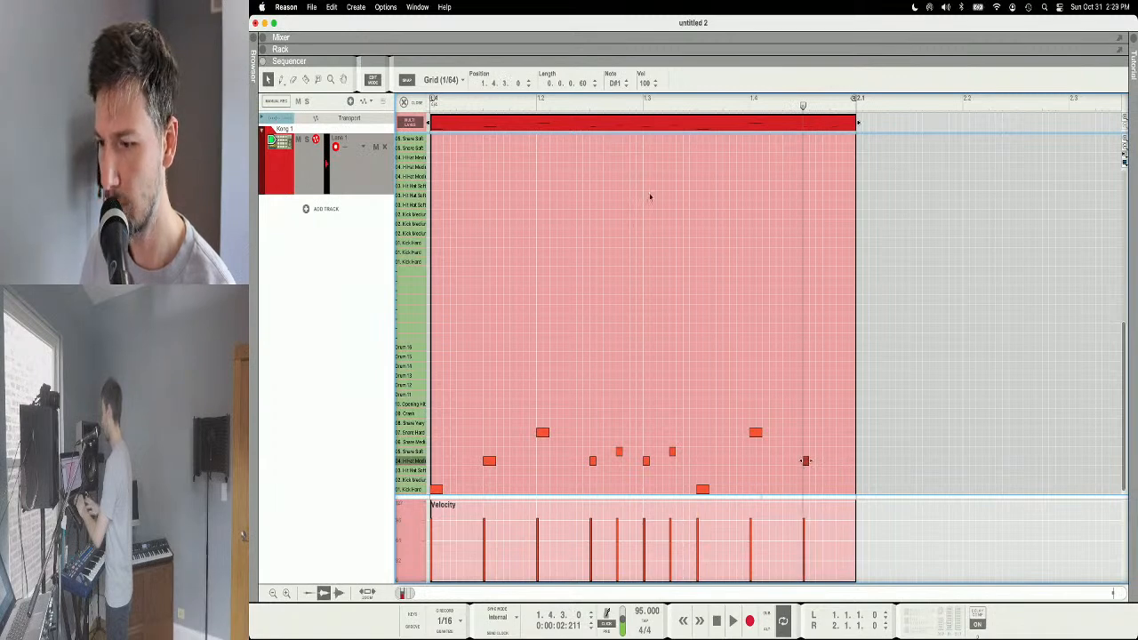
# Step: Play the finished drum pattern in the loop and clear the note selection
pyautogui.press('space')
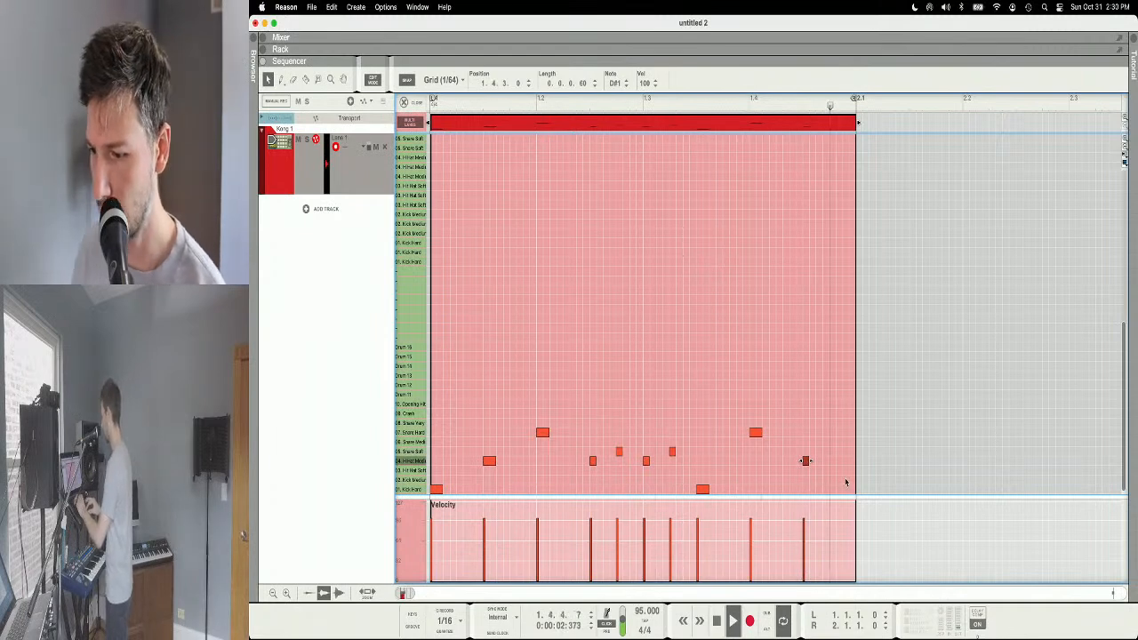
pyautogui.click(710, 338)
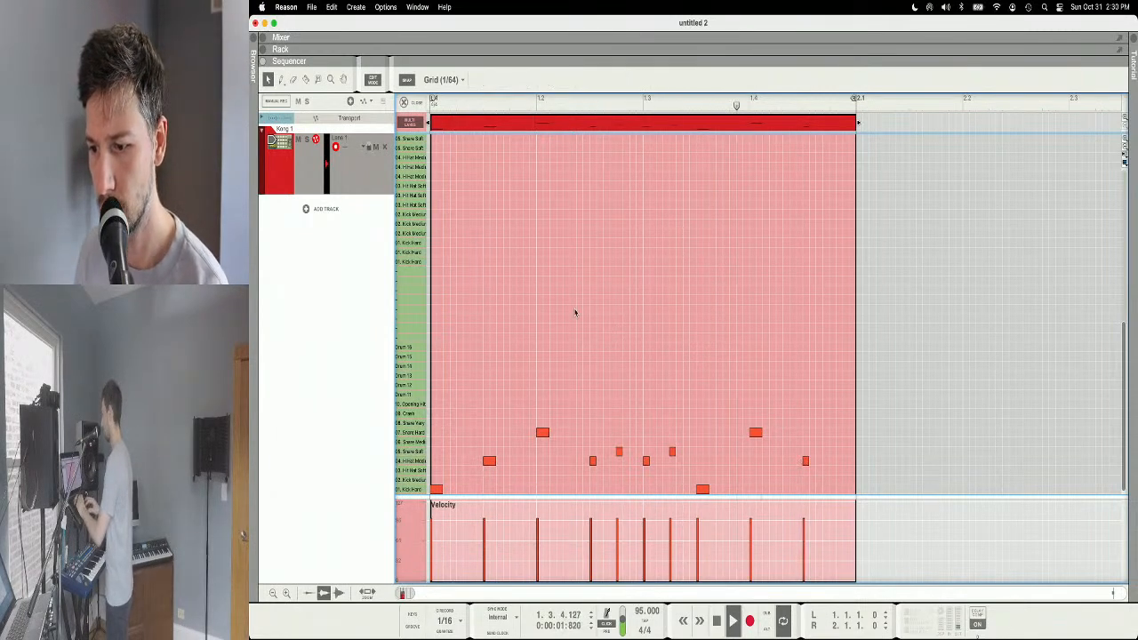
pyautogui.press('space')
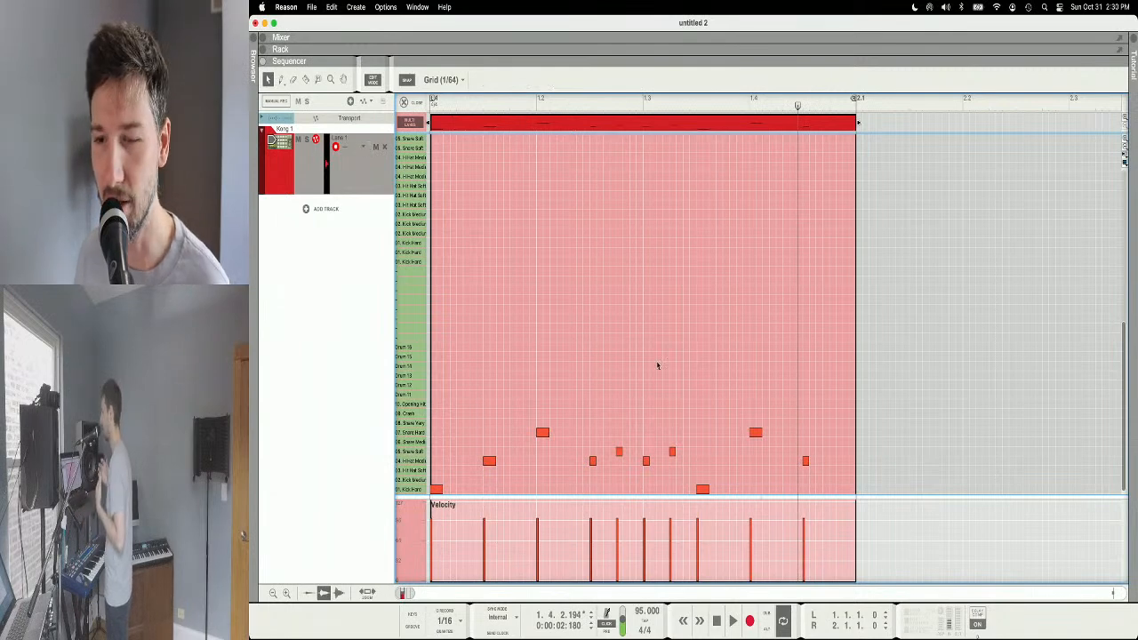
# Step: Return to the song arrangement and play the drum clip from bar 1
pyautogui.hotkey('shift', 'Tab')
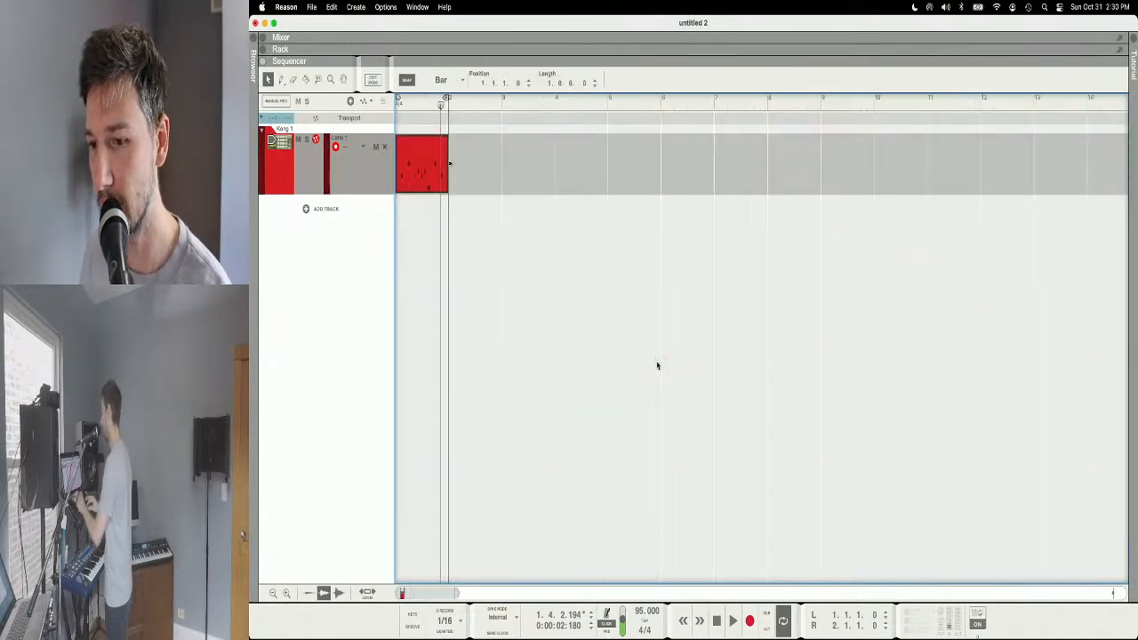
pyautogui.press('h')
pyautogui.press('h')
pyautogui.press('h')
pyautogui.press('h')
pyautogui.press('h')
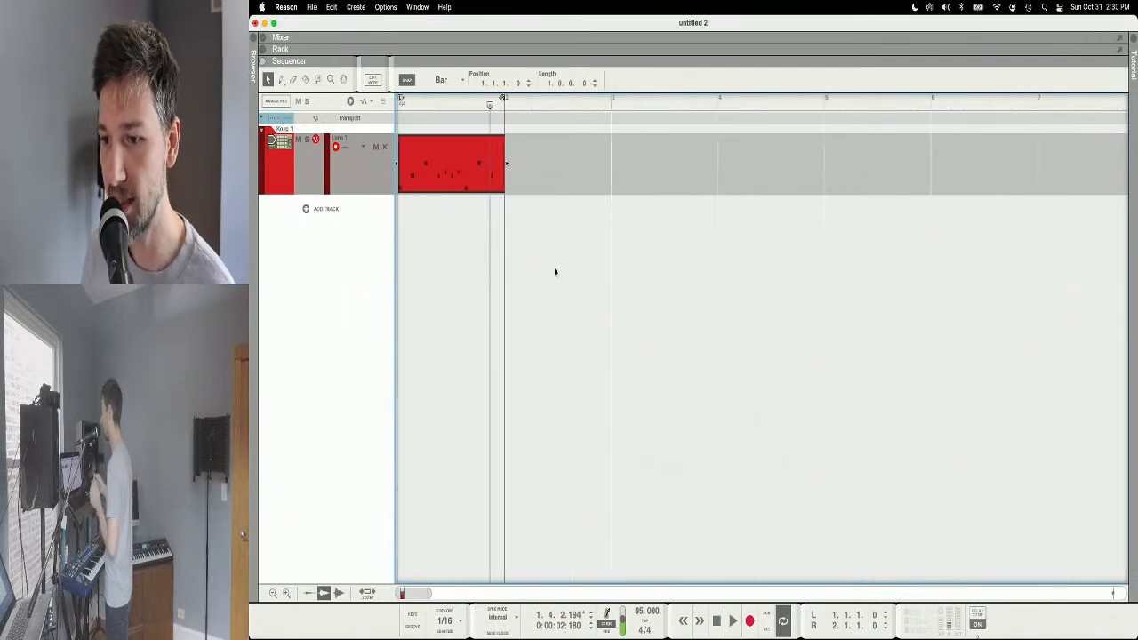
pyautogui.moveTo(424, 115); pyautogui.dragTo(380, 109)
pyautogui.press('space')
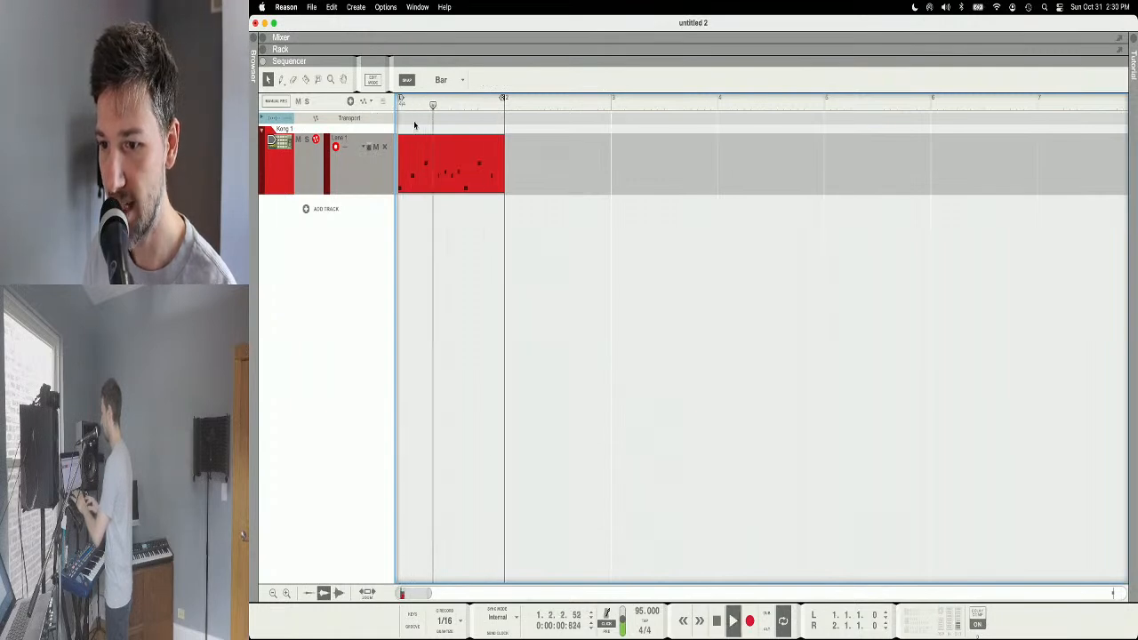
# Step: Set the song tempo to 175 BPM and play the drum clip at that speed
pyautogui.doubleClick(492, 179)
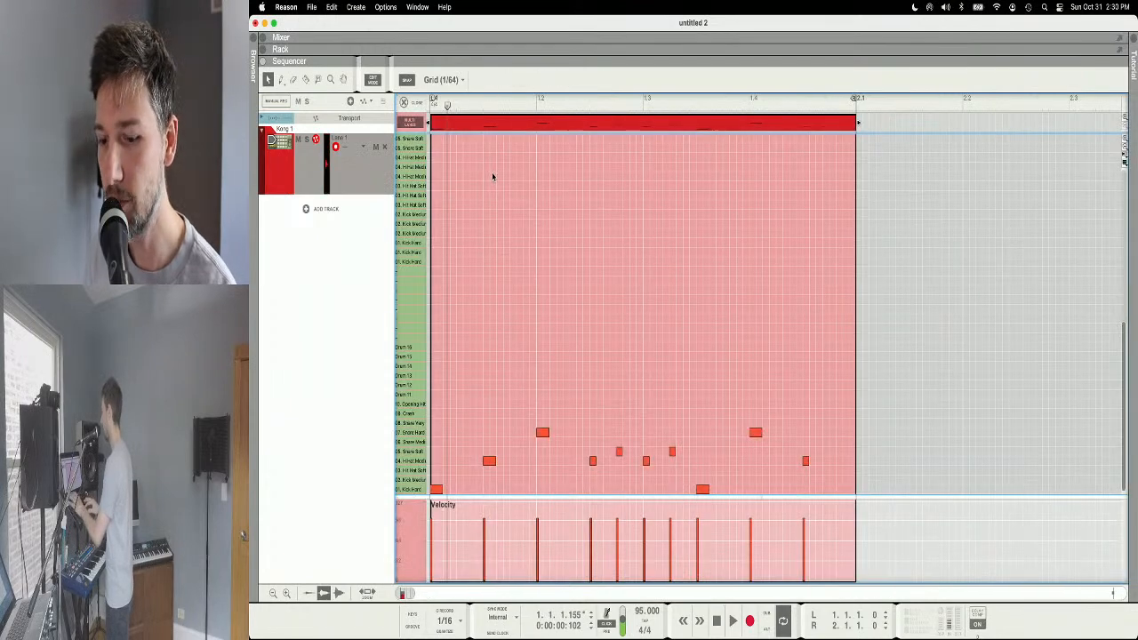
pyautogui.press('super+e')
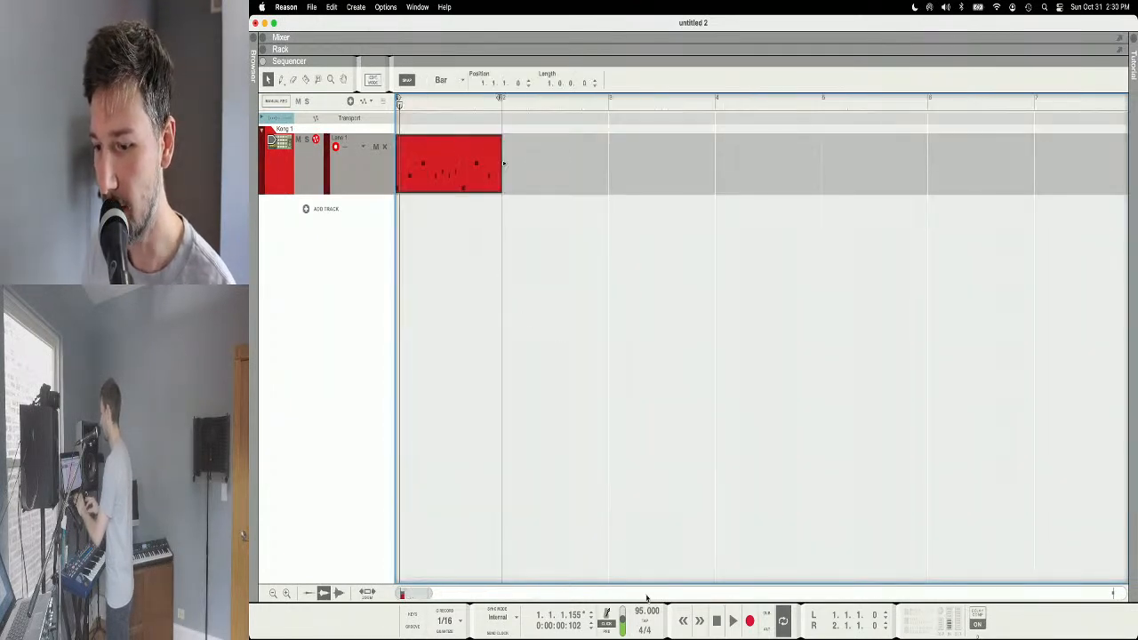
pyautogui.doubleClick(638, 613)
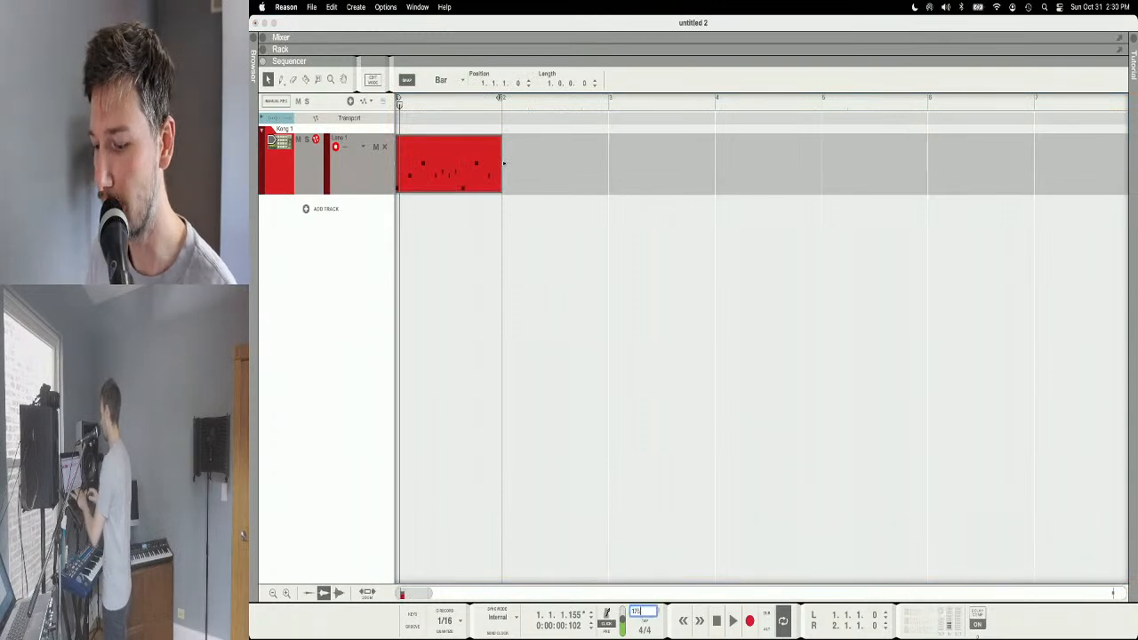
pyautogui.press('Return')
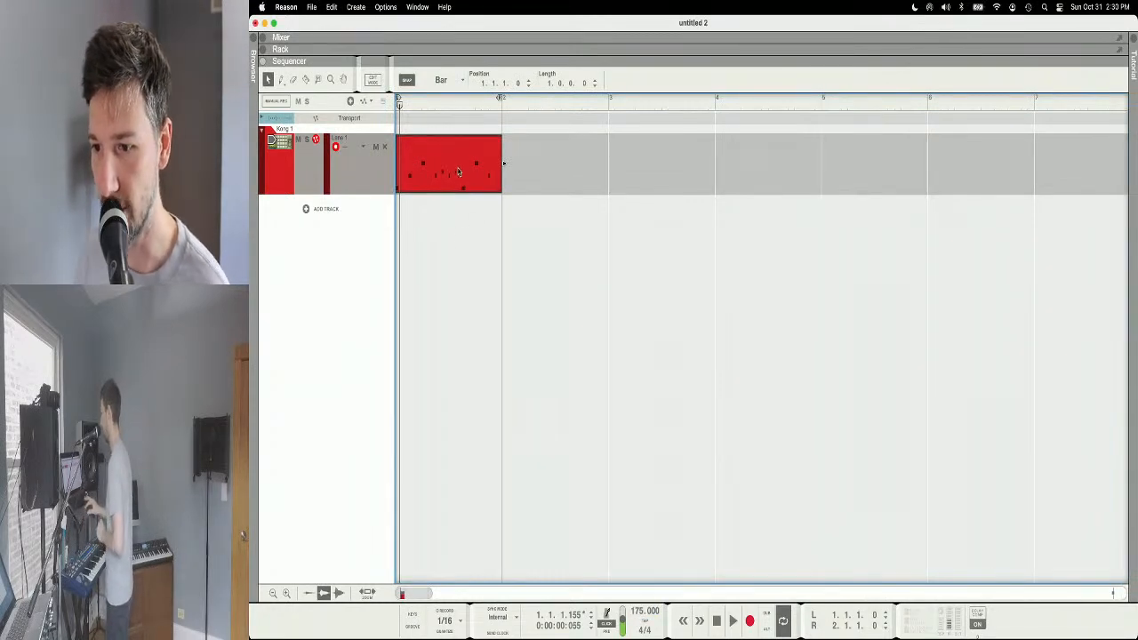
pyautogui.press('space')
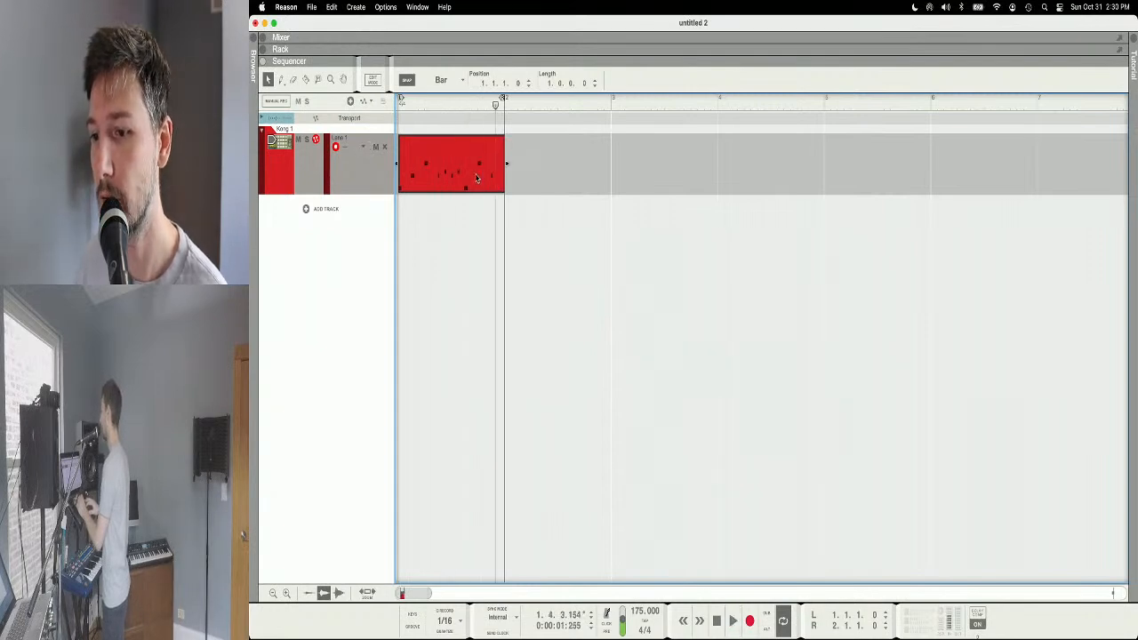
# Step: Move the drum clip to bar 3, create an empty one-bar clip at bar 1 and open it for note editing
pyautogui.moveTo(477, 177); pyautogui.dragTo(652, 167)
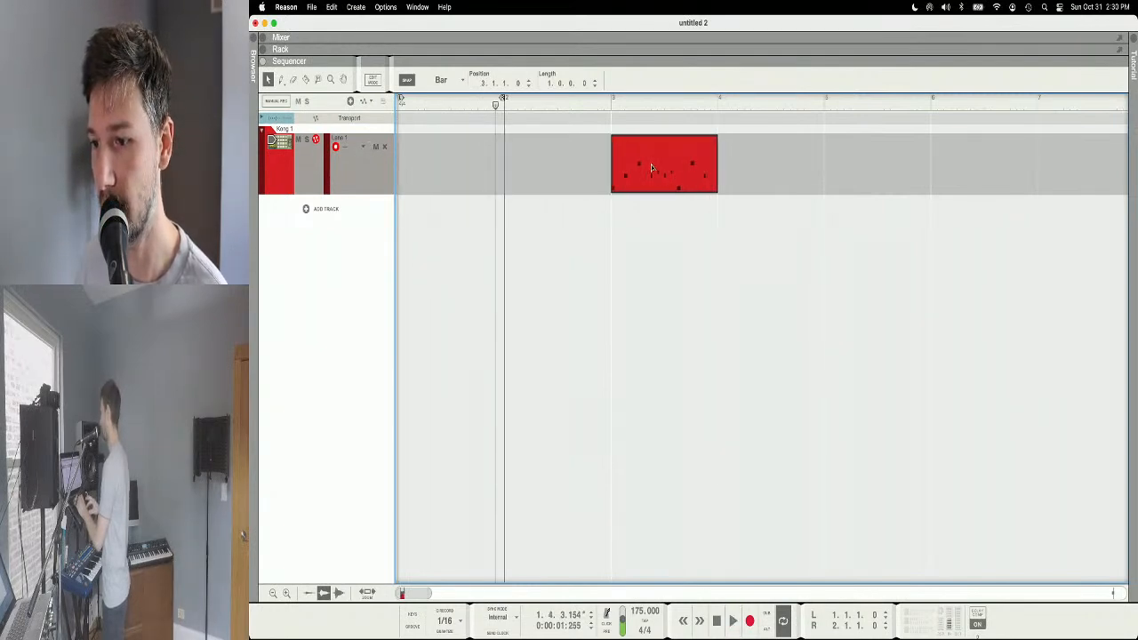
pyautogui.doubleClick(434, 179)
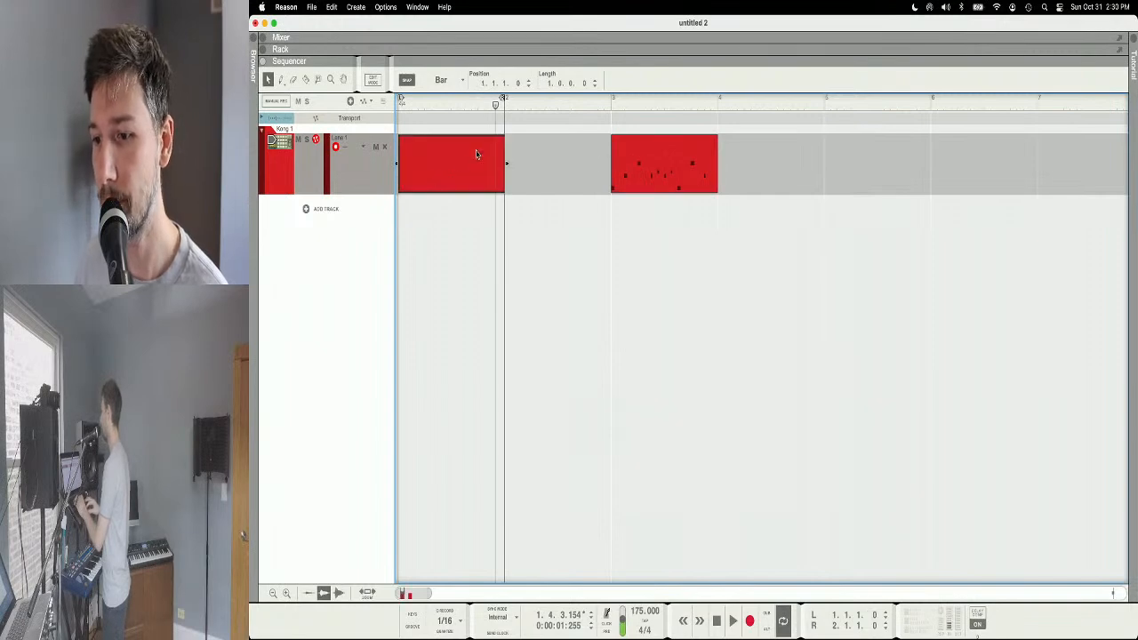
pyautogui.doubleClick(447, 180)
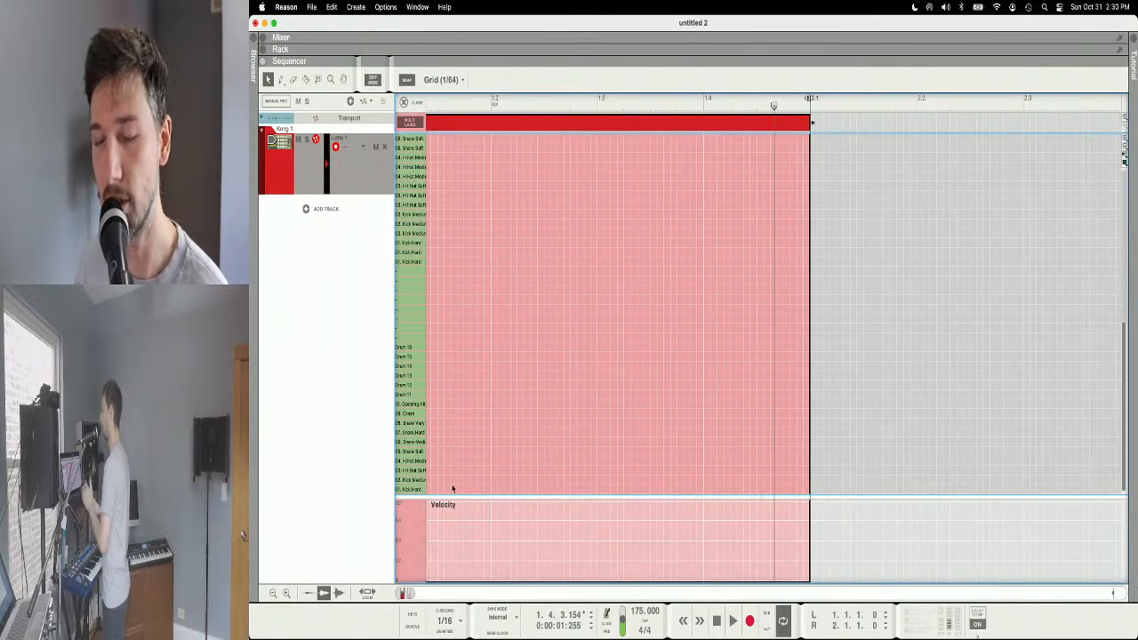
pyautogui.hscroll(-2, 462, 487)
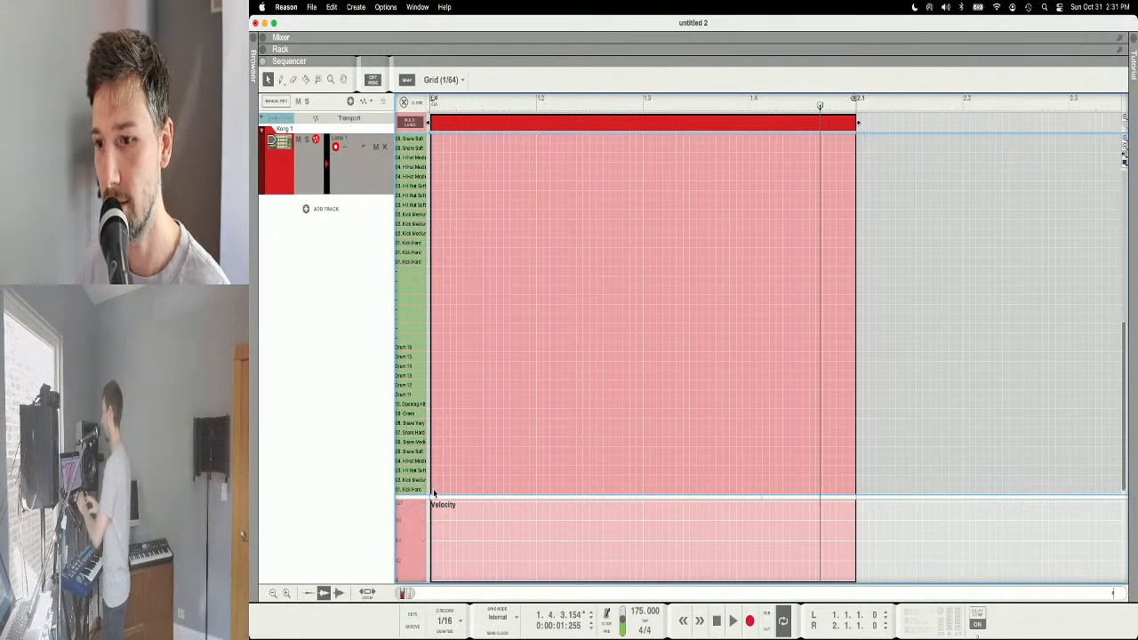
# Step: Place Kick Hard at 1.1.1.0, a medium hi-hat at 1.1.3.0 and Snare Hard at 1.2.1.0 in the new clip
pyautogui.click(434, 490)
pyautogui.click(483, 106)
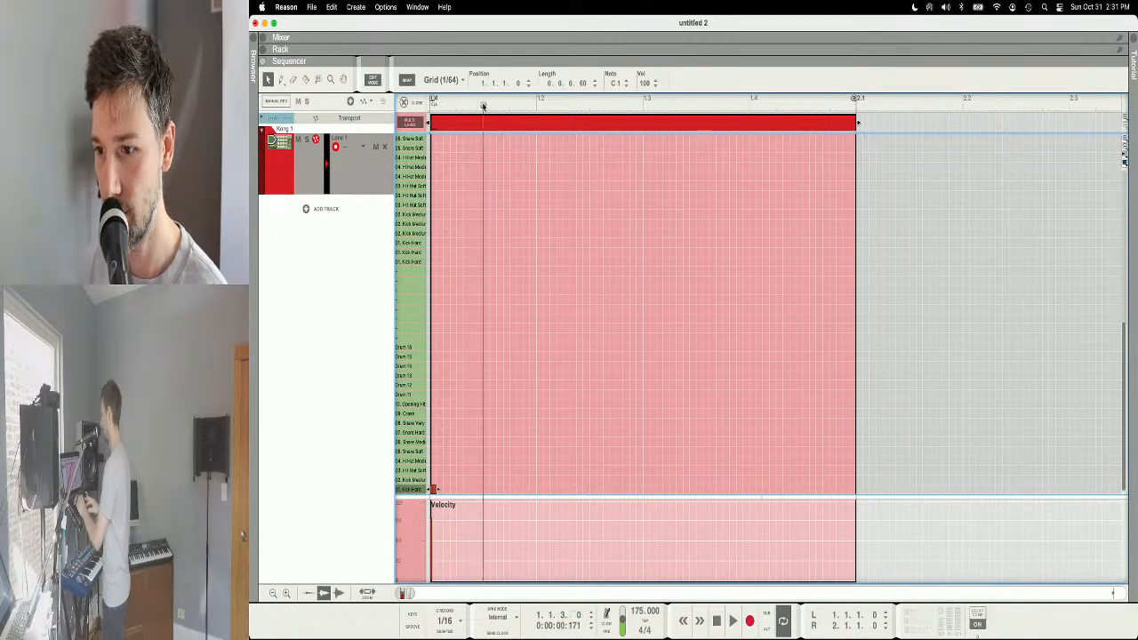
pyautogui.click(487, 452)
pyautogui.moveTo(487, 452); pyautogui.dragTo(487, 463)
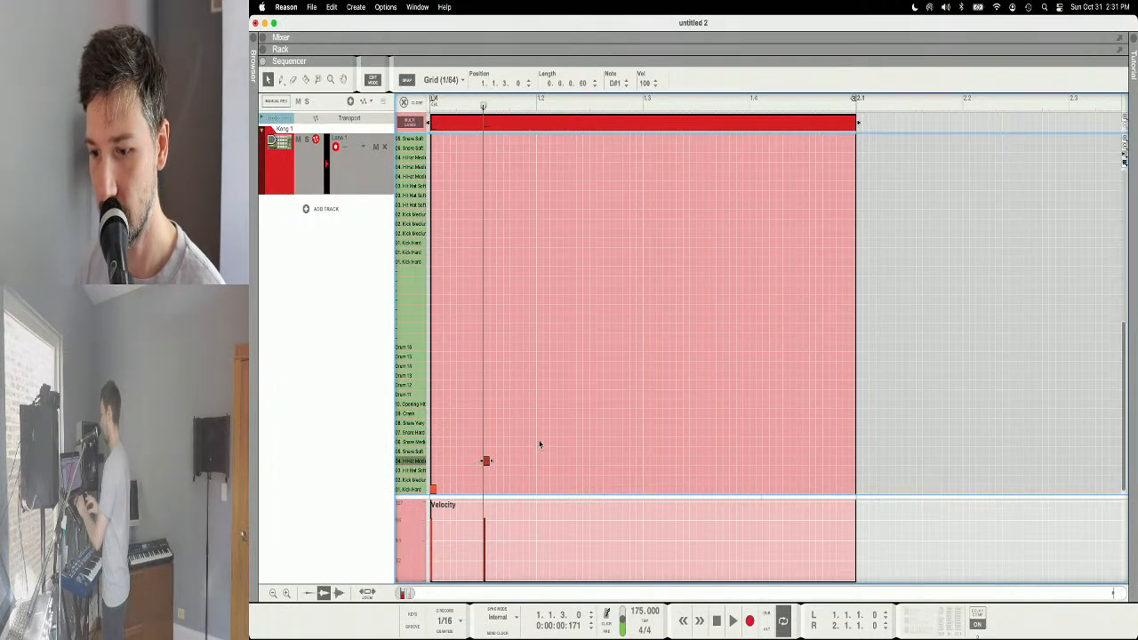
pyautogui.click(538, 432)
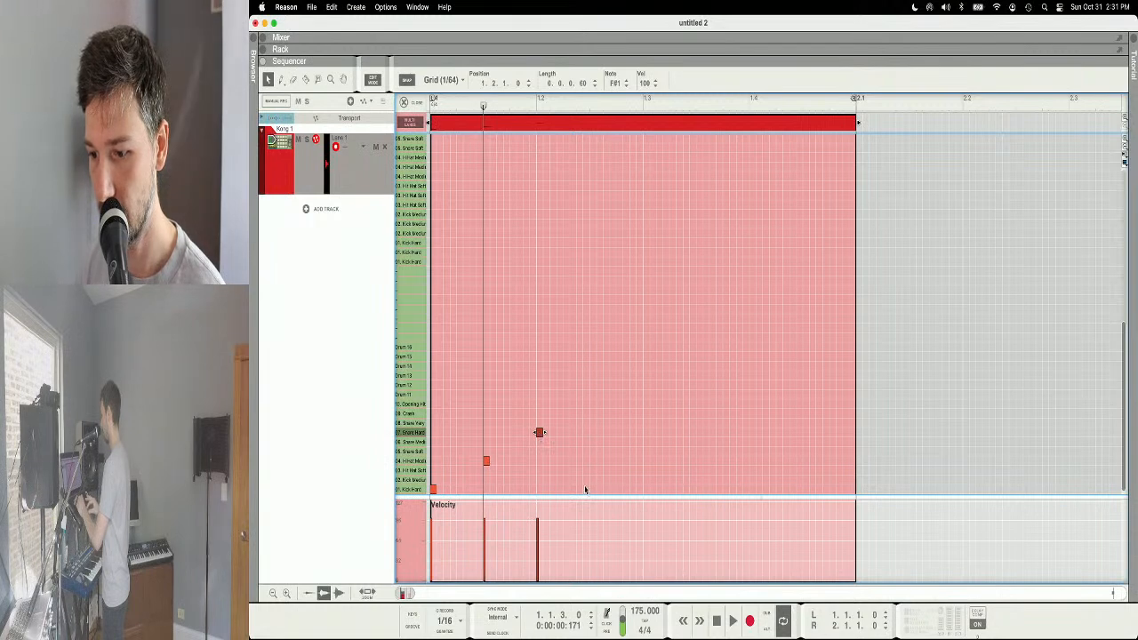
# Step: Play the first three hits, set the tempo to 95 BPM and play again from bar 1
pyautogui.moveTo(483, 105); pyautogui.dragTo(430, 103)
pyautogui.press('space')
pyautogui.press('space')
pyautogui.click(637, 616)
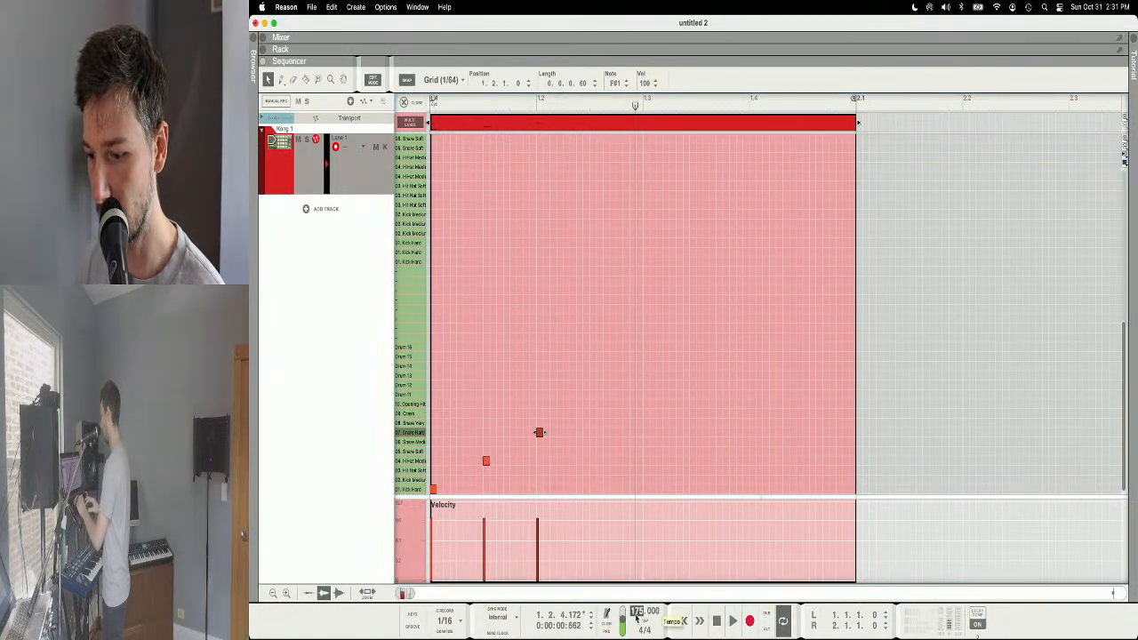
pyautogui.write('95')
pyautogui.press('Return')
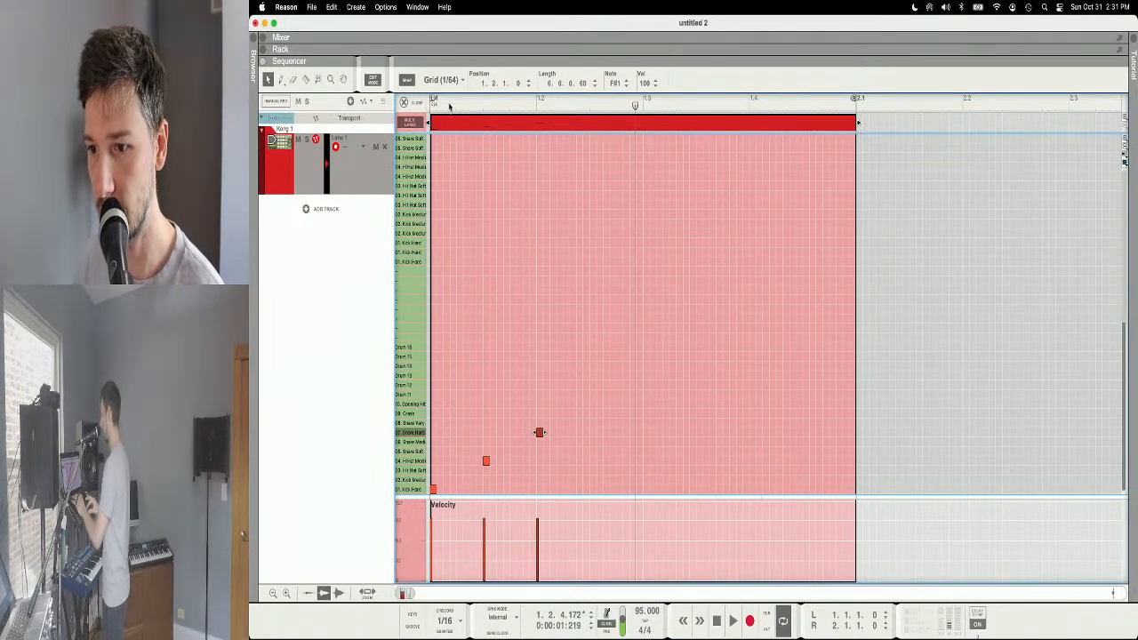
pyautogui.moveTo(448, 106); pyautogui.dragTo(402, 106)
pyautogui.press('space')
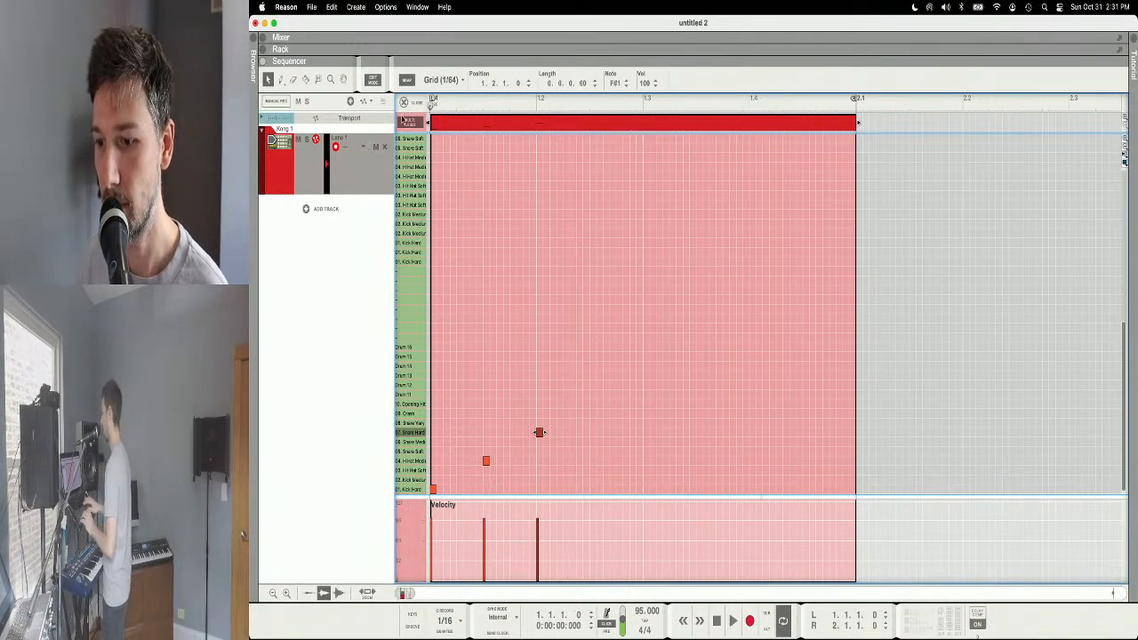
pyautogui.press('space')
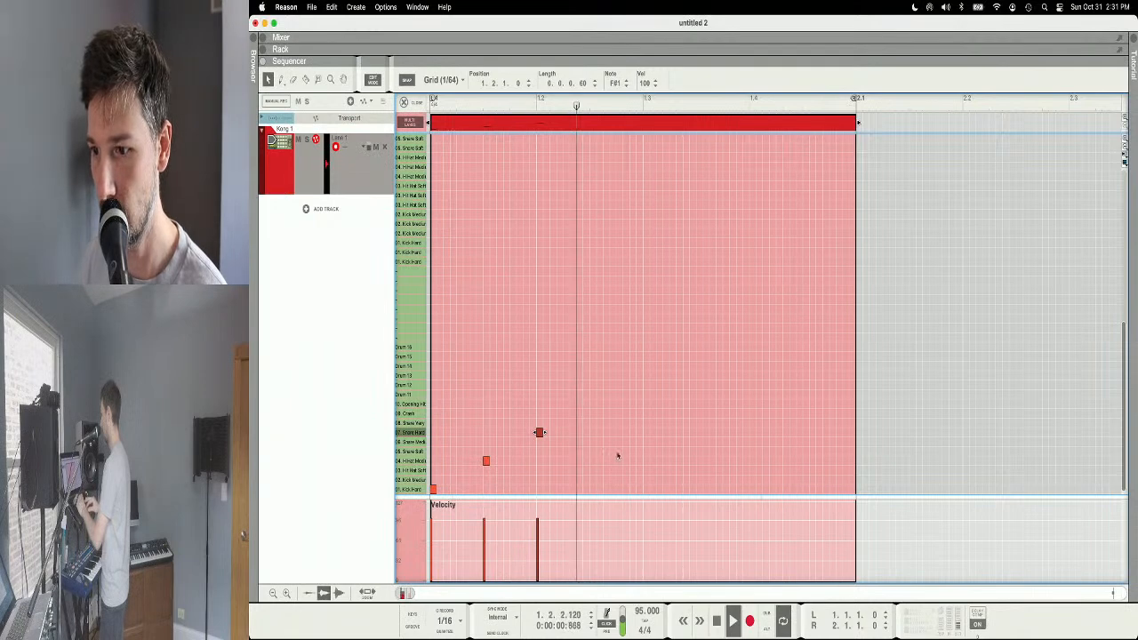
# Step: Add a Kick Hard note at 1.2.3.0 and play the pattern
pyautogui.press('space')
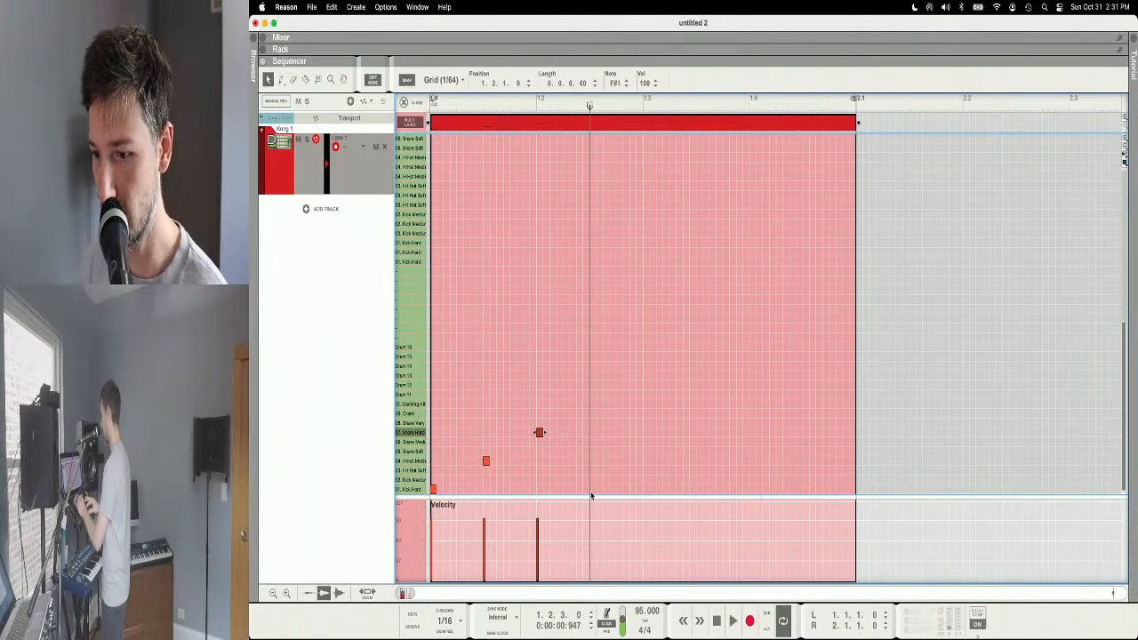
pyautogui.click(593, 489)
pyautogui.press('space')
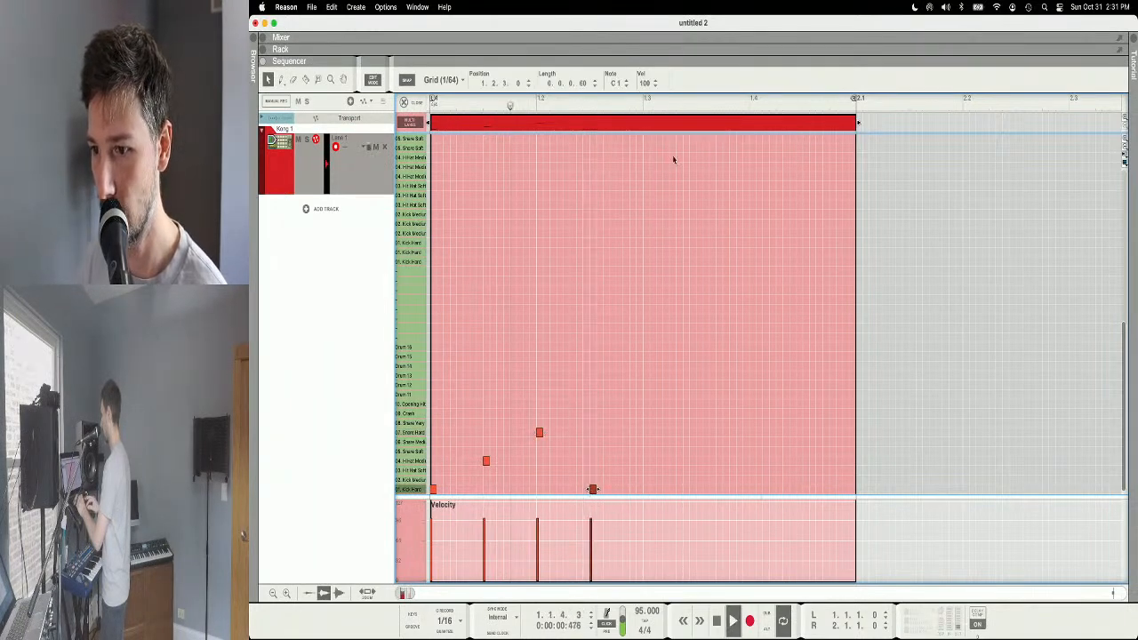
pyautogui.press('space')
# Step: Add a note at 1.3.1.0 and move it to the medium hi-hat lane
pyautogui.click(644, 105)
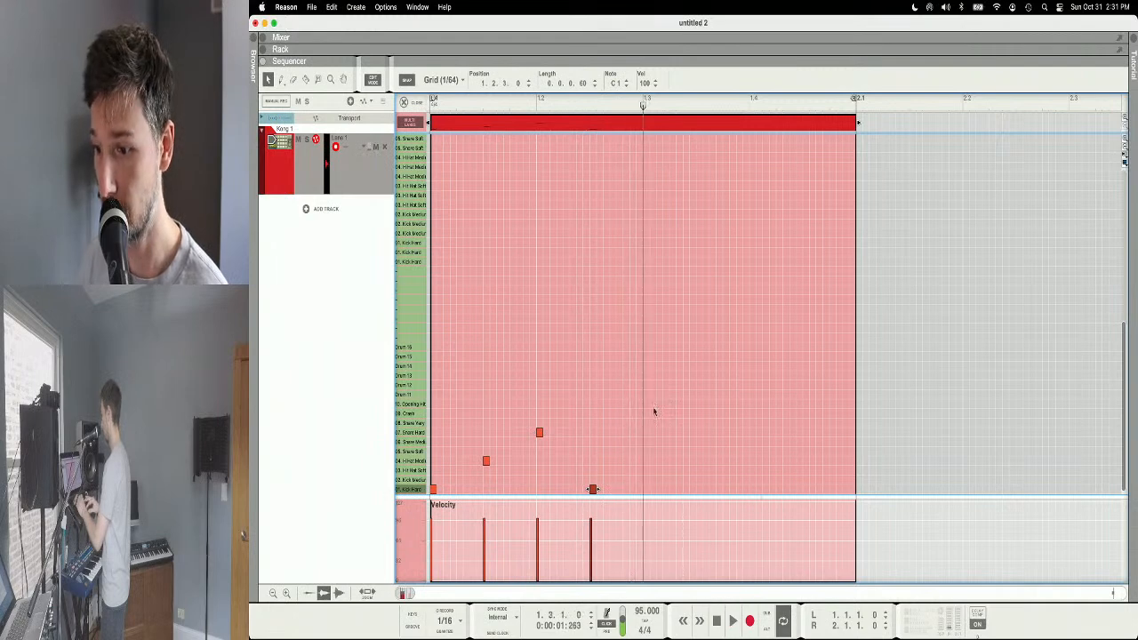
pyautogui.click(647, 433)
pyautogui.moveTo(646, 433); pyautogui.dragTo(646, 463)
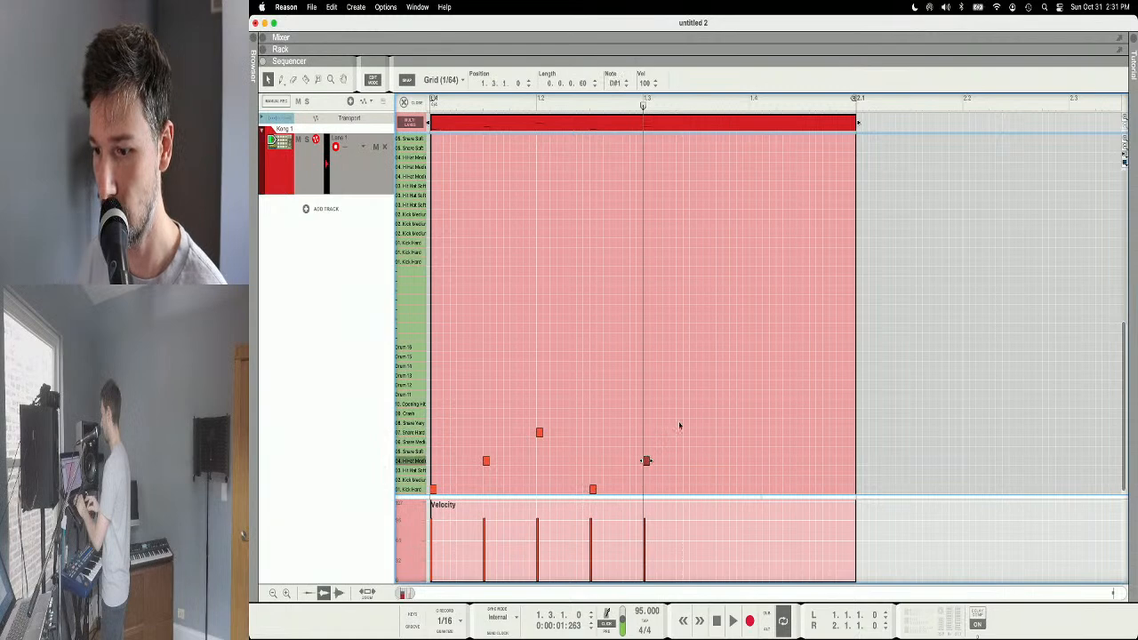
# Step: Add a Snare Hard note at 1.3.3.0 and play the pattern
pyautogui.click(697, 104)
pyautogui.click(699, 424)
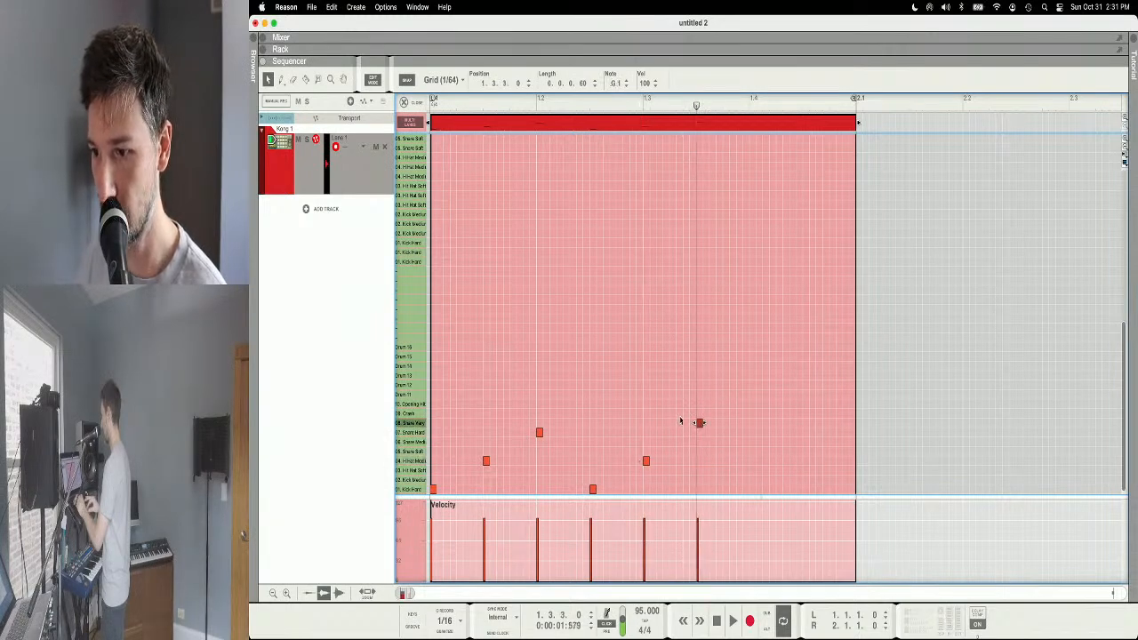
pyautogui.moveTo(700, 423); pyautogui.dragTo(700, 433)
pyautogui.press('space')
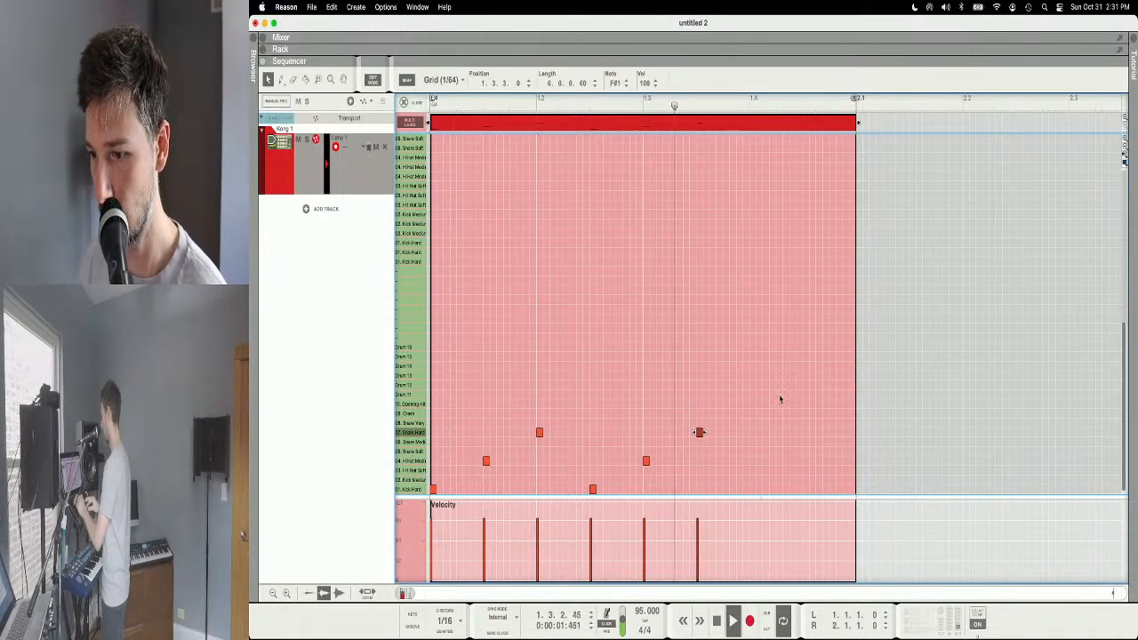
# Step: Place a Kick Hard note at 1.4.1.0 and a Snare Hard note at 1.4.3.0, and play the pattern
pyautogui.click(752, 489)
pyautogui.click(802, 106)
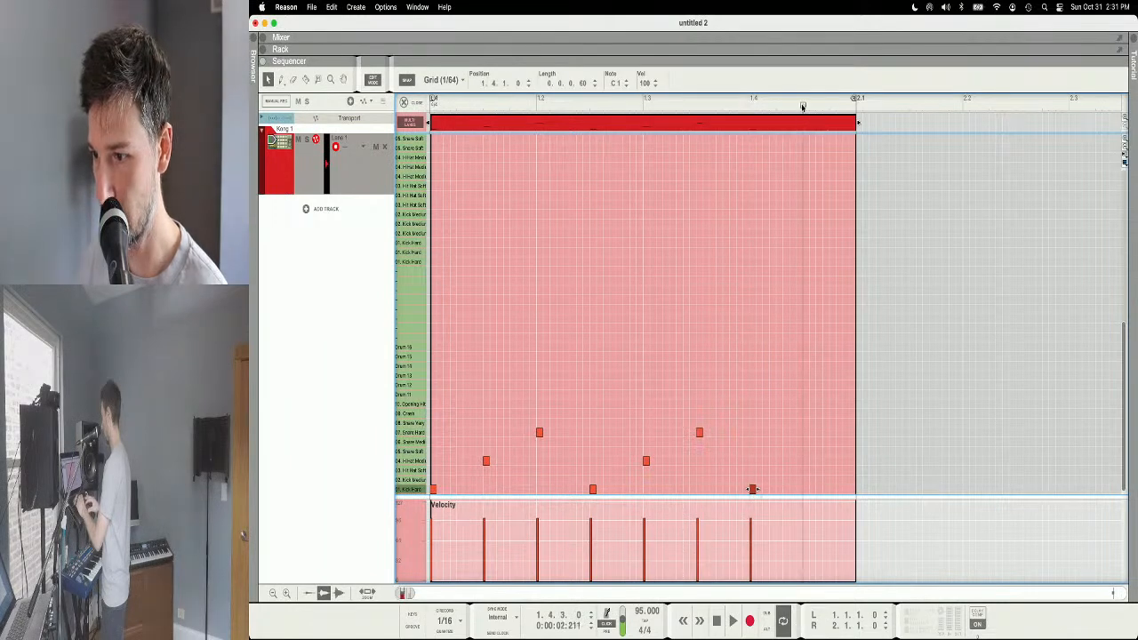
pyautogui.click(805, 433)
pyautogui.press('space')
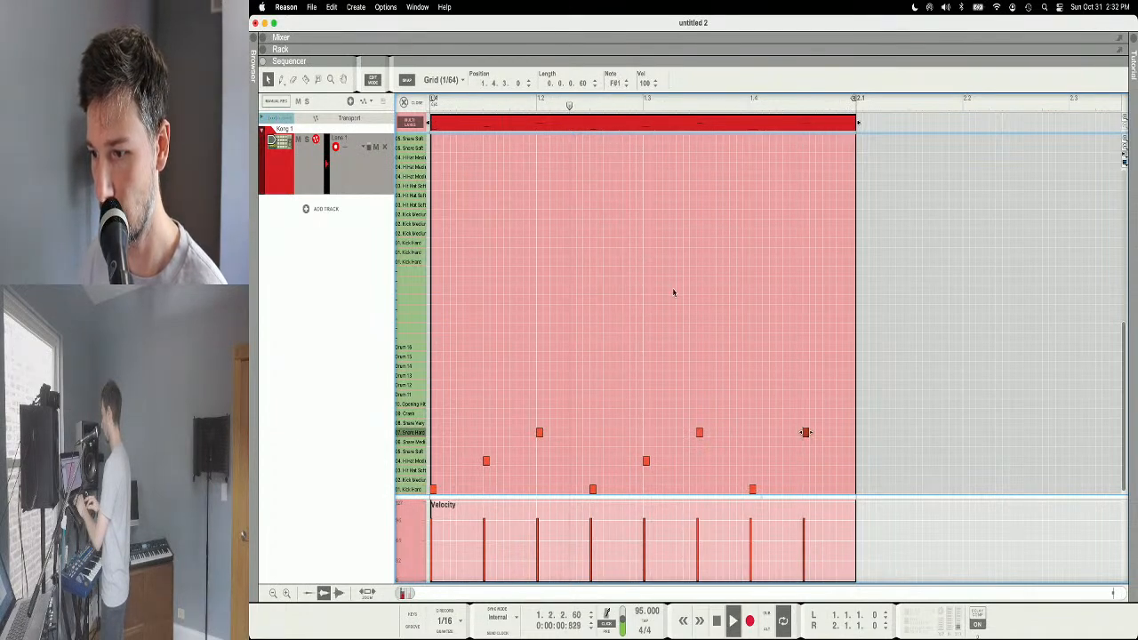
# Step: Move the note at 1.4.3.0 from Snare Hard to the medium hi-hat and play from bar 1
pyautogui.press('space')
pyautogui.moveTo(807, 435); pyautogui.dragTo(808, 461)
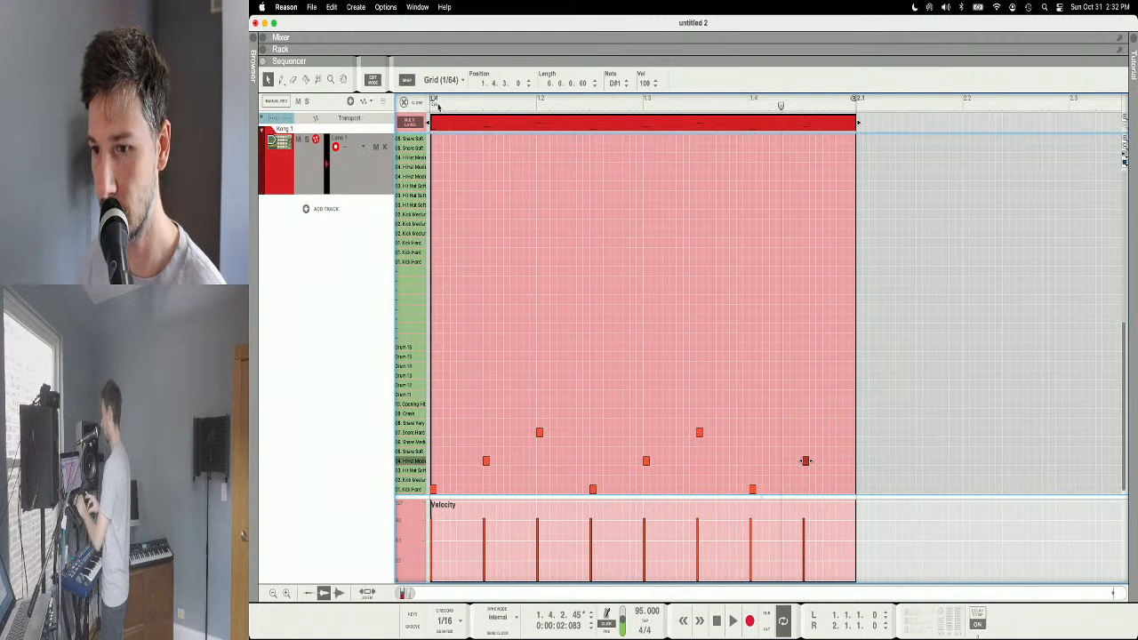
pyautogui.click(436, 105)
pyautogui.press('space')
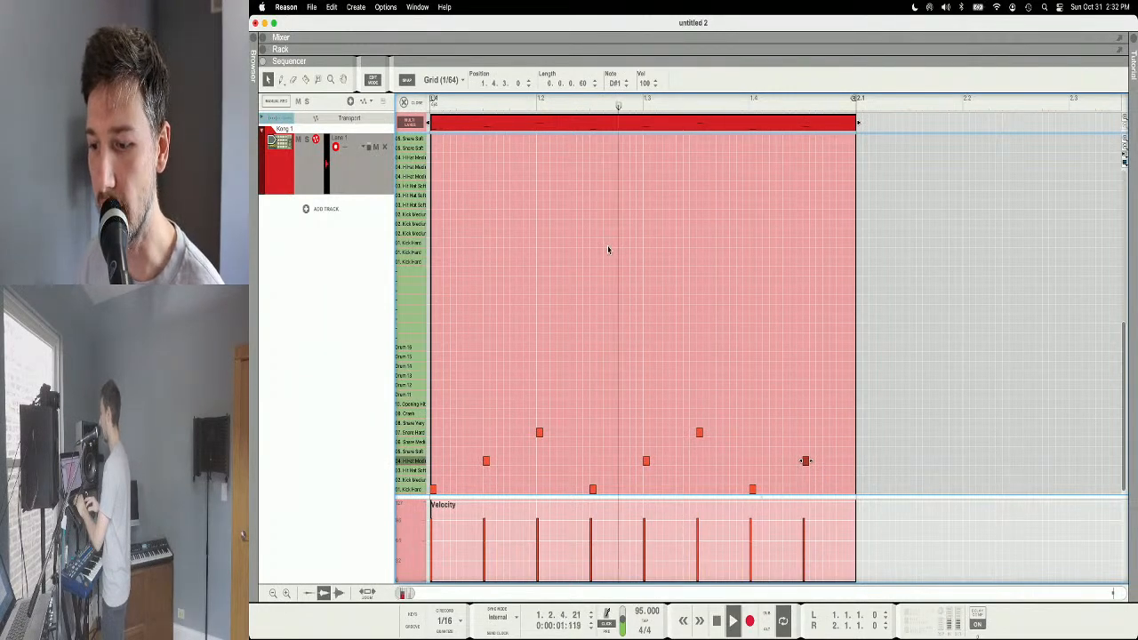
pyautogui.press('space')
# Step: Close the clip editor, set the tempo to 175 BPM, and play the pattern from bar 1
pyautogui.press('Tab')
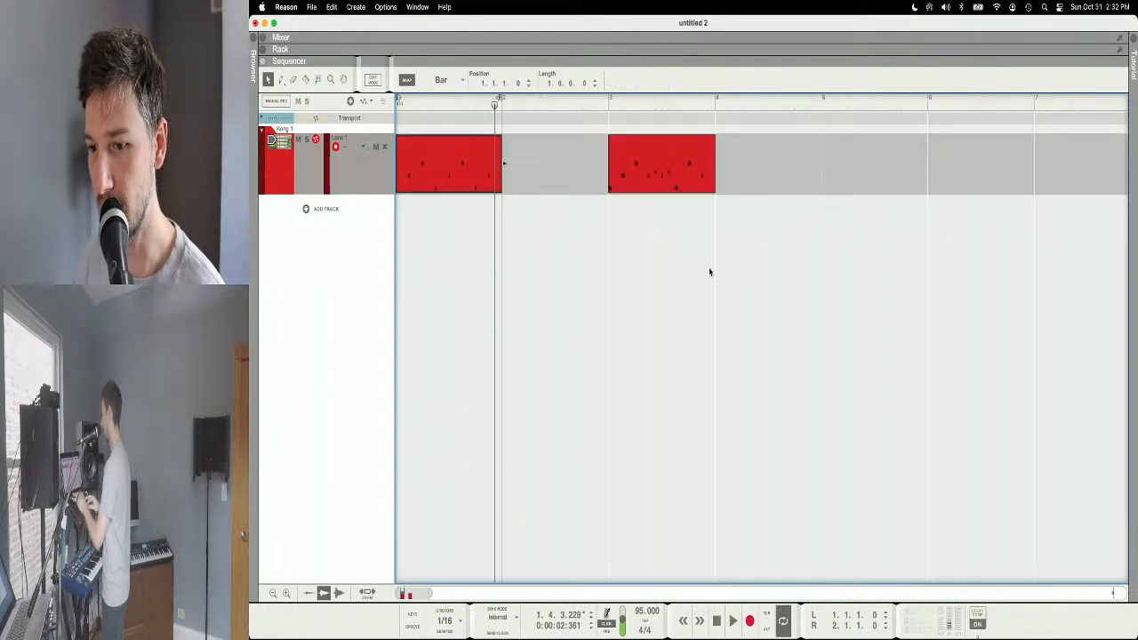
pyautogui.doubleClick(640, 614)
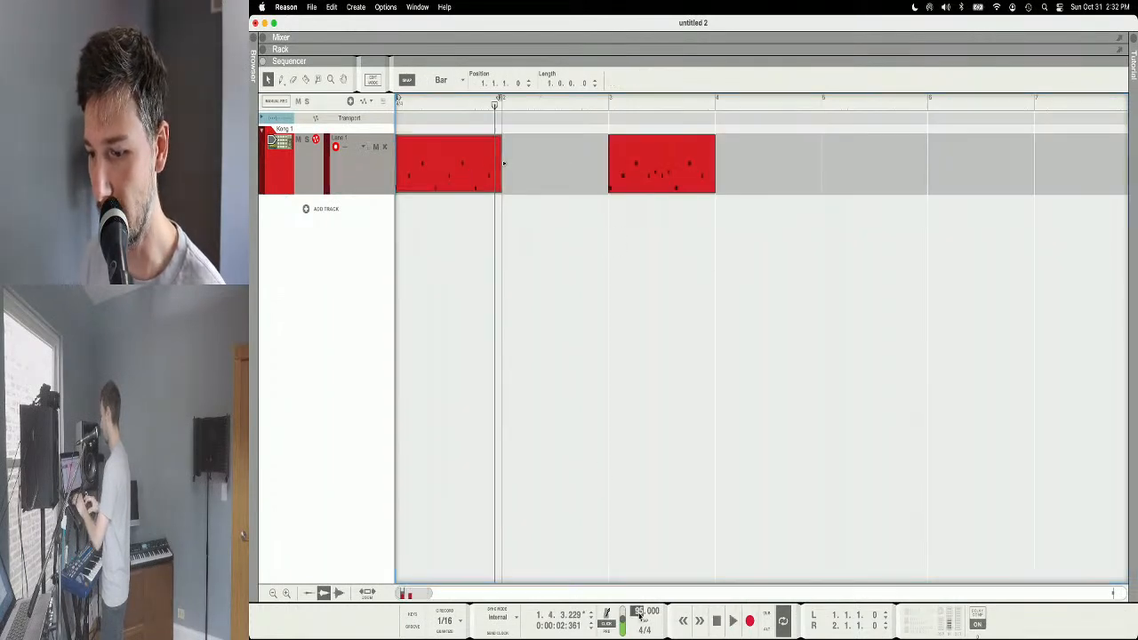
pyautogui.write('17')
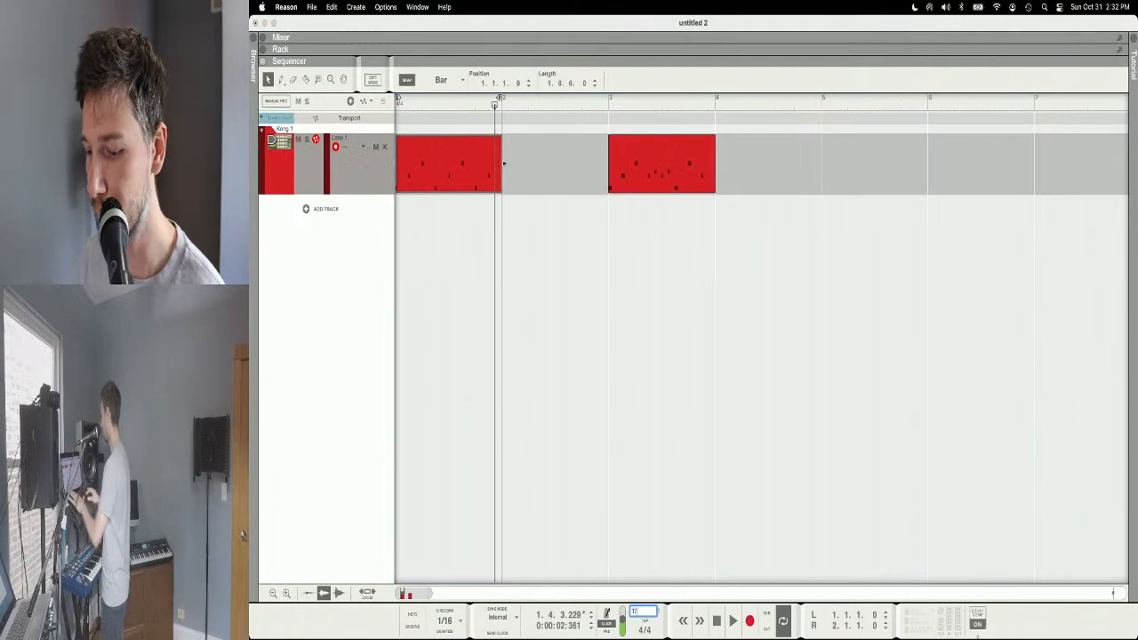
pyautogui.write('5')
pyautogui.press('Return')
pyautogui.moveTo(448, 99); pyautogui.dragTo(373, 110)
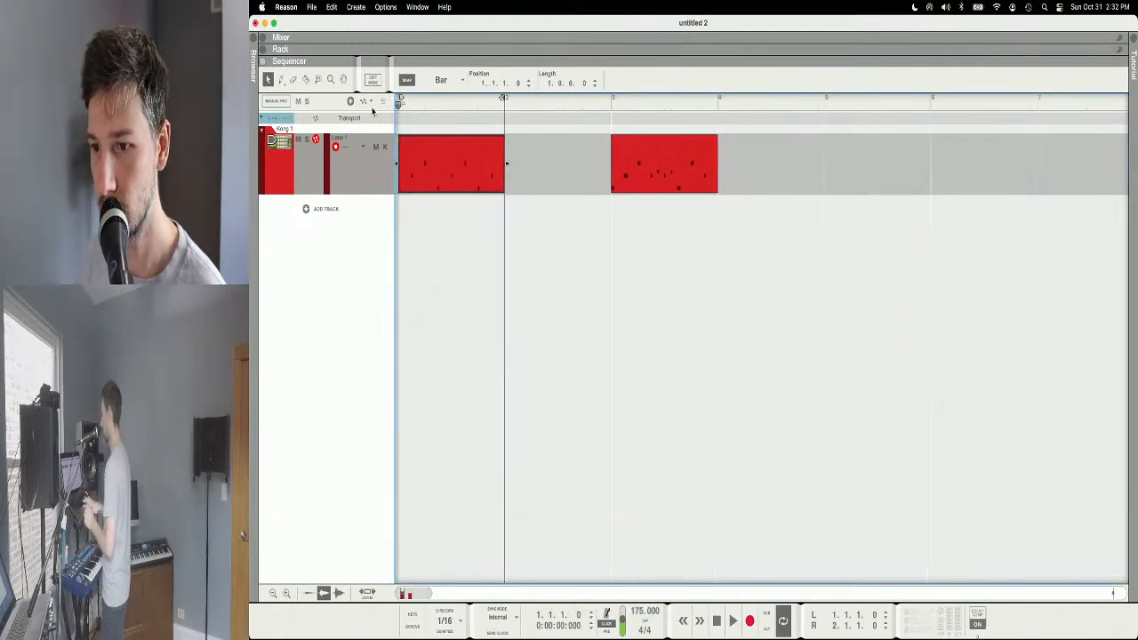
pyautogui.press('space')
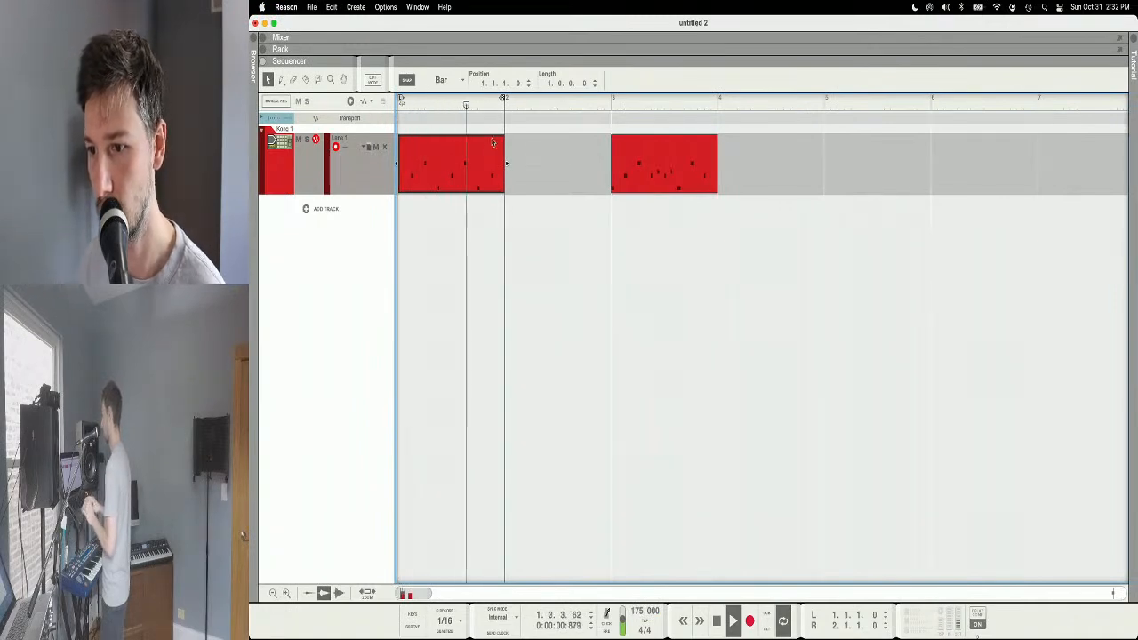
# Step: Move the bar 3 clip to bar 2 and audition the two clips, looped together and individually
pyautogui.moveTo(650, 167); pyautogui.dragTo(543, 166)
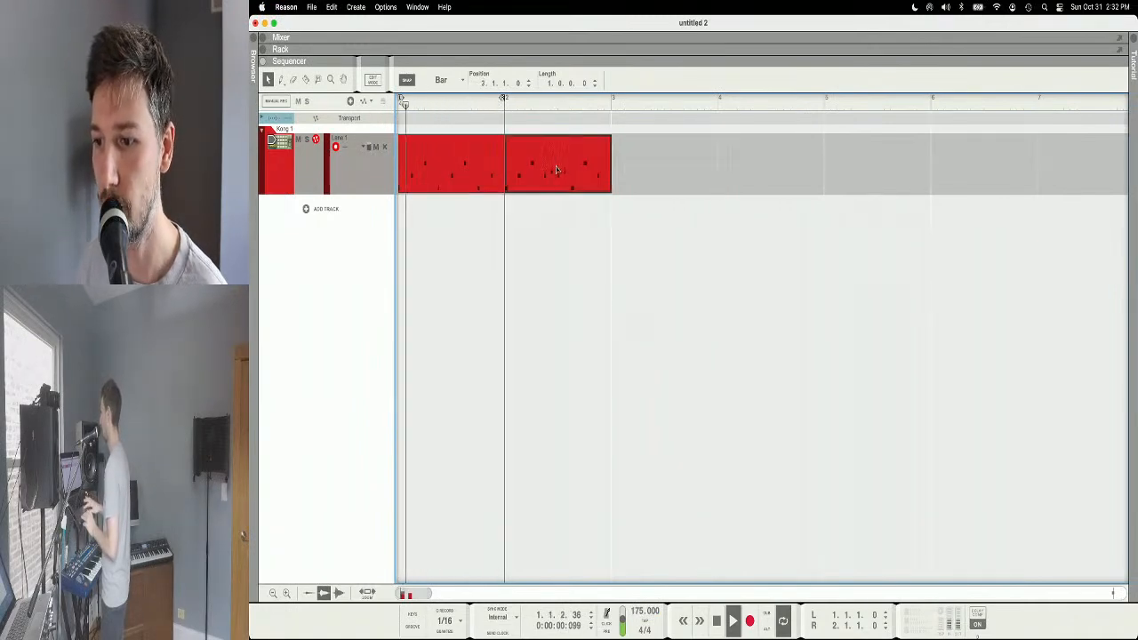
pyautogui.moveTo(503, 98); pyautogui.dragTo(611, 104)
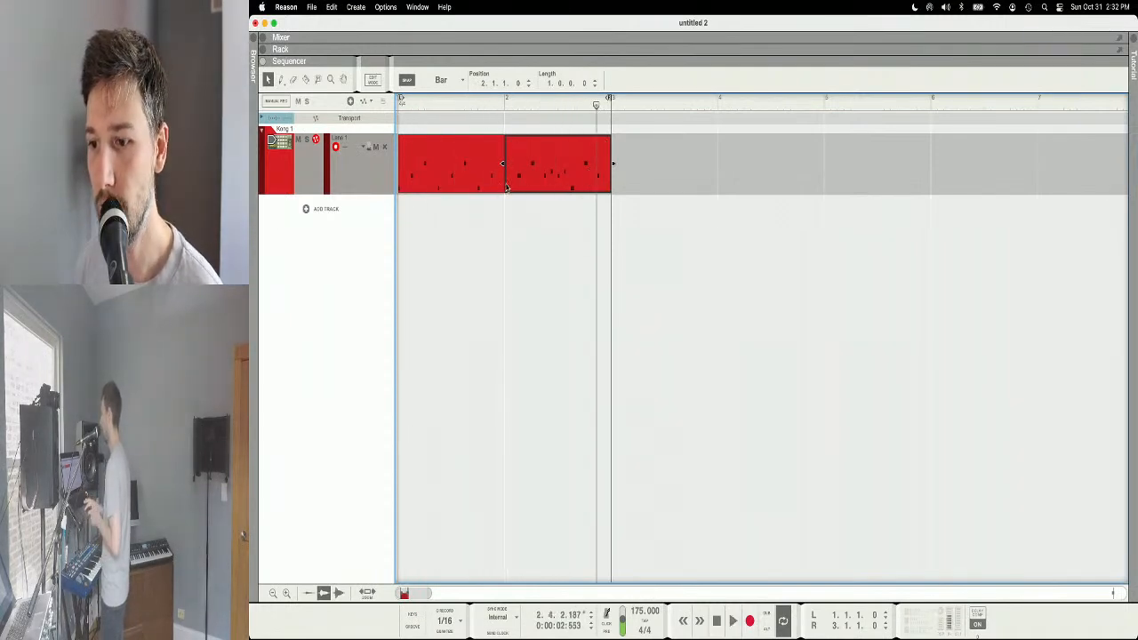
pyautogui.click(434, 155)
pyautogui.press('p')
pyautogui.click(523, 172)
pyautogui.press('p')
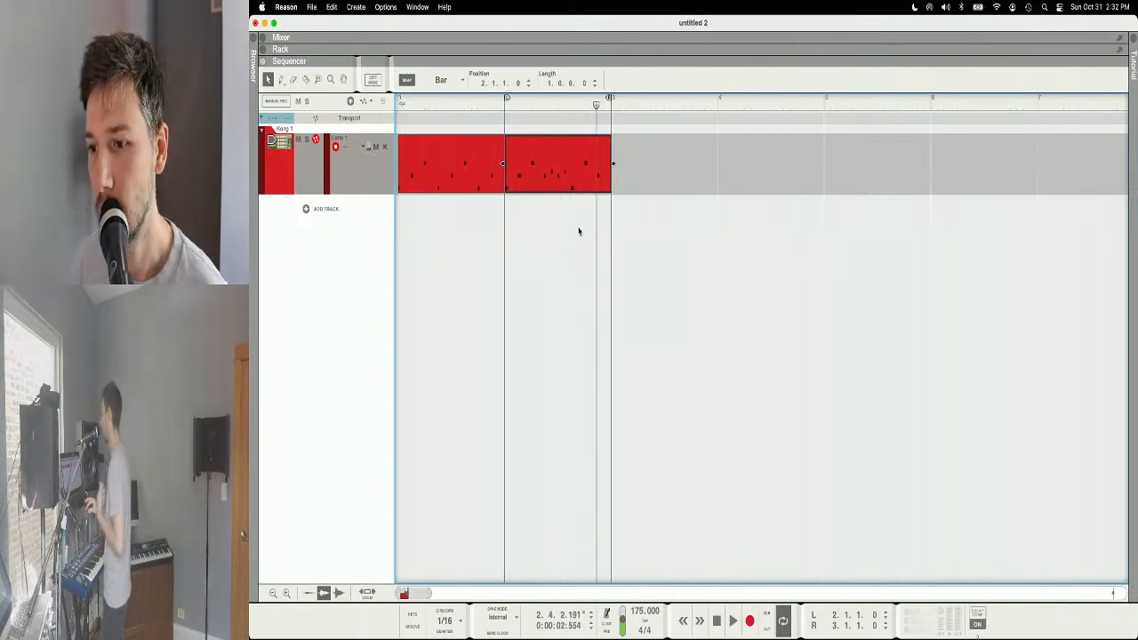
# Step: Move the bar 2 clip back to bar 3 with the loop around it, and duplicate it to bar 4
pyautogui.moveTo(577, 180); pyautogui.dragTo(643, 176)
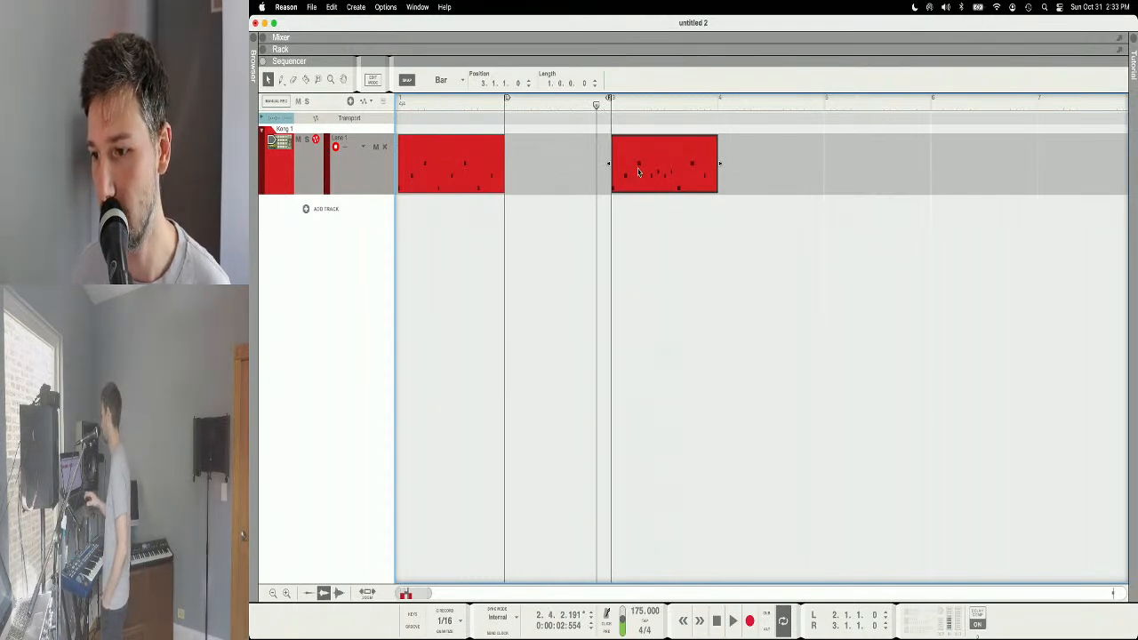
pyautogui.press('super+l')
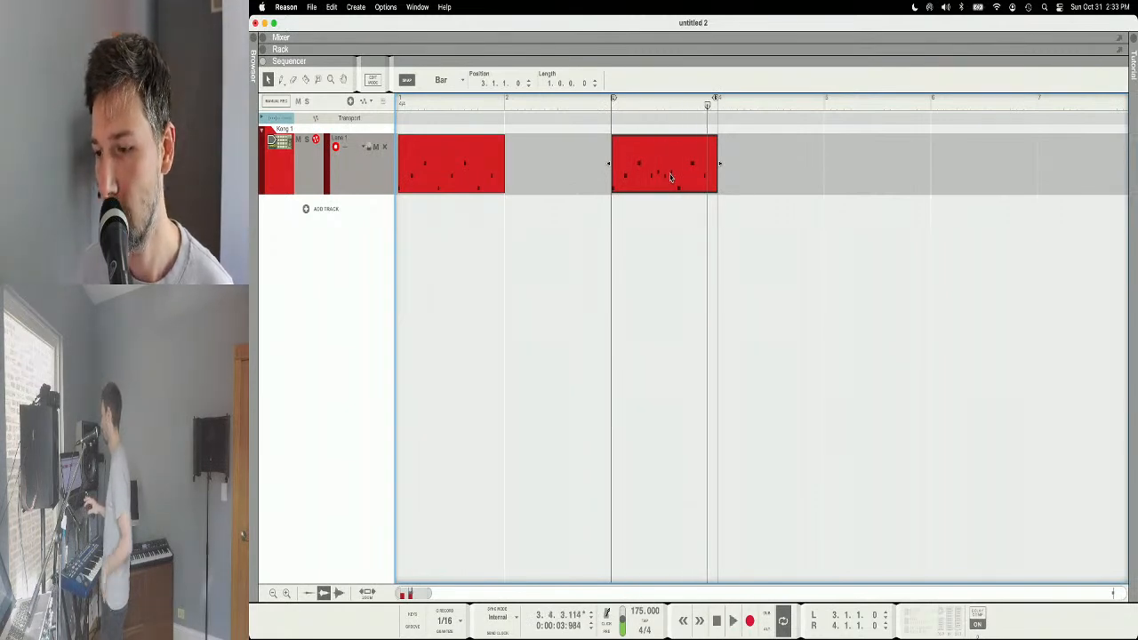
pyautogui.press('super+d')
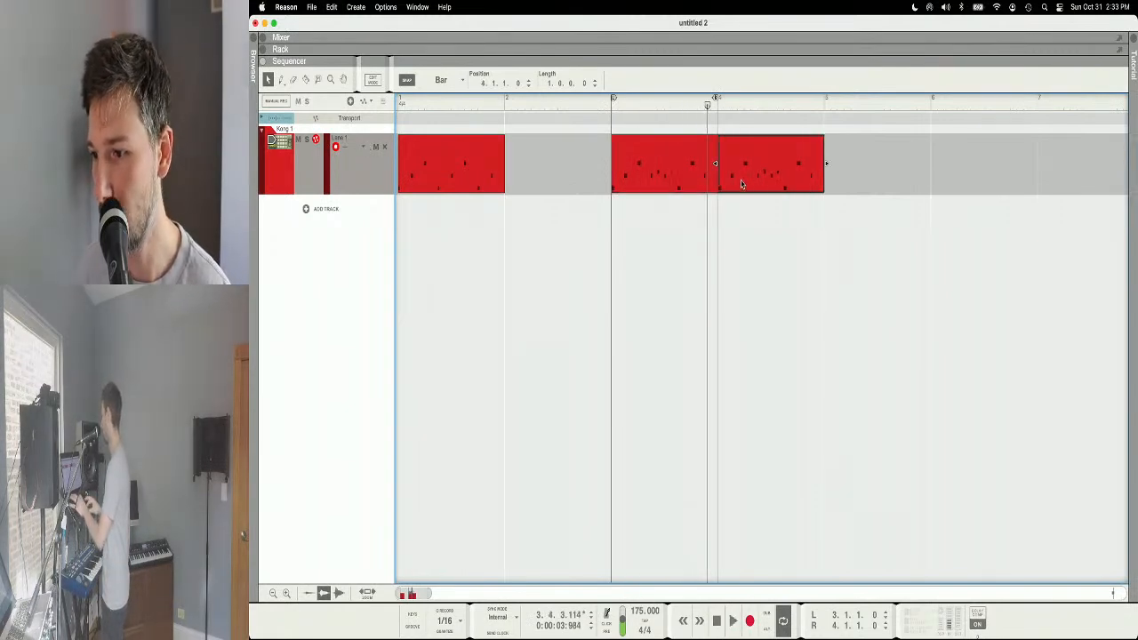
# Step: In the bar 4 clip, copy the Kick Hard note at 4.1.1.0 to 4.1.3.0
pyautogui.doubleClick(747, 182)
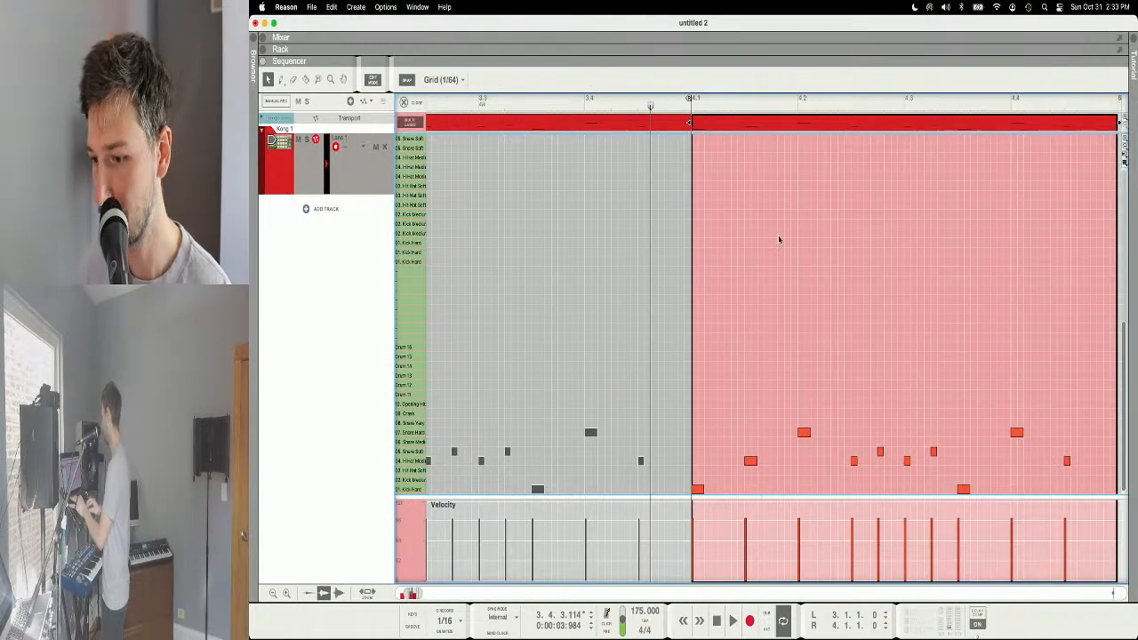
pyautogui.hscroll(2, 779, 239)
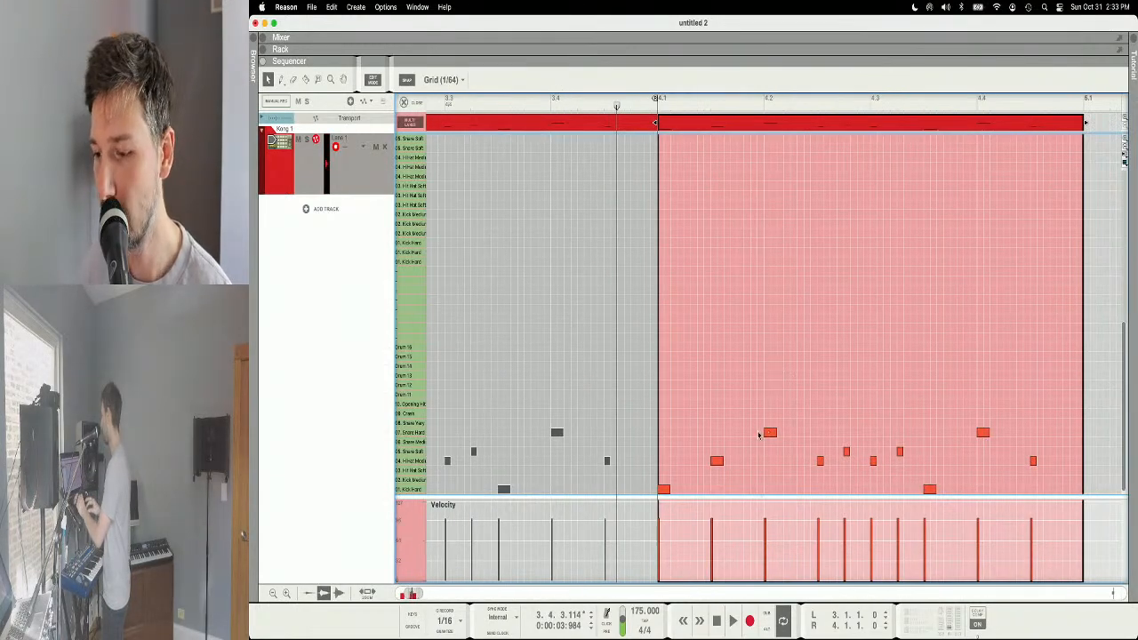
pyautogui.click(666, 490)
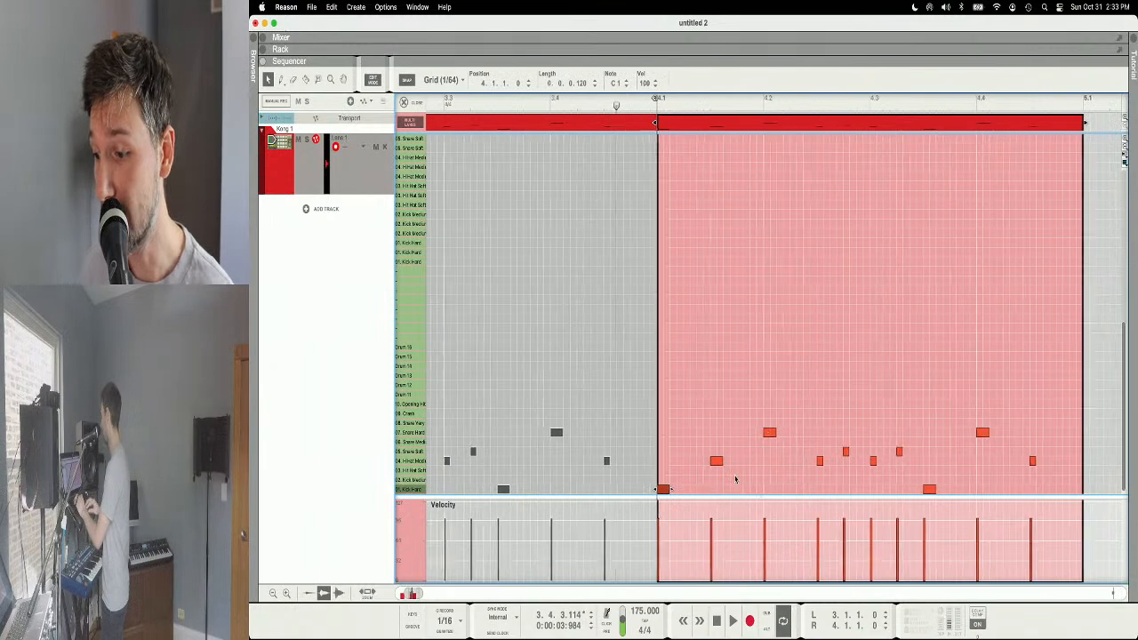
pyautogui.hscroll(5, 735, 480)
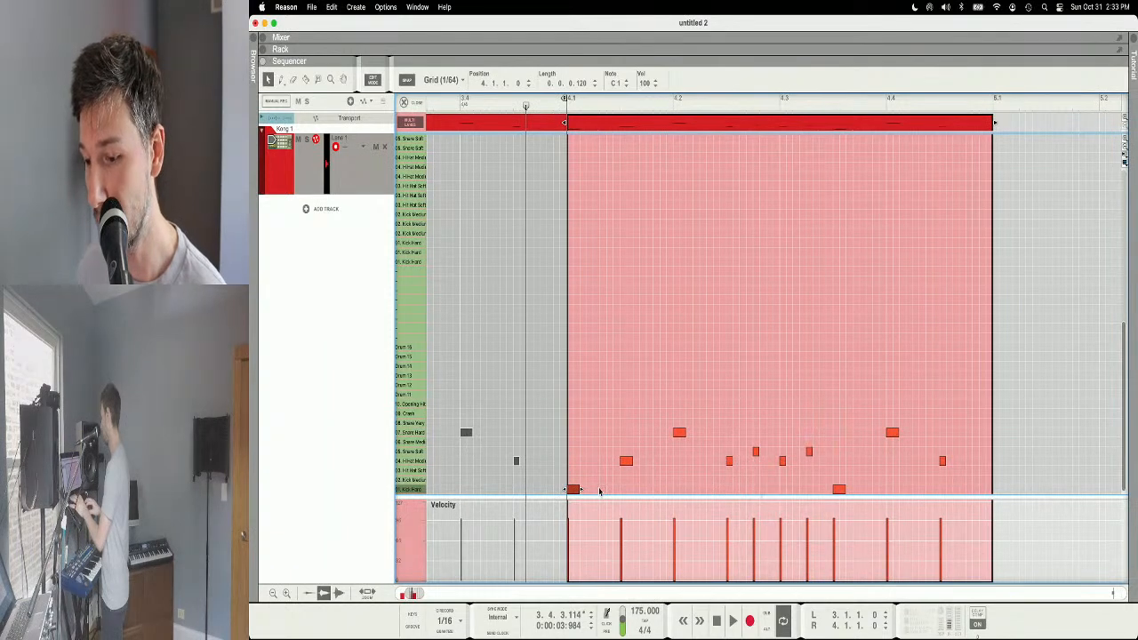
pyautogui.moveTo(579, 492); pyautogui.dragTo(622, 494)
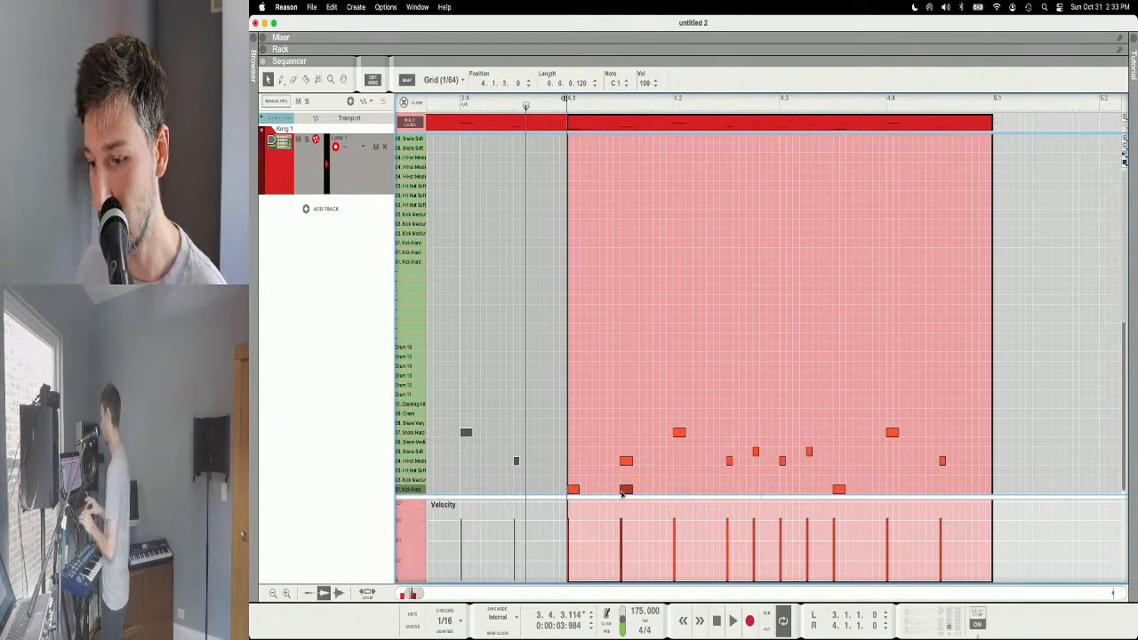
# Step: Play from bar 4, and set the loop around the bar 4 clip to audition its new kick
pyautogui.click(567, 102)
pyautogui.press('space')
pyautogui.press('space')
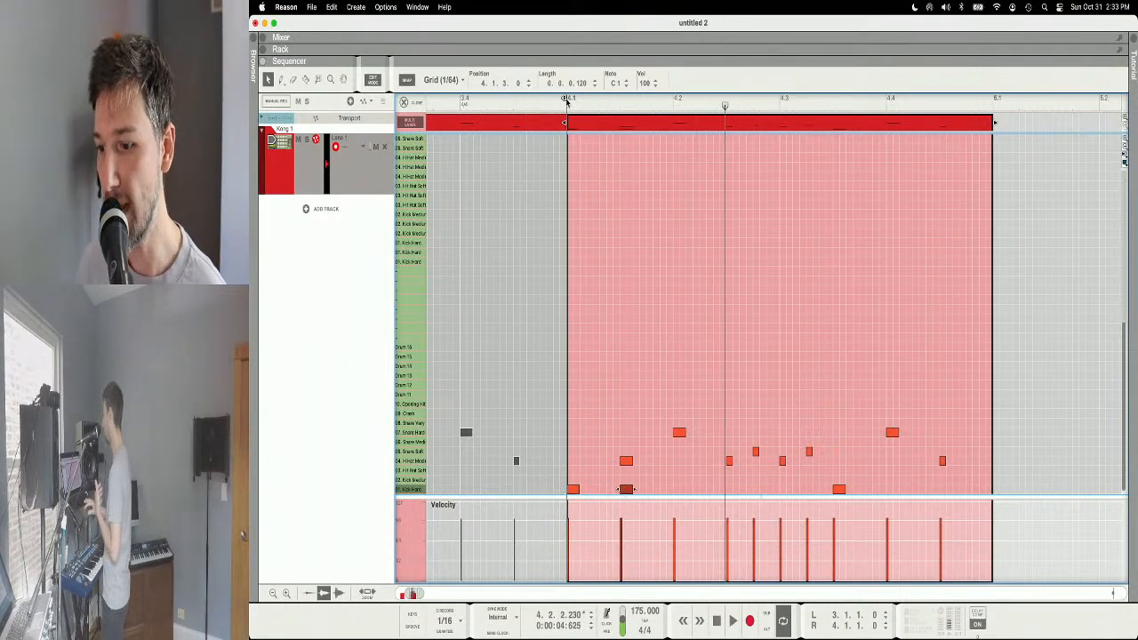
pyautogui.press('space')
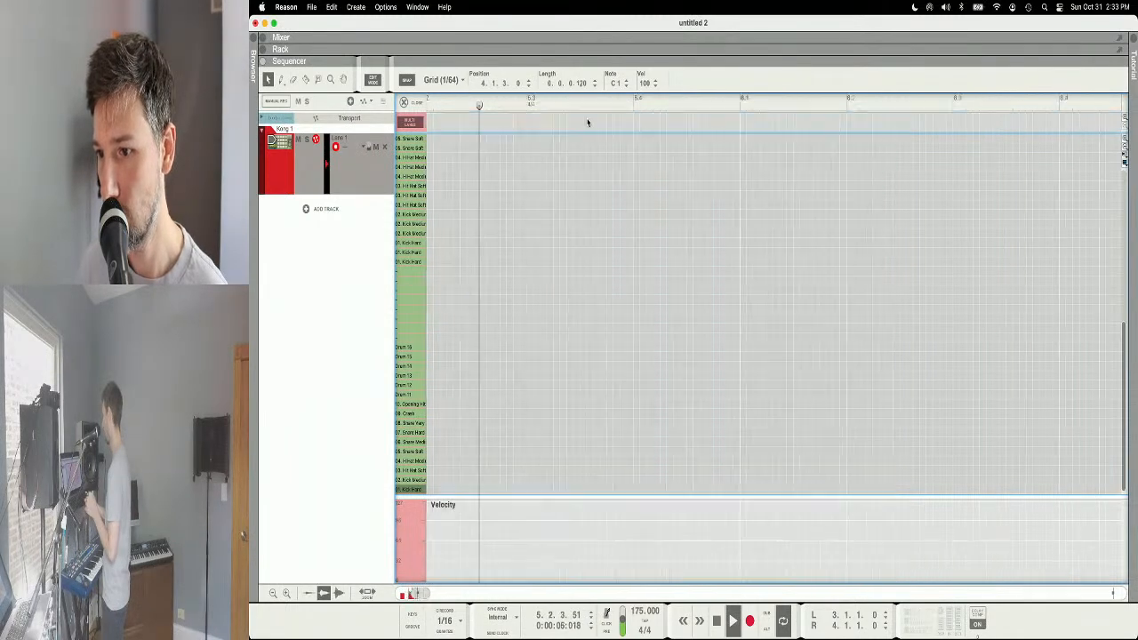
pyautogui.press('space')
pyautogui.press('Escape')
pyautogui.hscroll(-5, 542, 140)
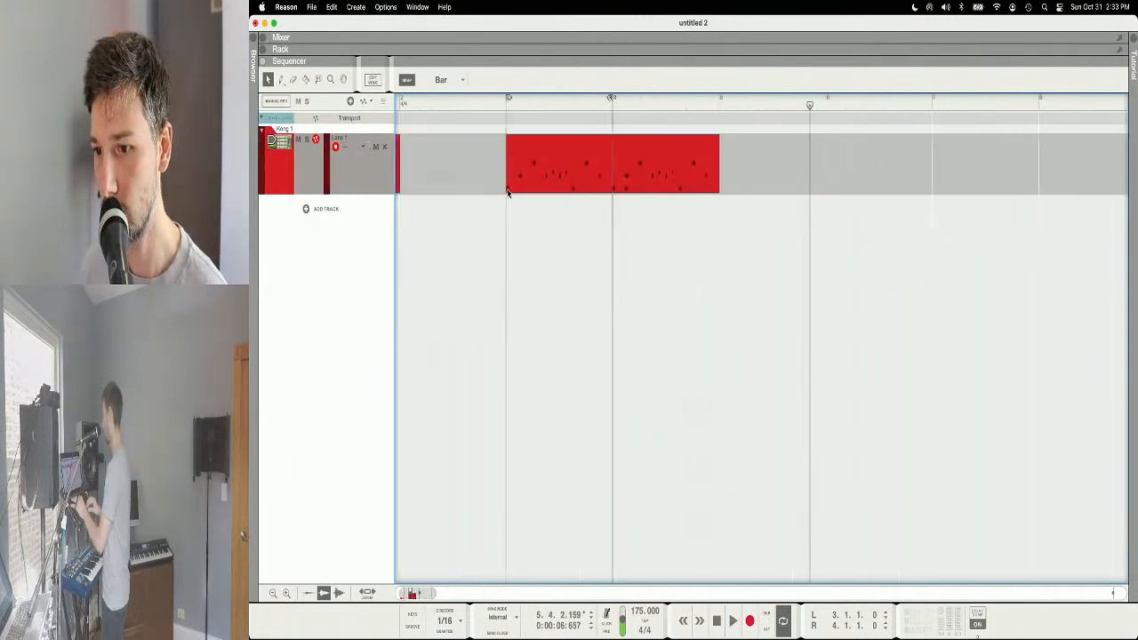
pyautogui.click(716, 186)
pyautogui.press('p')
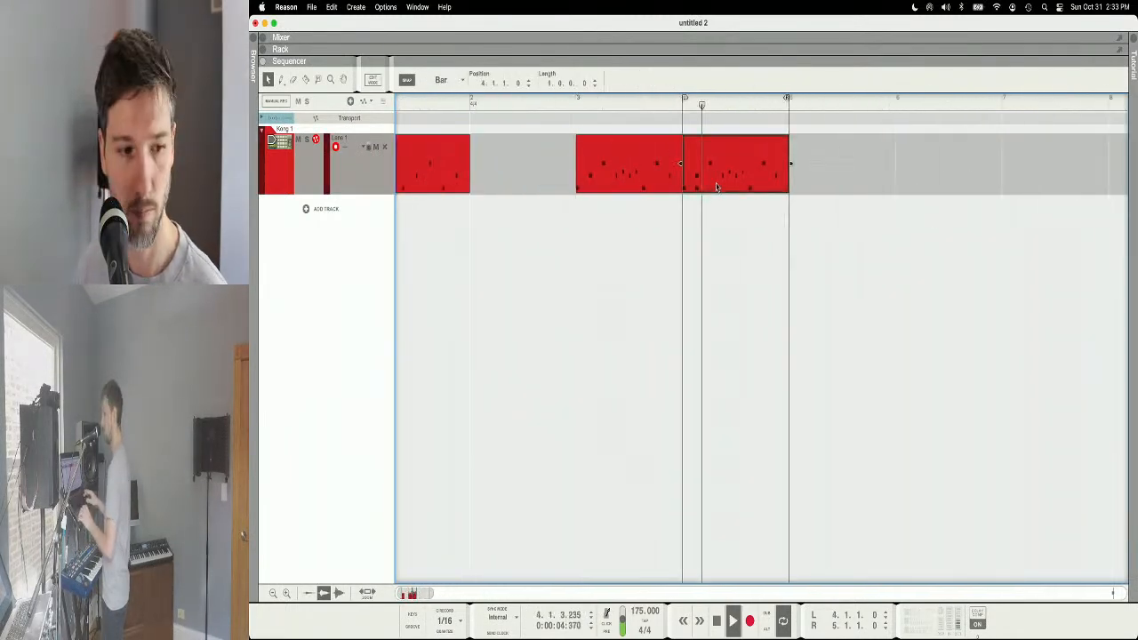
pyautogui.press('super+Tab')
pyautogui.press('super+Tab')
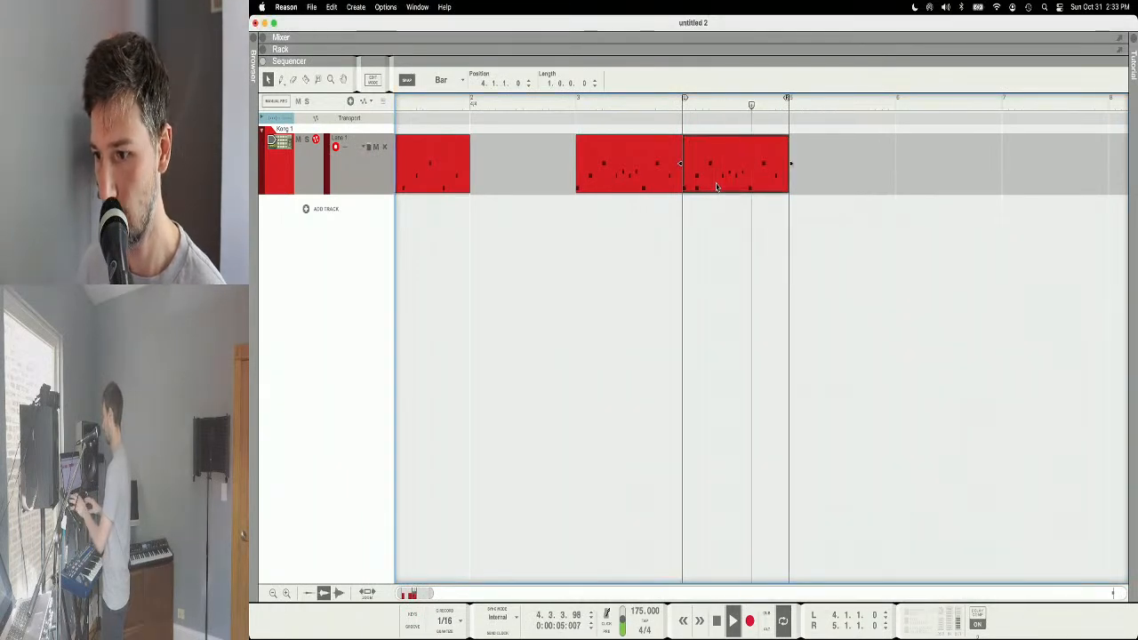
# Step: In the bar 4 clip, duplicate the Snare Hard note at 4.4.1.0 three times to form a roll, and audition it
pyautogui.doubleClick(716, 186)
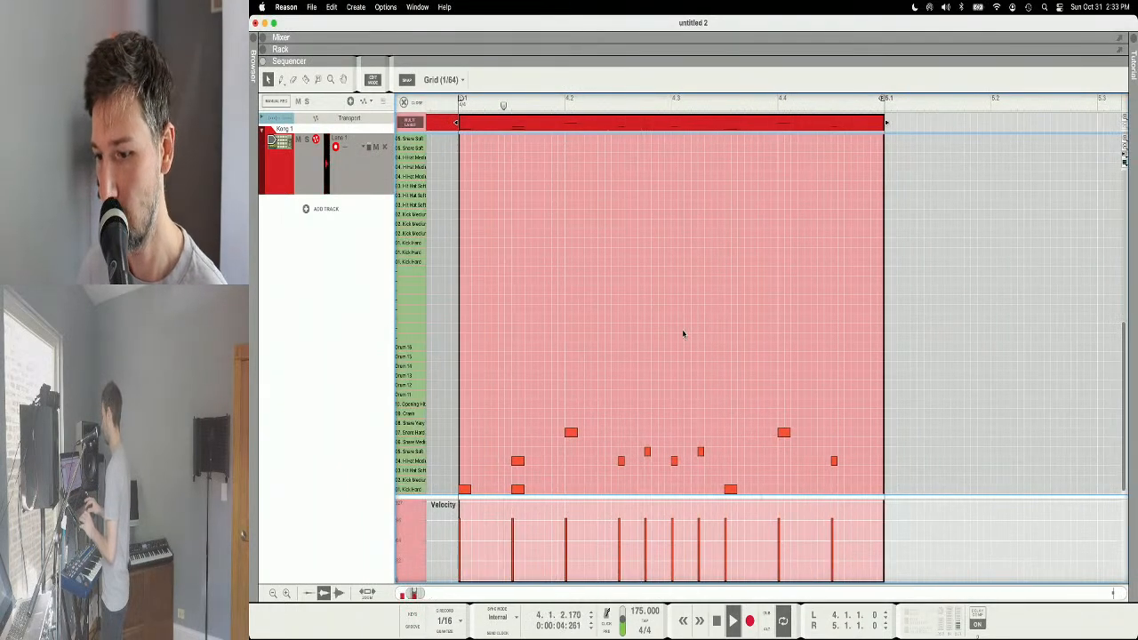
pyautogui.click(786, 434)
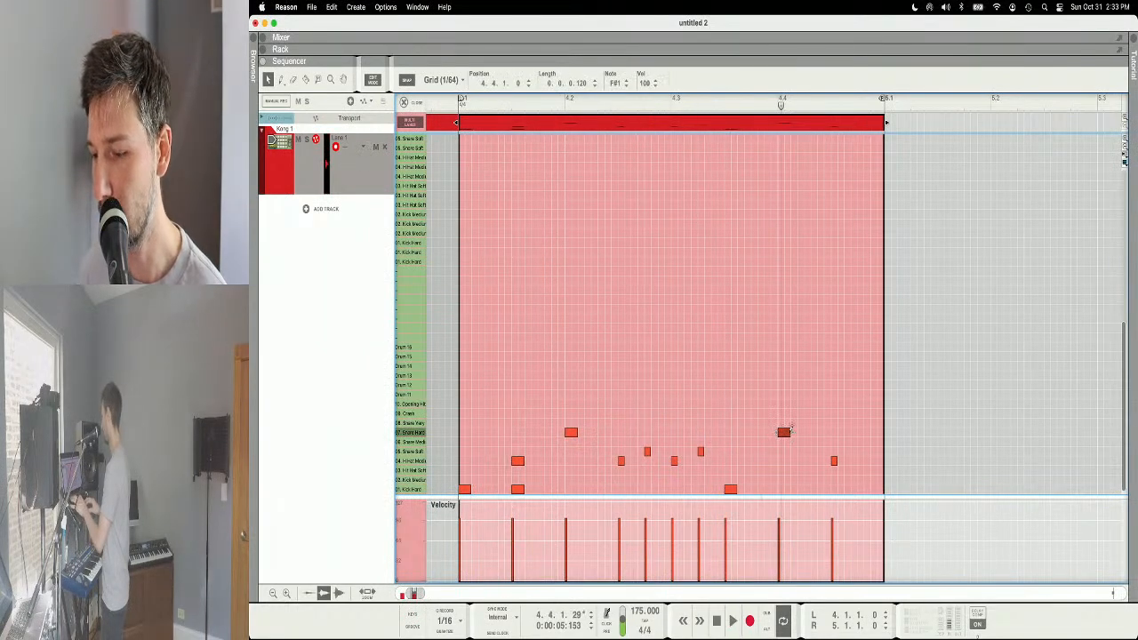
pyautogui.press('super+d')
pyautogui.press('super+d')
pyautogui.press('super+d')
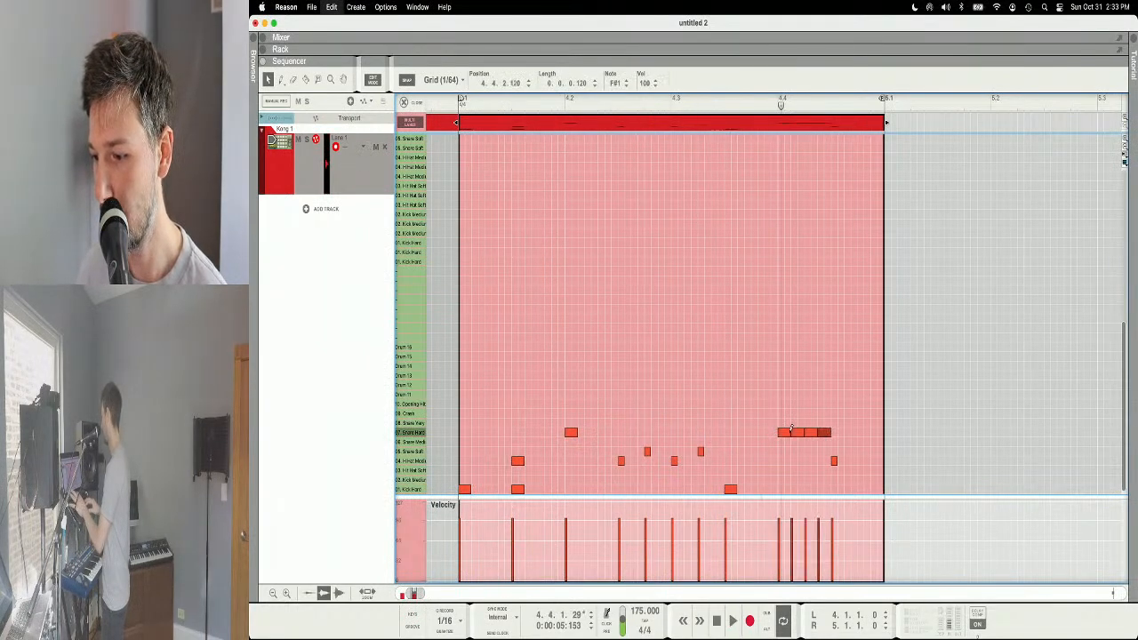
pyautogui.press('space')
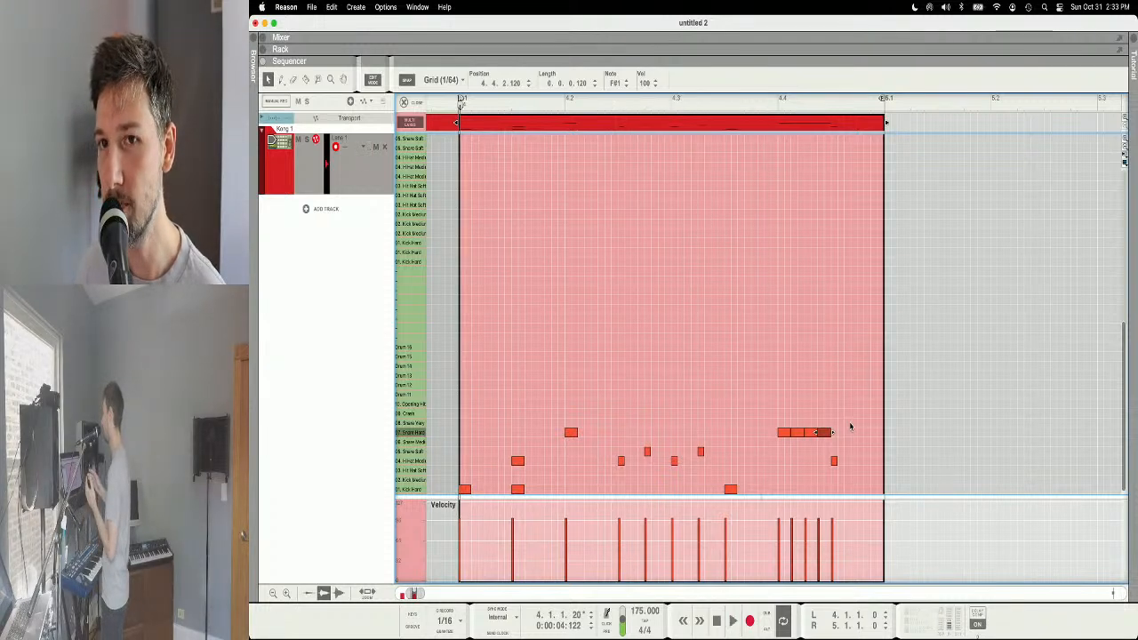
# Step: Move the bar 4 clip to bar 6 and duplicate the bar 3 clip into bars 4 and 5
pyautogui.press('super+e')
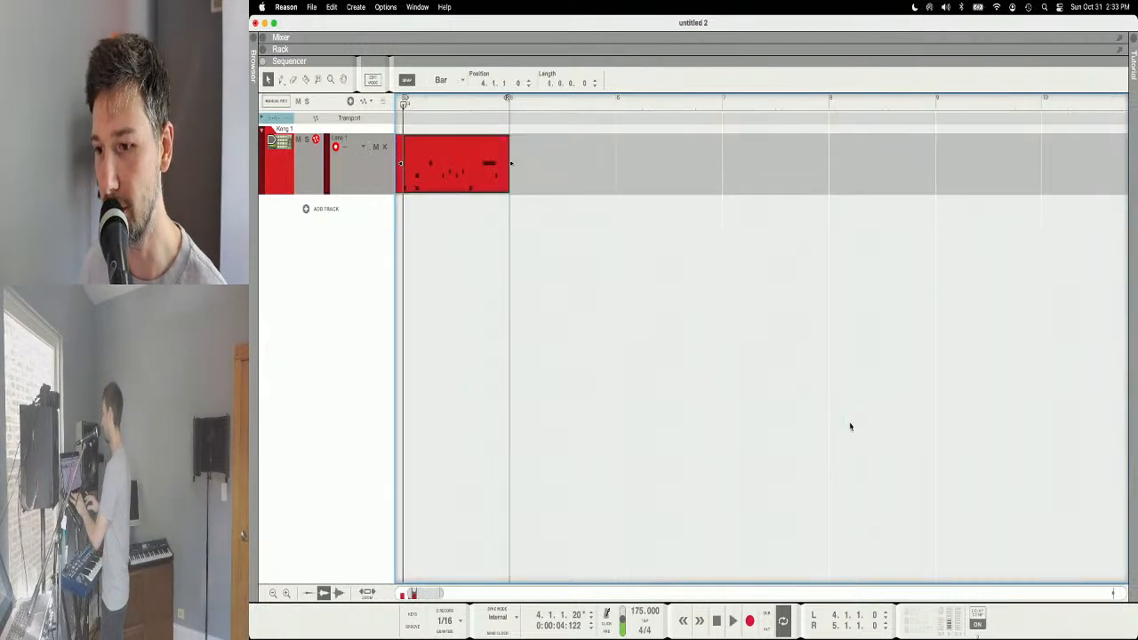
pyautogui.hscroll(-4, 851, 427)
pyautogui.moveTo(673, 187); pyautogui.dragTo(845, 178)
pyautogui.click(577, 180)
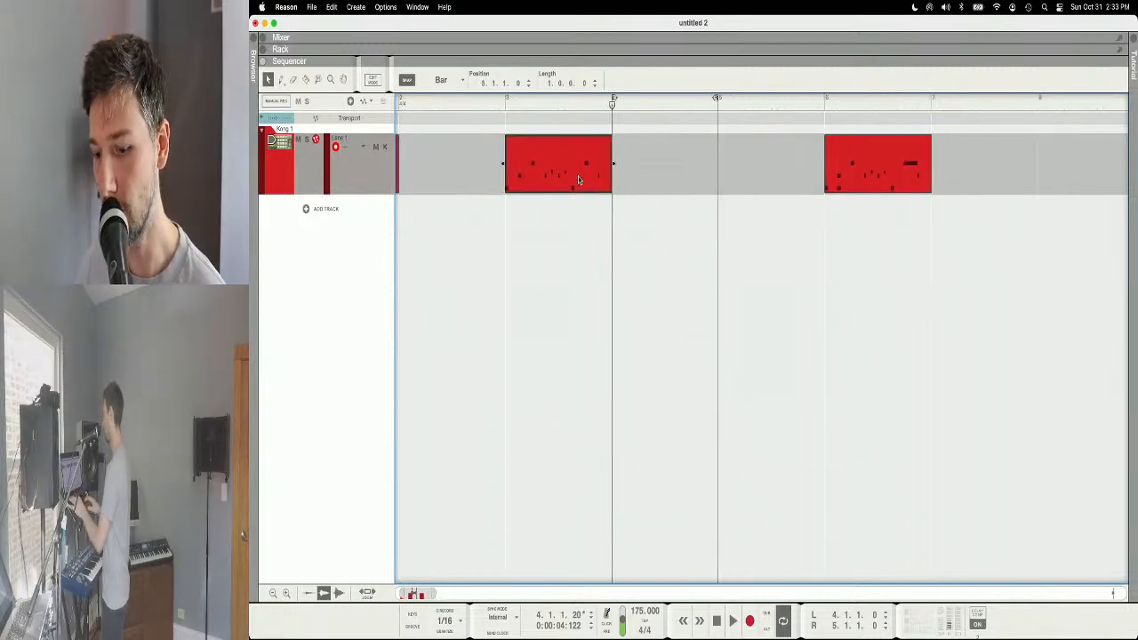
pyautogui.press('super+d')
pyautogui.press('super+d')
# Step: Select the four clips in bars 3 to 6, loop them, and play the phrase
pyautogui.click(885, 162)
pyautogui.moveTo(577, 207); pyautogui.dragTo(908, 154)
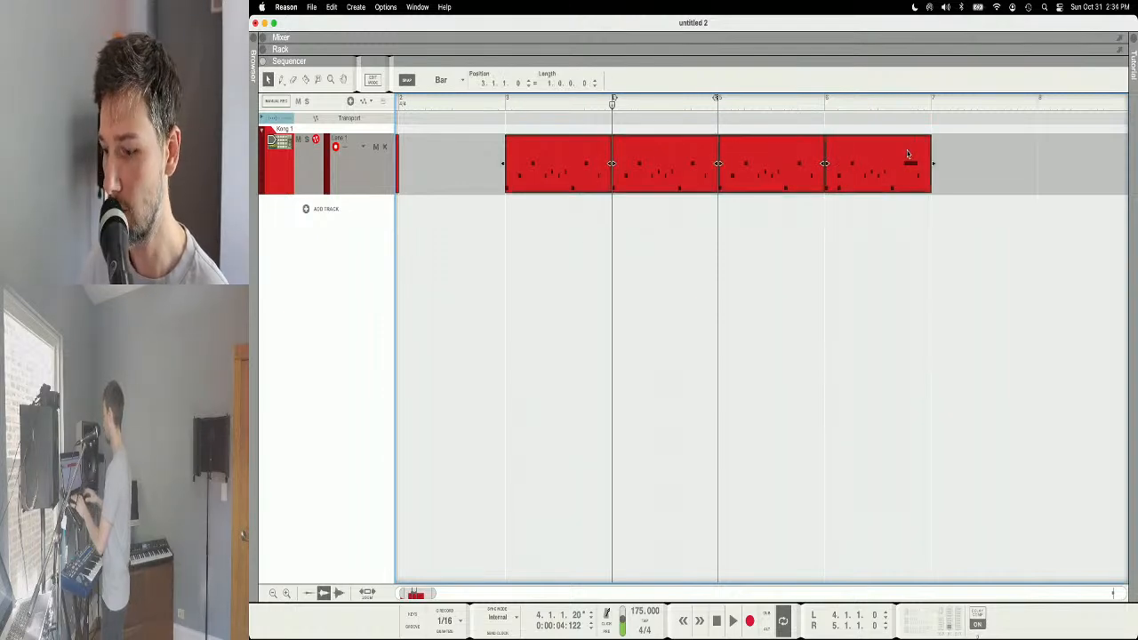
pyautogui.press('p')
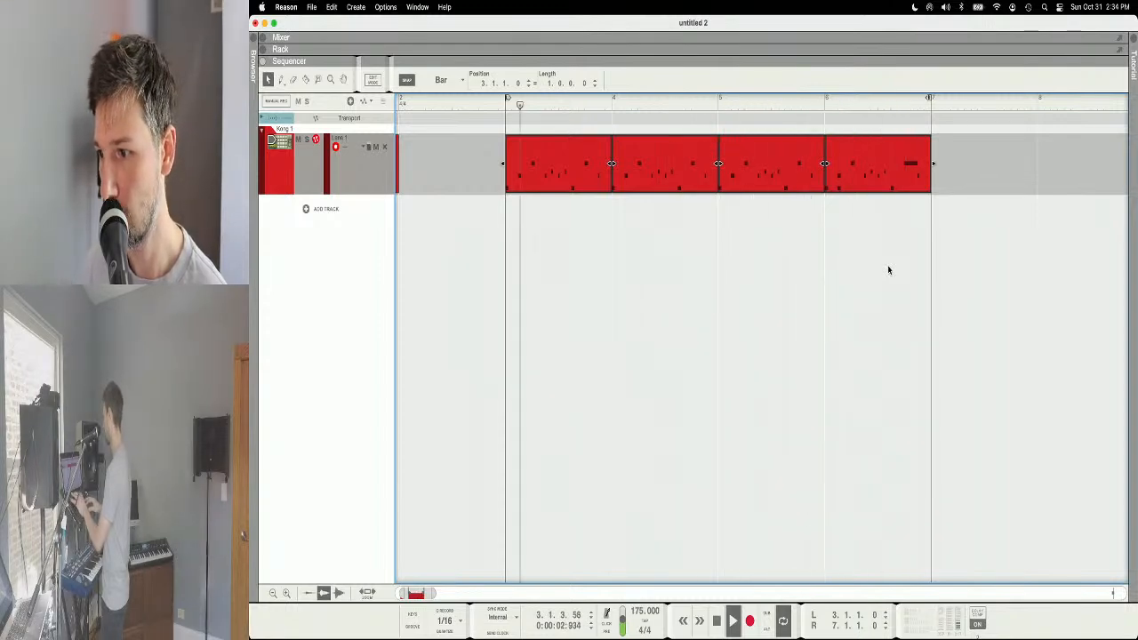
# Step: In the bar 6 clip, duplicate the four-note Snare Hard roll at 6.4.1.0 to fill the rest of the bar
pyautogui.click(893, 185)
pyautogui.doubleClick(893, 185)
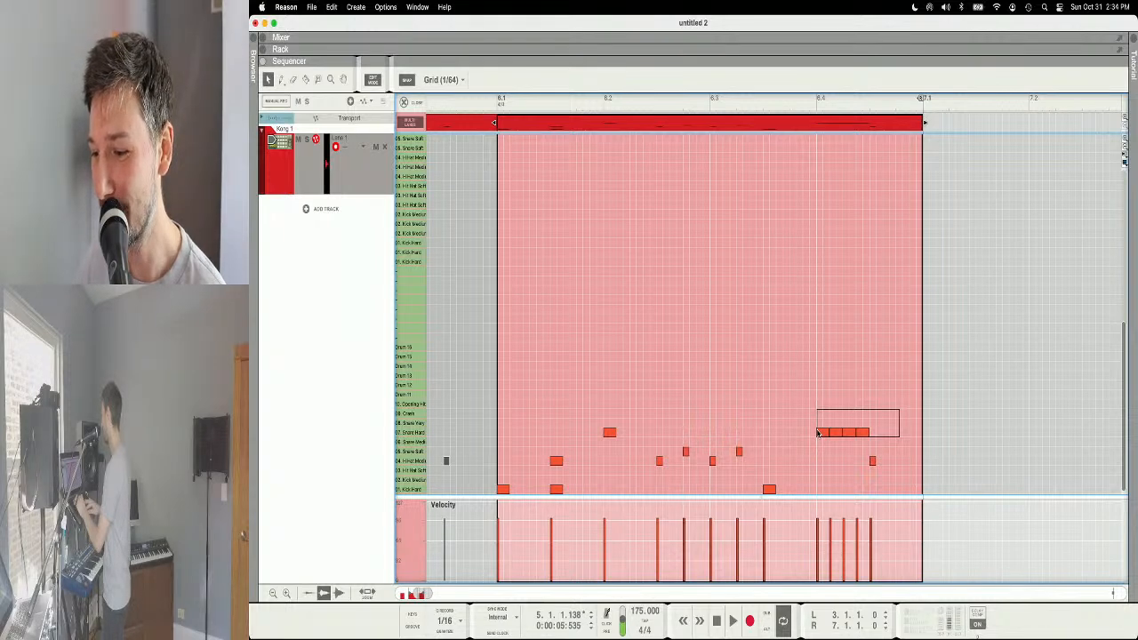
pyautogui.moveTo(818, 433)
pyautogui.mouseDown()
pyautogui.moveTo(874, 443)
pyautogui.moveTo(806, 441)
pyautogui.mouseUp()
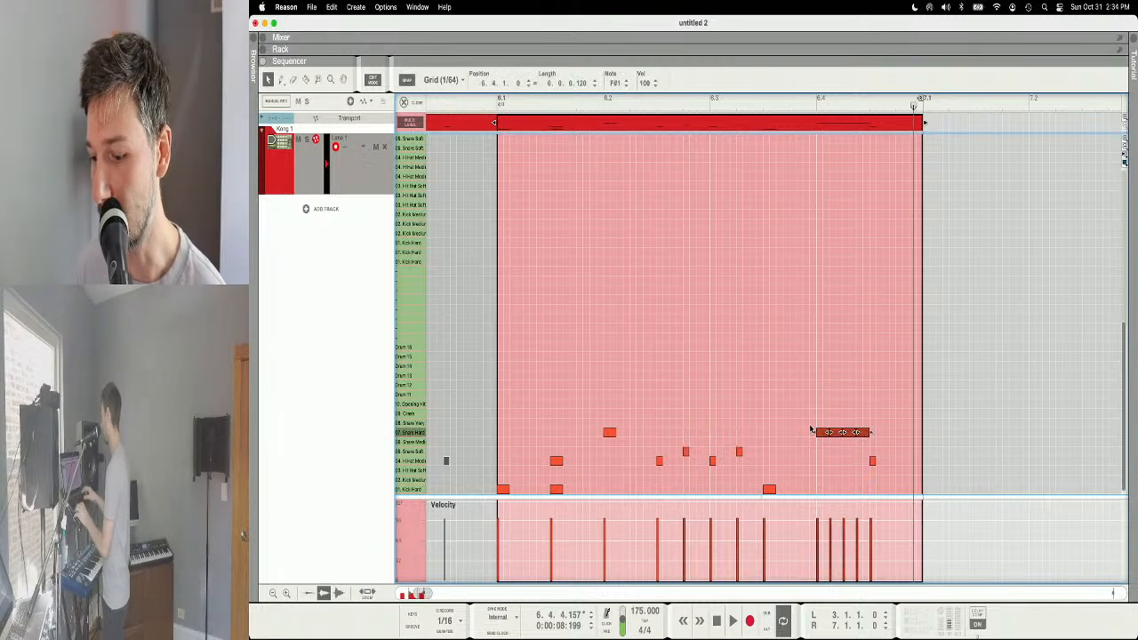
pyautogui.press('super+d')
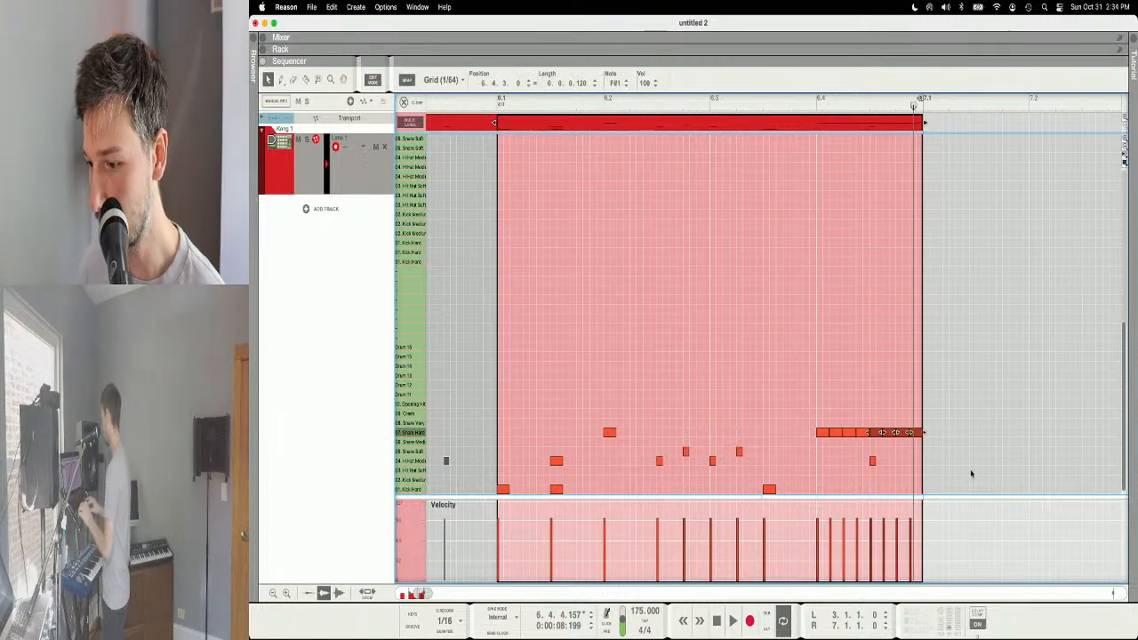
pyautogui.press('super+d')
# Step: Select all eight Snare Hard roll notes from 6.4.1.0 and scale their tempo to double speed
pyautogui.moveTo(832, 432); pyautogui.dragTo(810, 431)
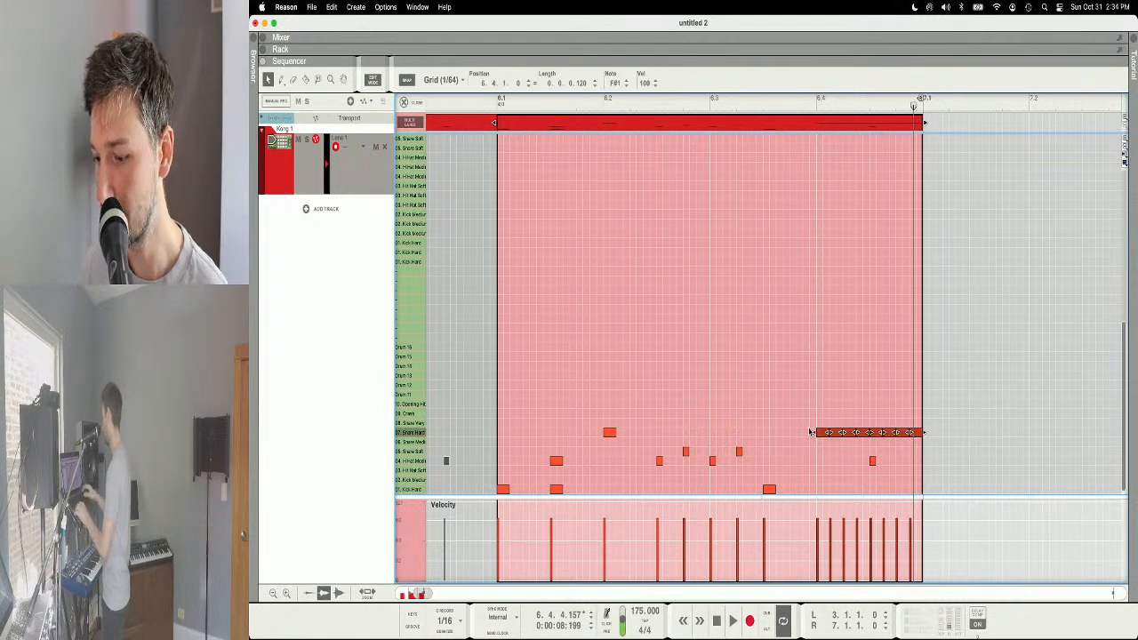
pyautogui.press('F8')
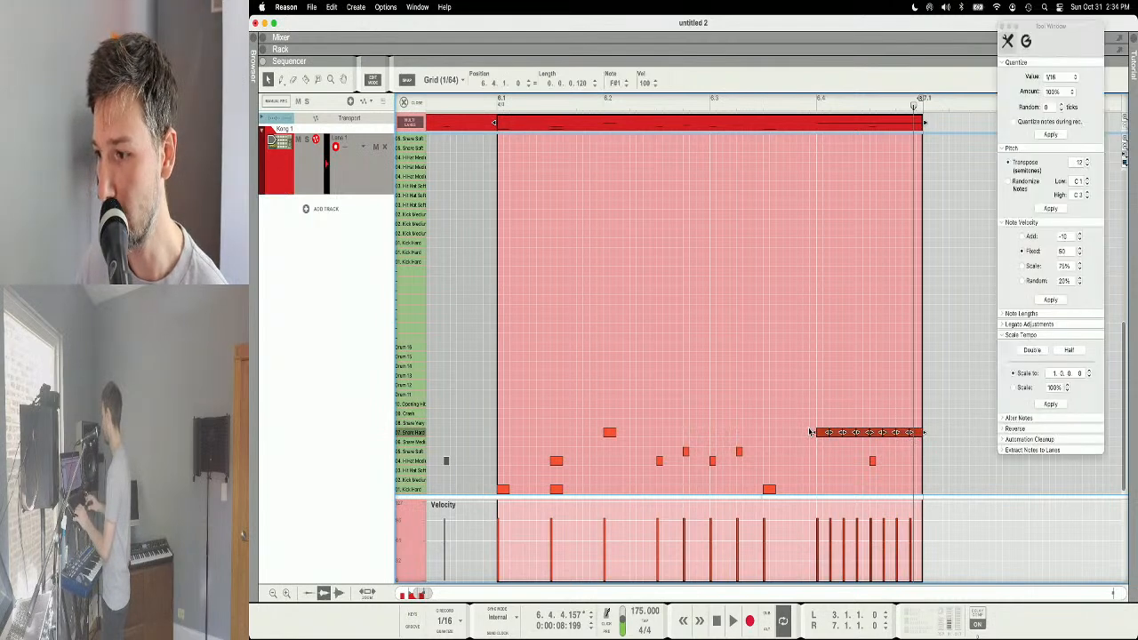
pyautogui.click(1030, 352)
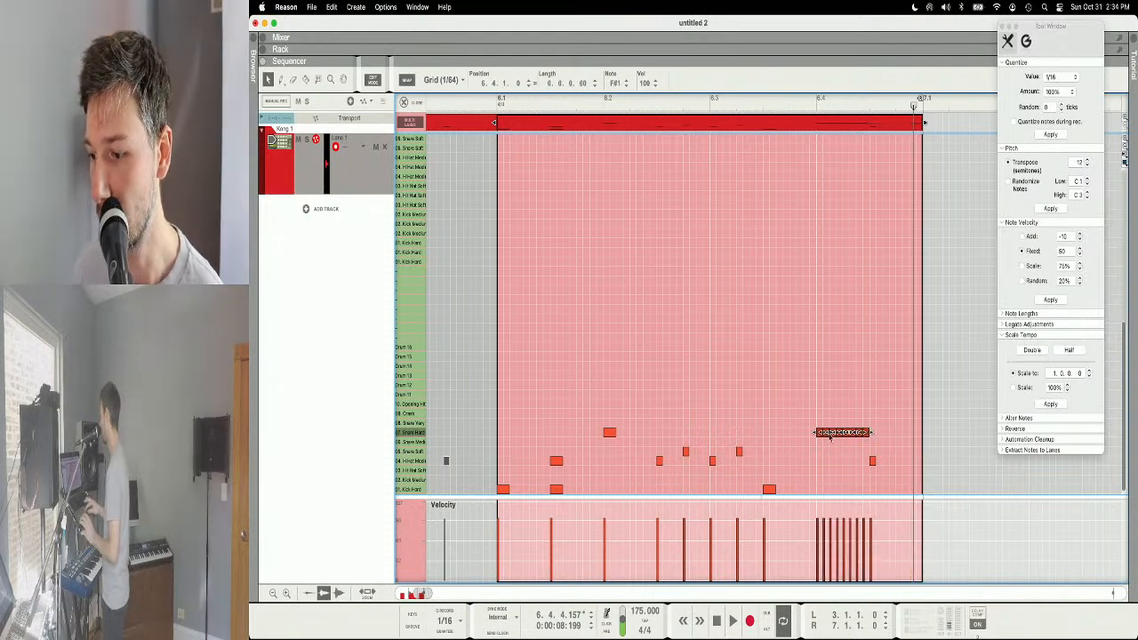
# Step: Play the double-speed snare roll from 6.4, return to the arrangement, and play the looped four-bar phrase
pyautogui.click(819, 106)
pyautogui.press('space')
pyautogui.press('space')
pyautogui.press('super+e')
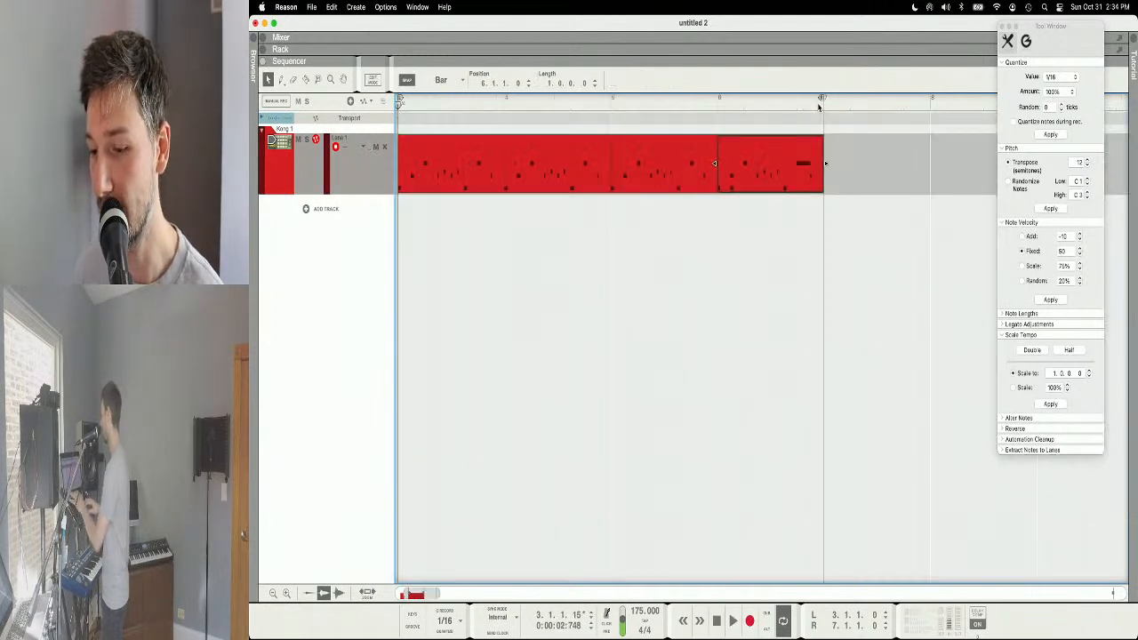
pyautogui.click(759, 205)
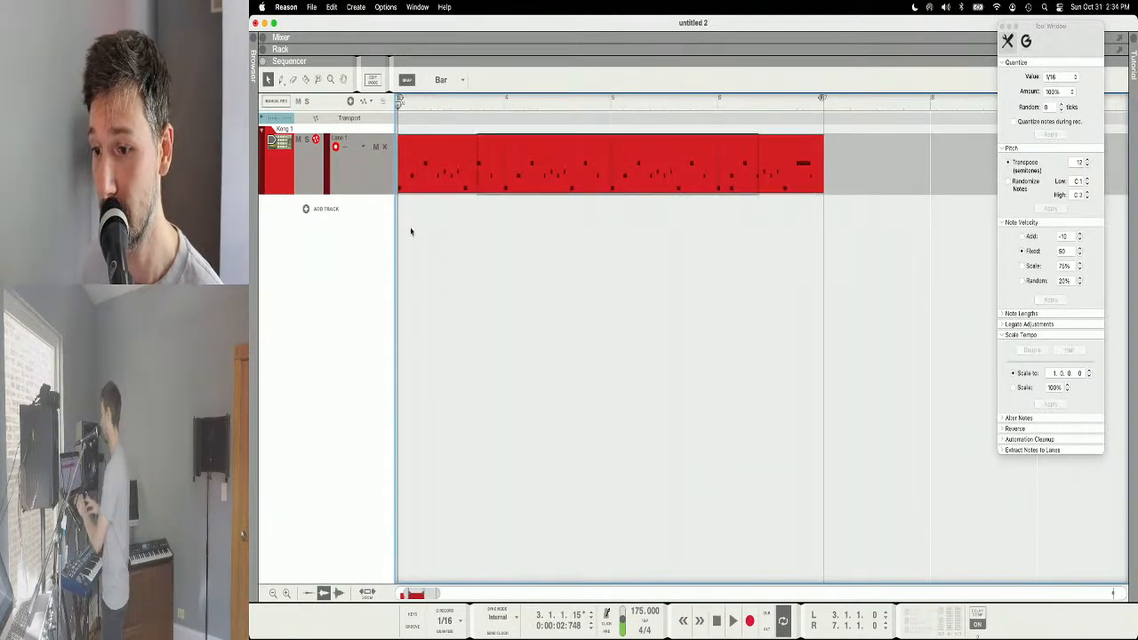
pyautogui.press('space')
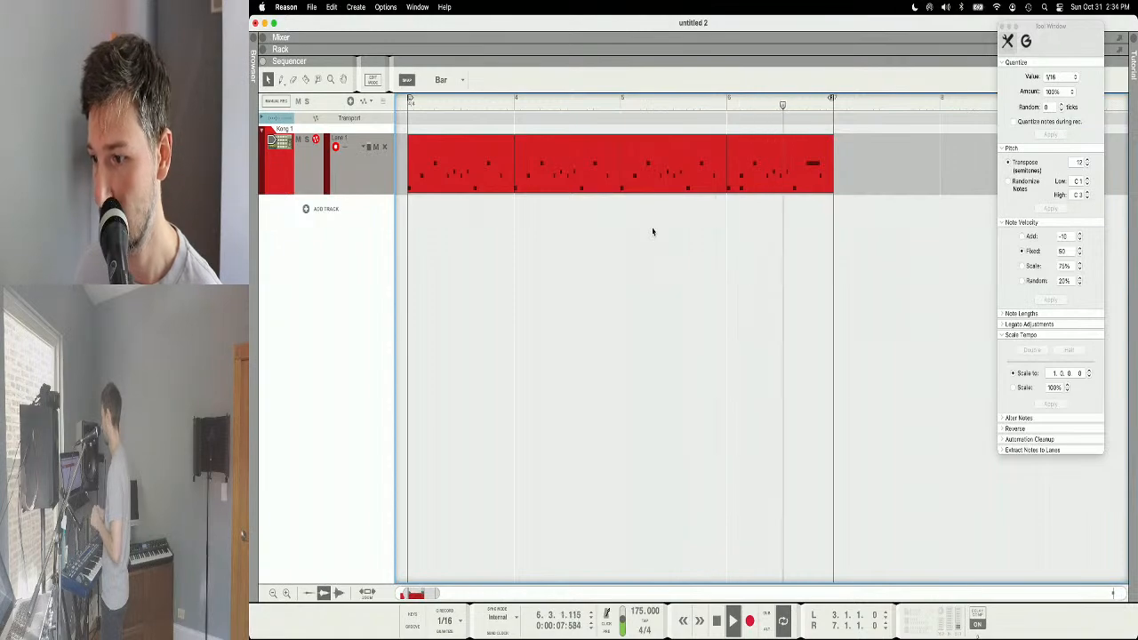
# Step: In the bar 6 clip, duplicate the Kick Hard note before the snare roll twice, ending at 6.3.4.120, and return to the arrangement
pyautogui.doubleClick(759, 186)
pyautogui.hscroll(6, 828, 289)
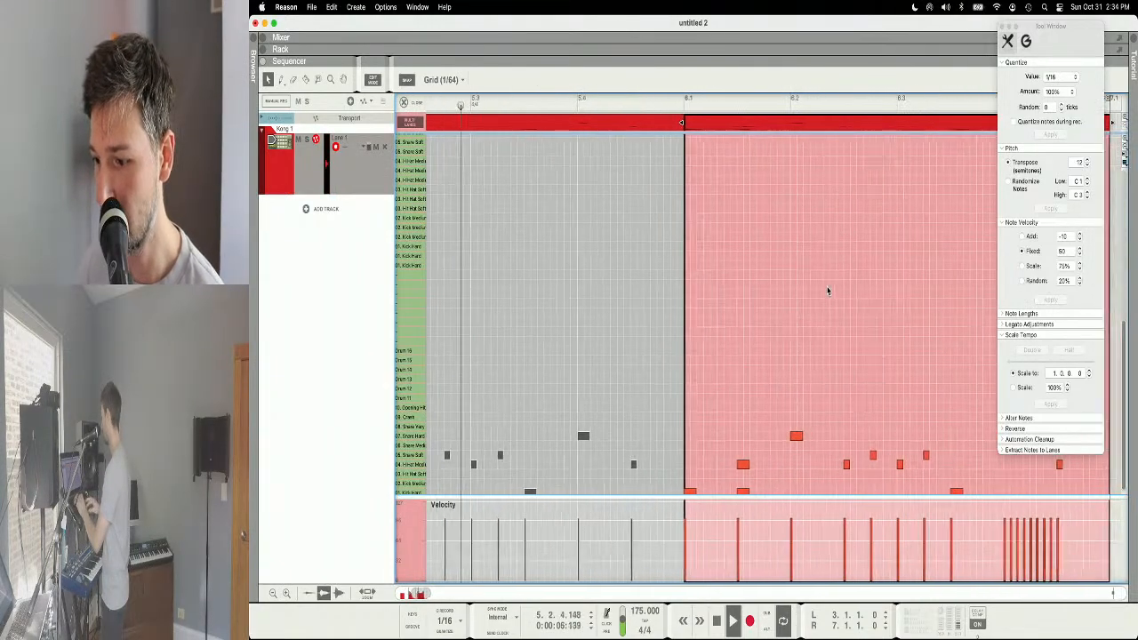
pyautogui.hscroll(3, 778, 342)
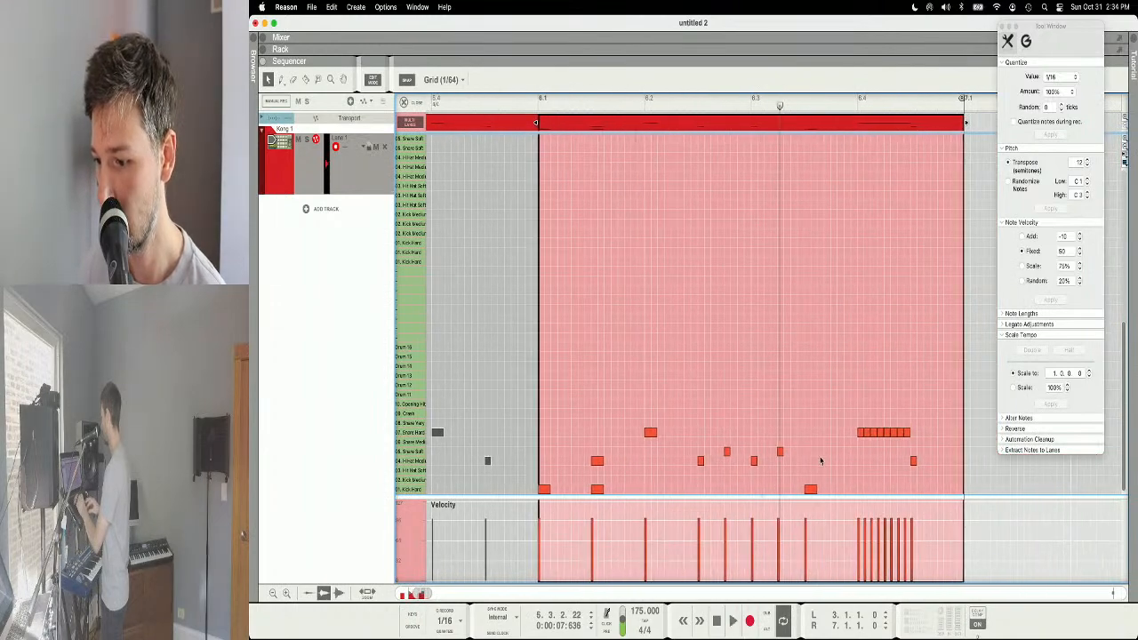
pyautogui.click(810, 490)
pyautogui.press('super+d')
pyautogui.moveTo(825, 490); pyautogui.dragTo(849, 493)
pyautogui.press('super+d')
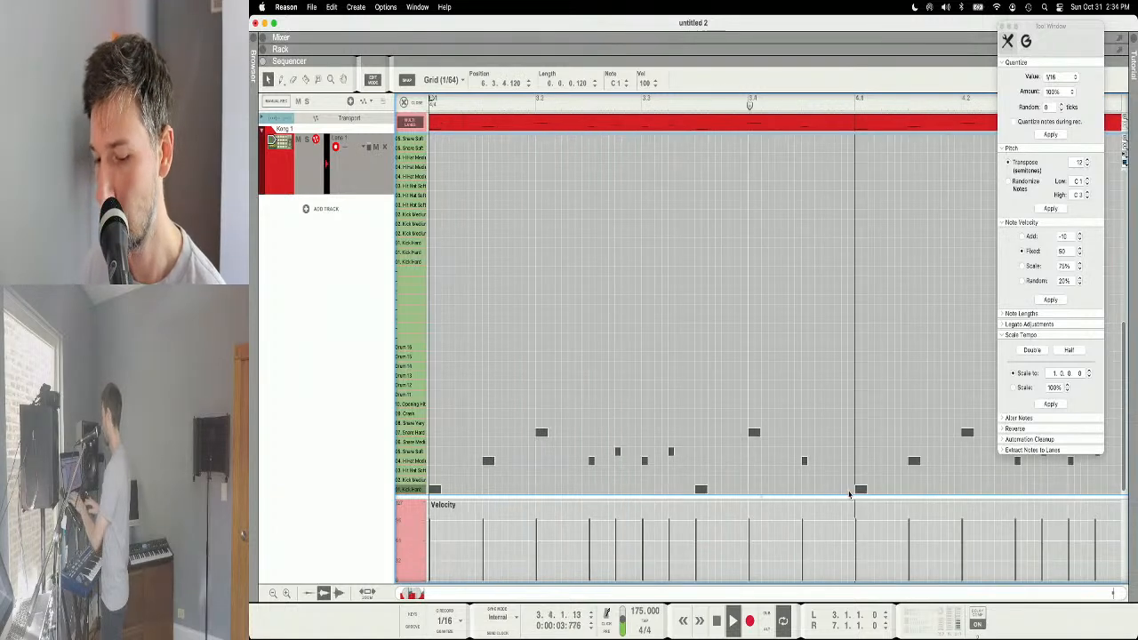
pyautogui.press('super+e')
pyautogui.click(762, 335)
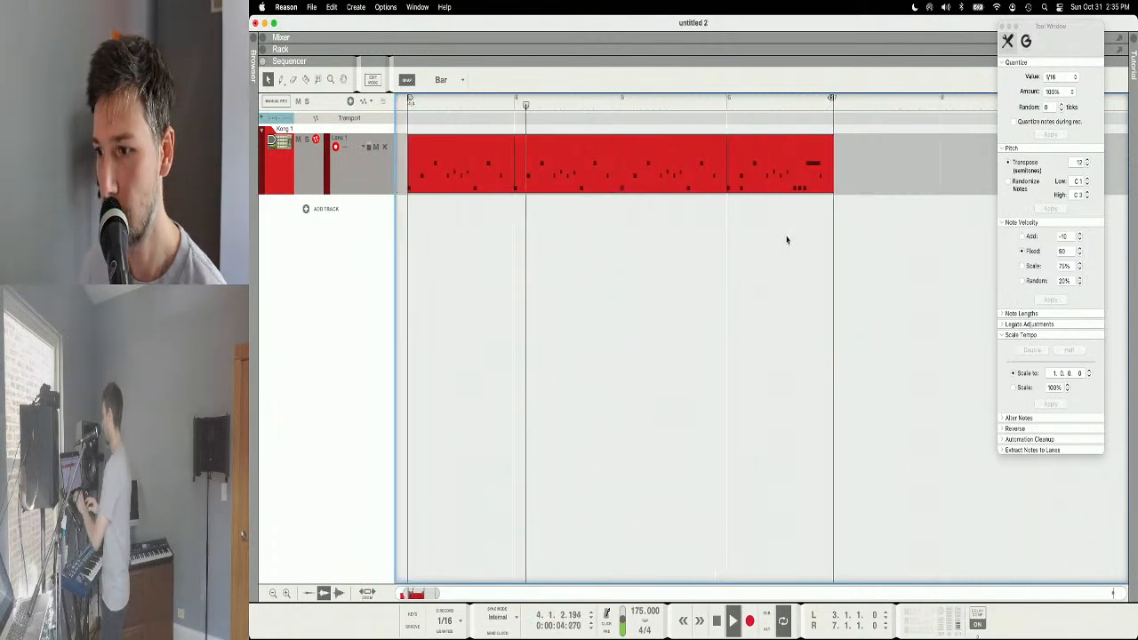
# Step: In the bar 6 clip, select the Snare Hard roll notes and draw a rising velocity ramp starting at about 28
pyautogui.doubleClick(806, 186)
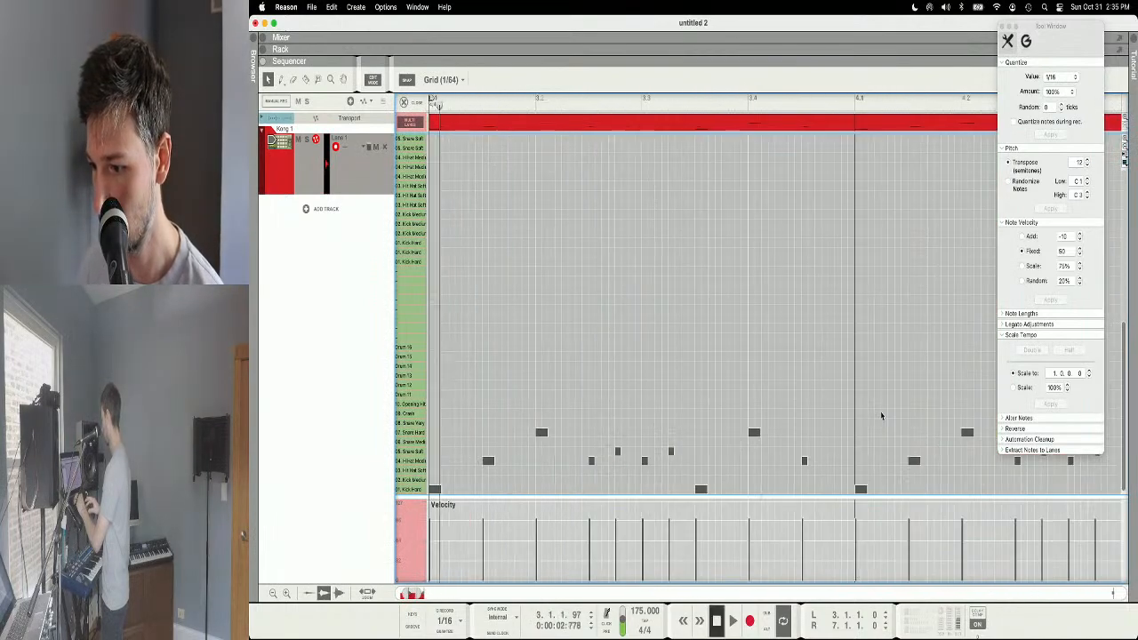
pyautogui.hscroll(10, 881, 427)
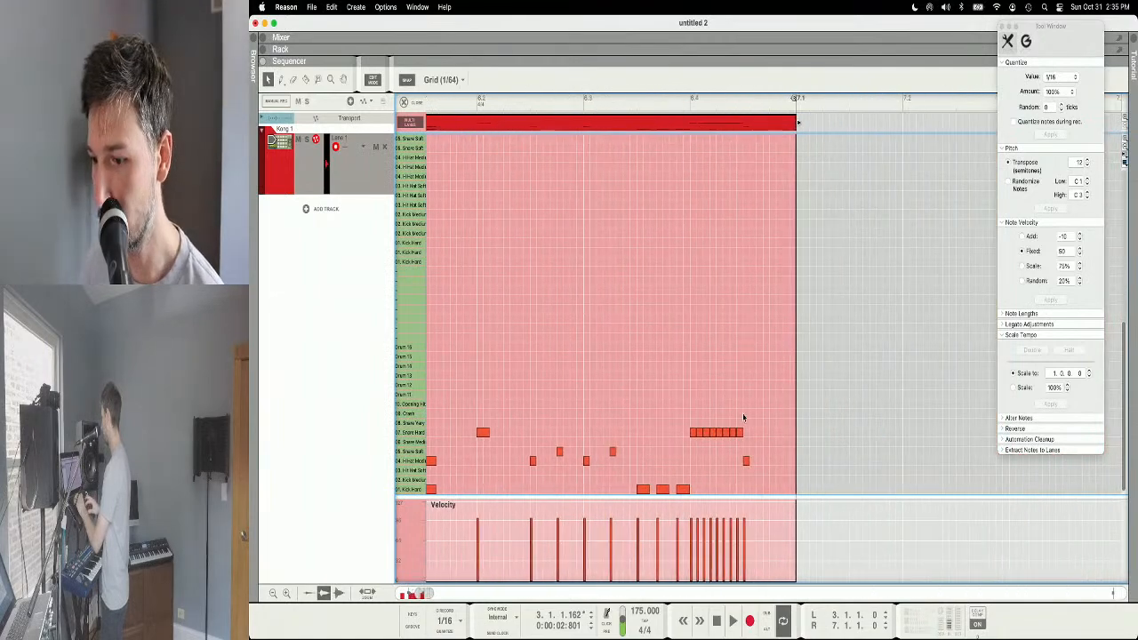
pyautogui.moveTo(745, 432); pyautogui.dragTo(684, 438)
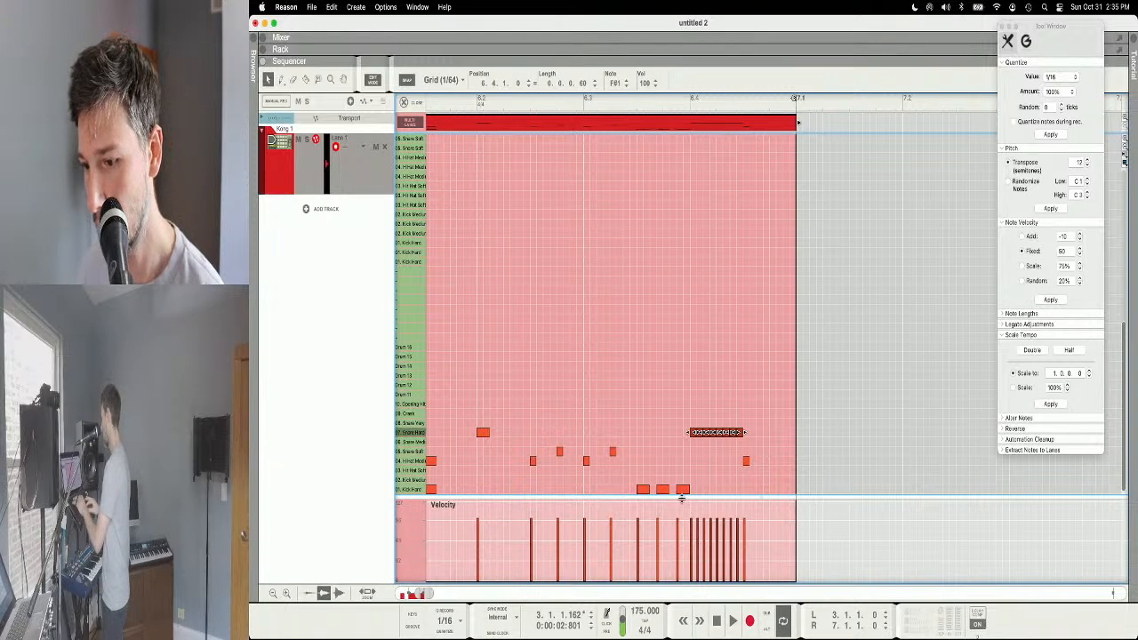
pyautogui.click(281, 80)
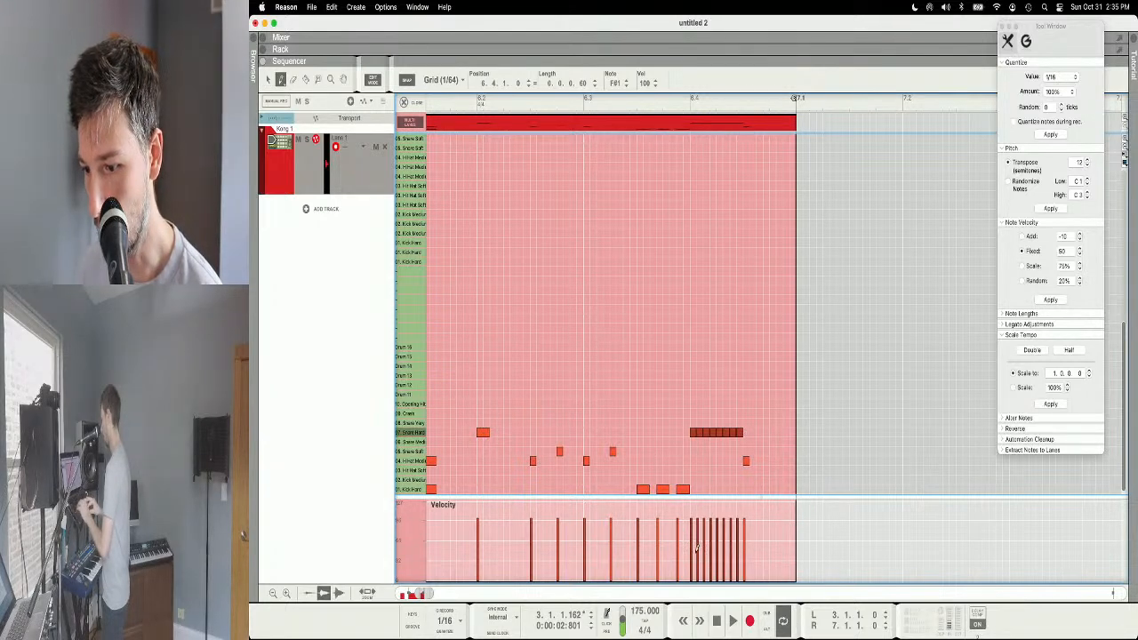
pyautogui.moveTo(693, 558); pyautogui.dragTo(735, 516)
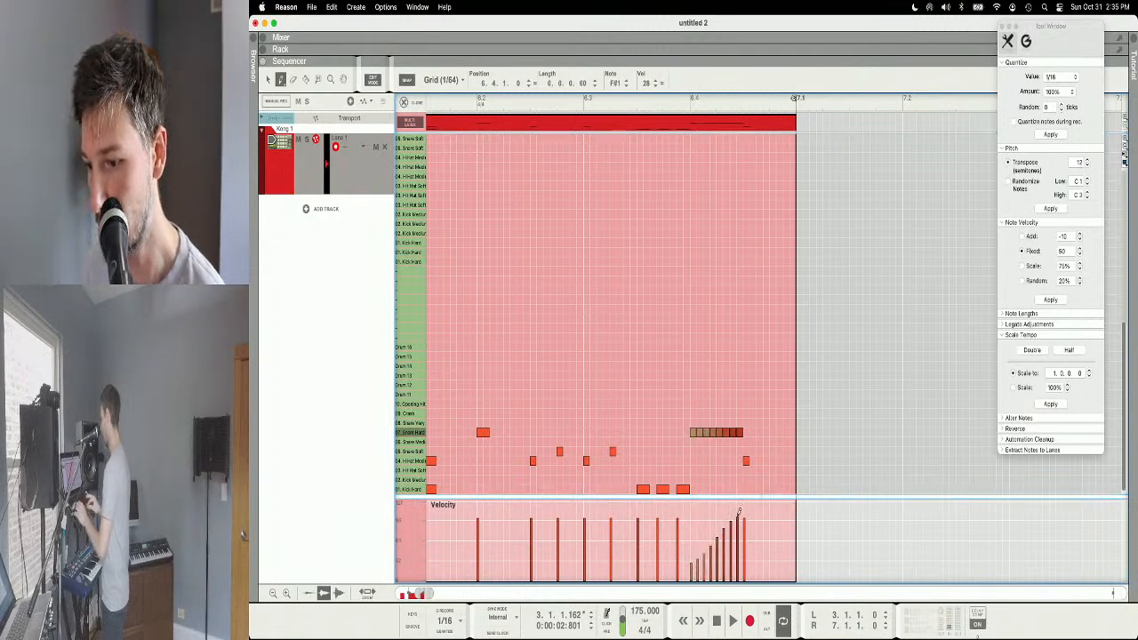
# Step: Play the ramped roll from 6.4.1.0, return to the arrangement, and listen to the full four-bar phrase
pyautogui.click(689, 101)
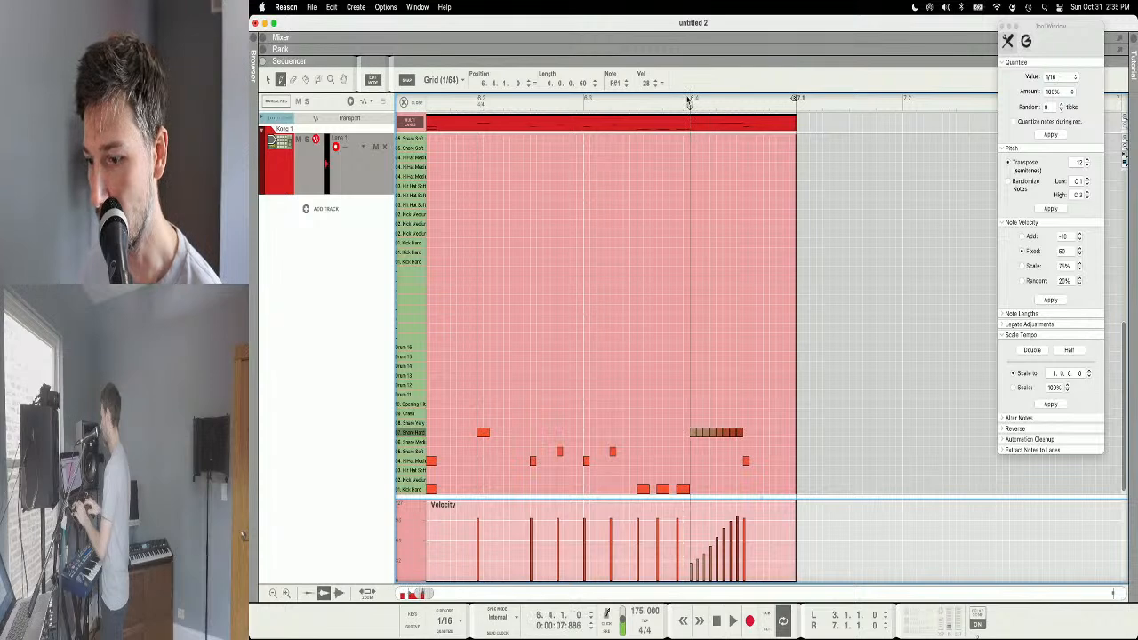
pyautogui.press('space')
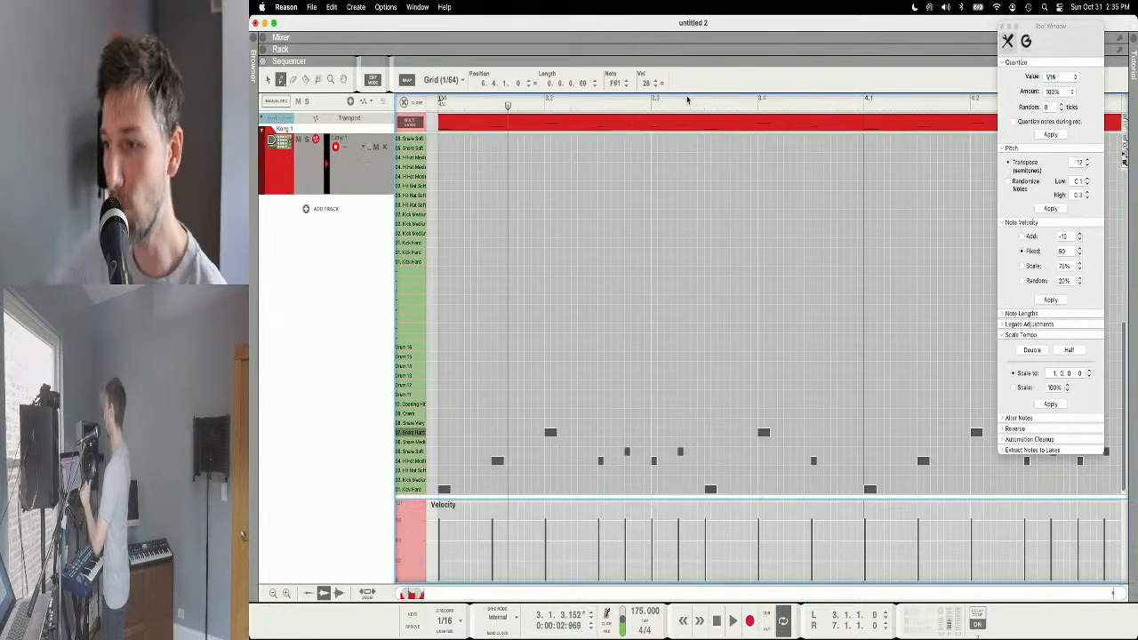
pyautogui.press('super+e')
pyautogui.moveTo(414, 104); pyautogui.dragTo(380, 103)
pyautogui.press('space')
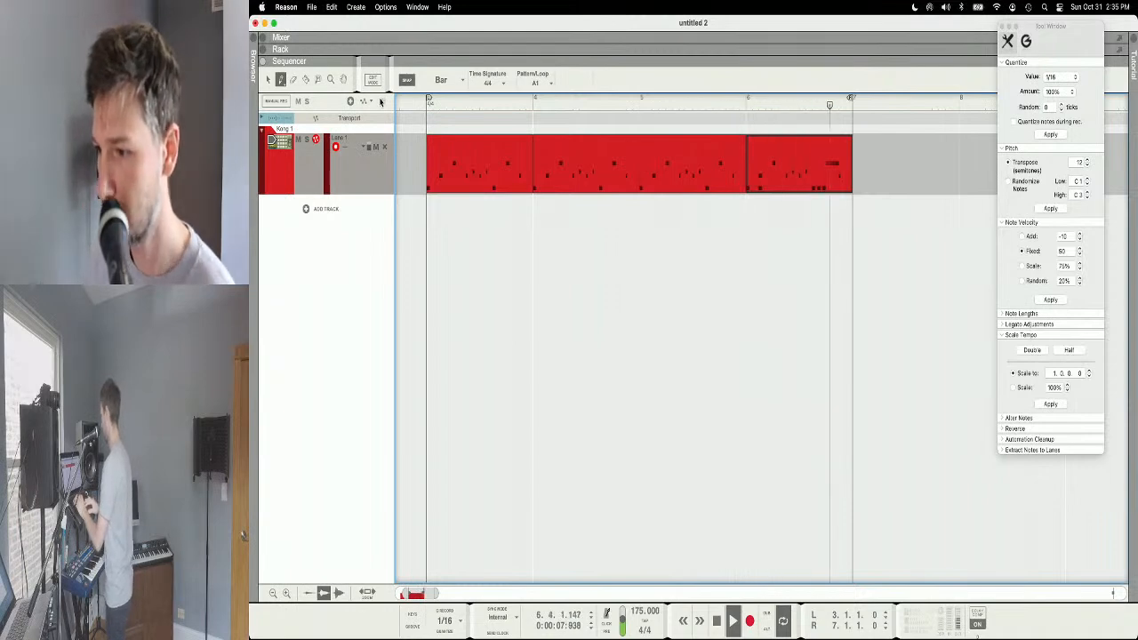
pyautogui.press('space')
# Step: Set the song tempo to 95 BPM
pyautogui.press('h')
pyautogui.press('h')
pyautogui.press('h')
pyautogui.press('h')
pyautogui.press('h')
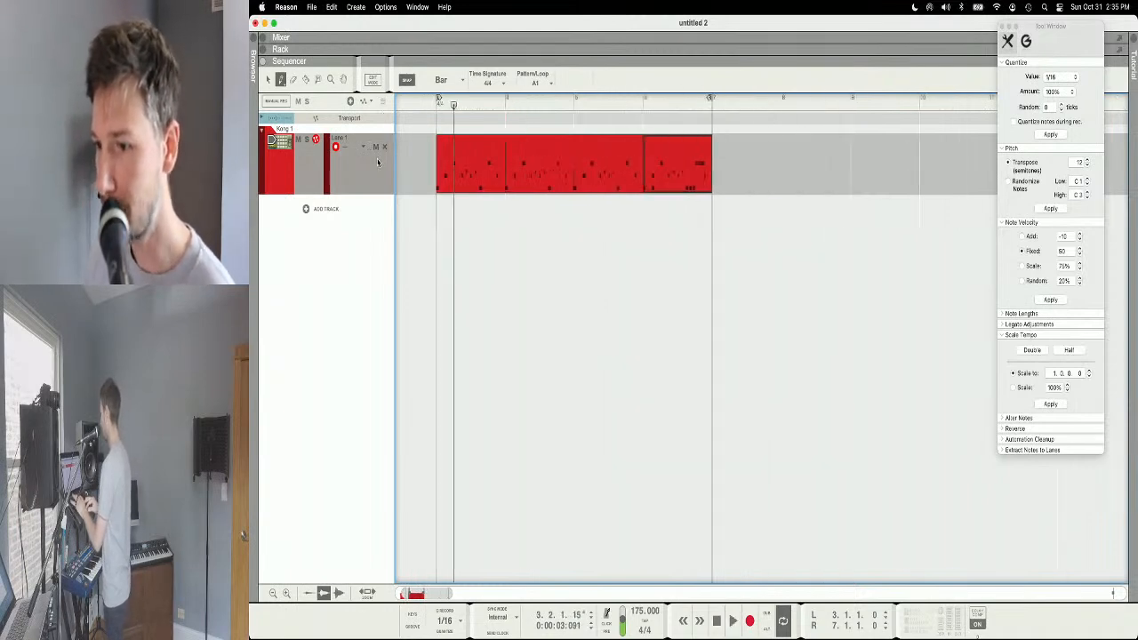
pyautogui.press('h')
pyautogui.press('h')
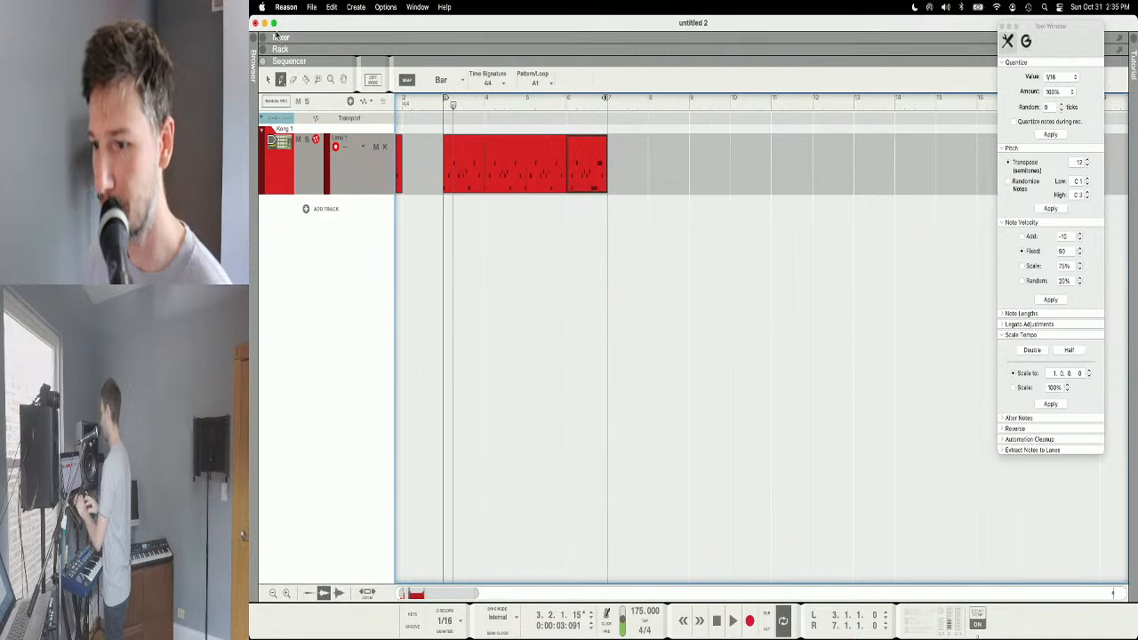
pyautogui.hscroll(-3, 486, 264)
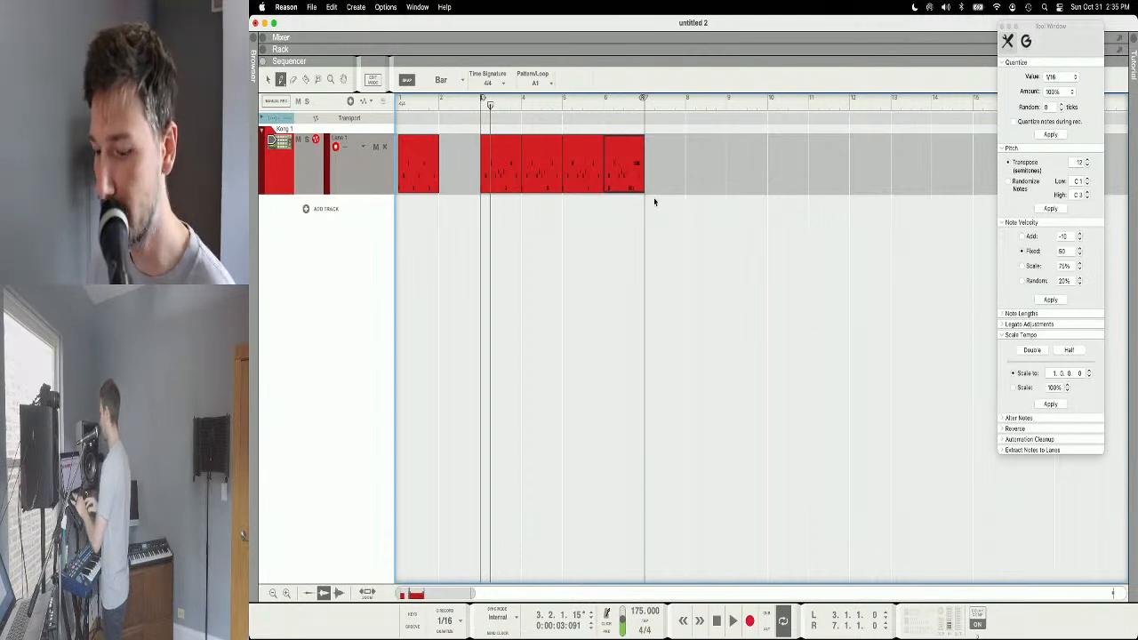
pyautogui.scroll(-4, 686, 213)
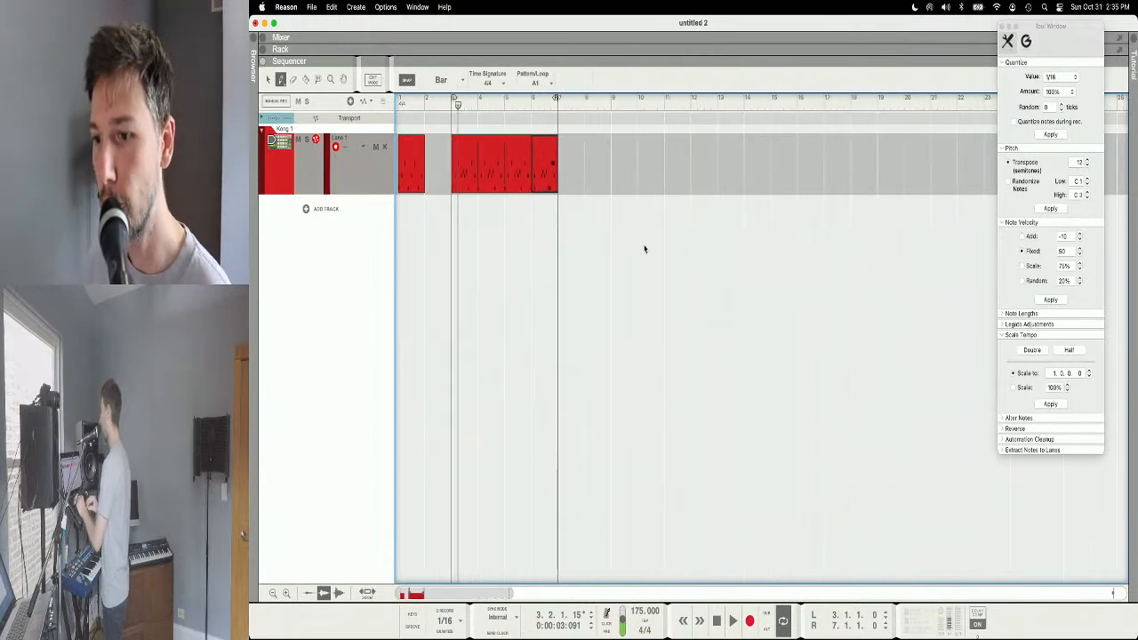
pyautogui.doubleClick(637, 614)
pyautogui.write('95')
pyautogui.press('Return')
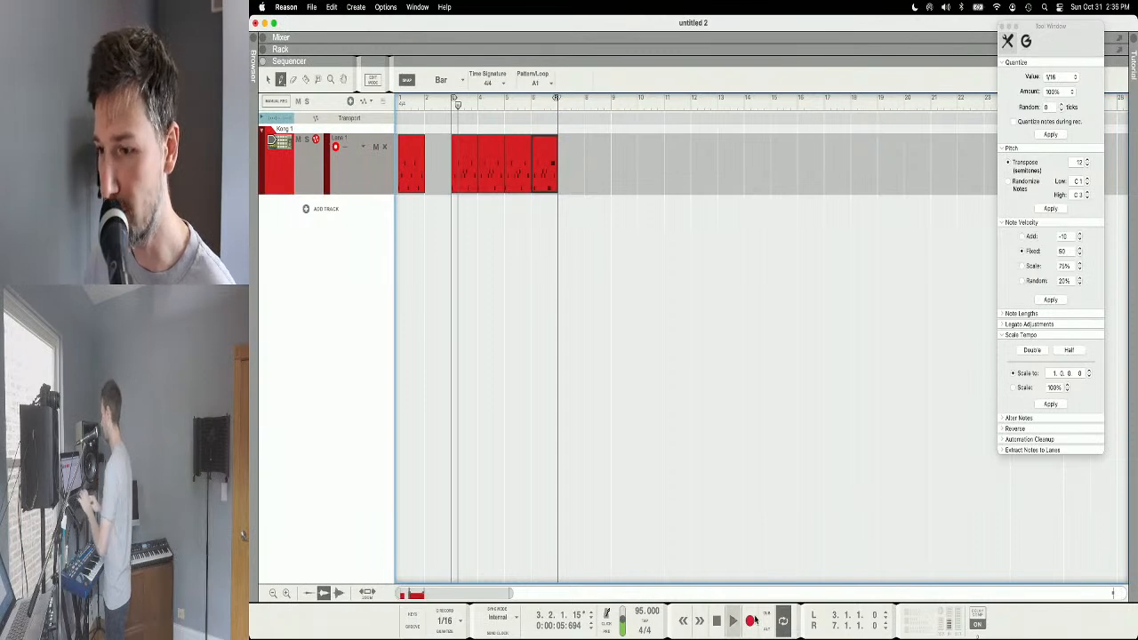
# Step: Draw an empty one-bar clip at bar 10 on the Kong track and set the loop around it
pyautogui.click(648, 171)
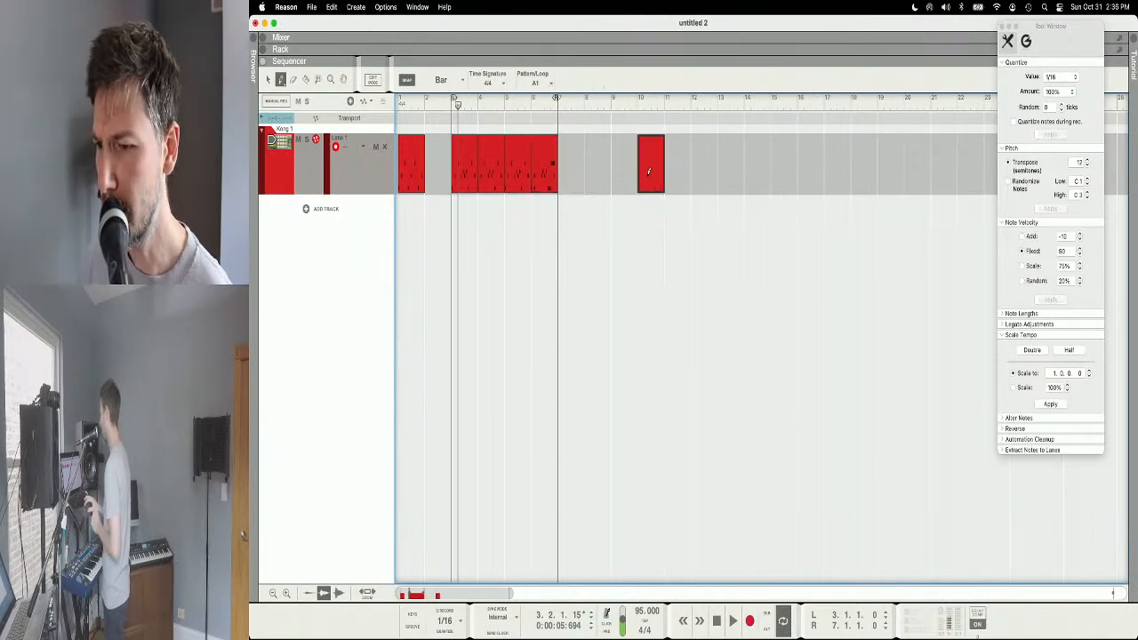
pyautogui.press('q')
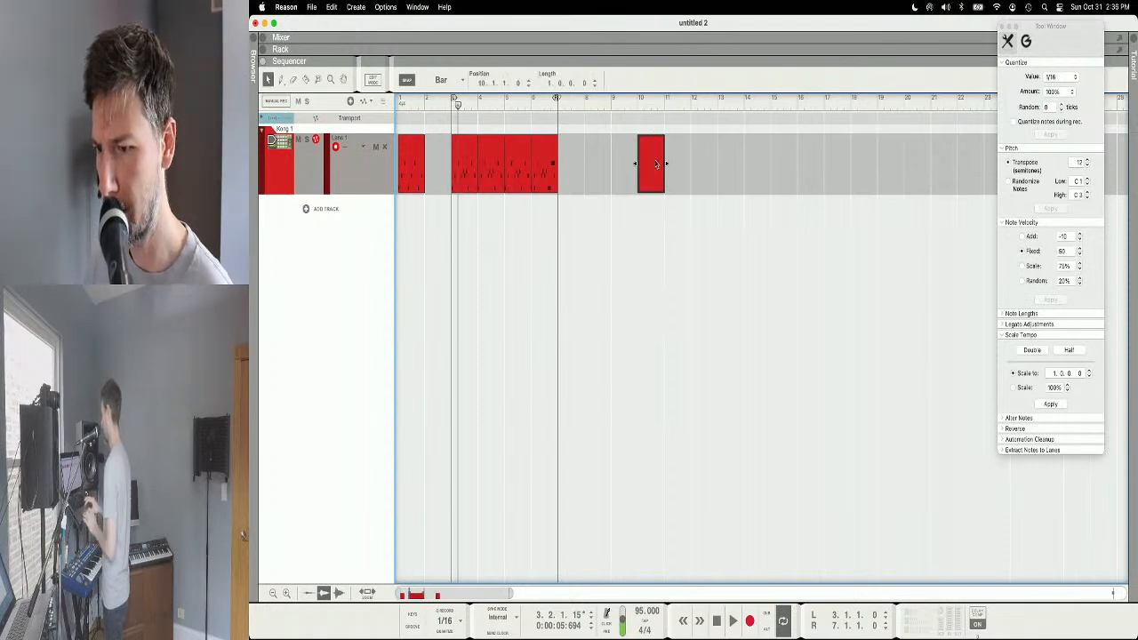
pyautogui.doubleClick(656, 164)
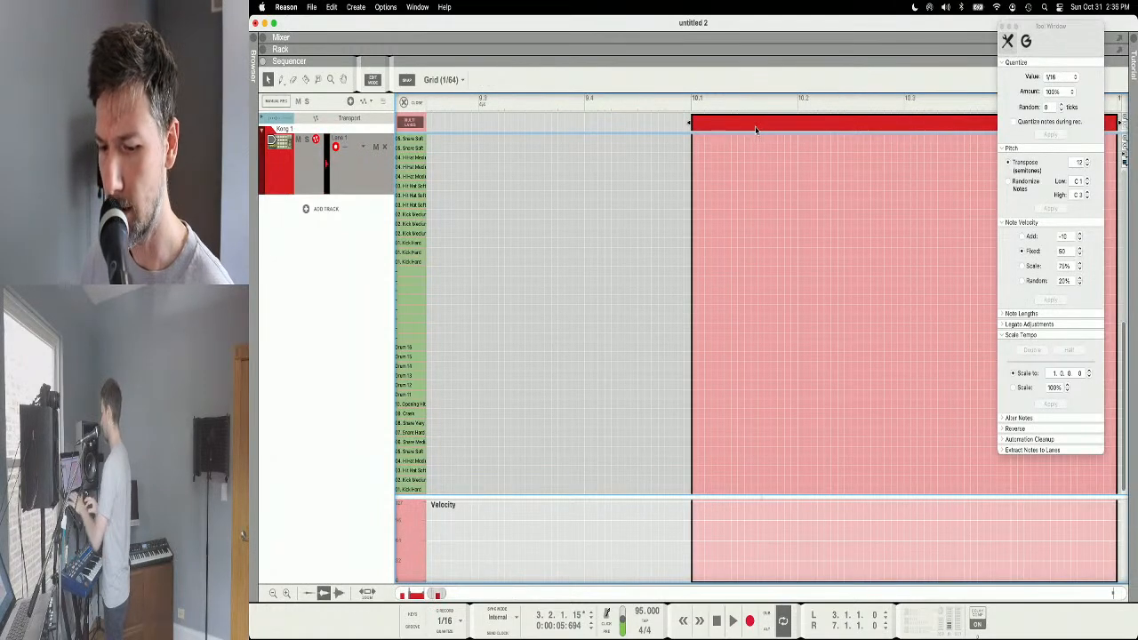
pyautogui.press('super+e')
pyautogui.press('p')
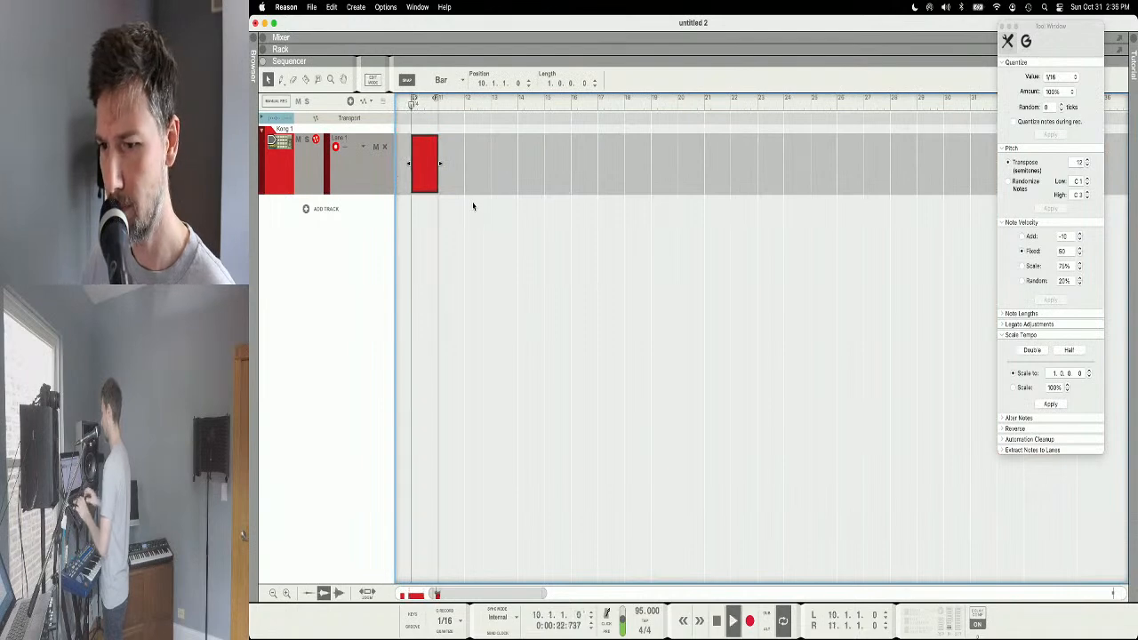
pyautogui.hscroll(-1, 511, 187)
pyautogui.hscroll(-5, 512, 187)
pyautogui.scroll(5, 511, 186)
pyautogui.scroll(5, 512, 187)
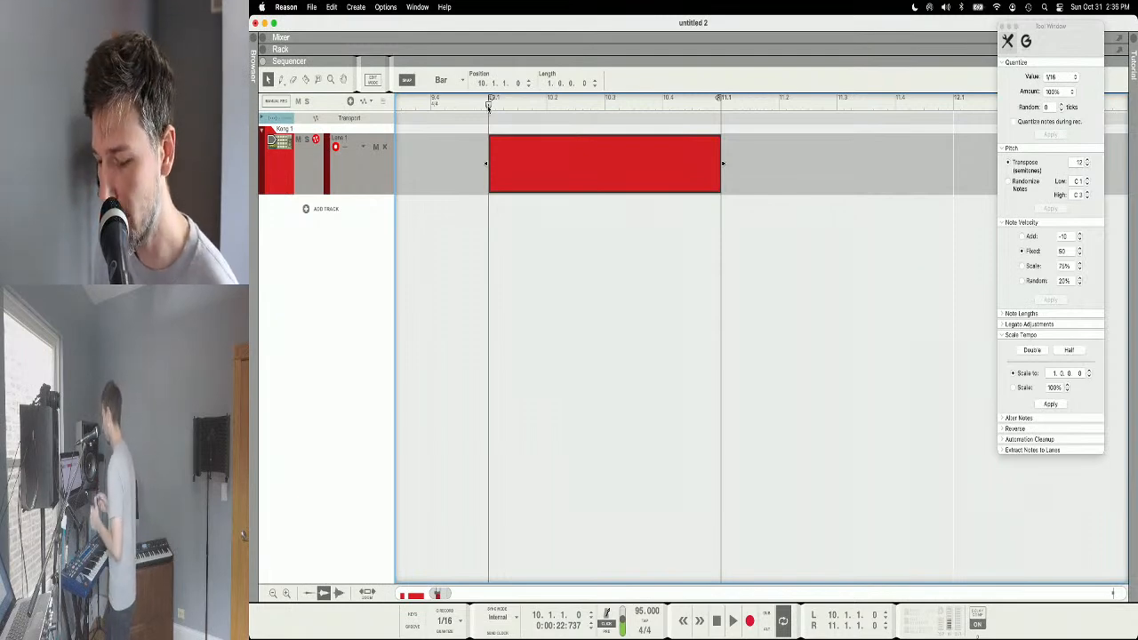
# Step: Show Kong in the rack and audition the four snare pads, 5 through 8, from Snare Soft to Snare Very Hard
pyautogui.press('F6')
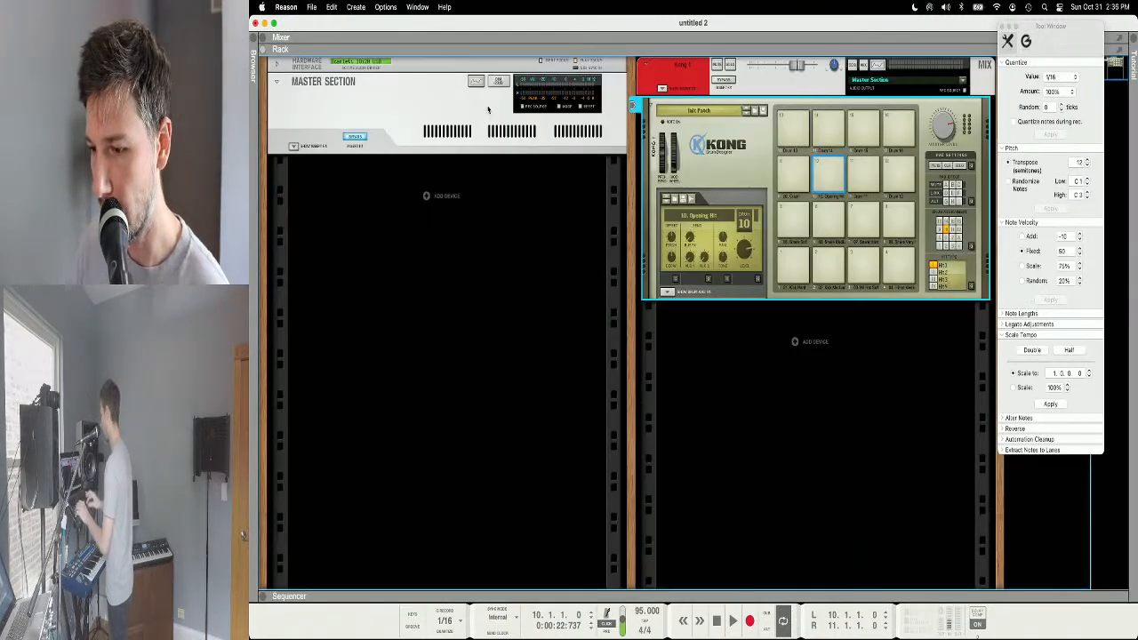
pyautogui.click(796, 220)
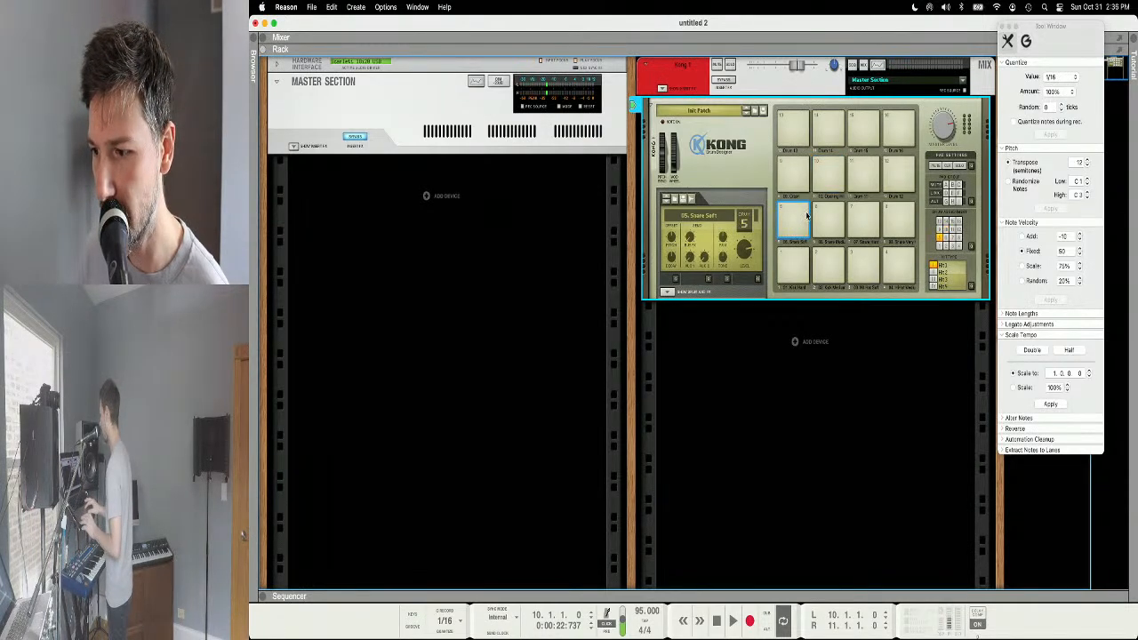
pyautogui.click(825, 217)
pyautogui.click(852, 215)
pyautogui.click(886, 211)
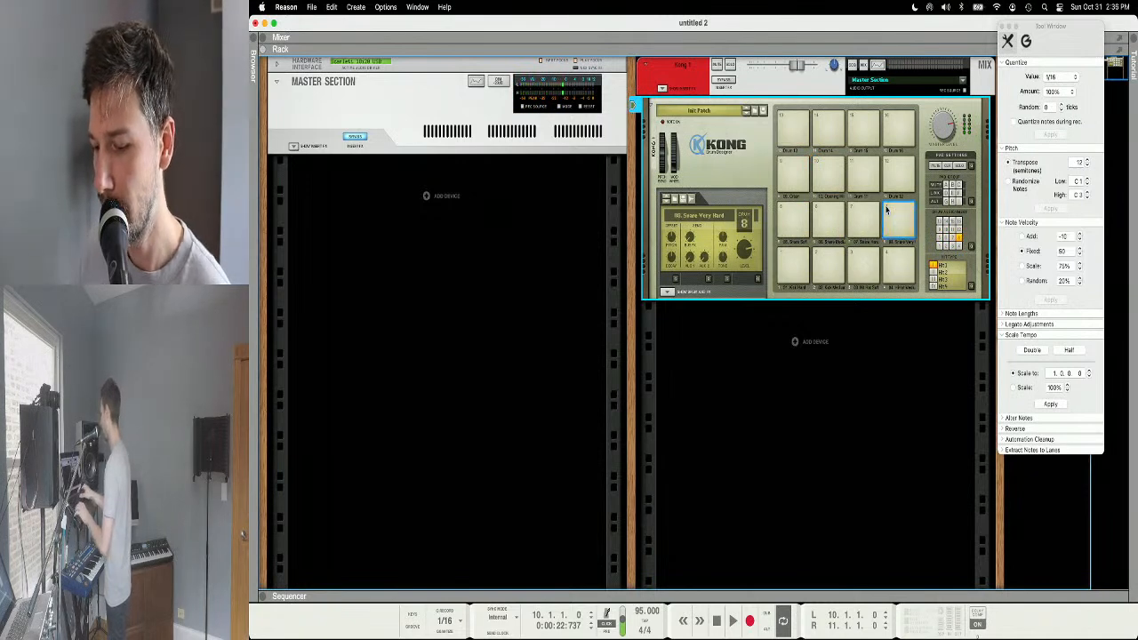
pyautogui.press('F7')
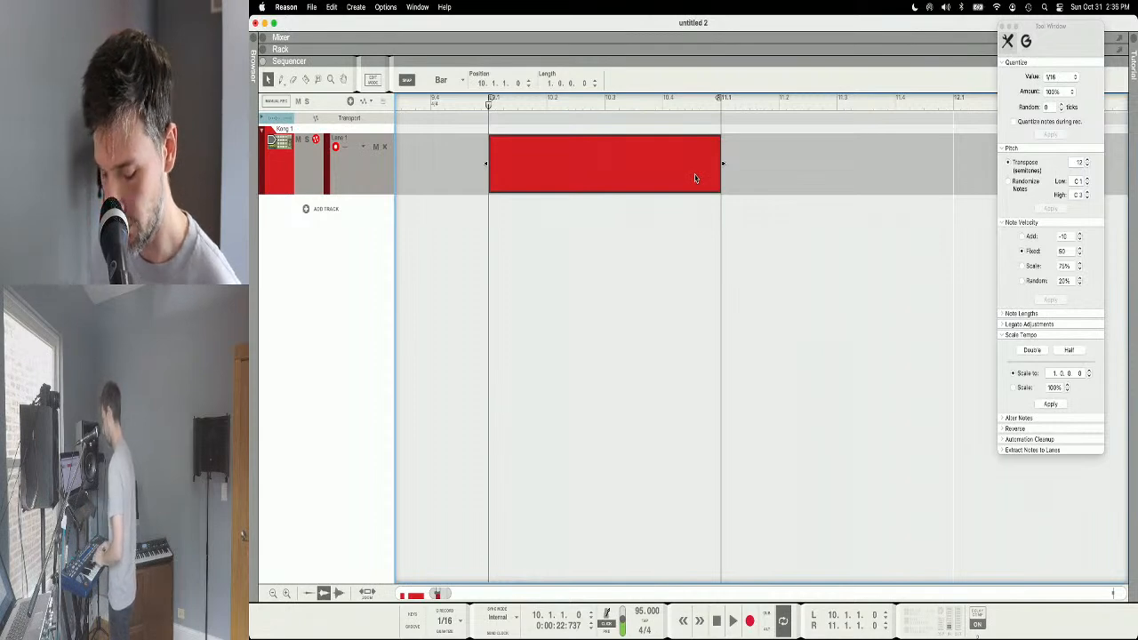
pyautogui.press('F6')
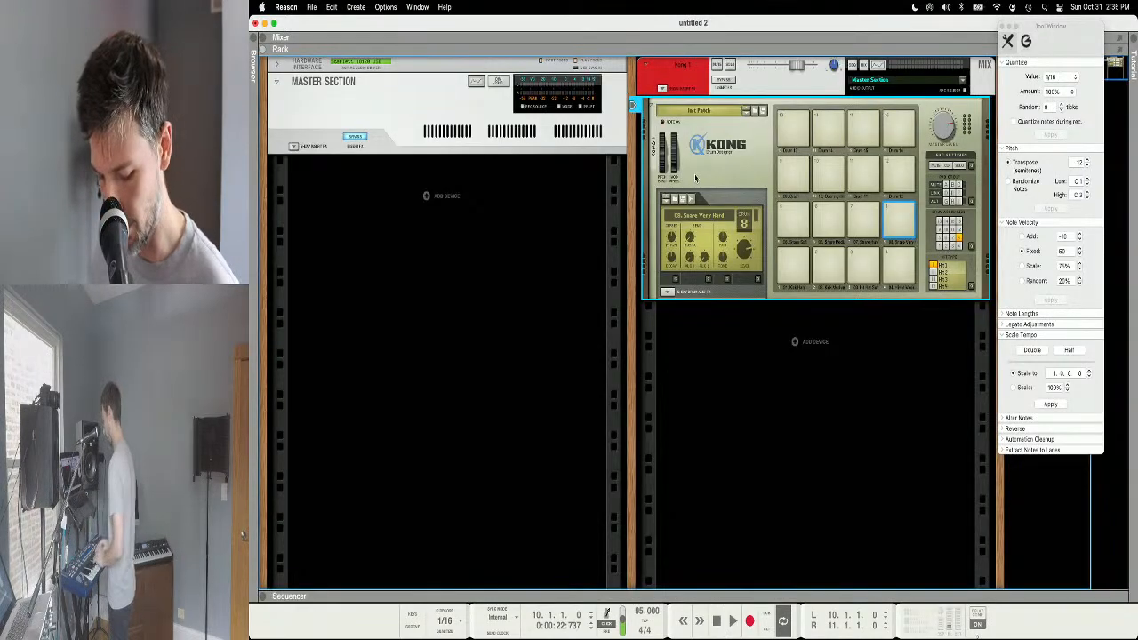
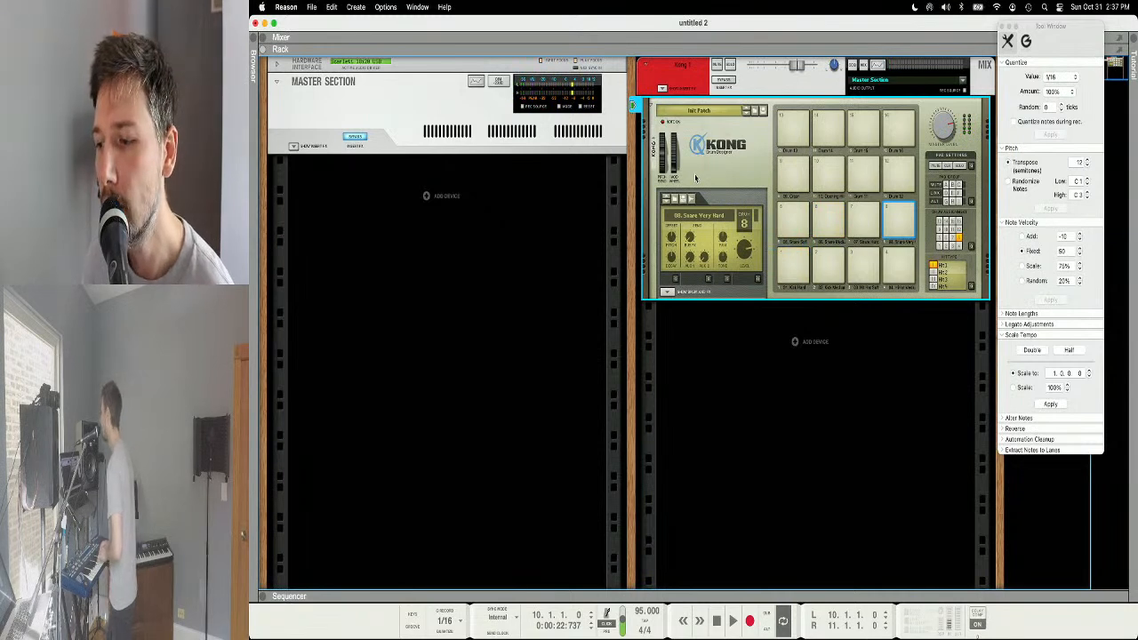
# Step: Return to the sequencer, play the empty loop, and duplicate the bar 10 clip into bar 11
pyautogui.press('F7')
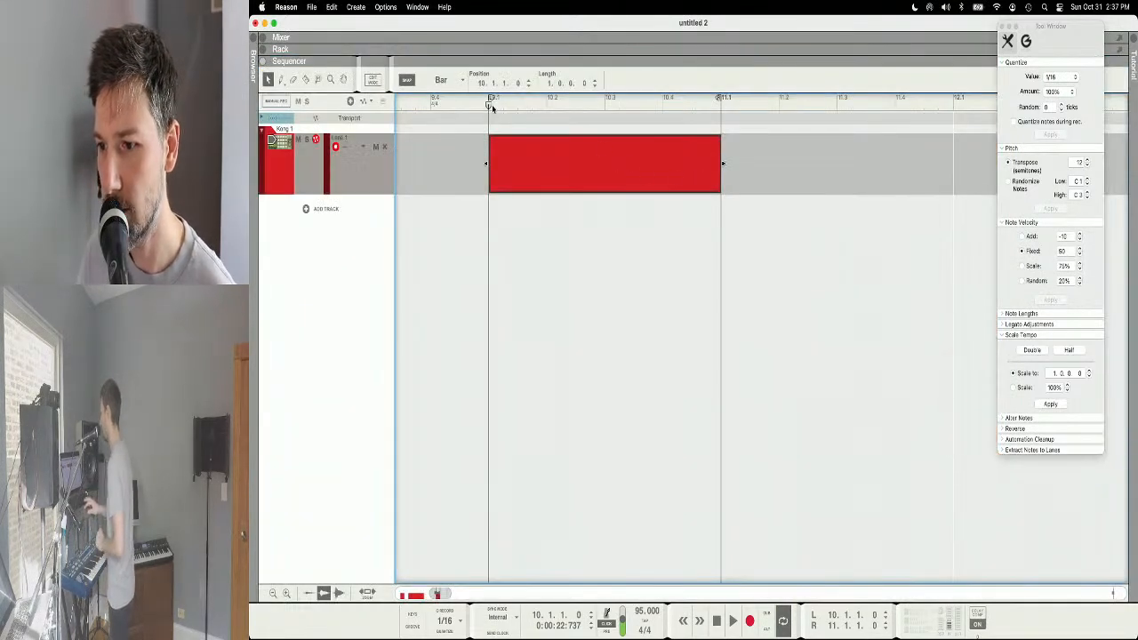
pyautogui.press('space')
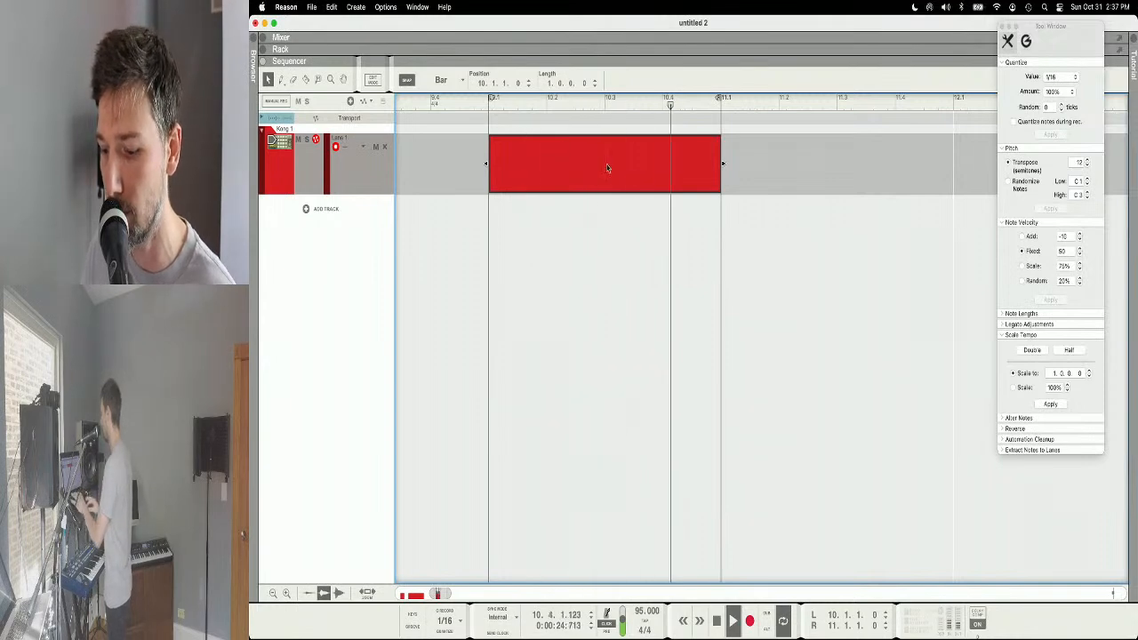
pyautogui.press('space')
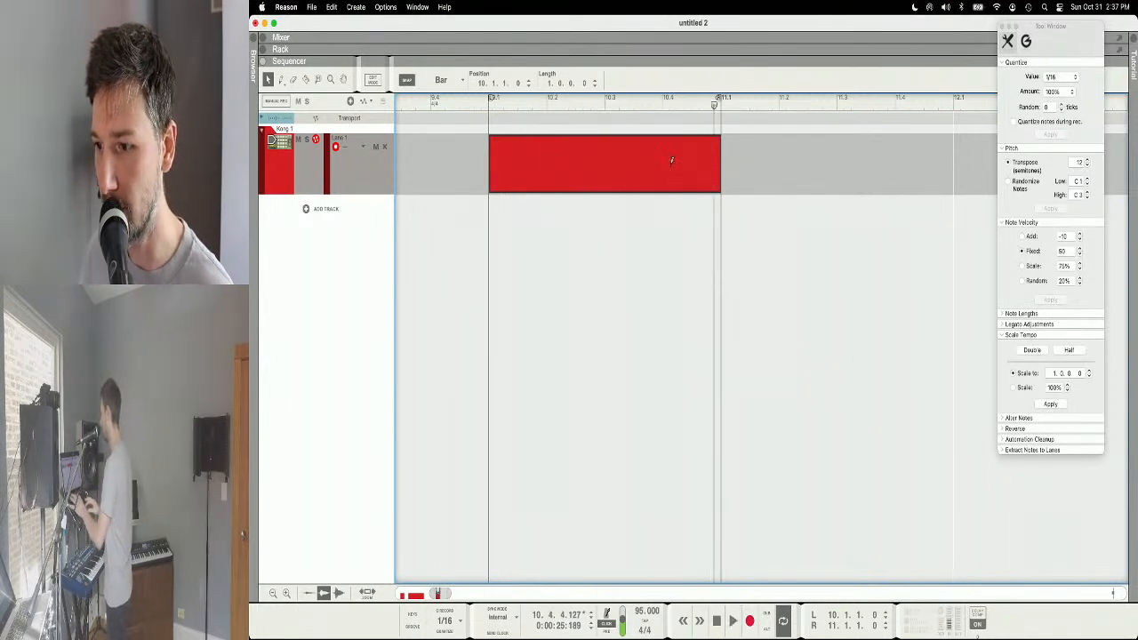
pyautogui.press('super+d')
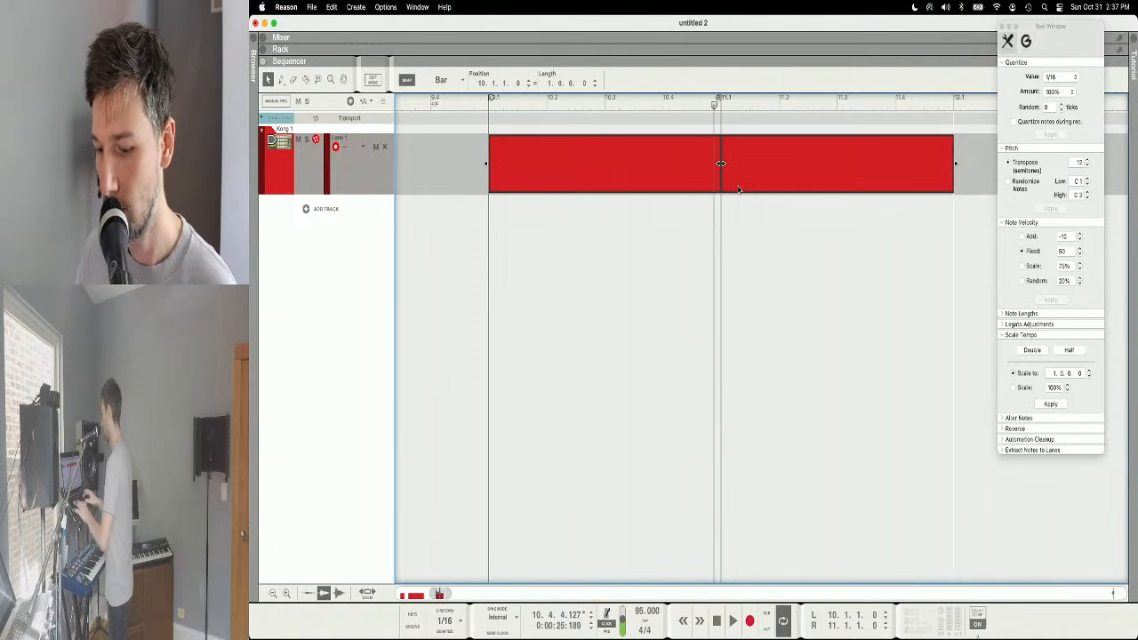
# Step: Join the two empty clips into one two-bar clip, set the loop around it from bar 10 to 12, and play the loop
pyautogui.press('p')
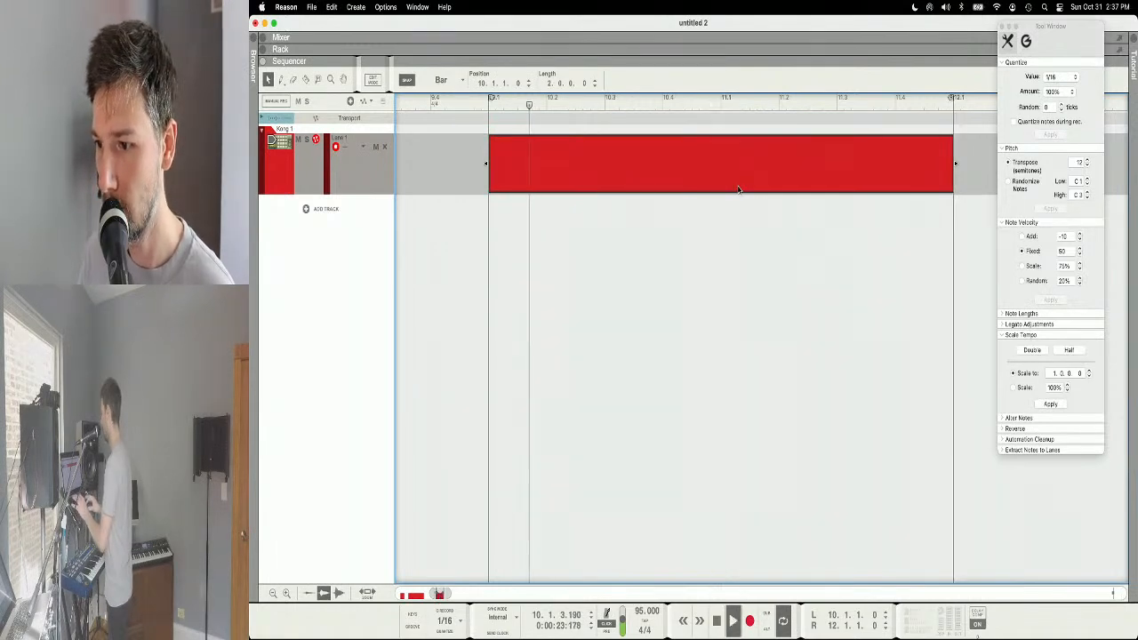
pyautogui.press('space')
pyautogui.press('space')
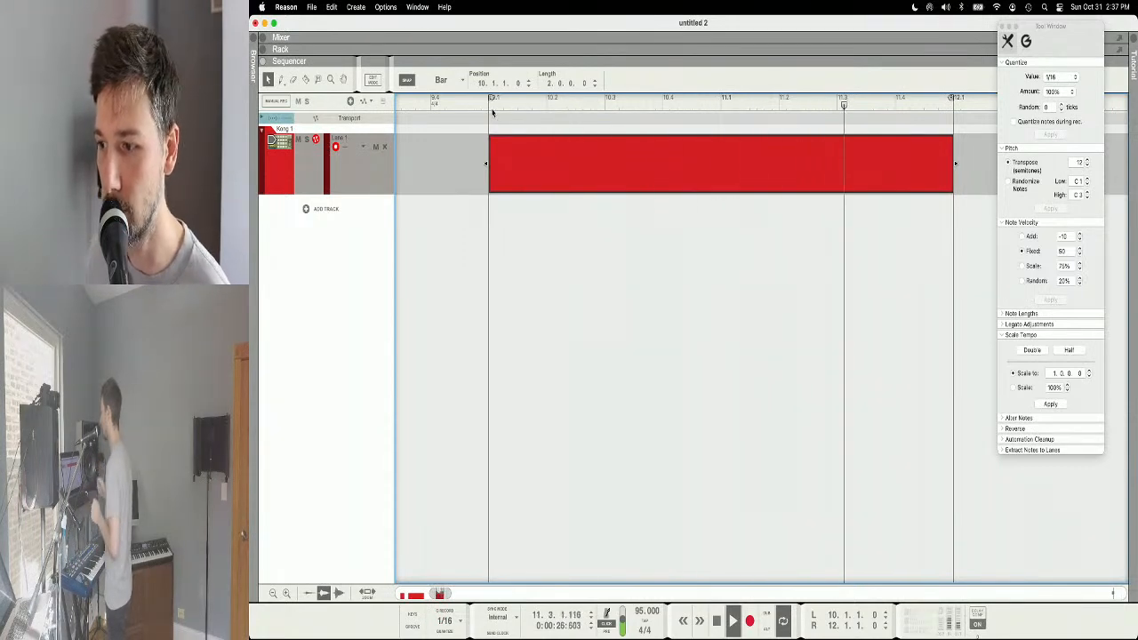
pyautogui.press('space')
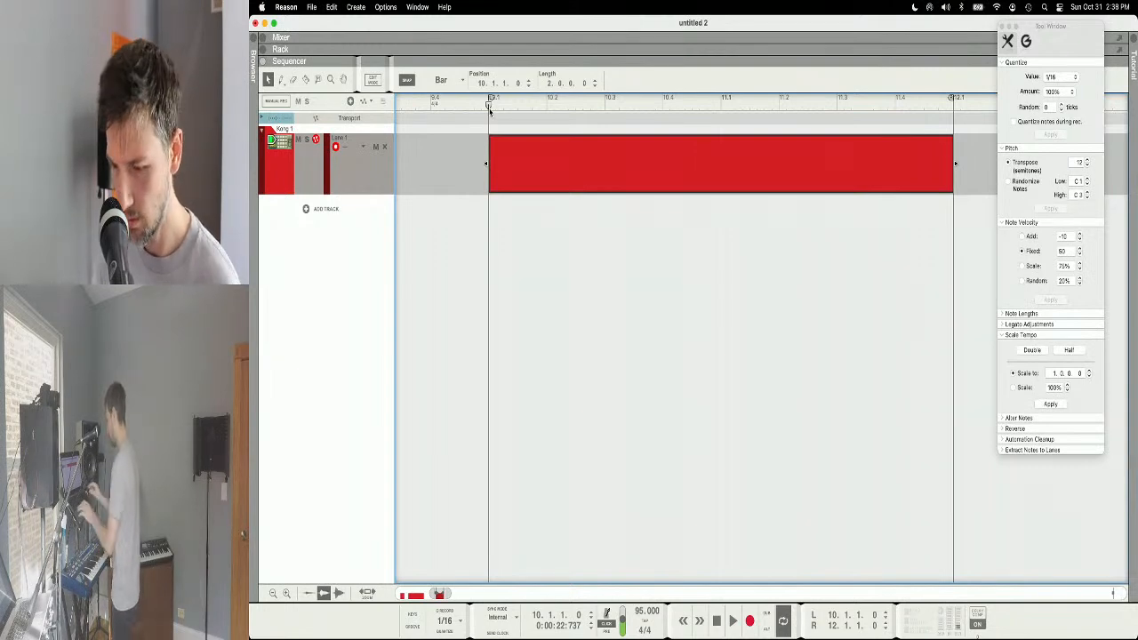
# Step: Check the Kong pads in the rack, return to the sequencer, and record a kick, snare and crash pattern into the two-bar clip
pyautogui.press('F6')
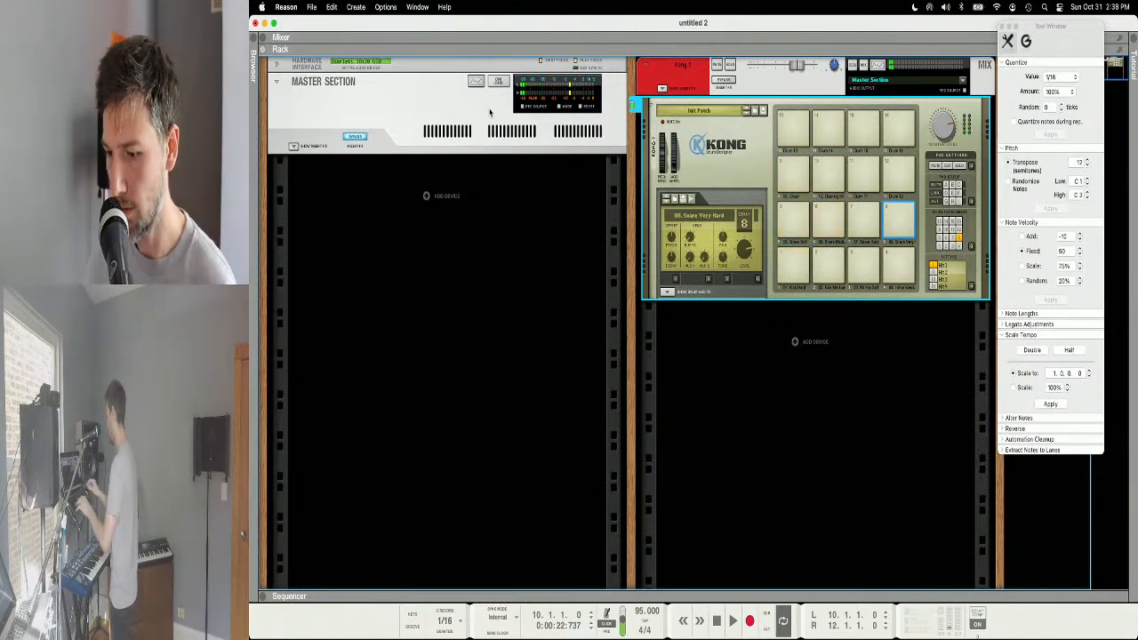
pyautogui.press('F7')
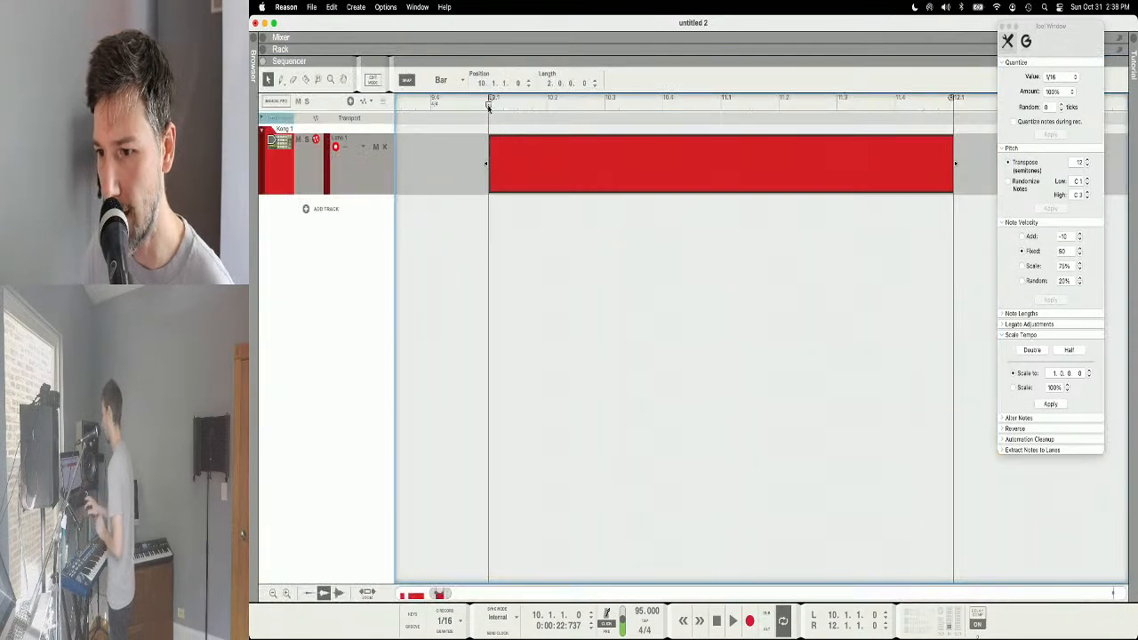
pyautogui.click(750, 622)
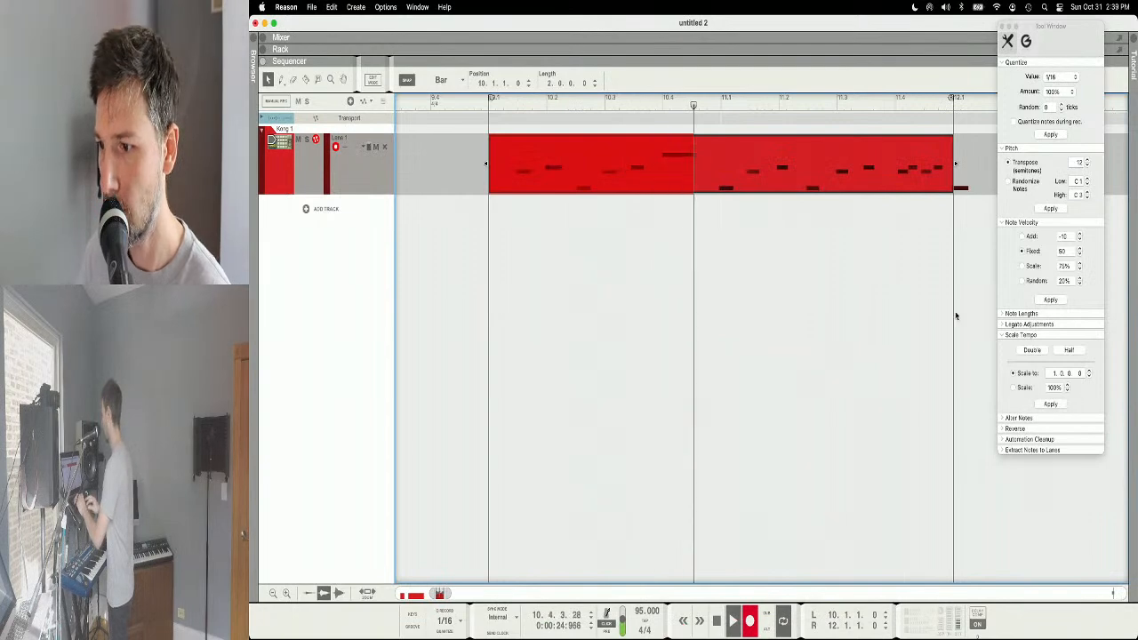
# Step: Open the recorded clip, delete the kick note past its end, and place a Kick Hard note at 10.1.1.0
pyautogui.click(962, 189)
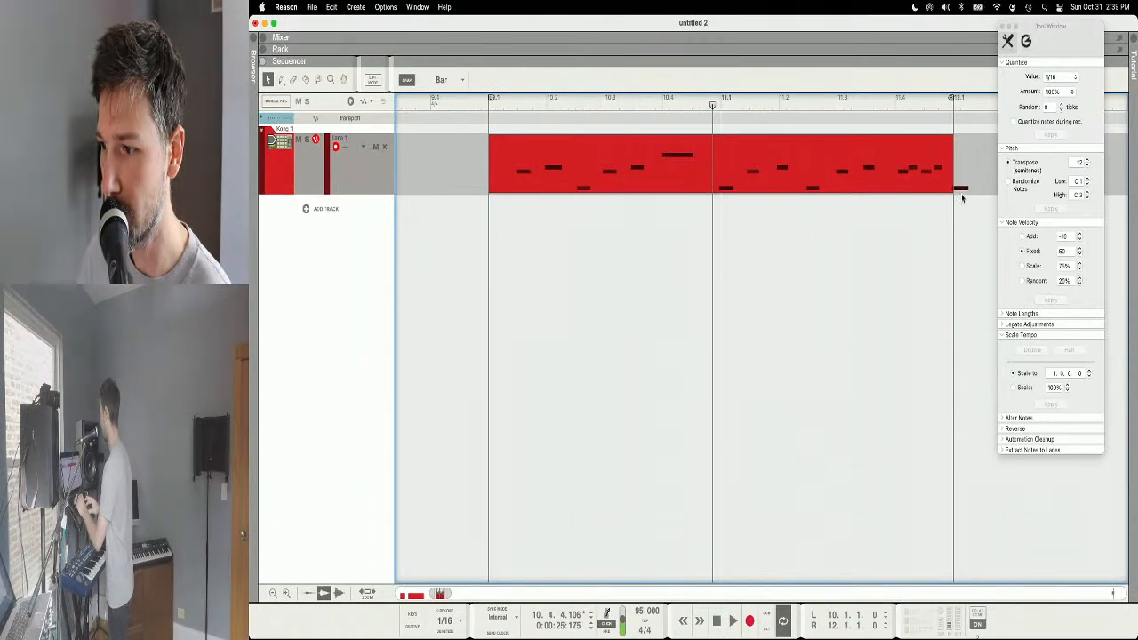
pyautogui.doubleClick(951, 189)
pyautogui.hscroll(5, 933, 325)
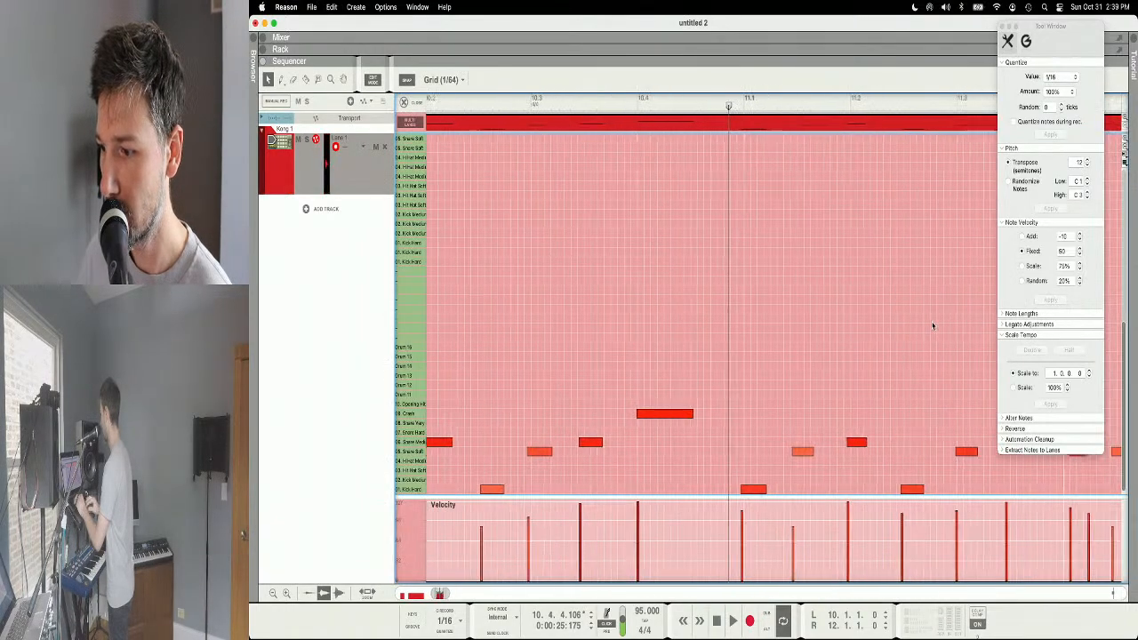
pyautogui.click(788, 489)
pyautogui.press('BackSpace')
pyautogui.hscroll(-3, 714, 438)
pyautogui.hscroll(-5, 714, 438)
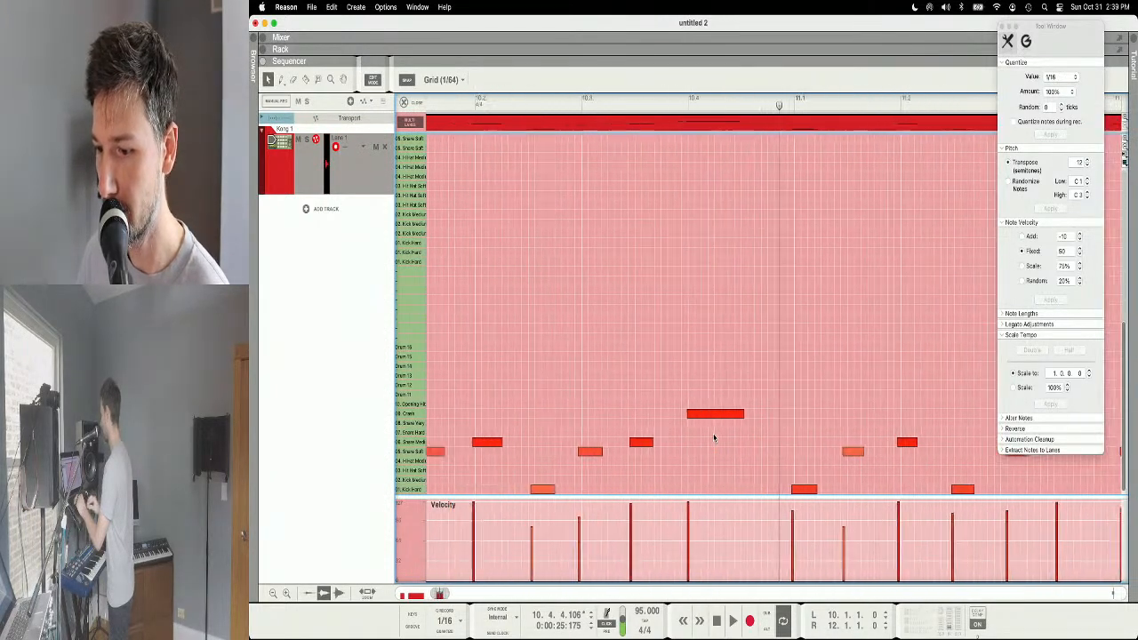
pyautogui.click(728, 490)
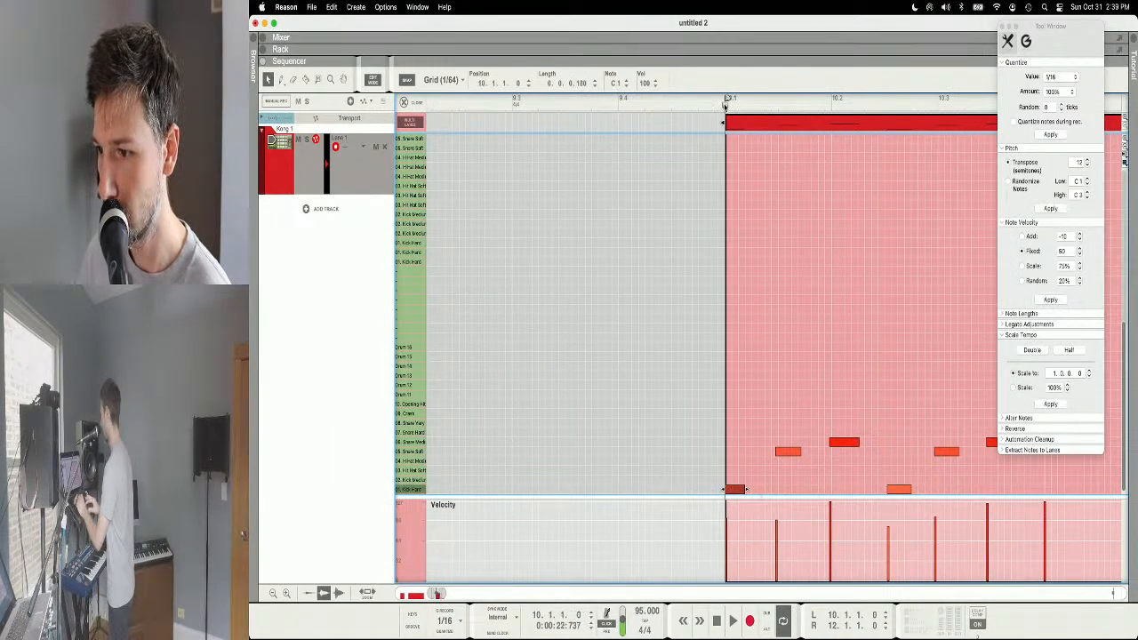
# Step: Quantize all notes in the two-bar clip to 1/16 and play the pattern from bar 10
pyautogui.press('space')
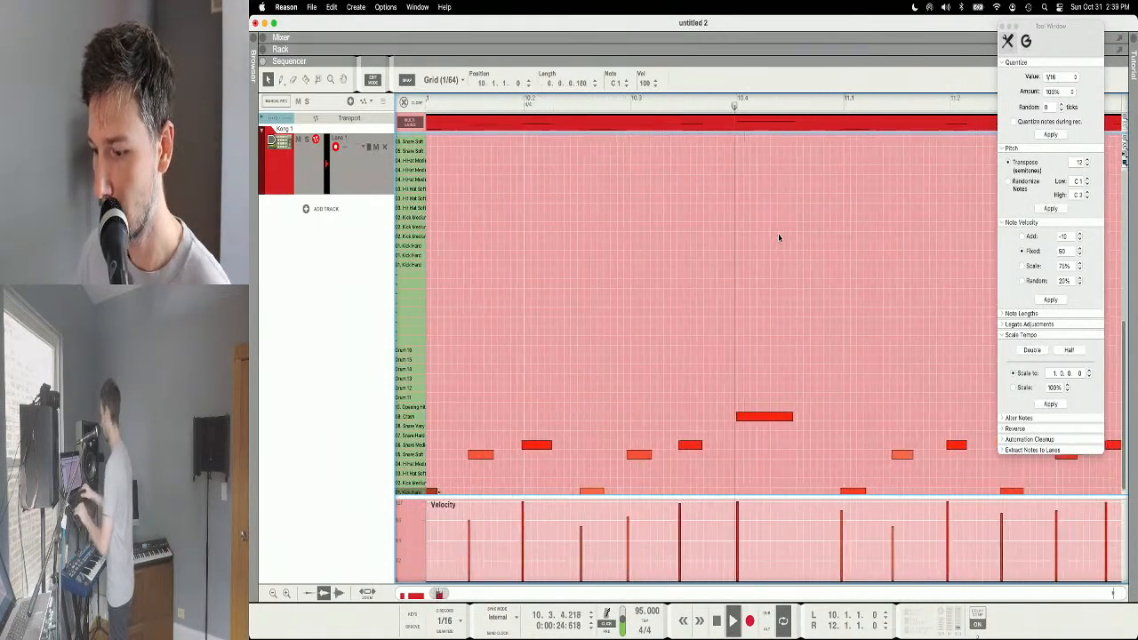
pyautogui.press('F8')
pyautogui.scroll(-3, 838, 280)
pyautogui.scroll(-2, 837, 281)
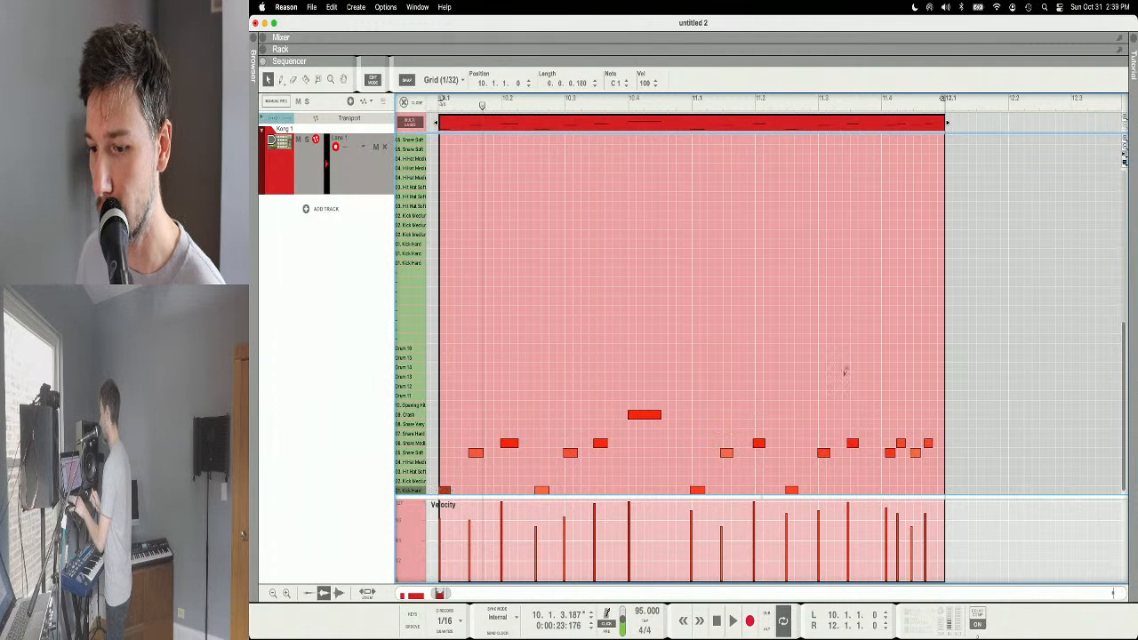
pyautogui.press('super+a')
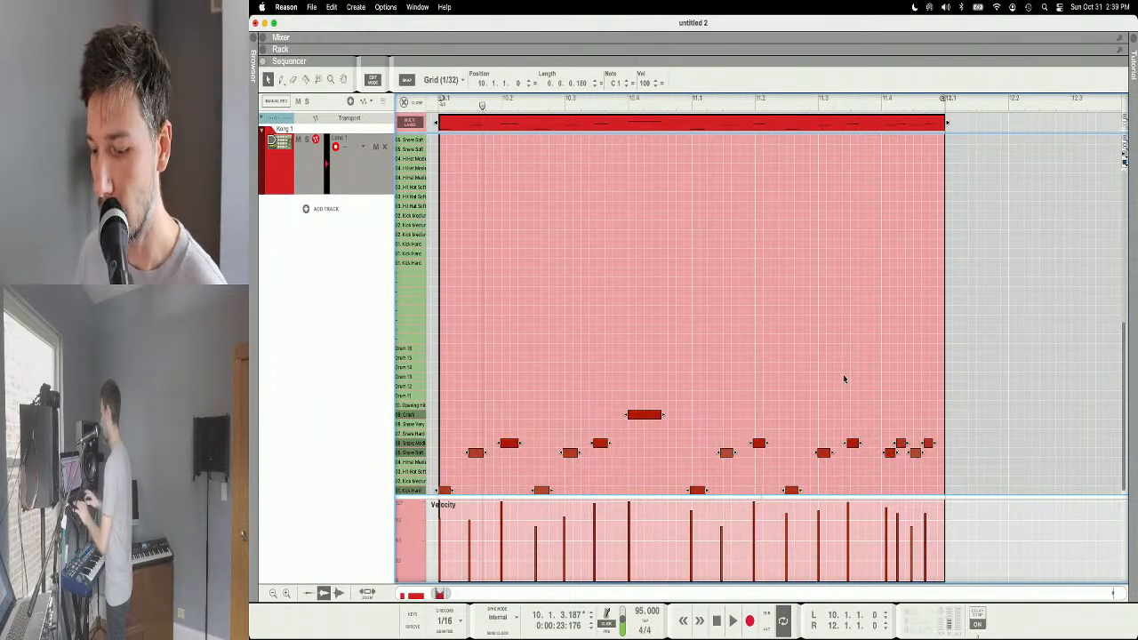
pyautogui.click(447, 633)
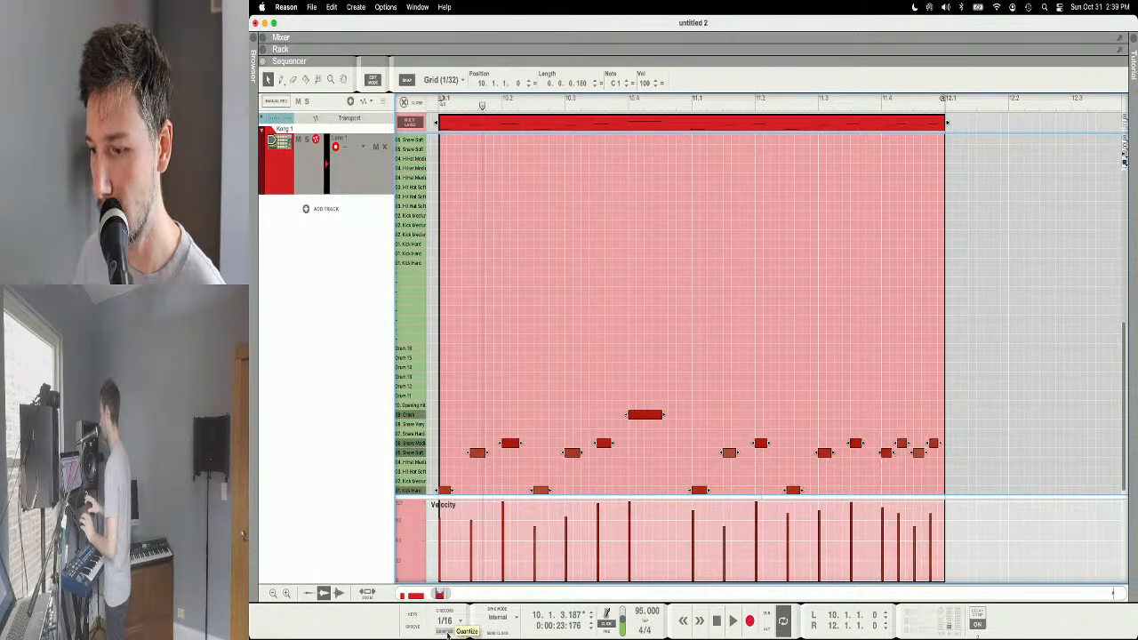
pyautogui.hscroll(-3, 504, 178)
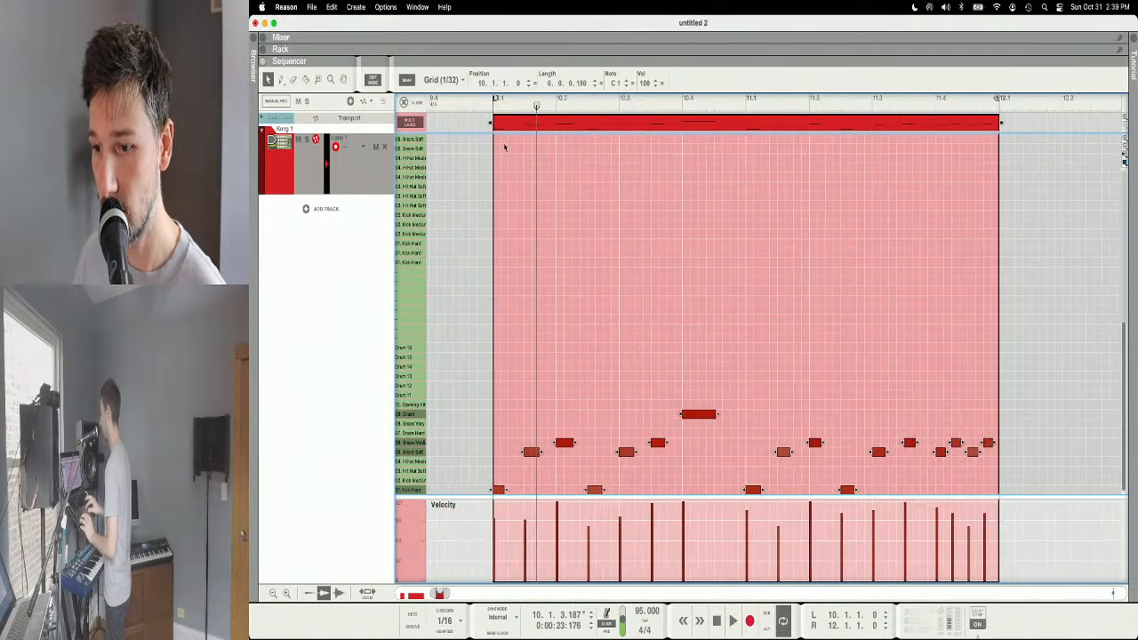
pyautogui.click(493, 101)
pyautogui.press('space')
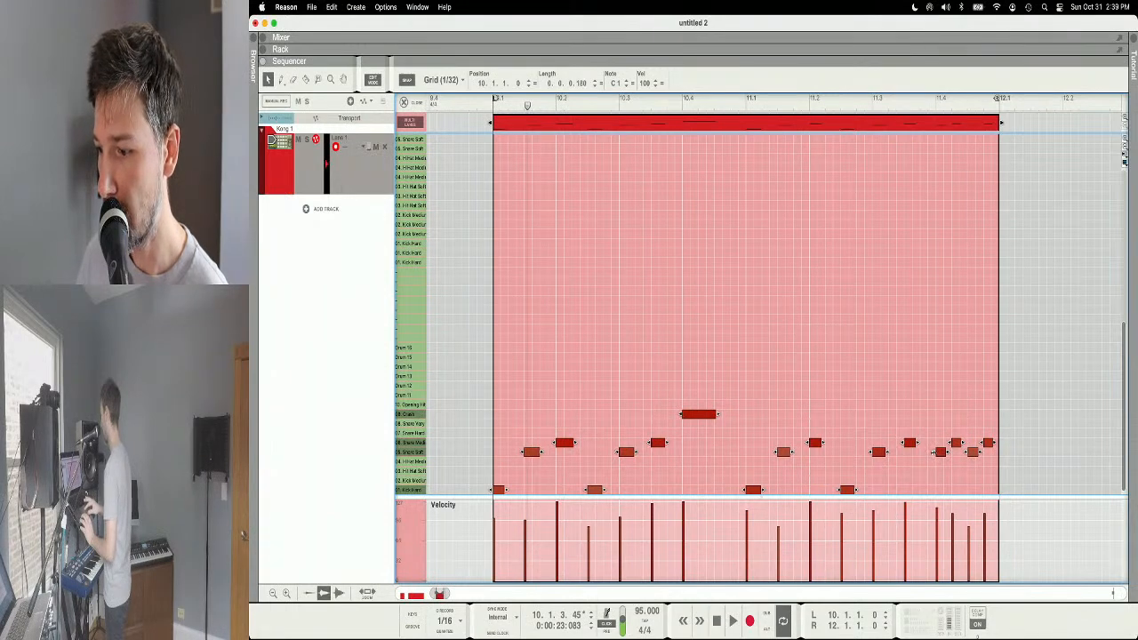
# Step: Move the two Snare Soft notes in beat 11.4 down to the pad 4 hi-hat row (D#1) and play the pattern from bar 10
pyautogui.click(952, 459)
pyautogui.click(940, 452)
pyautogui.click(956, 443)
pyautogui.click(973, 452)
pyautogui.click(988, 443)
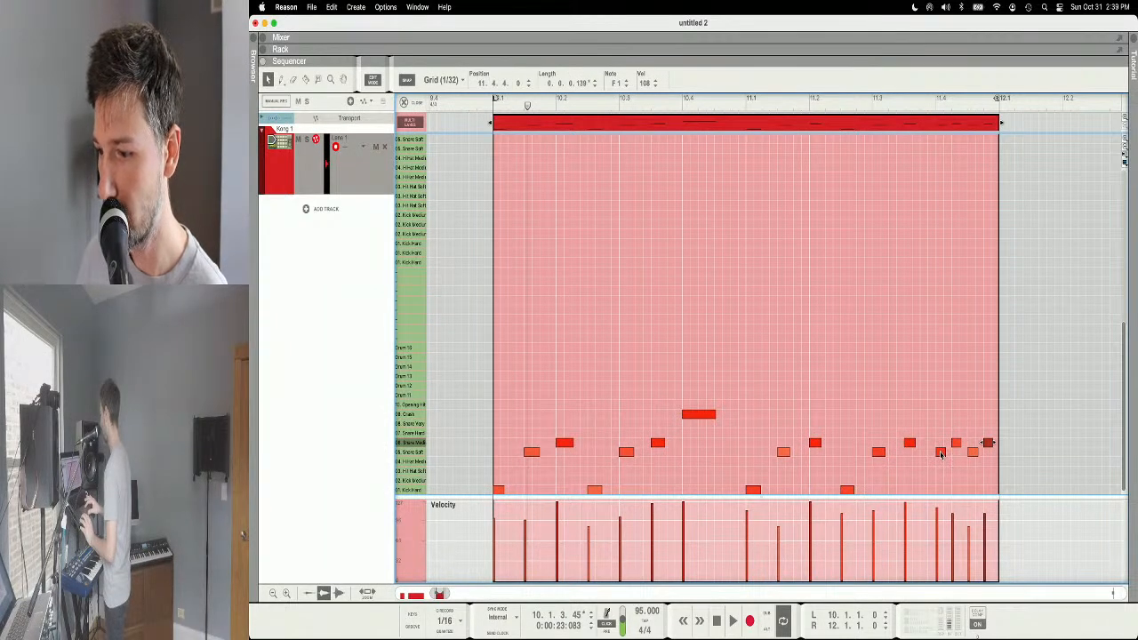
pyautogui.click(941, 452)
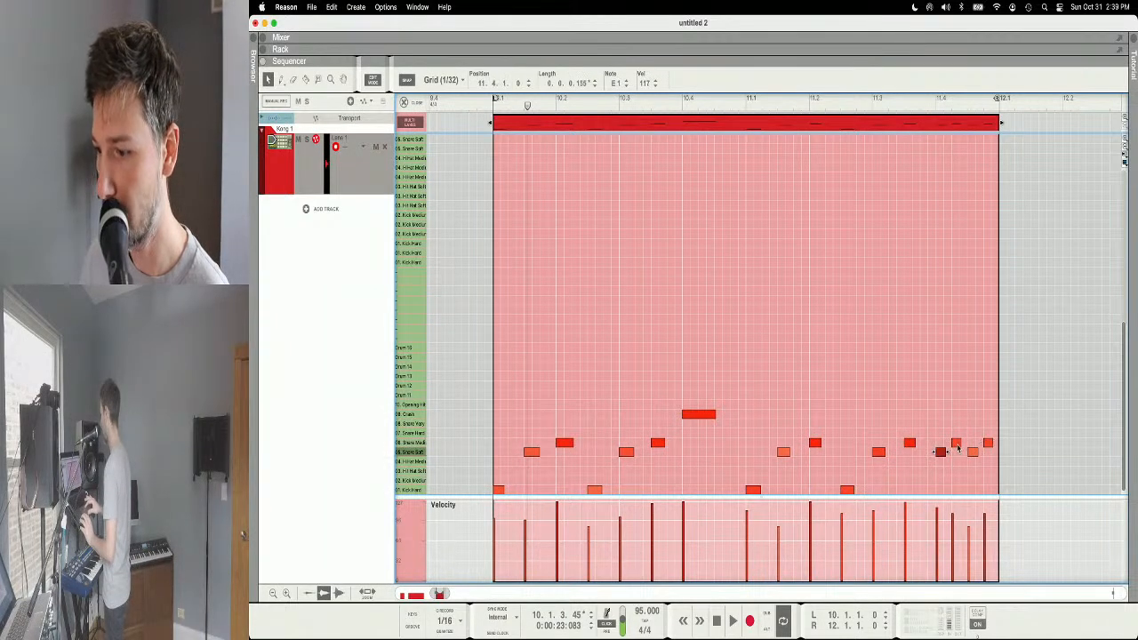
pyautogui.click(955, 443)
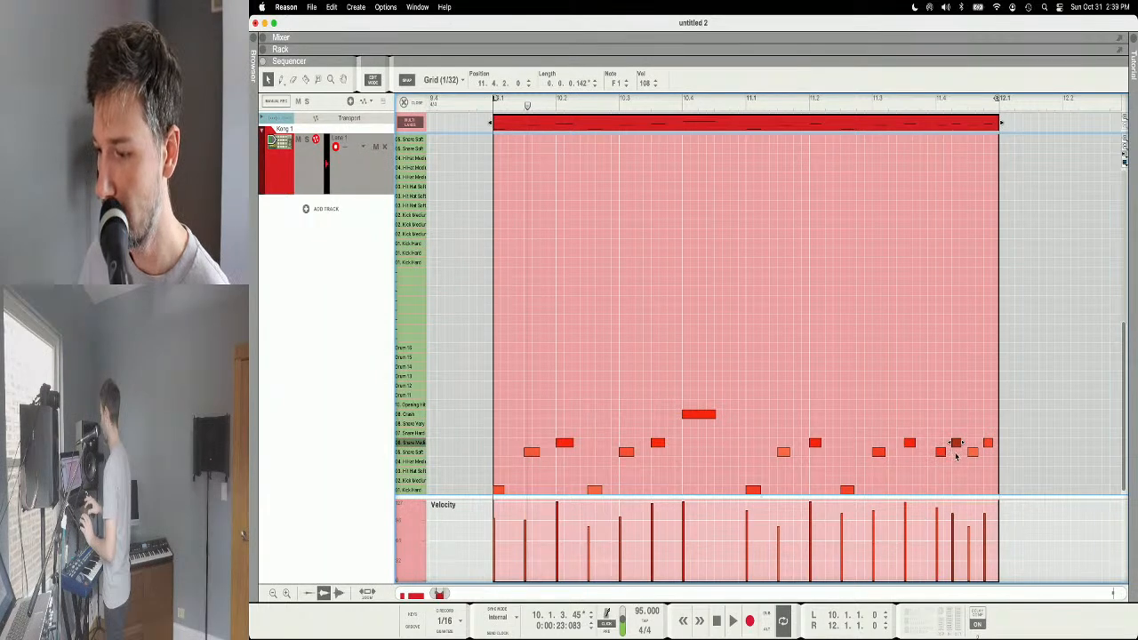
pyautogui.click(940, 453)
pyautogui.moveTo(931, 458)
pyautogui.mouseDown()
pyautogui.moveTo(985, 457)
pyautogui.moveTo(940, 461)
pyautogui.mouseUp()
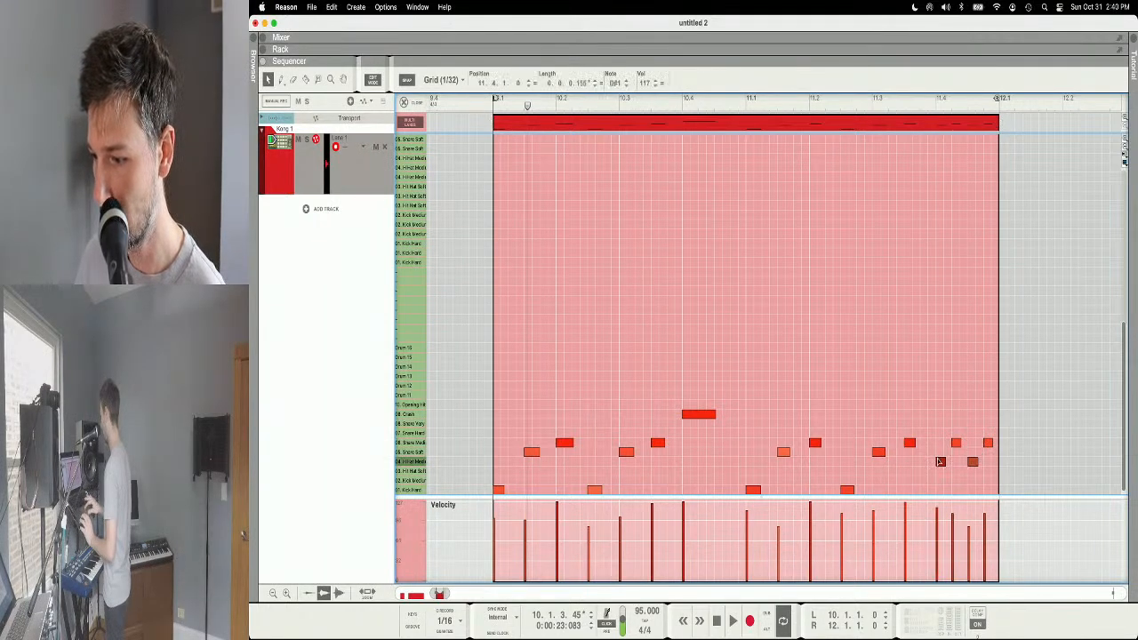
pyautogui.click(956, 443)
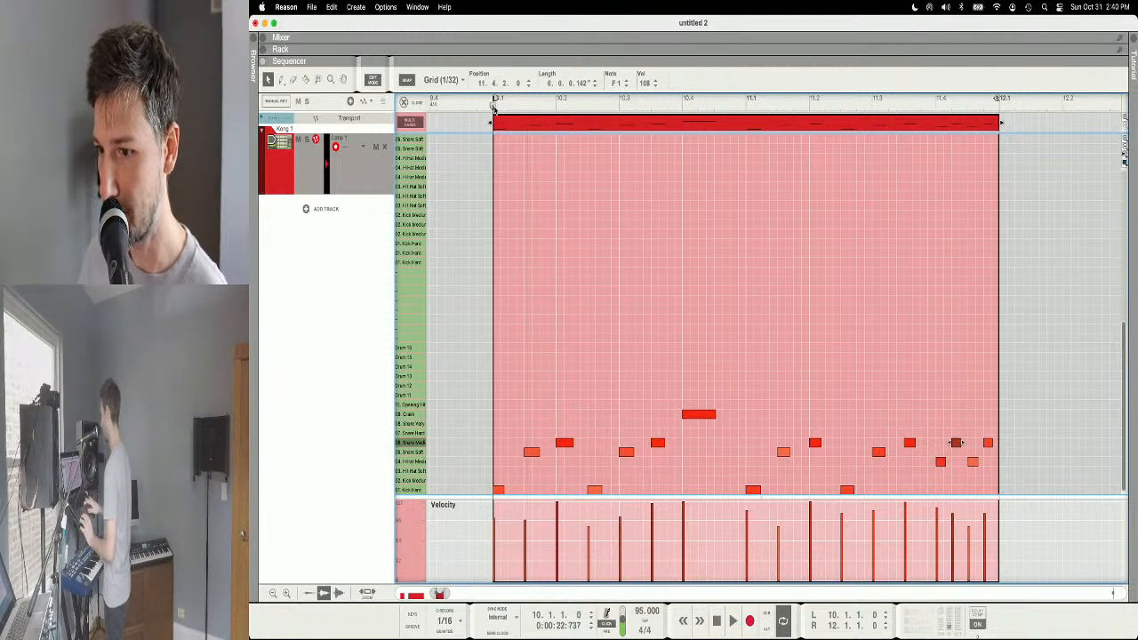
pyautogui.press('space')
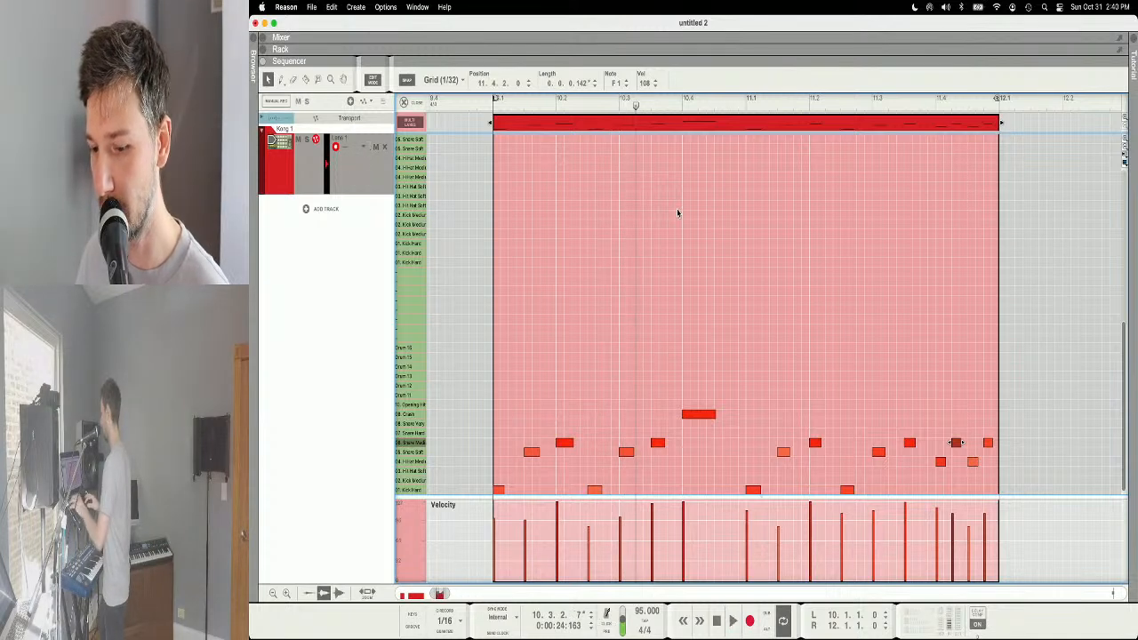
# Step: Return to the song arrangement, set the song tempo to 175 BPM, and play the loop
pyautogui.press('super+e')
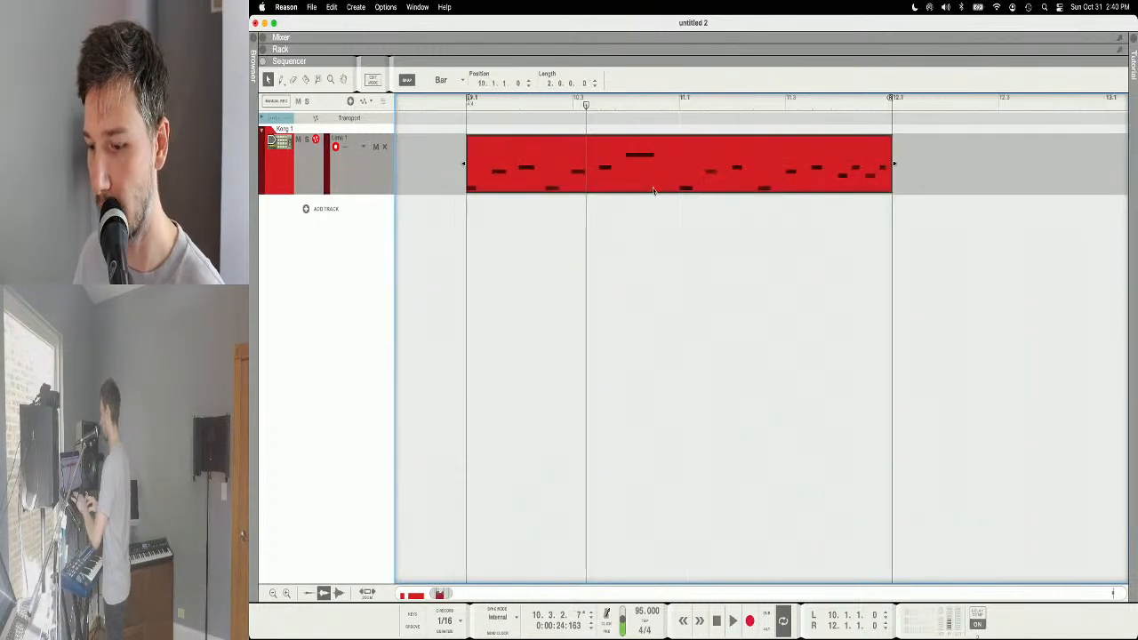
pyautogui.press('g')
pyautogui.press('g')
pyautogui.press('g')
pyautogui.press('g')
pyautogui.press('g')
pyautogui.press('g')
pyautogui.press('g')
pyautogui.press('g')
pyautogui.press('g')
pyautogui.press('g')
pyautogui.press('g')
pyautogui.press('g')
pyautogui.press('g')
pyautogui.doubleClick(640, 612)
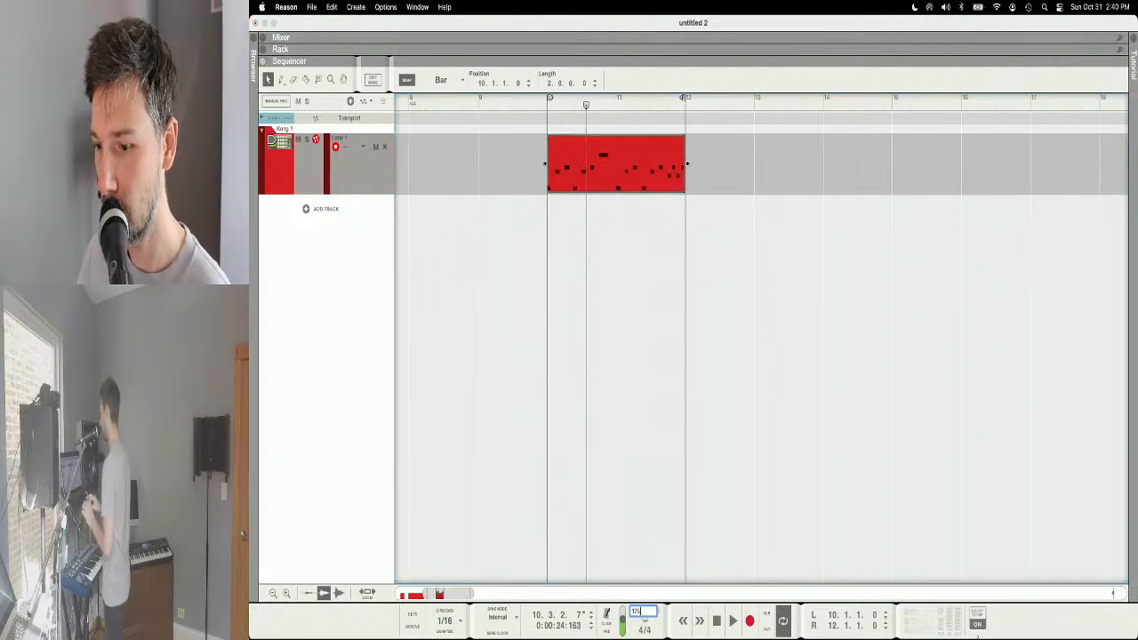
pyautogui.write('95')
pyautogui.press('Return')
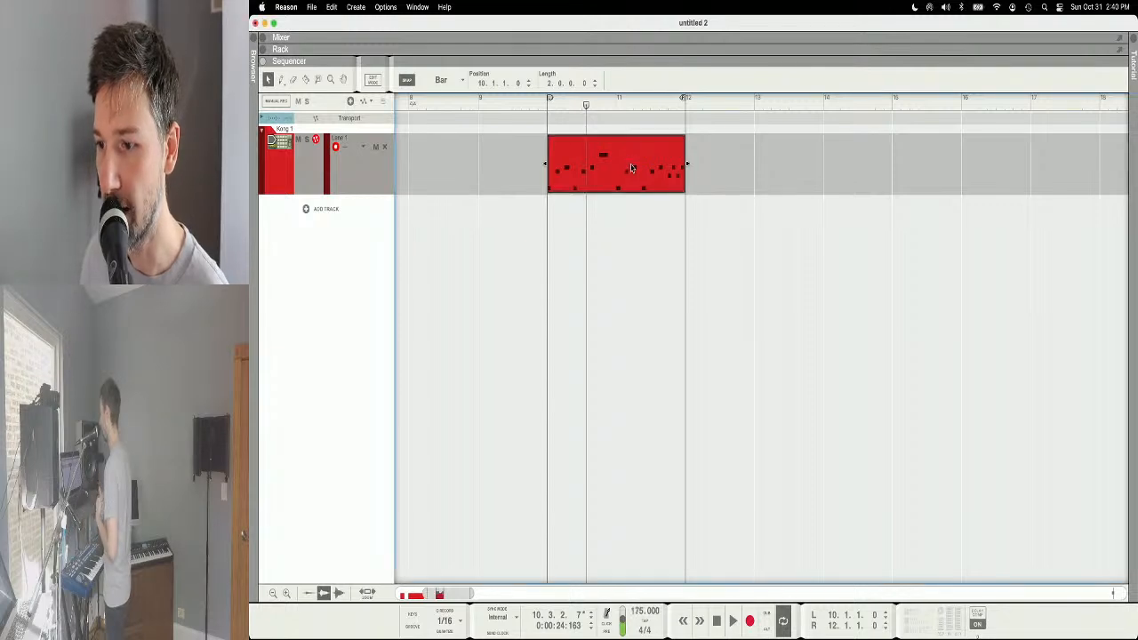
pyautogui.press('space')
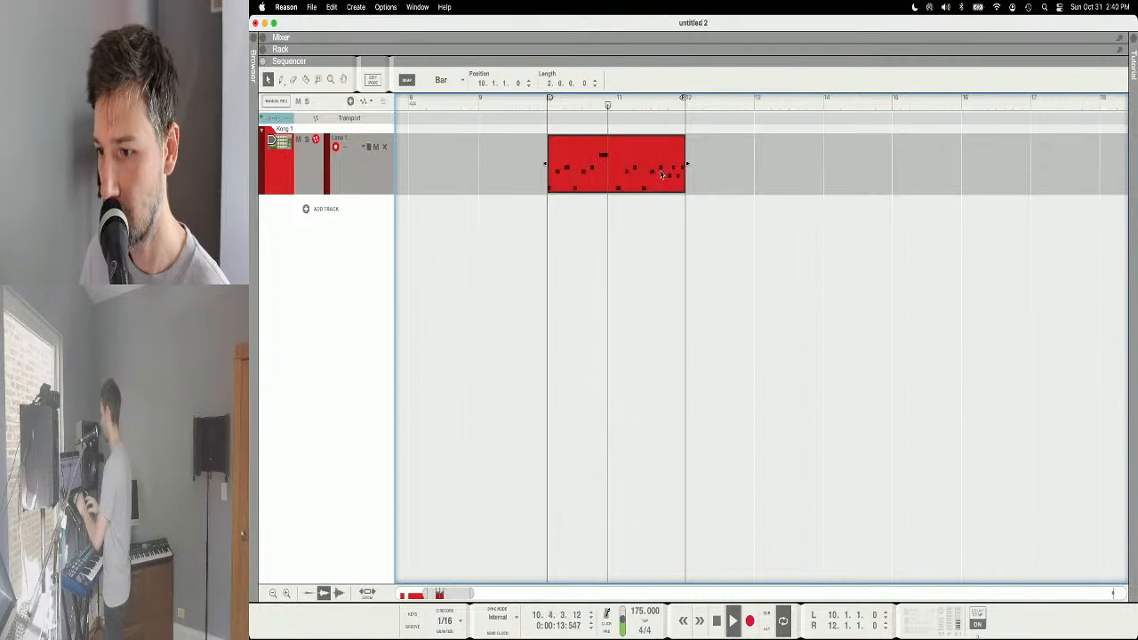
# Step: Open the clip, move the two pad 6 snare notes in beat 11.4 down to Snare Soft (E1), and play from 11.4
pyautogui.doubleClick(666, 182)
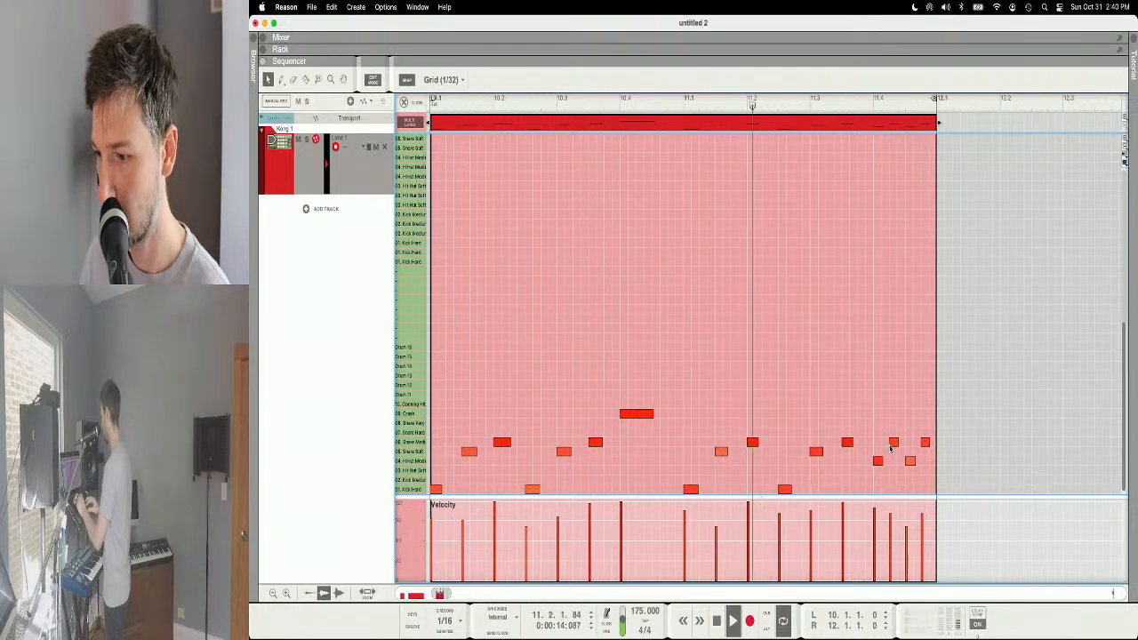
pyautogui.press('space')
pyautogui.moveTo(885, 437)
pyautogui.mouseDown()
pyautogui.moveTo(947, 451)
pyautogui.moveTo(893, 452)
pyautogui.mouseUp()
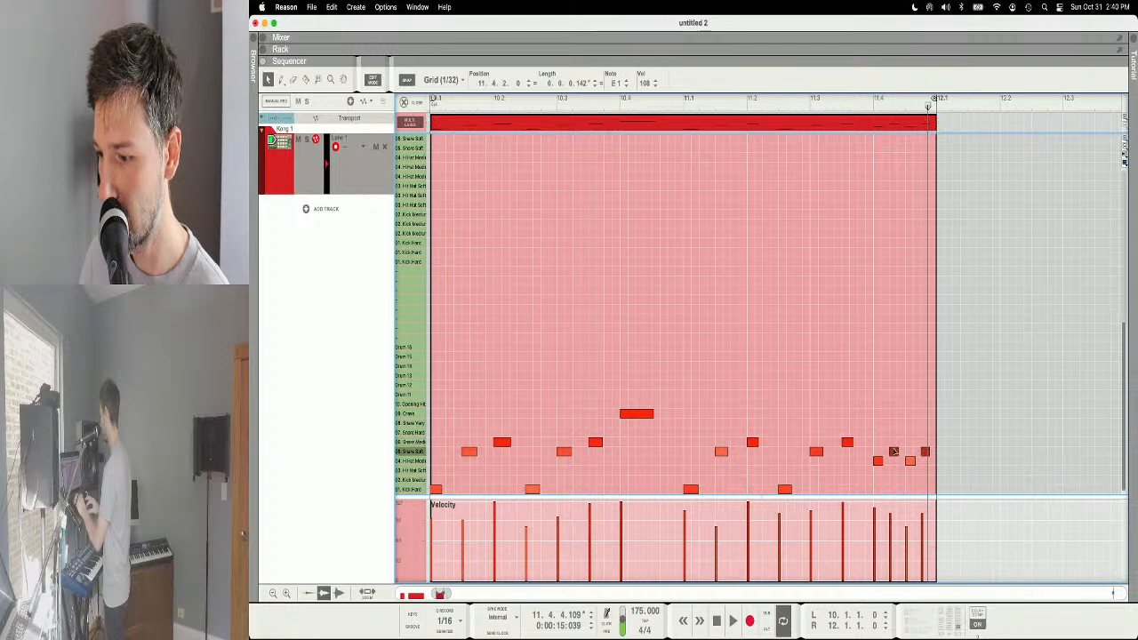
pyautogui.click(872, 105)
pyautogui.press('space')
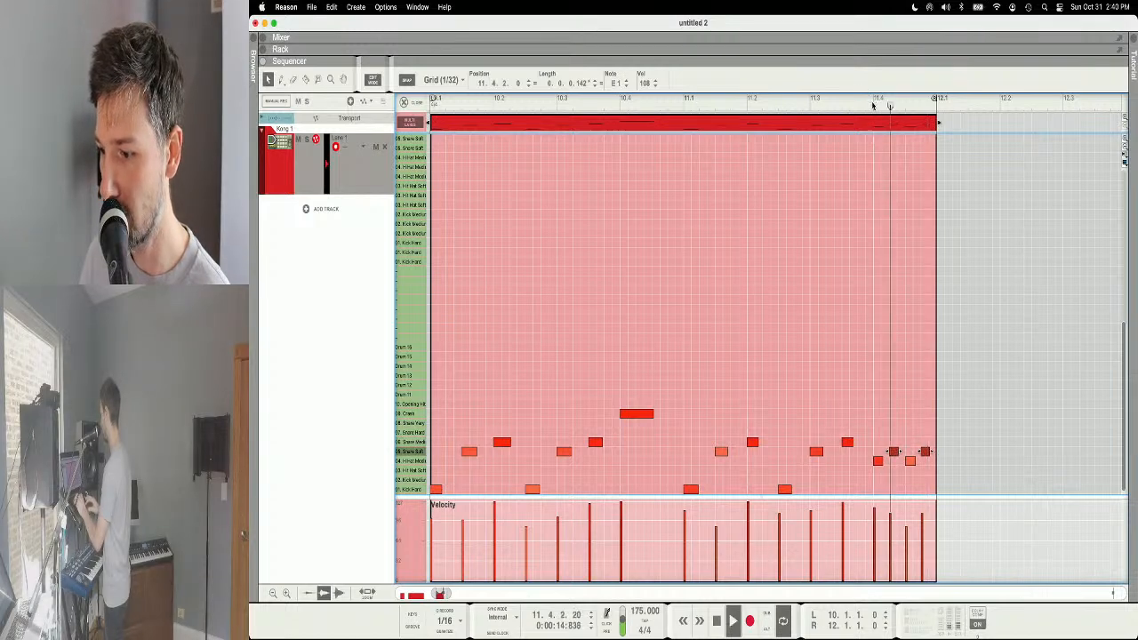
pyautogui.press('space')
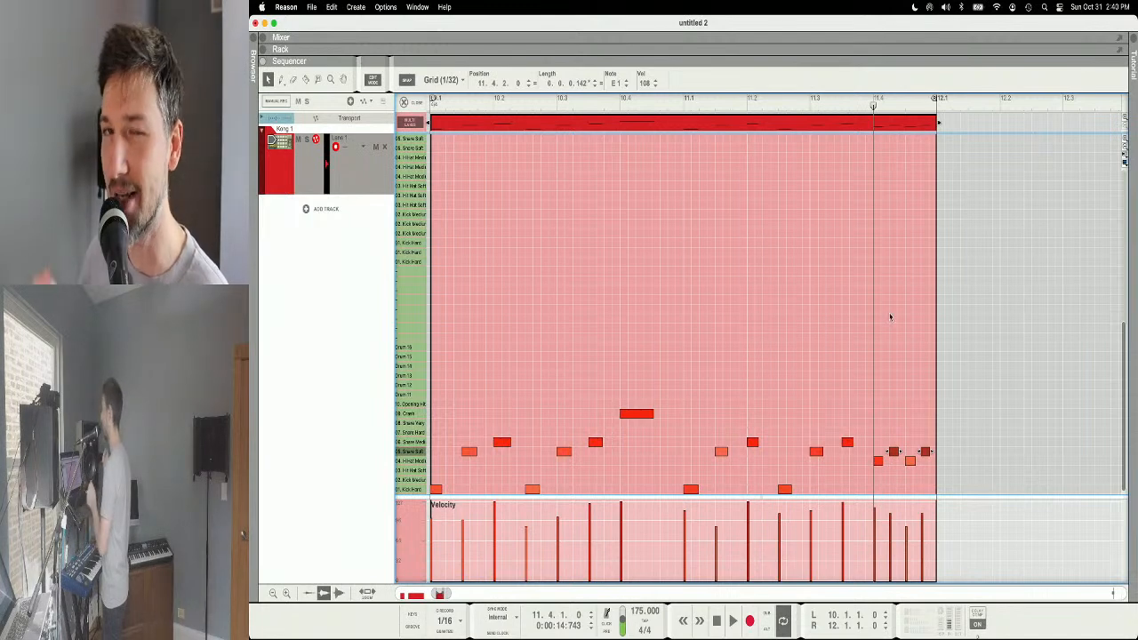
pyautogui.press('space')
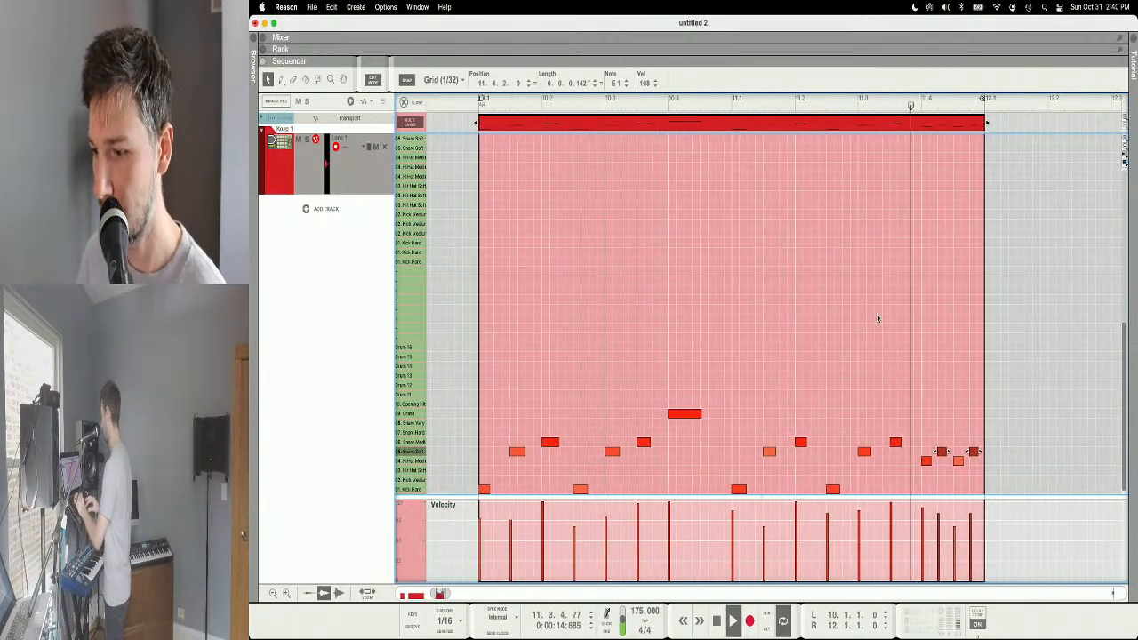
pyautogui.press('space')
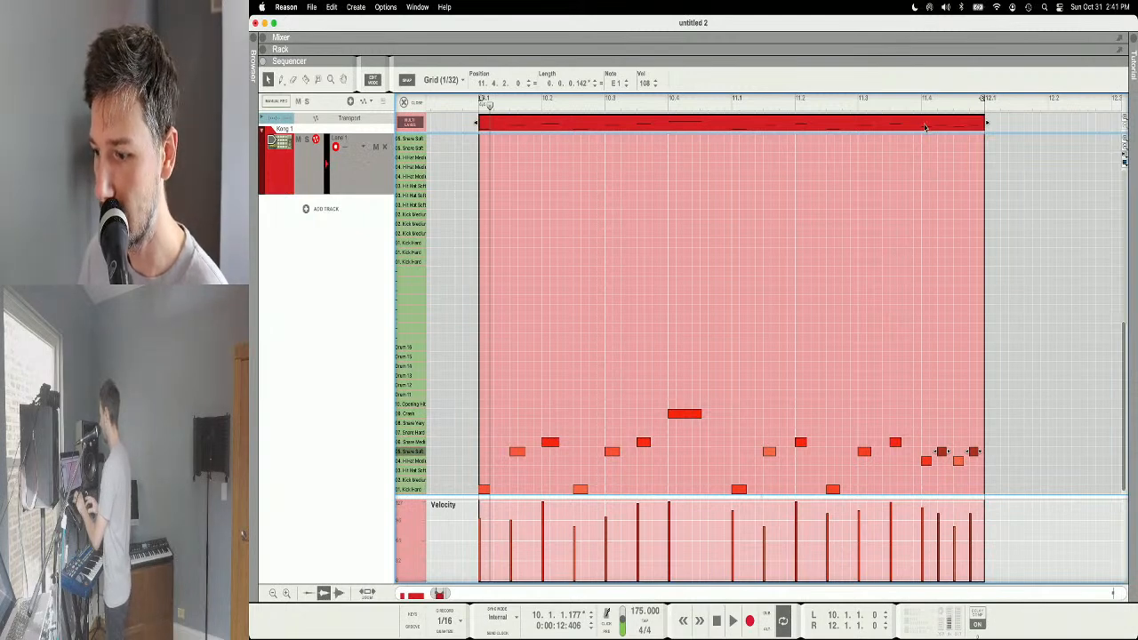
# Step: Leave the note editor and copy the two-bar clip to bar 13 on the Kong track
pyautogui.press('r')
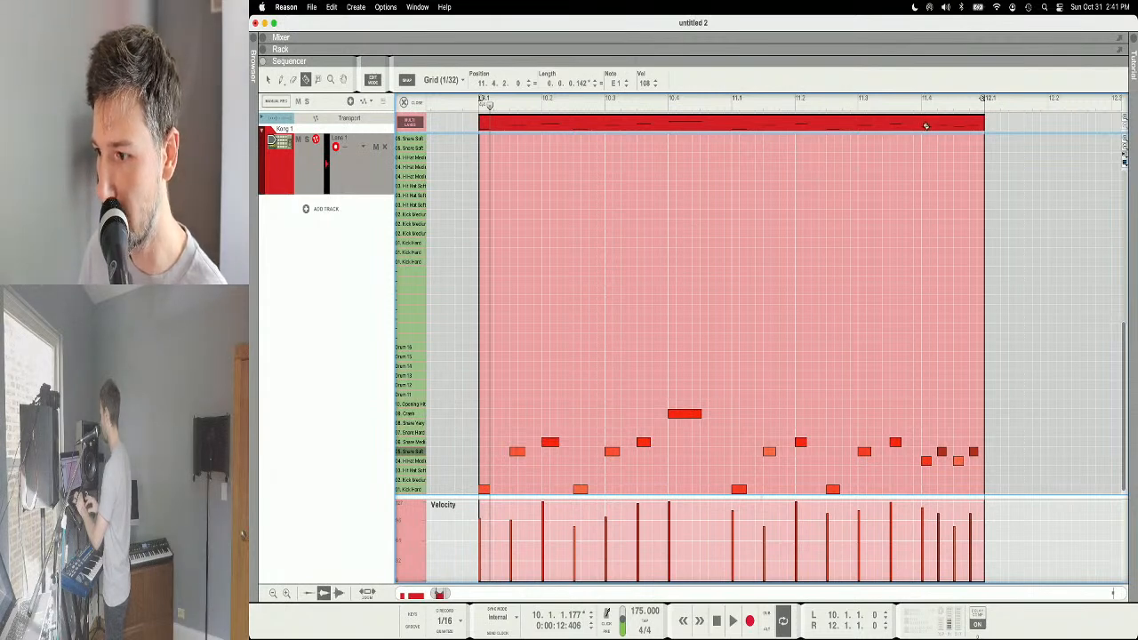
pyautogui.press('super+e')
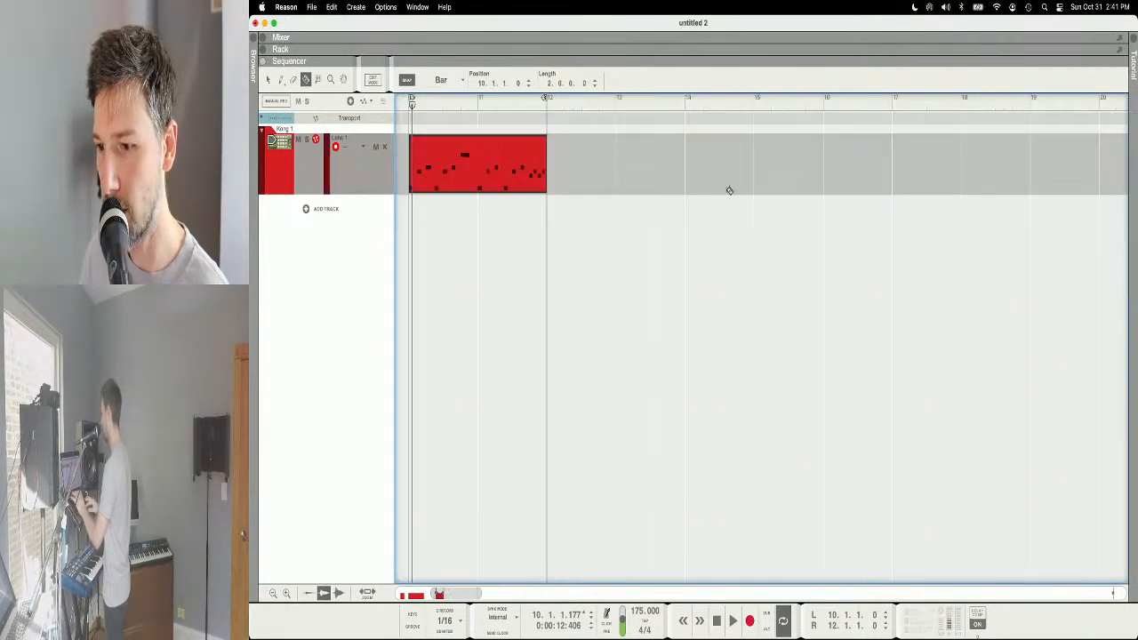
pyautogui.moveTo(509, 184); pyautogui.dragTo(674, 164)
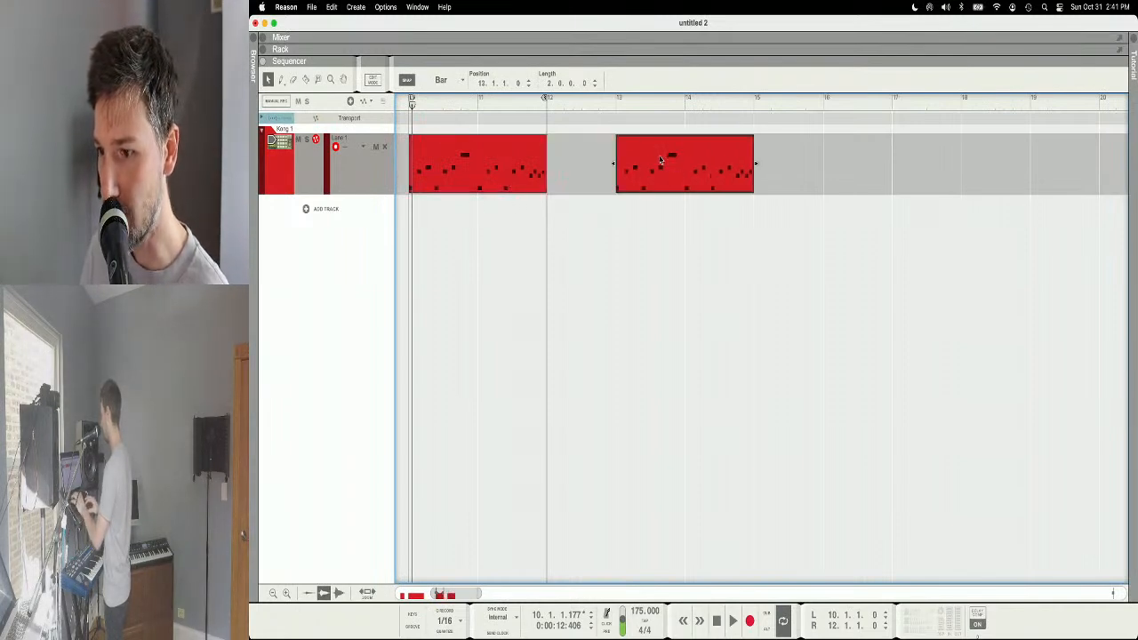
# Step: Try to split the copied clip at beat 14.4 inside the note editor
pyautogui.doubleClick(661, 160)
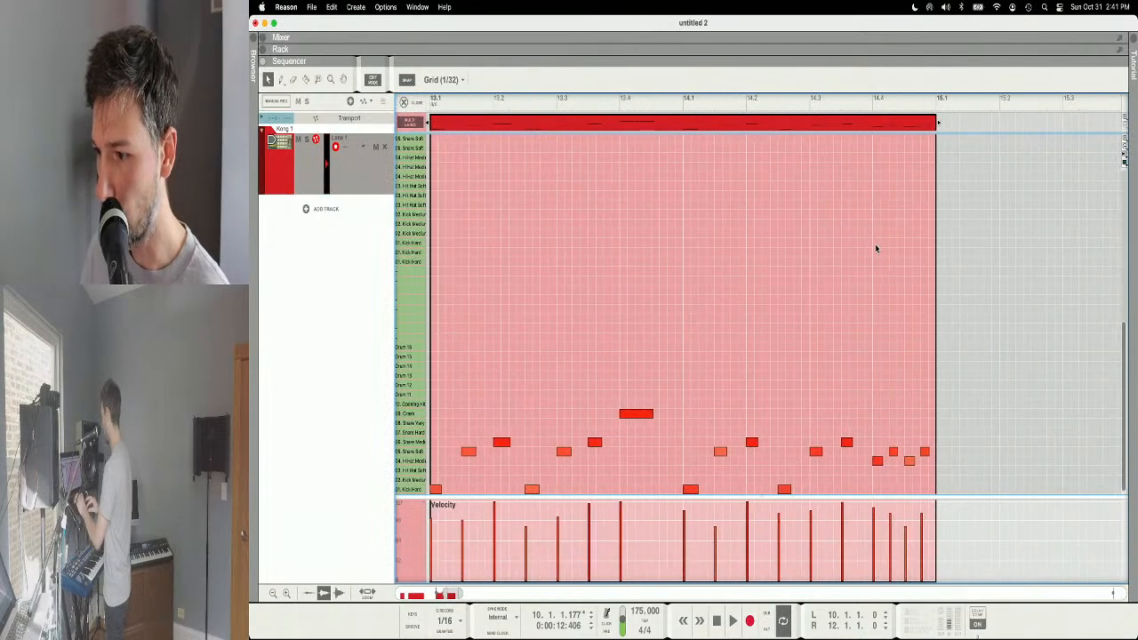
pyautogui.press('r')
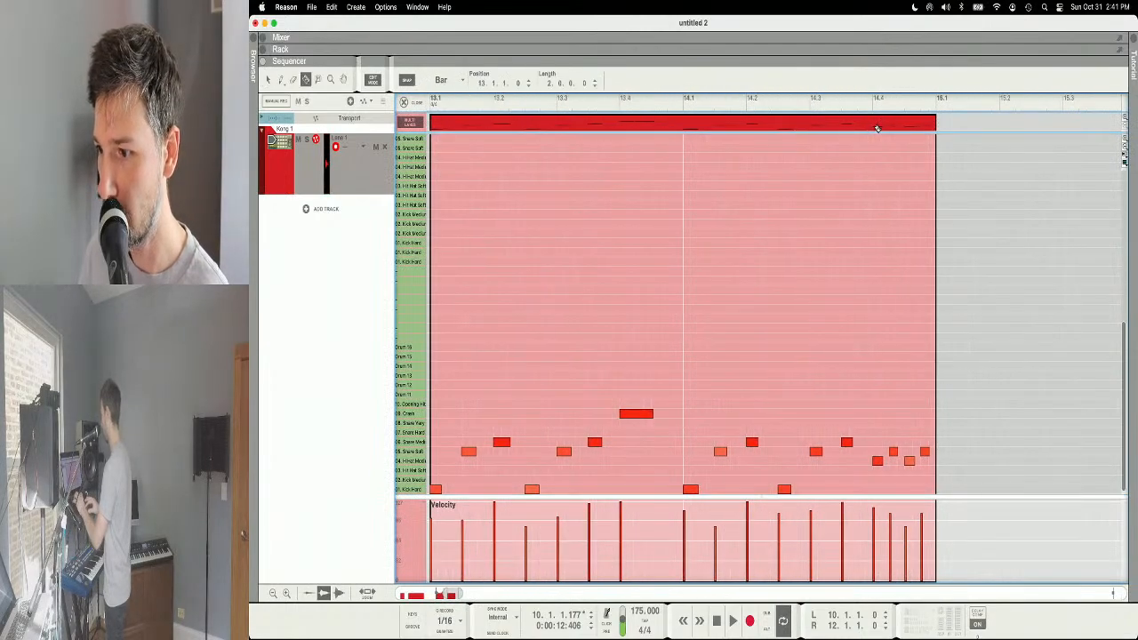
pyautogui.hotkey('shift', 'Tab')
pyautogui.press('q')
pyautogui.moveTo(610, 169); pyautogui.dragTo(705, 170)
pyautogui.doubleClick(705, 169)
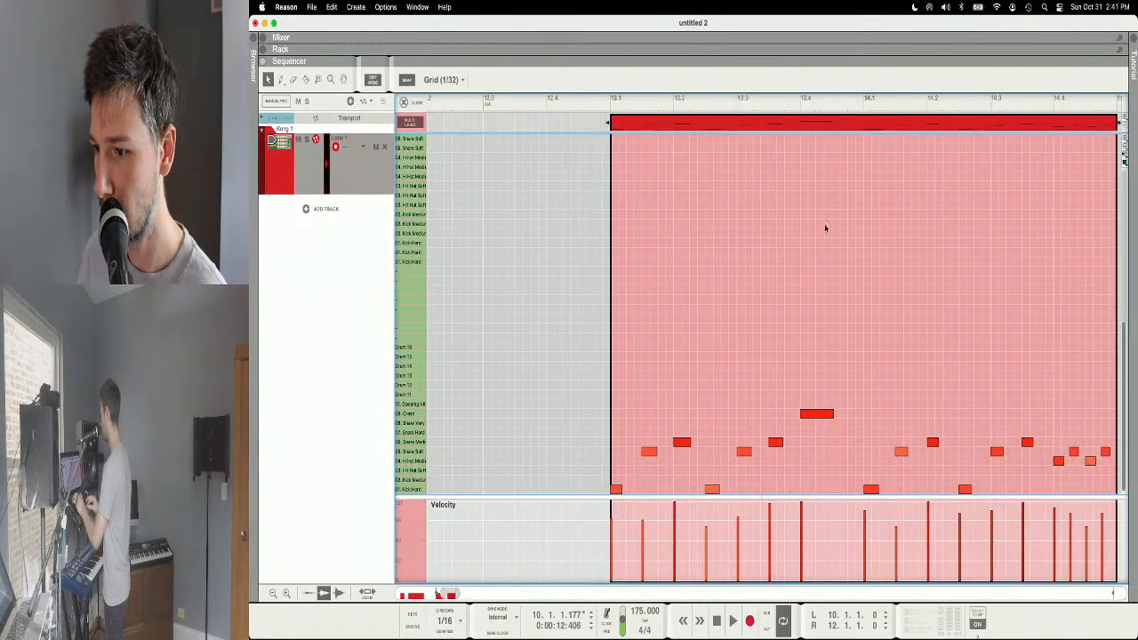
pyautogui.hscroll(5, 818, 223)
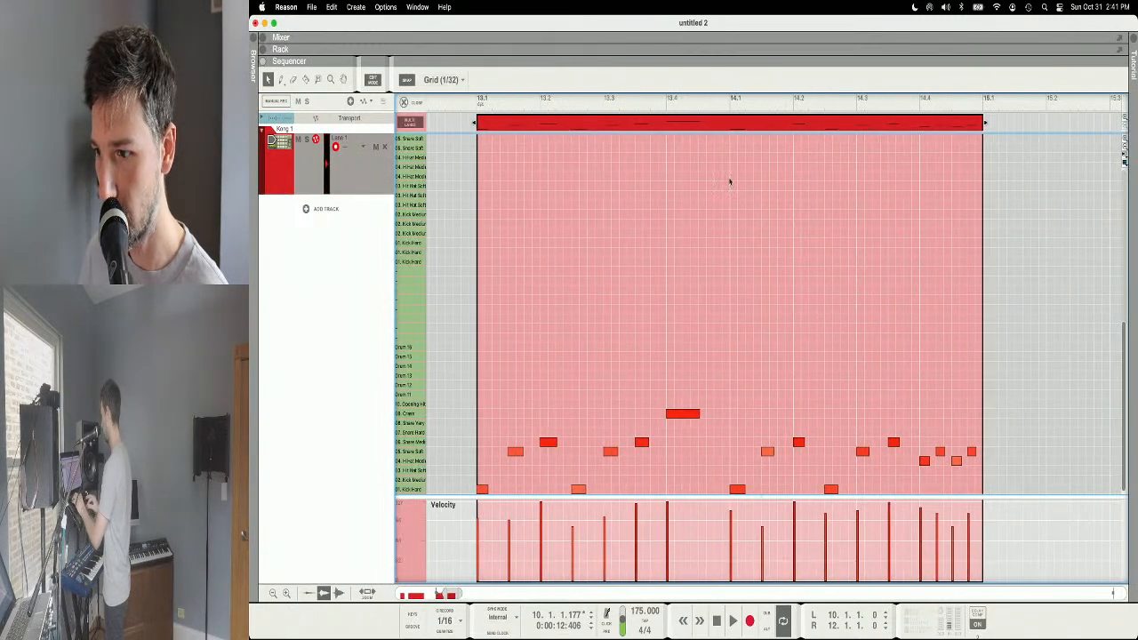
pyautogui.click(924, 127)
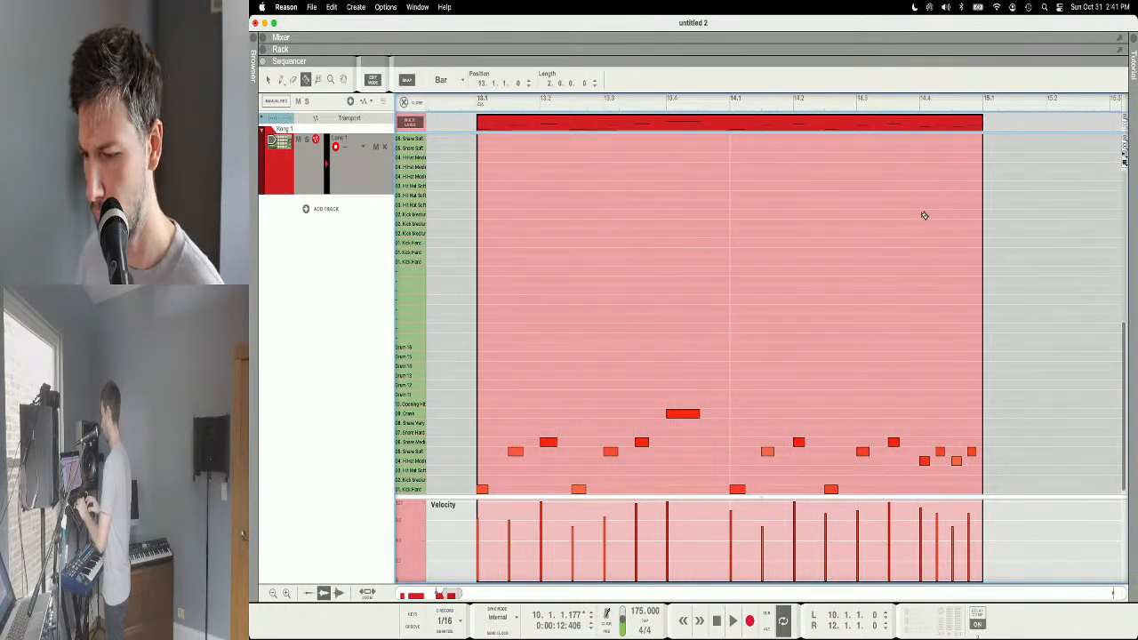
pyautogui.press('super+e')
pyautogui.press('q')
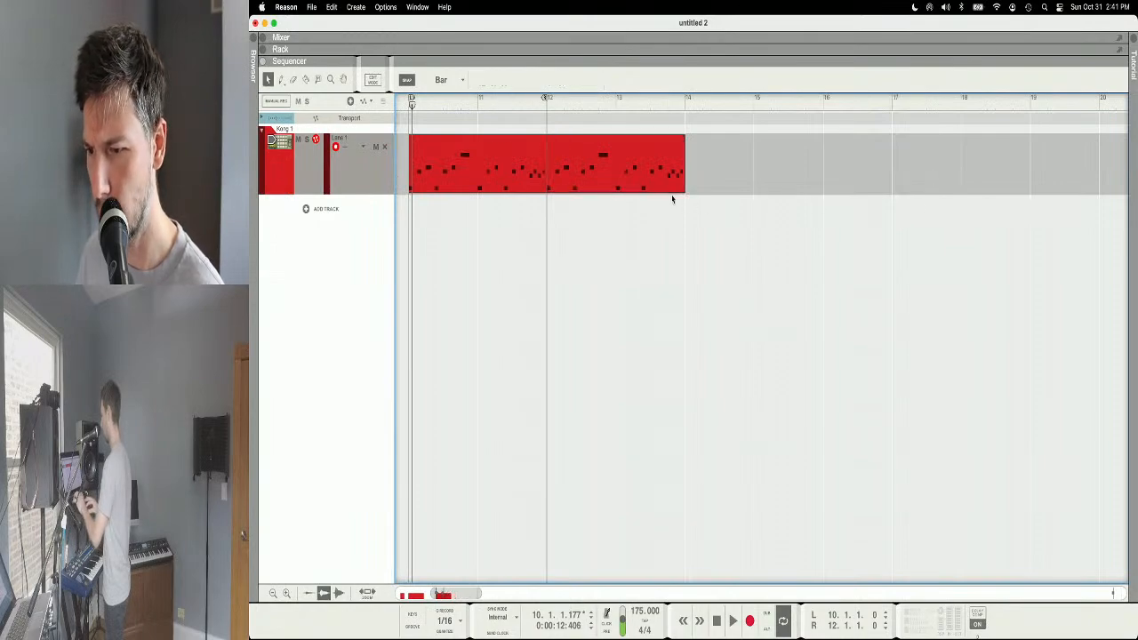
# Step: Move the copied clip to bar 14 and try to split it at beat 15.4 inside the note editor
pyautogui.moveTo(649, 167); pyautogui.dragTo(758, 171)
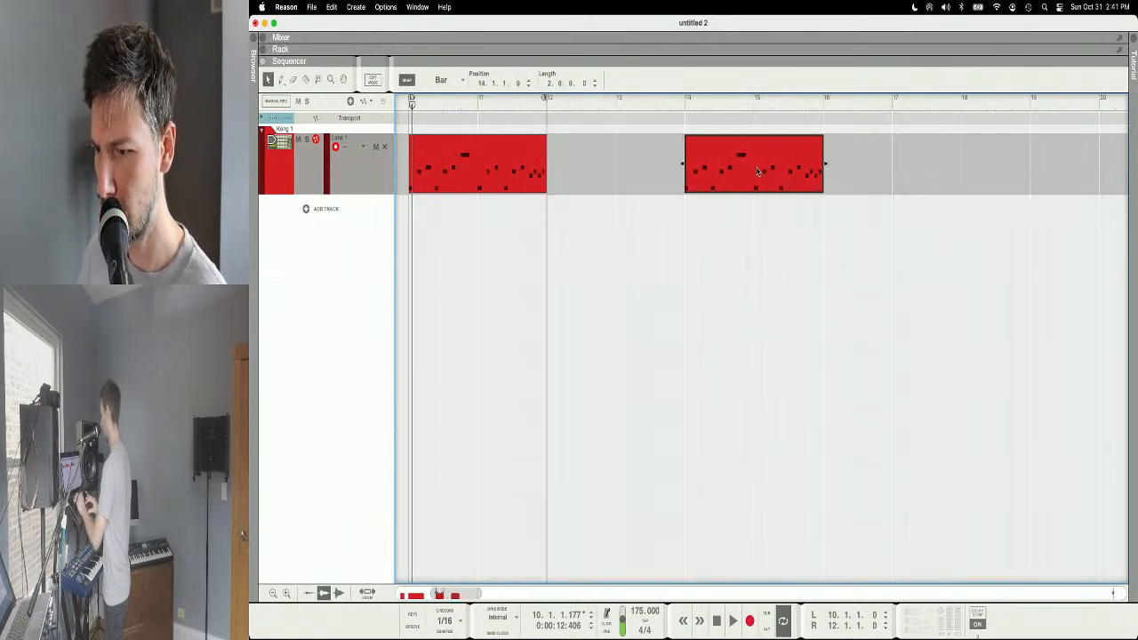
pyautogui.doubleClick(758, 171)
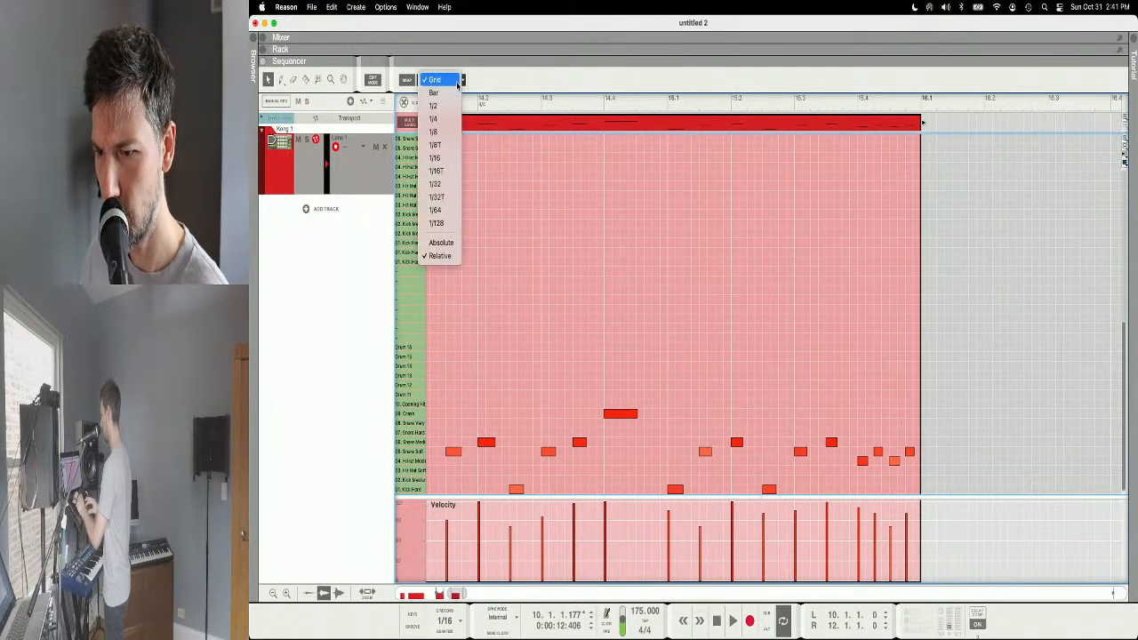
pyautogui.click(458, 85)
pyautogui.click(863, 128)
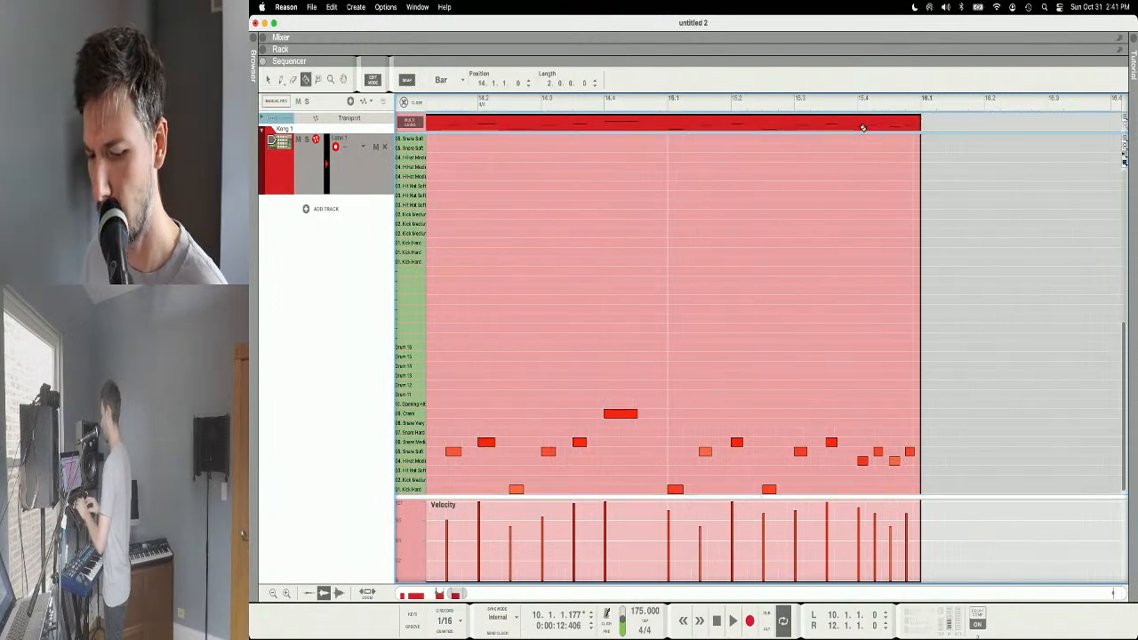
pyautogui.press('Tab')
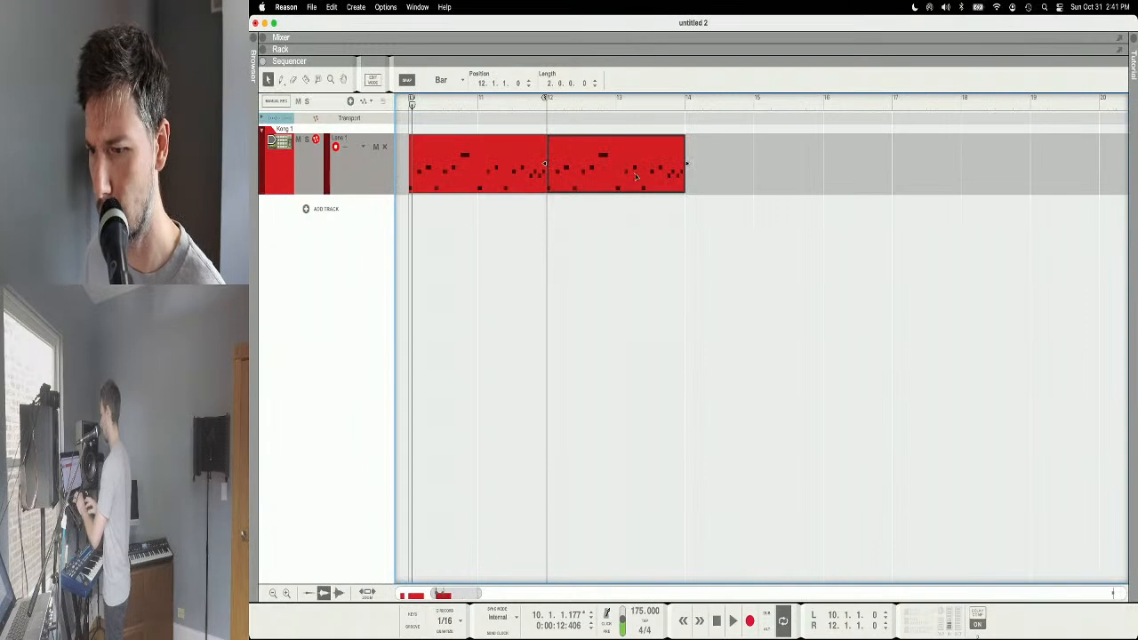
# Step: Place the copied clip at bar 14 in the arrangement and set the snap value to Grid
pyautogui.moveTo(635, 178); pyautogui.dragTo(742, 181)
pyautogui.scroll(5, 817, 186)
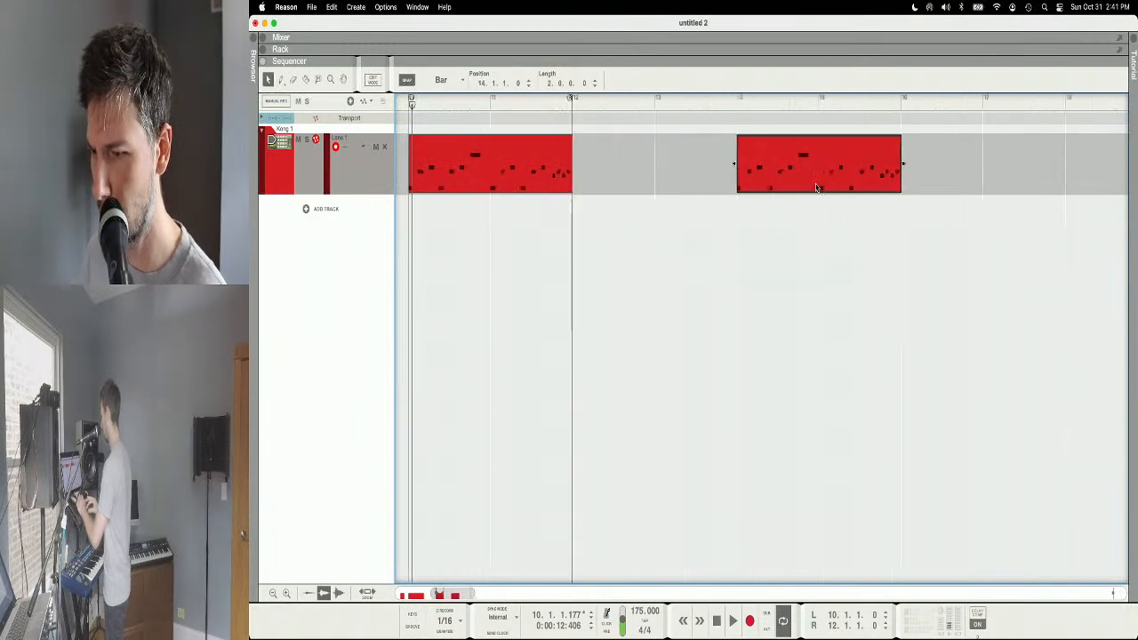
pyautogui.hscroll(5, 820, 189)
pyautogui.click(463, 83)
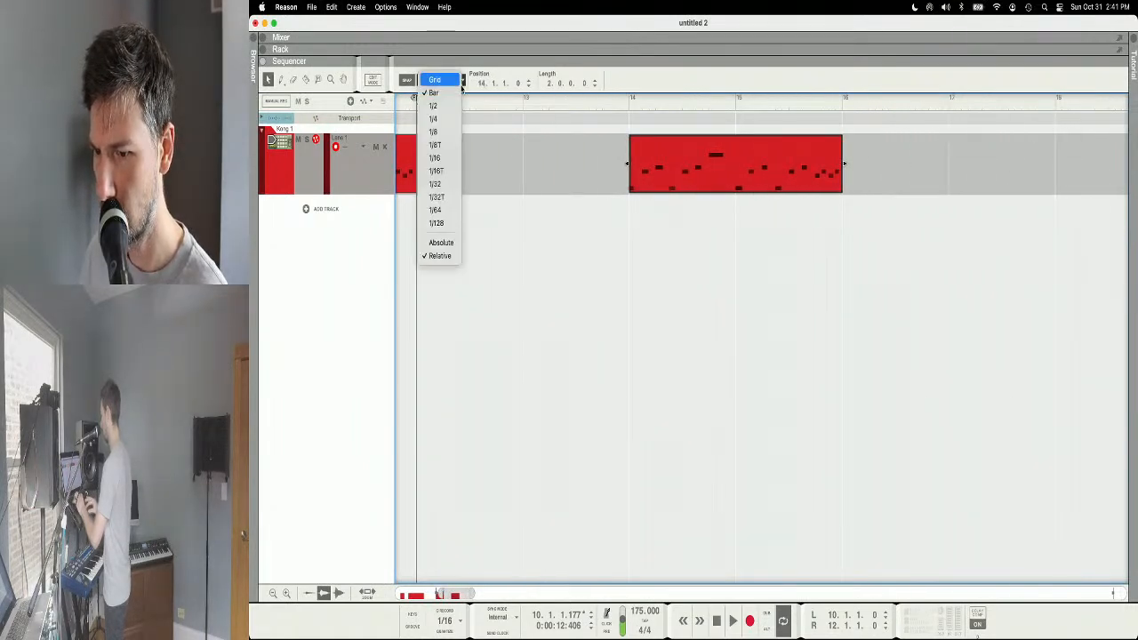
pyautogui.click(454, 82)
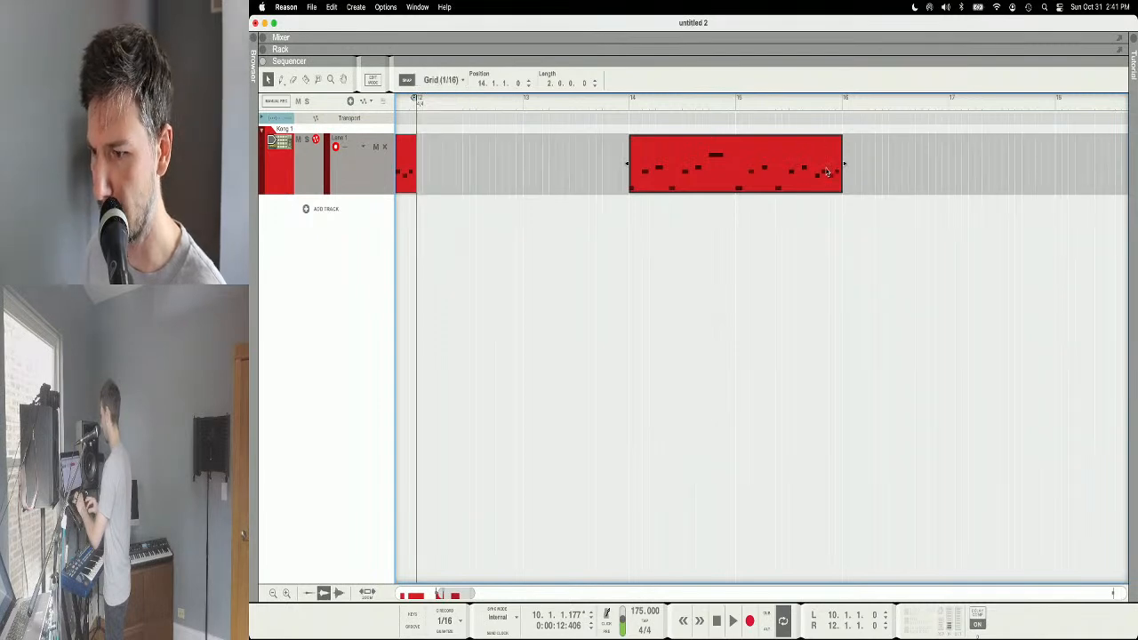
# Step: Split the bar 14 clip at 15.1, 15.3 and 15.4, and play it from bar 14
pyautogui.scroll(3, 823, 155)
pyautogui.hscroll(3, 836, 169)
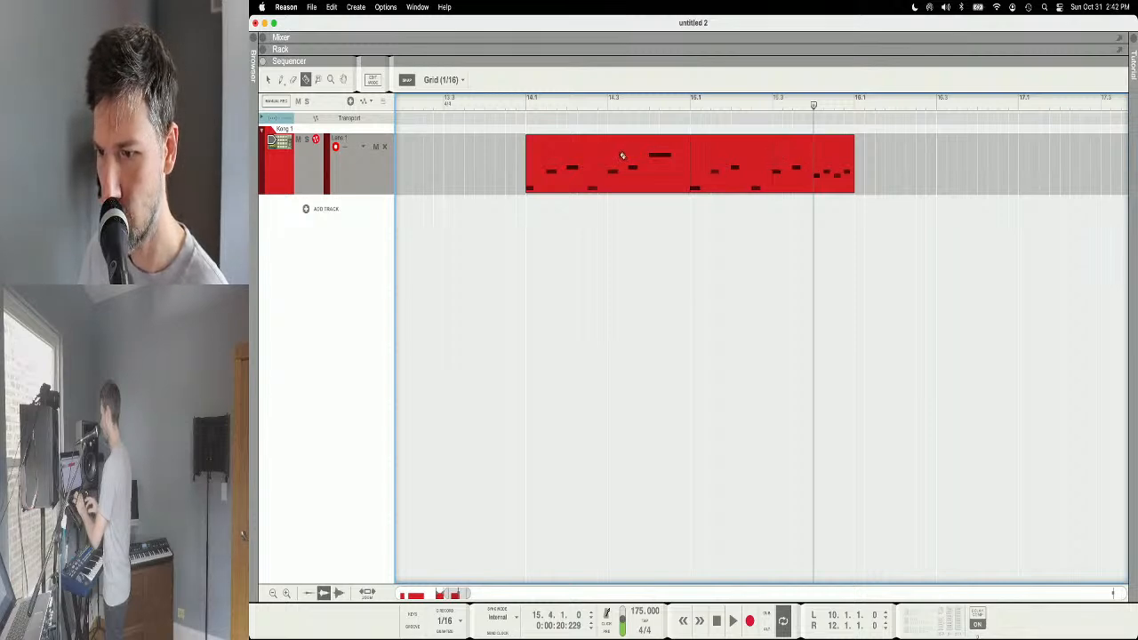
pyautogui.press('q')
pyautogui.click(518, 105)
pyautogui.press('space')
pyautogui.press('space')
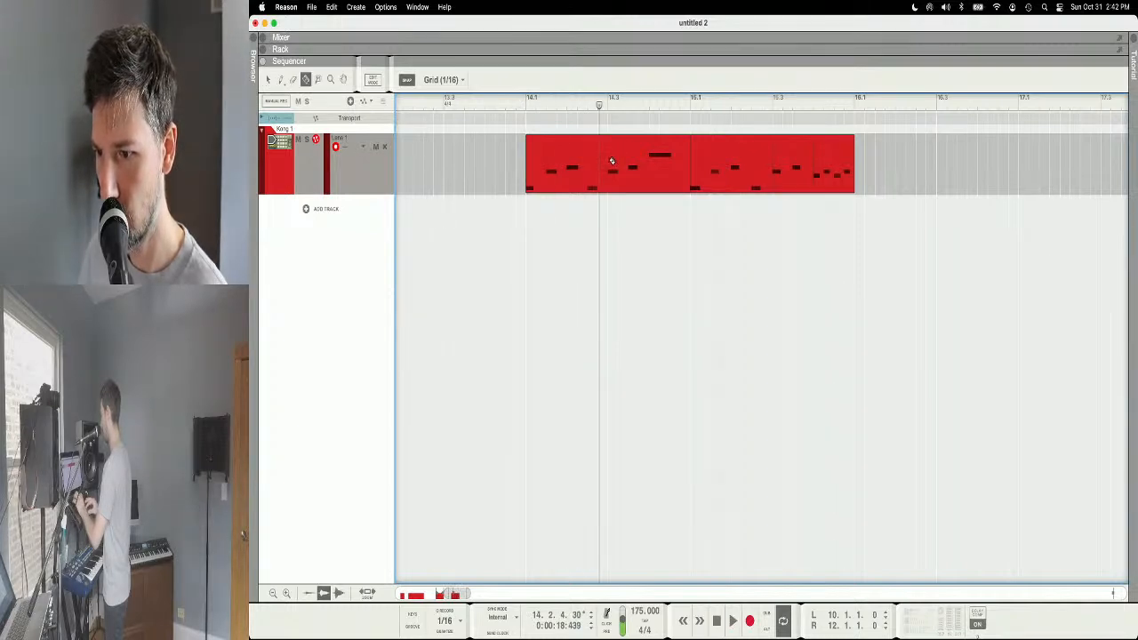
pyautogui.press('space')
pyautogui.press('q')
pyautogui.click(525, 105)
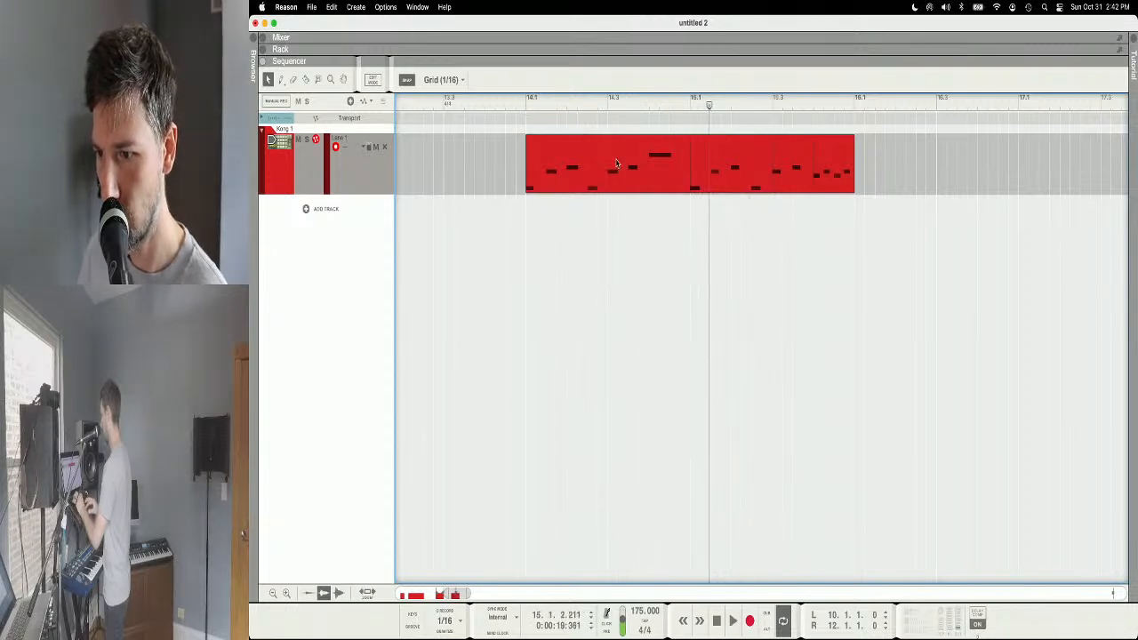
# Step: Audition the slices starting at 14.1, 15.1 and 15.3 by looping each one in turn
pyautogui.press('super+l')
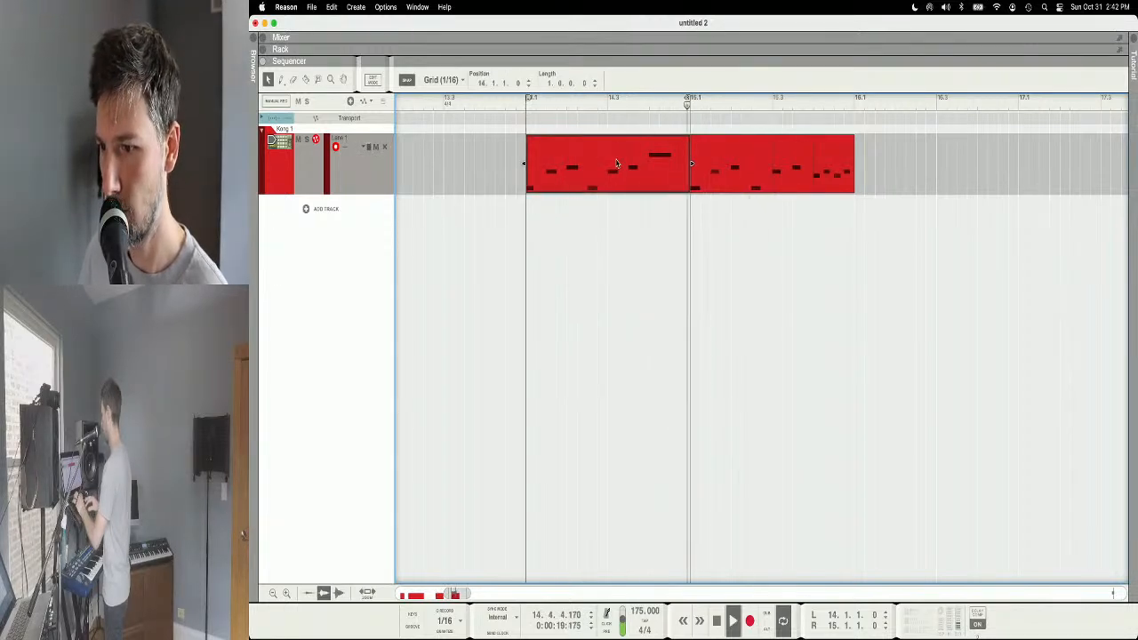
pyautogui.click(751, 184)
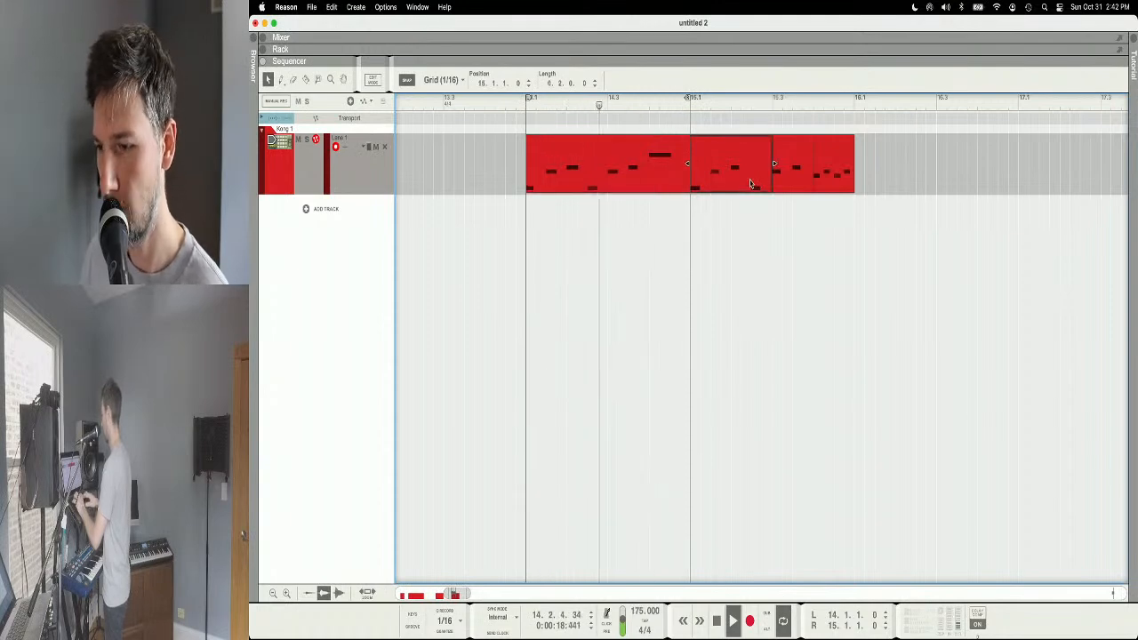
pyautogui.press('super+l')
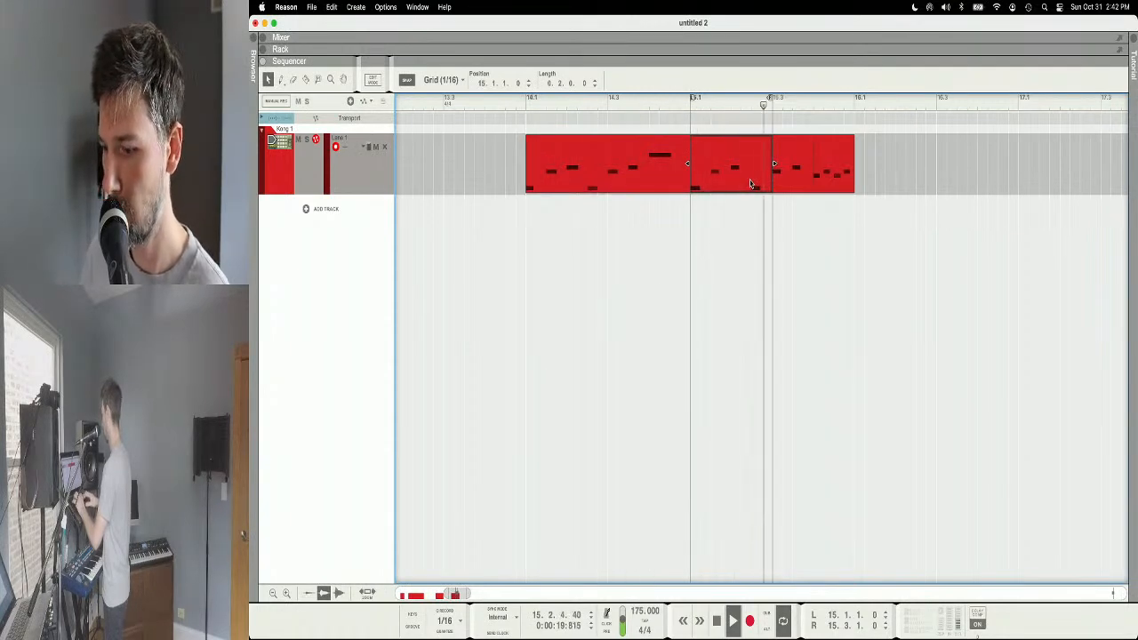
pyautogui.click(798, 177)
pyautogui.press('super+l')
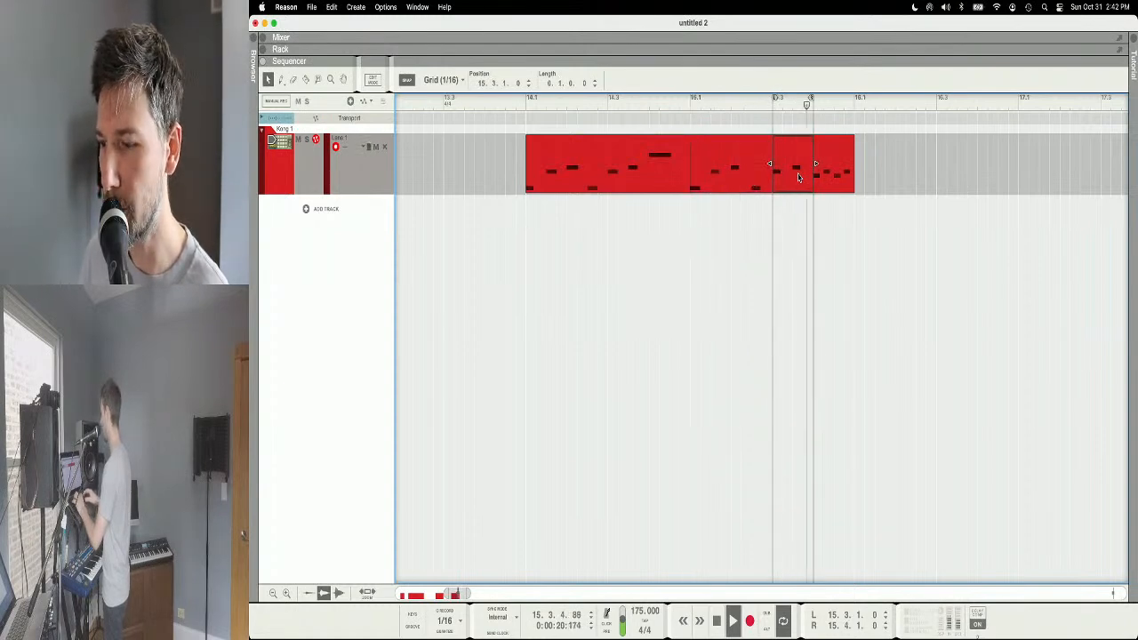
# Step: Delete the one-beat slice at 15.3 and loop the slice at 15.4
pyautogui.press('Delete')
pyautogui.click(831, 160)
pyautogui.press('super+l')
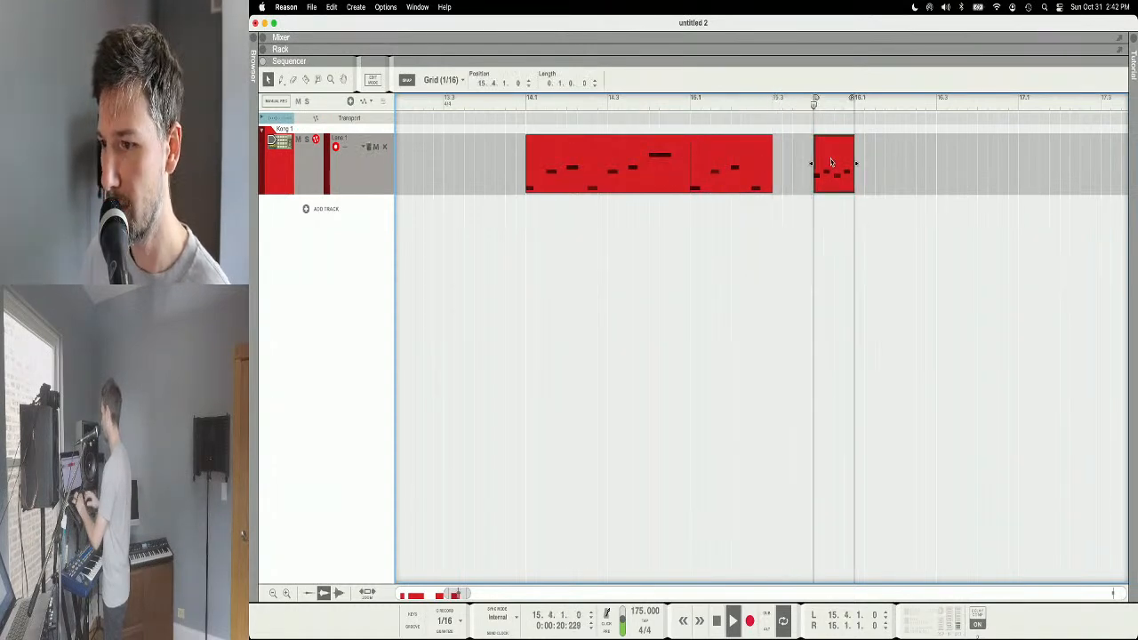
# Step: Move the one-bar slice from bar 14 to 16.3.2 and duplicate the 15.4 slice to 16.1
pyautogui.click(665, 175)
pyautogui.moveTo(665, 176); pyautogui.dragTo(994, 175)
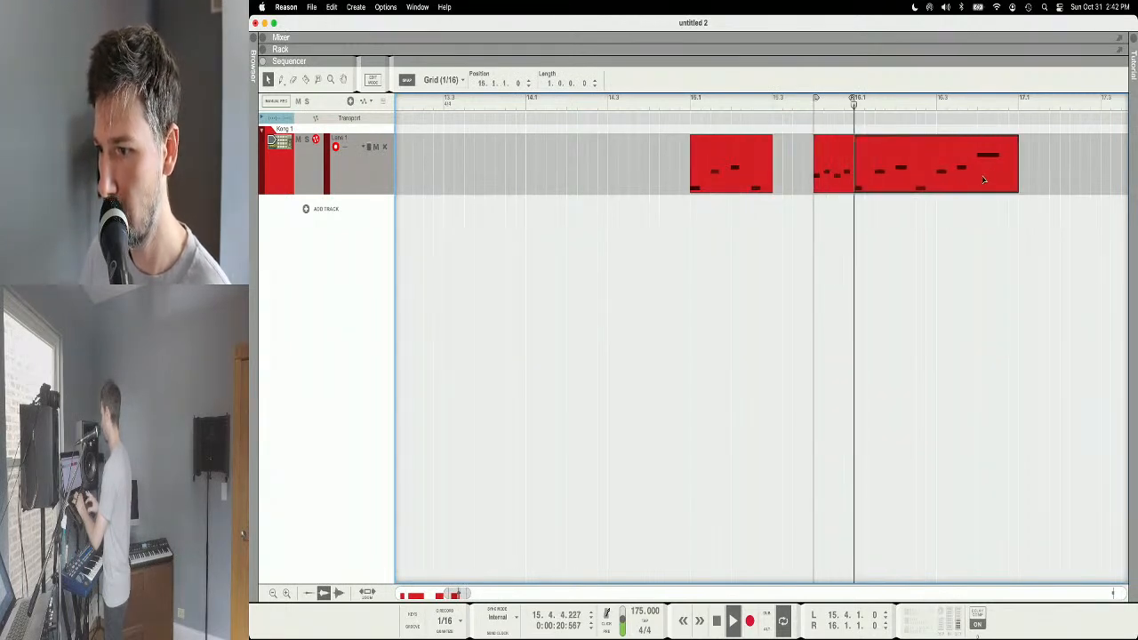
pyautogui.moveTo(910, 190); pyautogui.dragTo(1002, 175)
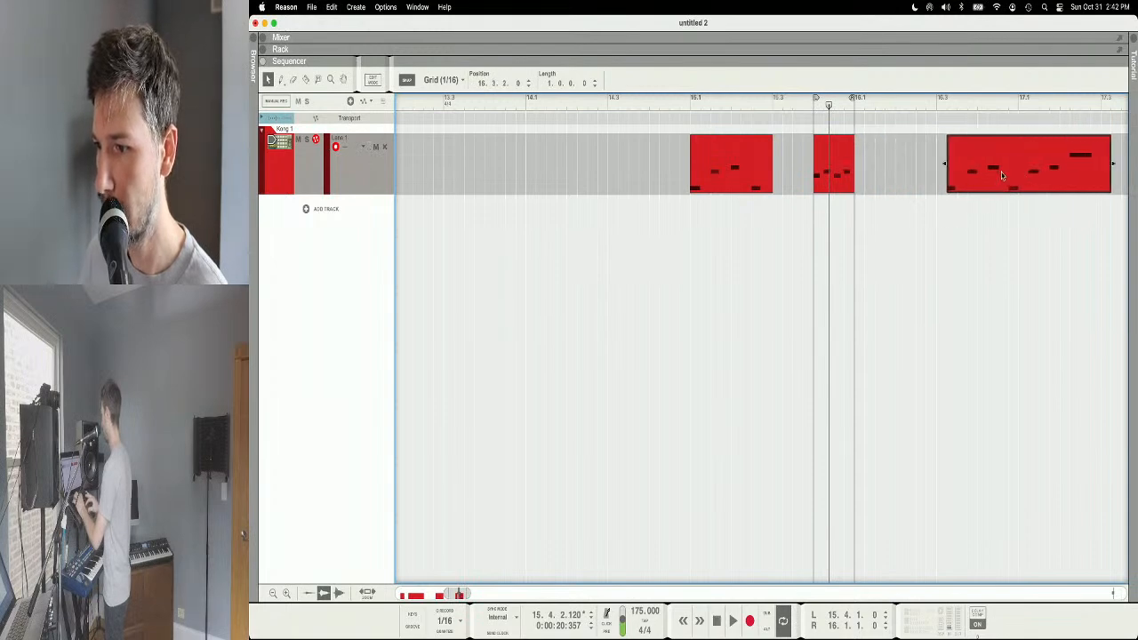
pyautogui.press('super+d')
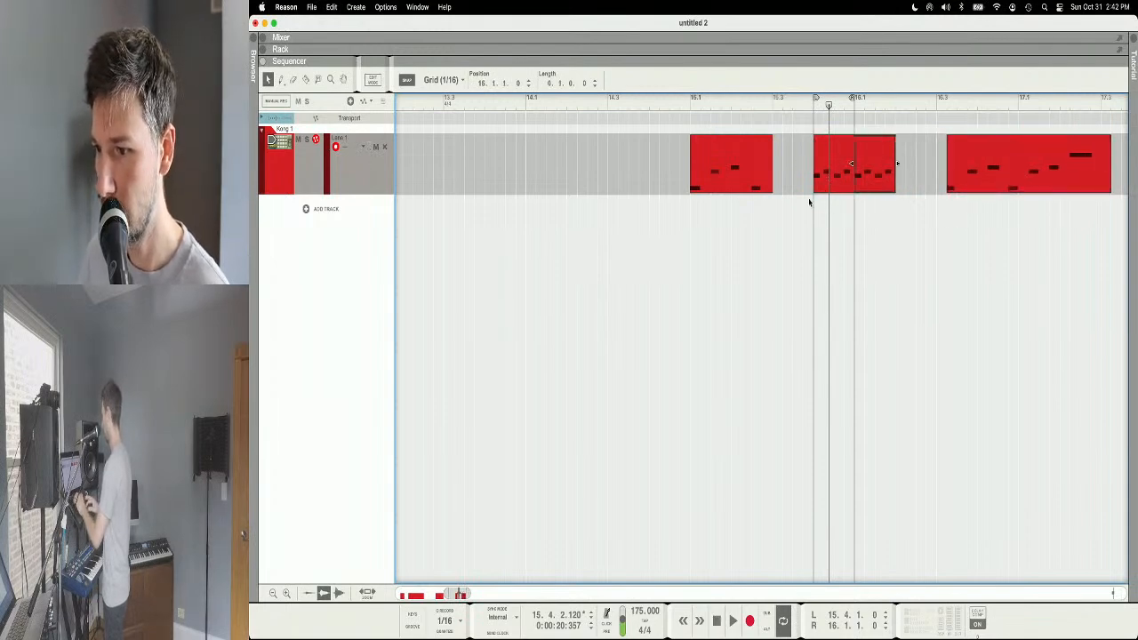
# Step: Shift the one-bar slice further along to about 17.3 and move the two-beat slice from 15.1 to 16.2.1
pyautogui.moveTo(791, 172); pyautogui.dragTo(740, 197)
pyautogui.moveTo(1050, 181); pyautogui.dragTo(1136, 183)
pyautogui.moveTo(637, 174); pyautogui.dragTo(835, 164)
# Step: Set the left loop locator to 15.3.1 and play the rearranged slices from just before 15.4
pyautogui.click(733, 105)
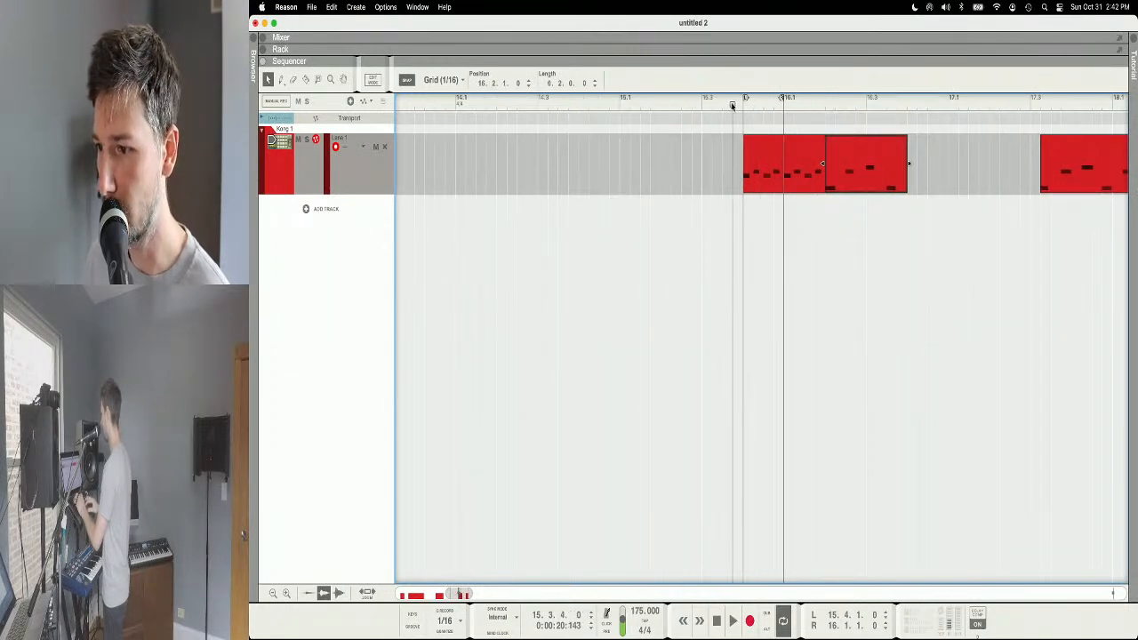
pyautogui.moveTo(745, 100); pyautogui.dragTo(703, 104)
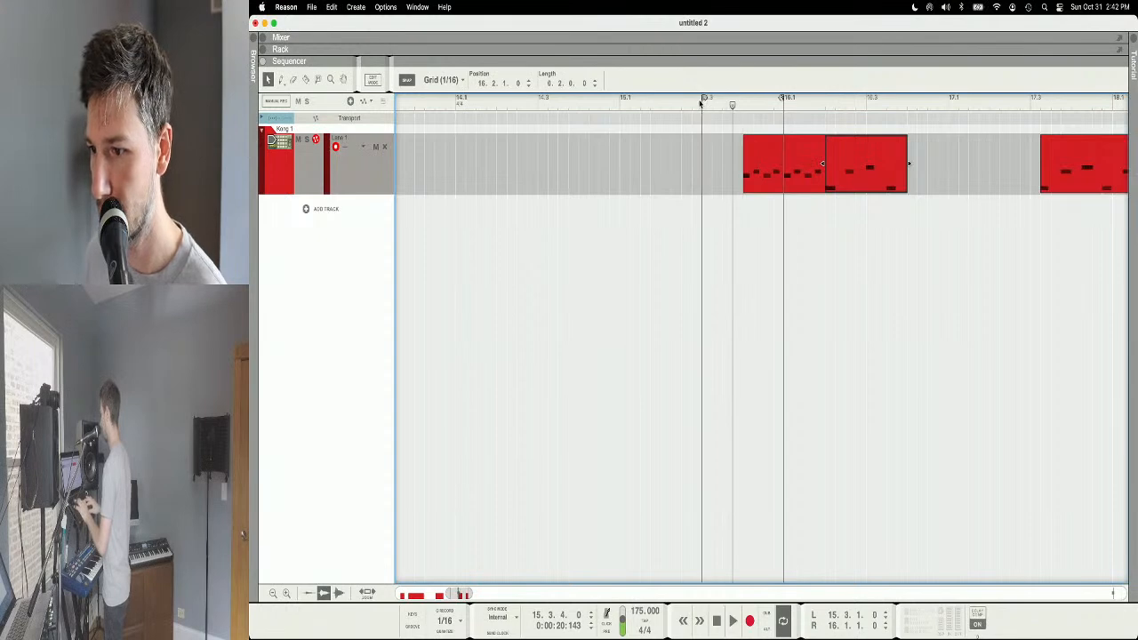
pyautogui.press('space')
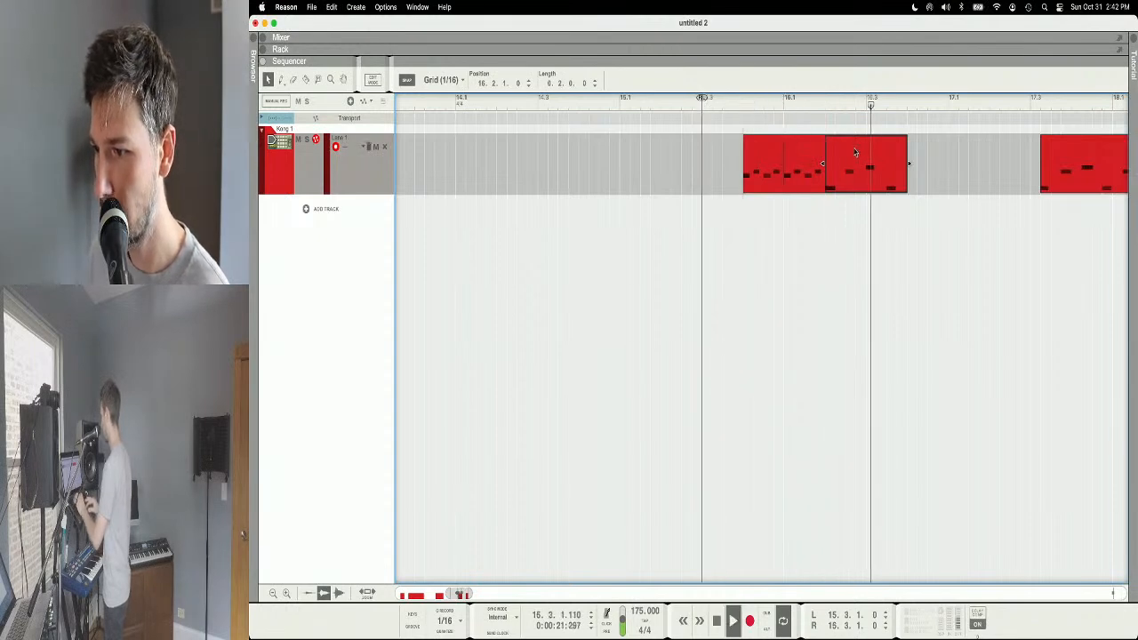
pyautogui.hscroll(5, 946, 232)
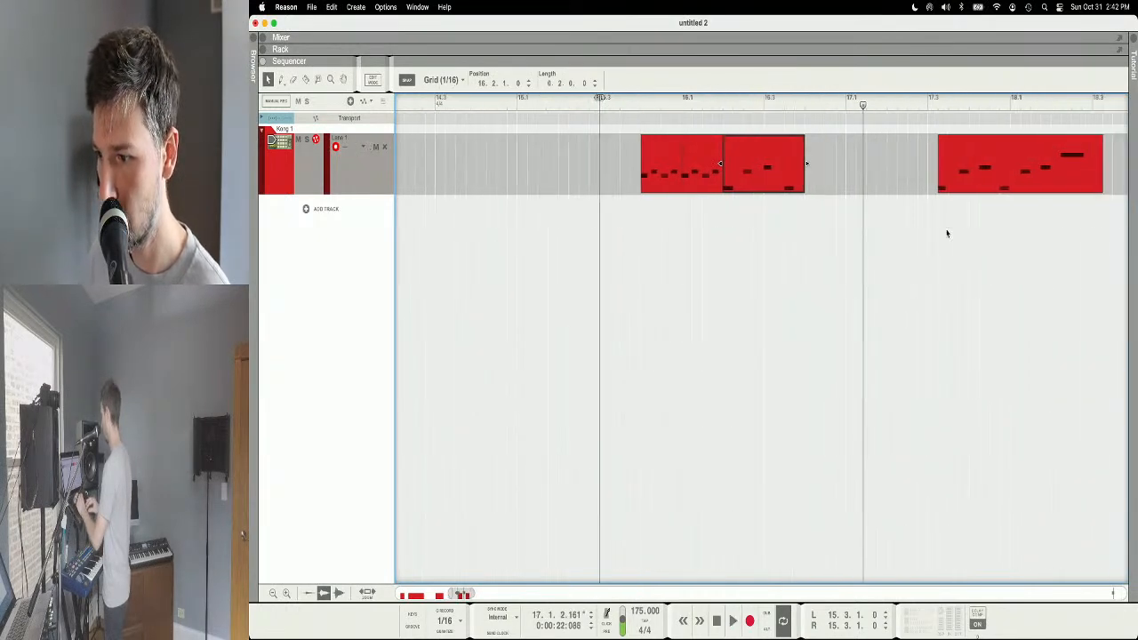
pyautogui.click(530, 103)
pyautogui.press('space')
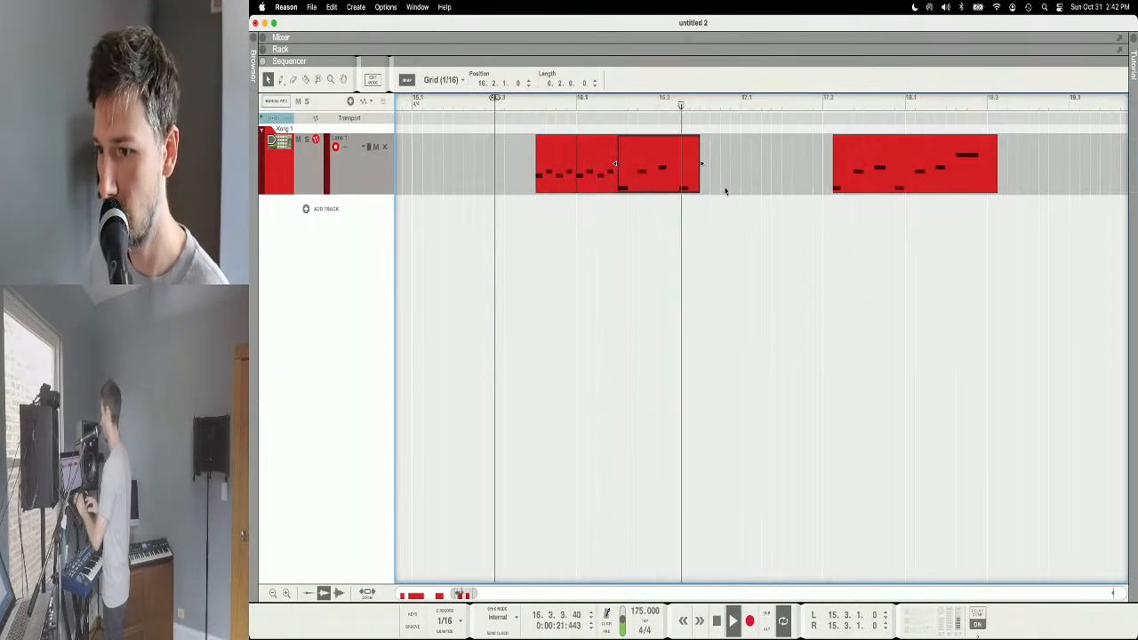
# Step: Move the one-bar slice to 16.4.1, play the sequence from about 15.4, and split that slice at 17.1.3
pyautogui.moveTo(859, 169); pyautogui.dragTo(728, 169)
pyautogui.click(532, 103)
pyautogui.press('space')
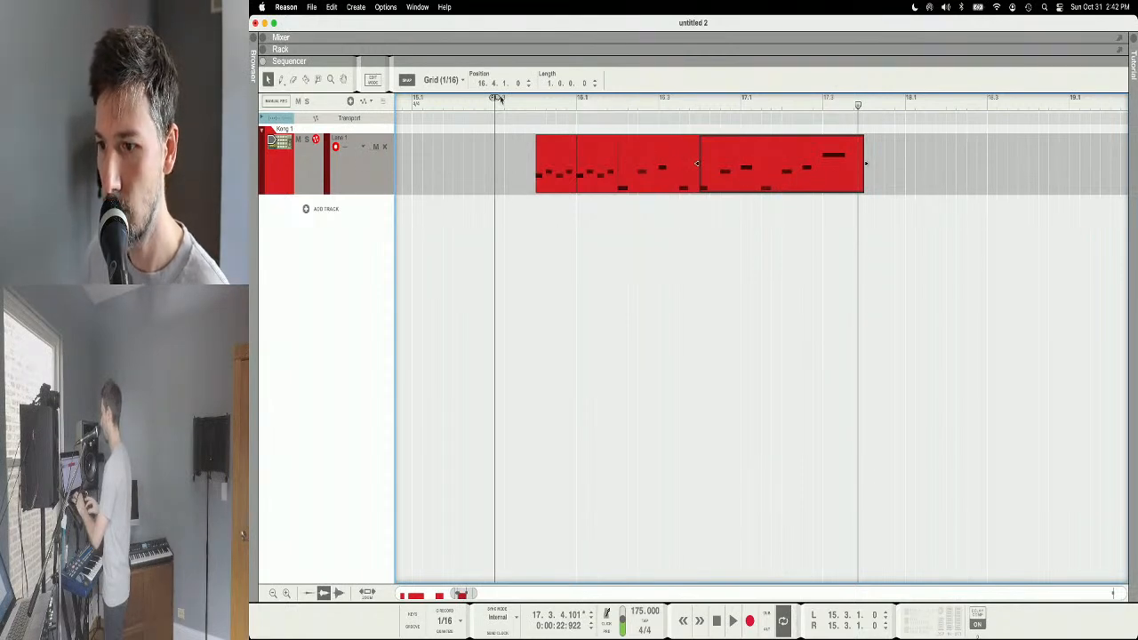
pyautogui.press('space')
pyautogui.click(536, 102)
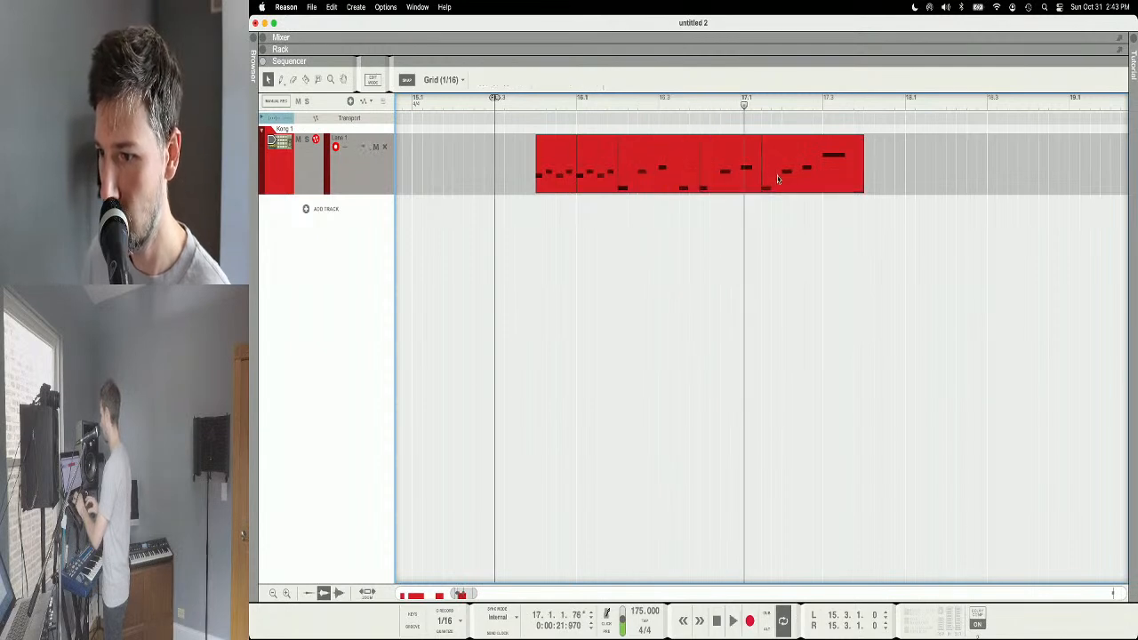
# Step: Move the slice starting at 17.1.3 to 18.1.3 and duplicate the slices at 16.2.1 and 16.4.1 into the gap
pyautogui.moveTo(777, 179); pyautogui.dragTo(941, 179)
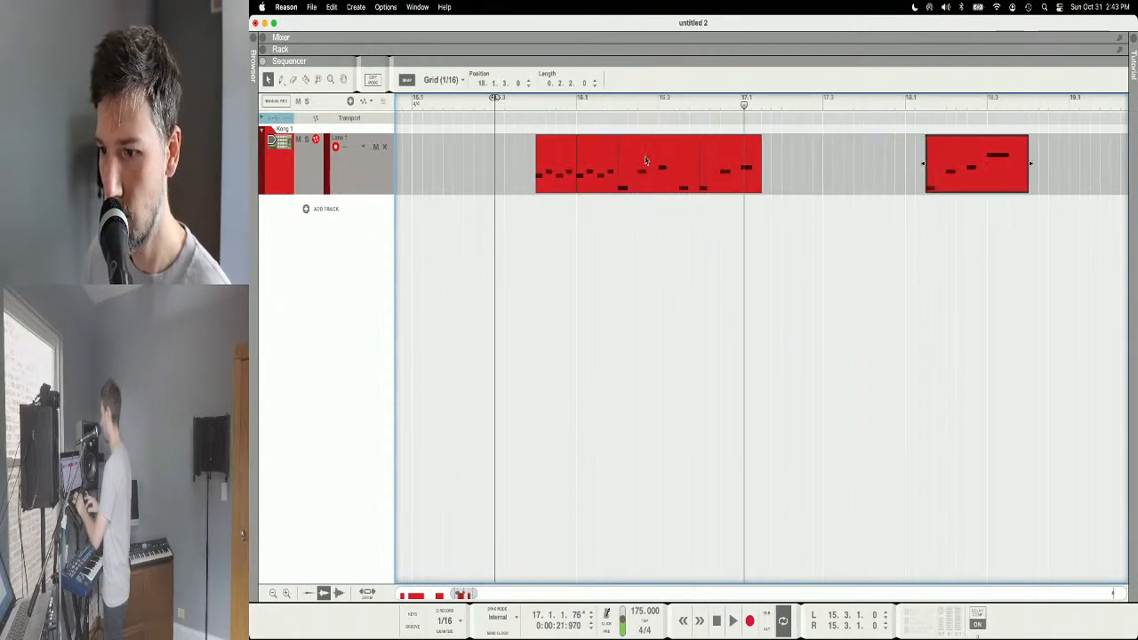
pyautogui.click(674, 185)
pyautogui.press('super+d')
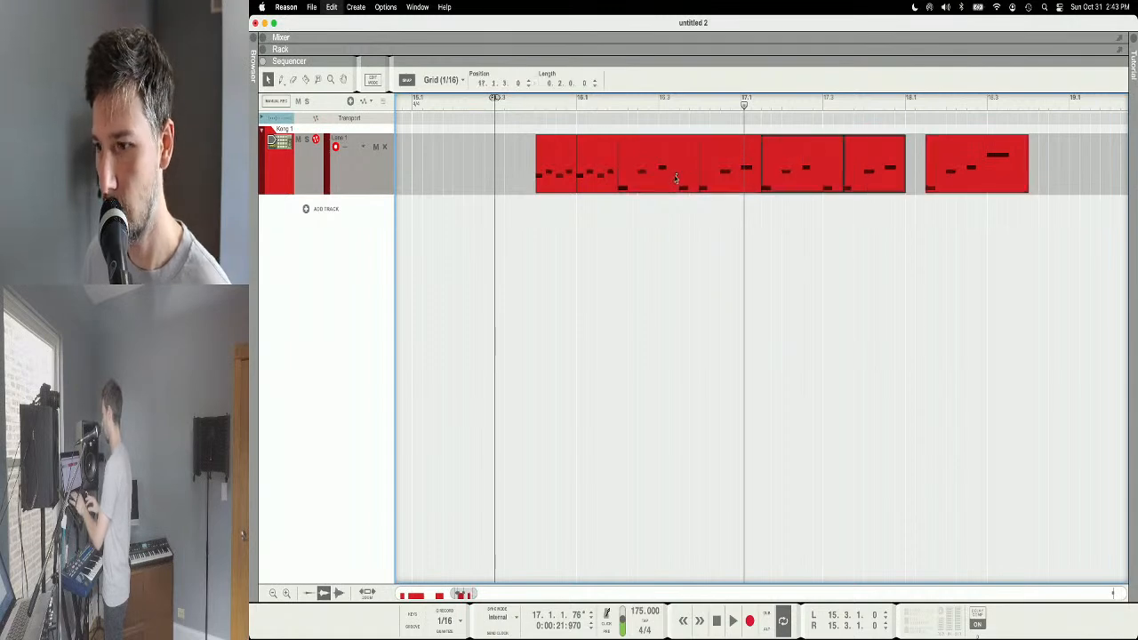
# Step: Play the sequence from 15.4, and replace the duplicated slice at 17.3.3 with the last slice from 18.1.3
pyautogui.click(534, 102)
pyautogui.press('space')
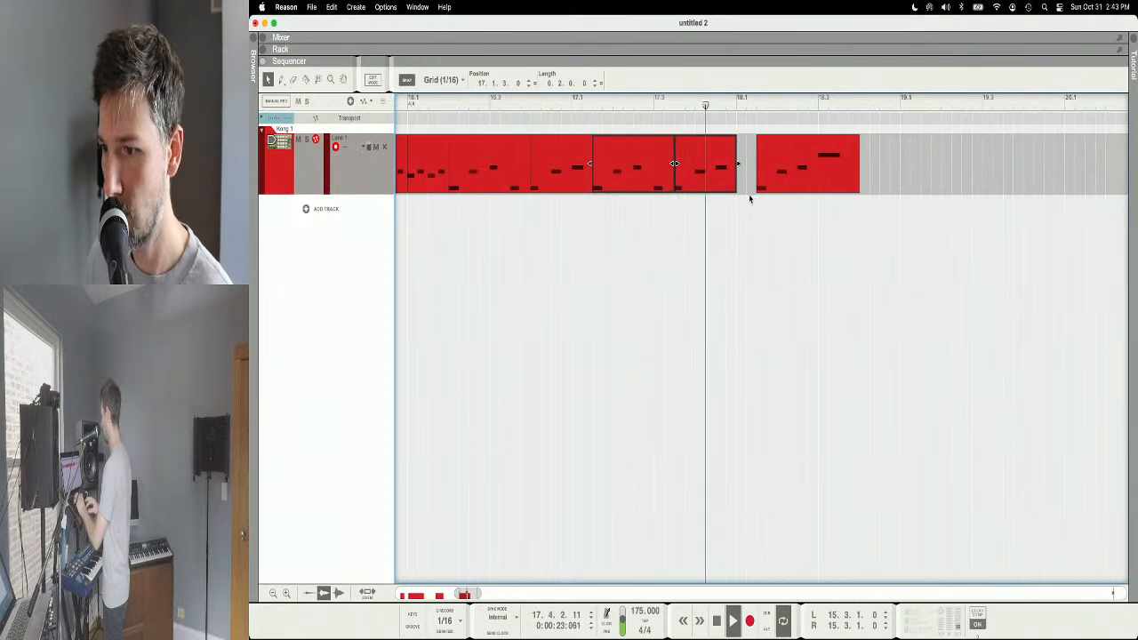
pyautogui.press('space')
pyautogui.moveTo(782, 177); pyautogui.dragTo(709, 174)
pyautogui.press('Delete')
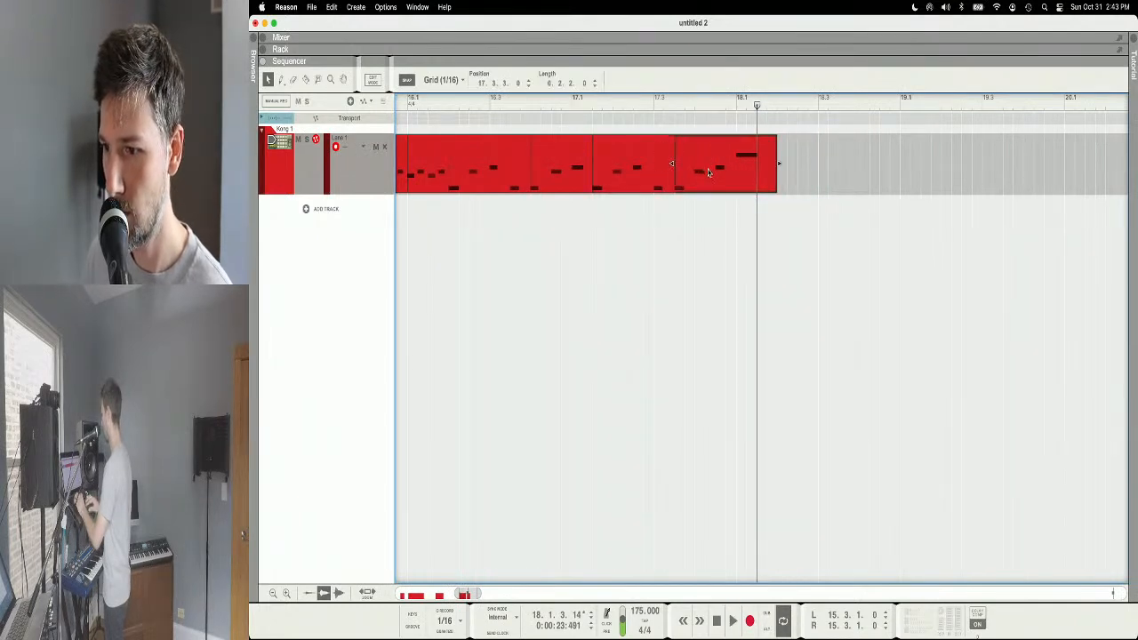
# Step: Play the rearranged sequence from about 15.4
pyautogui.hscroll(-3, 709, 172)
pyautogui.click(553, 100)
pyautogui.press('space')
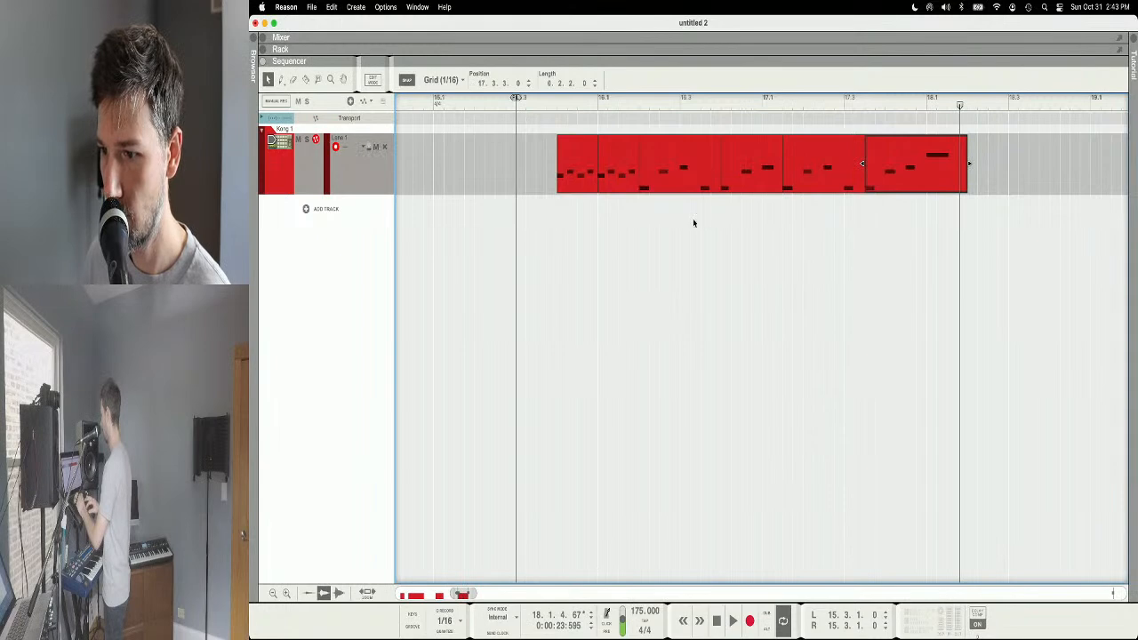
# Step: Loop playback around the four slices from 16.2.1 to 18.2.1 and join them into one two-bar clip
pyautogui.moveTo(818, 171); pyautogui.dragTo(925, 162)
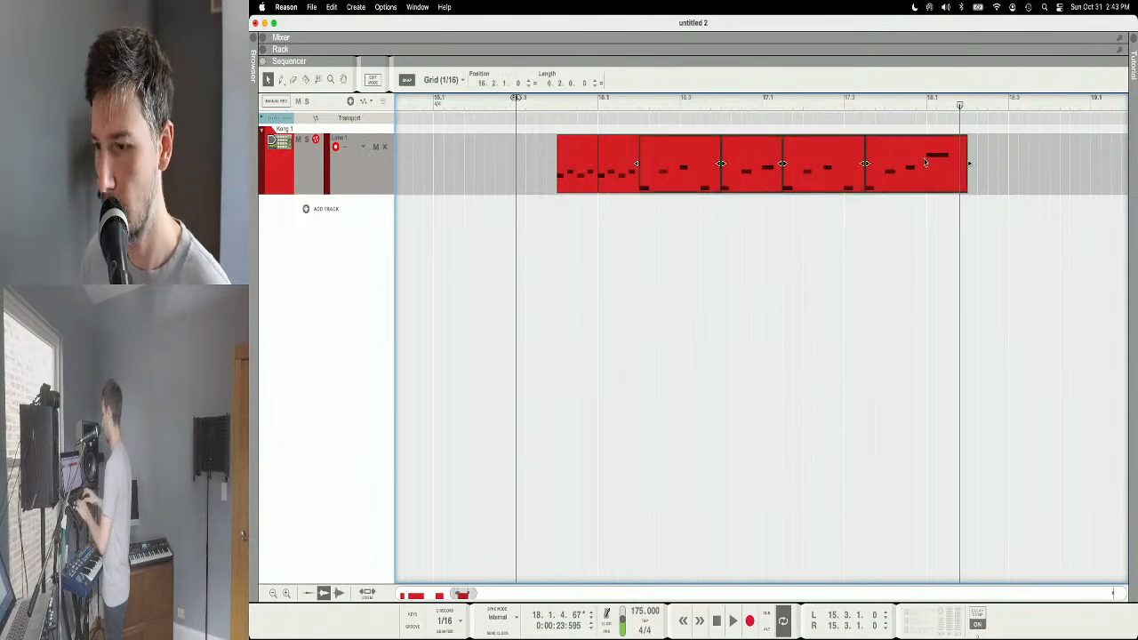
pyautogui.press('p')
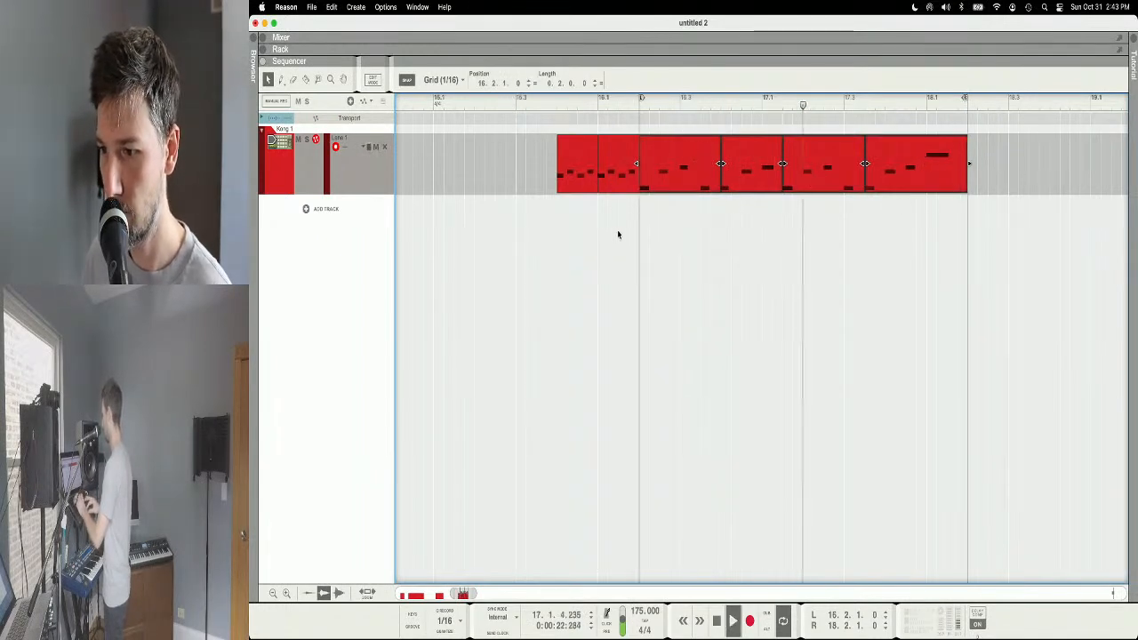
pyautogui.press('super+j')
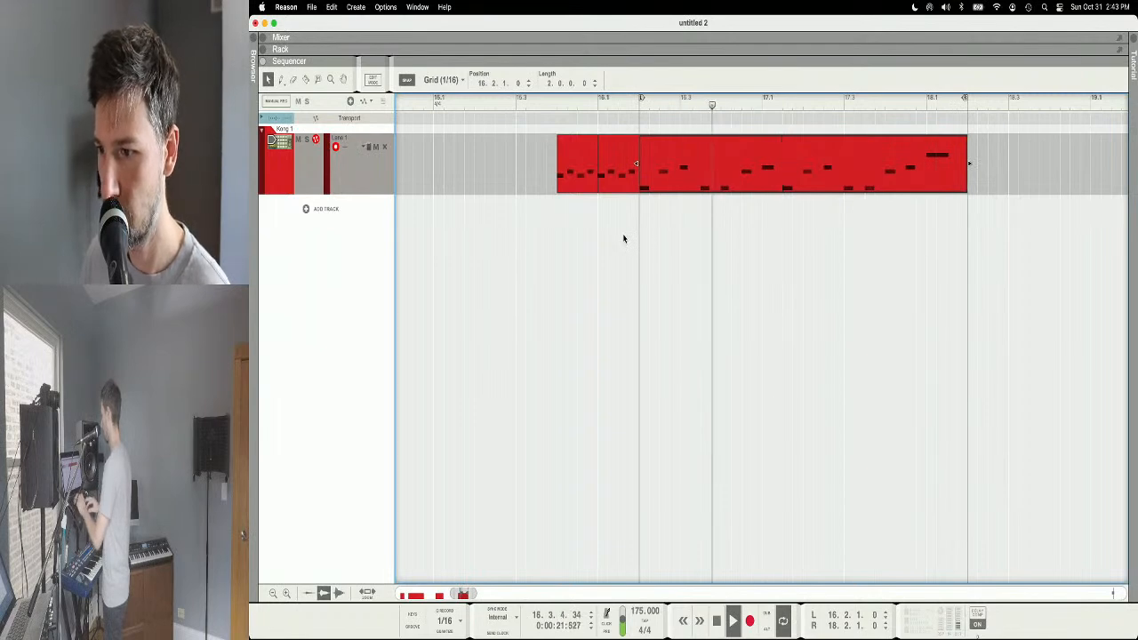
# Step: Join the two short slices at 15.4.1 into one fill clip and move it past the loop end at 18.2.1
pyautogui.moveTo(571, 216); pyautogui.dragTo(627, 183)
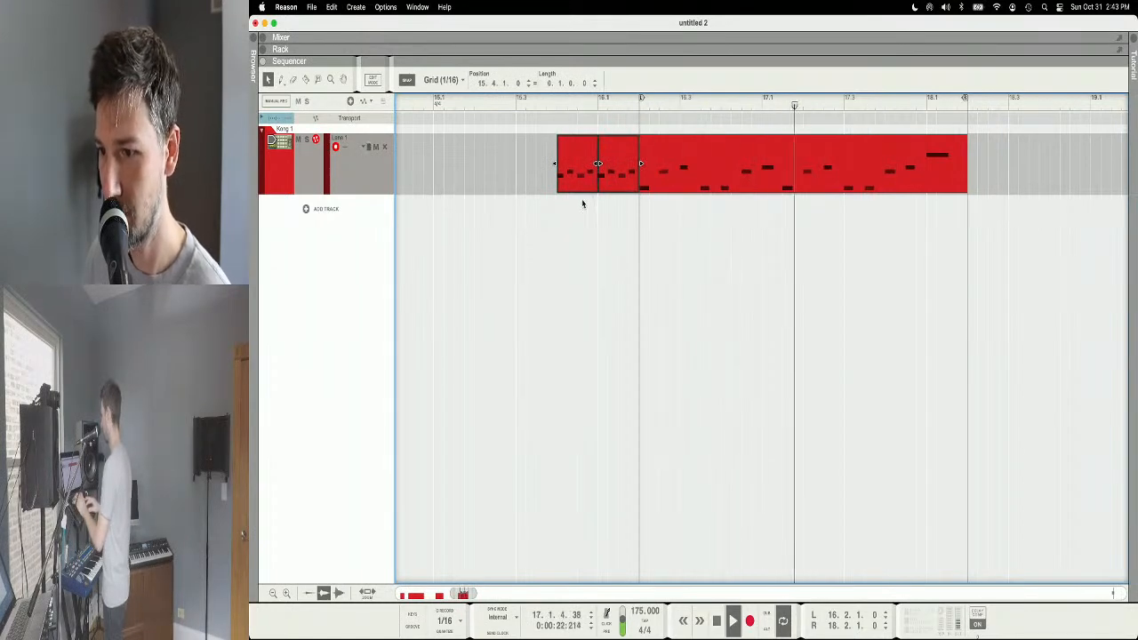
pyautogui.press('super+j')
pyautogui.moveTo(586, 180); pyautogui.dragTo(1093, 176)
# Step: Duplicate the two-bar clip directly after itself at 18.2.1 and move the short fill clip clear of it to 20.2.4
pyautogui.click(957, 172)
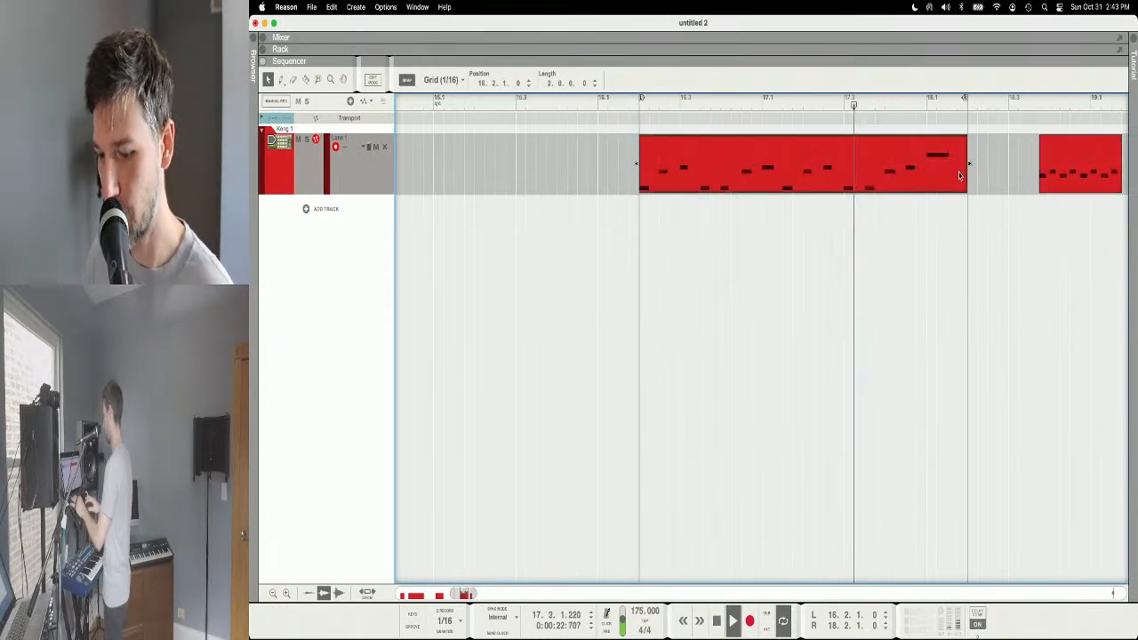
pyautogui.press('super+d')
pyautogui.hscroll(4, 988, 209)
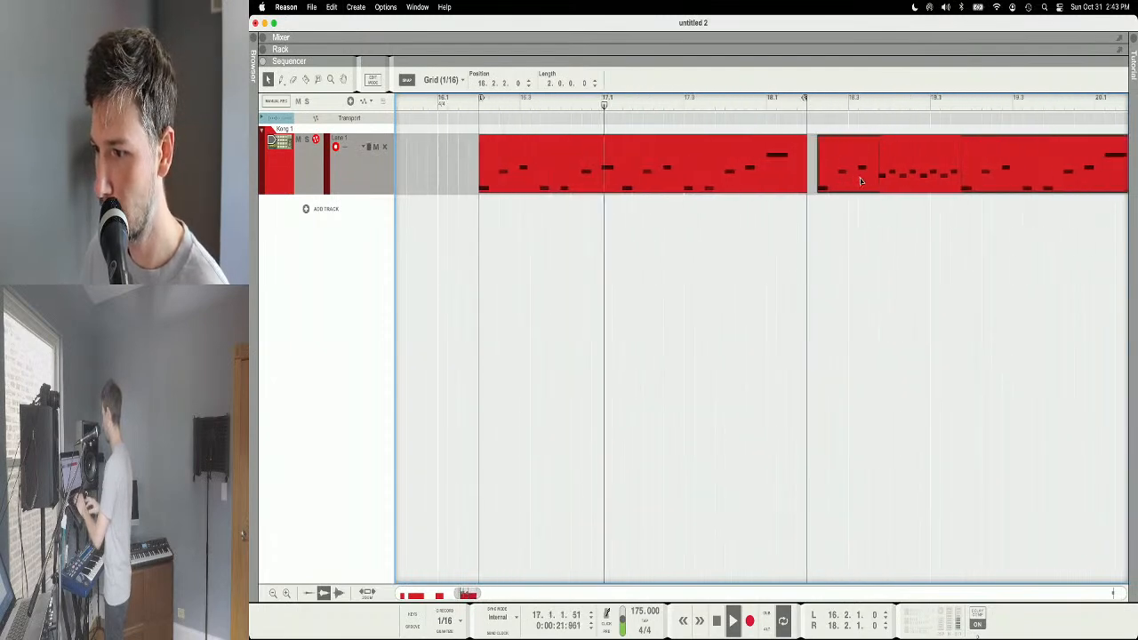
pyautogui.click(909, 169)
pyautogui.moveTo(908, 169); pyautogui.dragTo(1098, 164)
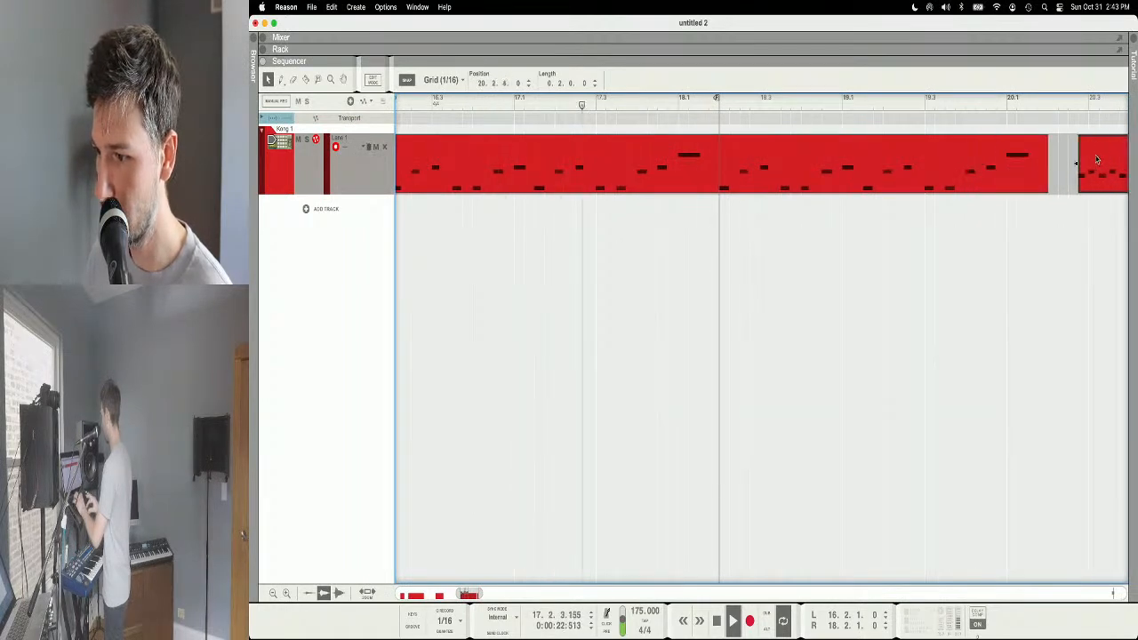
# Step: Cut off and delete the end of the duplicate from 19.4.1, and move the fill clip into that gap
pyautogui.press('r')
pyautogui.click(966, 173)
pyautogui.press('q')
pyautogui.click(986, 173)
pyautogui.press('Delete')
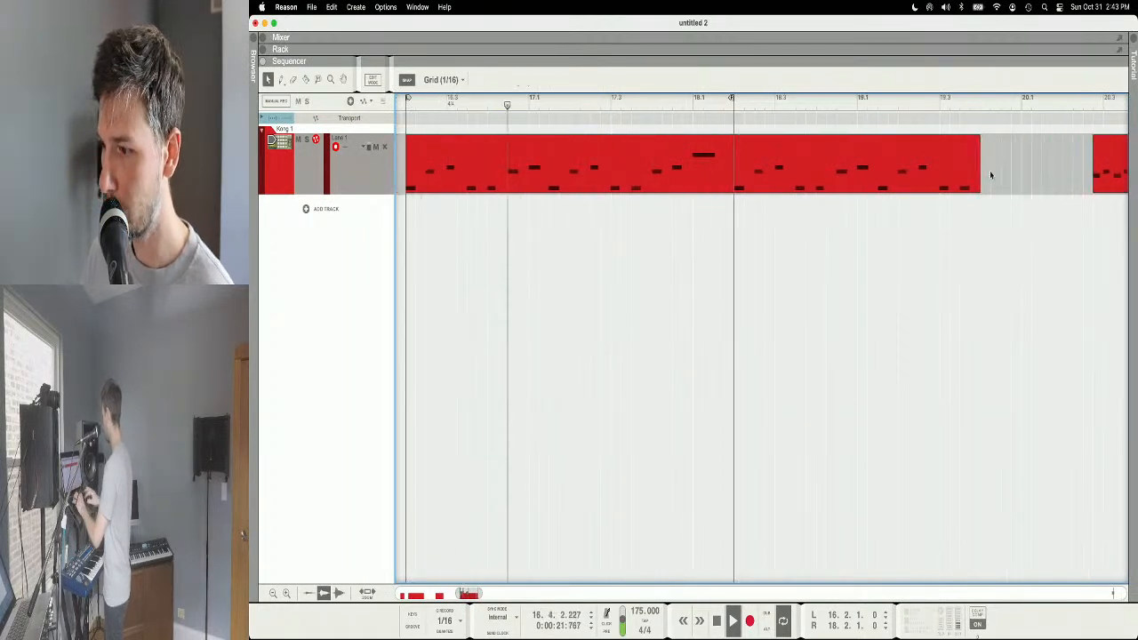
pyautogui.moveTo(1109, 169); pyautogui.dragTo(997, 172)
pyautogui.press('space')
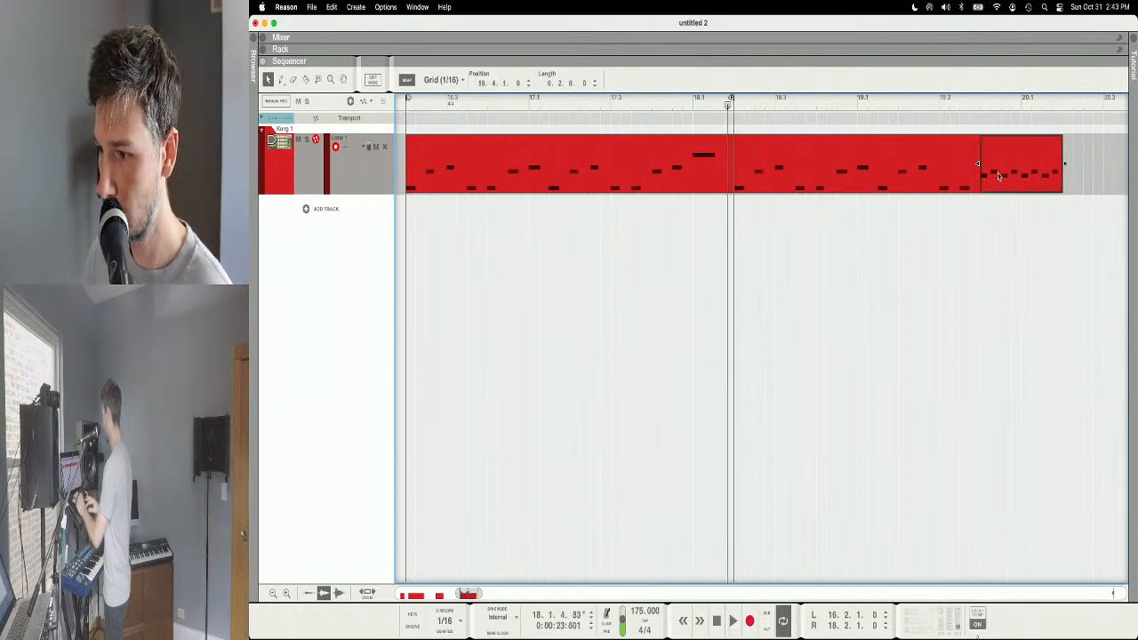
# Step: Extend the loop's right locator to 20.2.1 and join the clips from 16.2.1 into one four-bar clip while the loop plays
pyautogui.press('g')
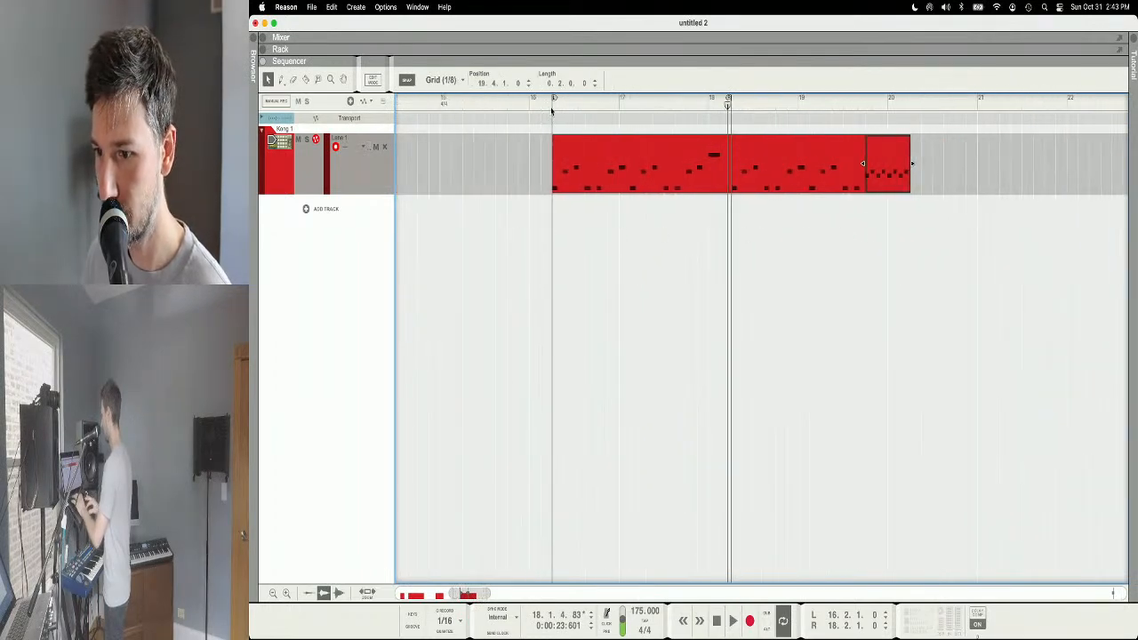
pyautogui.moveTo(731, 114)
pyautogui.mouseDown()
pyautogui.moveTo(920, 121)
pyautogui.moveTo(908, 97)
pyautogui.mouseUp()
pyautogui.click(925, 134)
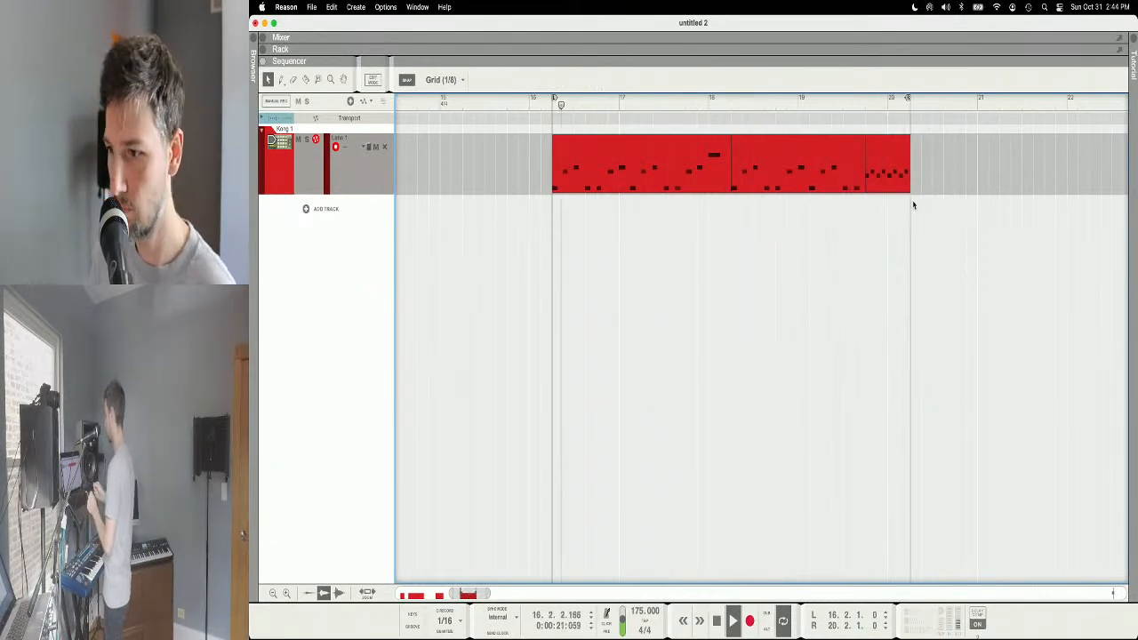
pyautogui.moveTo(811, 179); pyautogui.dragTo(655, 169)
pyautogui.press('super+j')
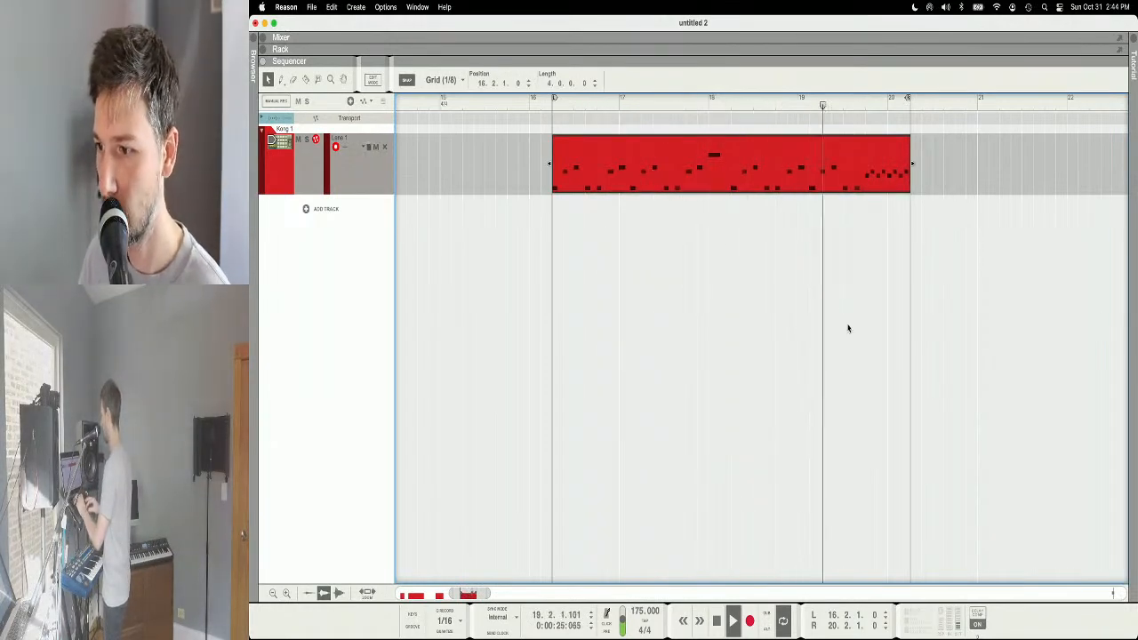
pyautogui.press('space')
# Step: Play the arrangement from bar 10 and move the four-bar clip from 16.2.1 to 12.2.1
pyautogui.press('g')
pyautogui.press('g')
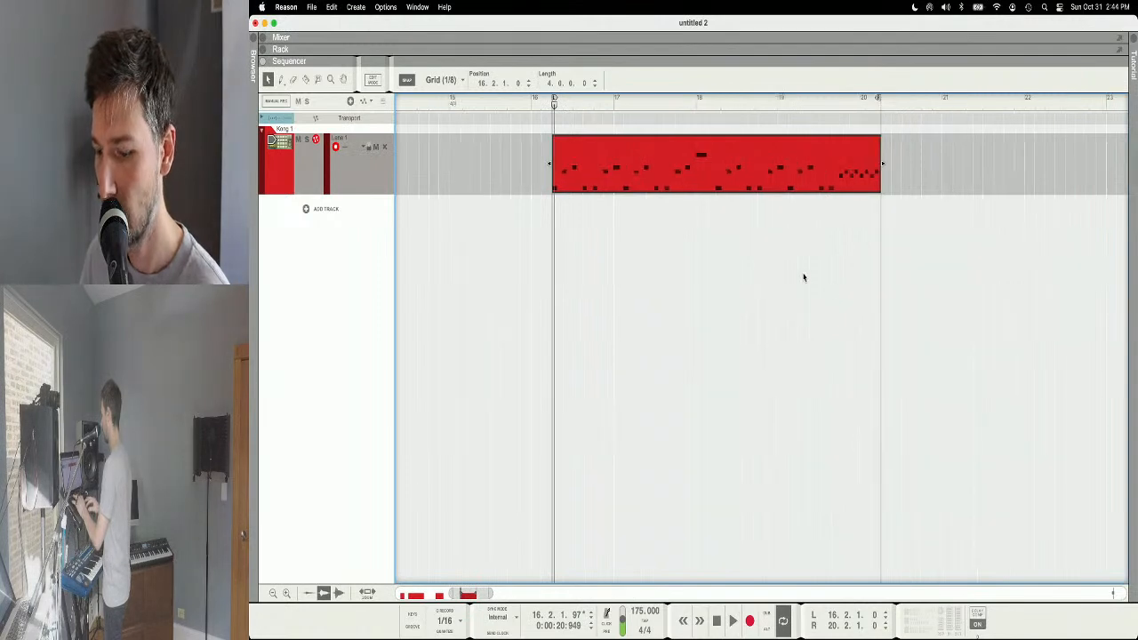
pyautogui.press('g')
pyautogui.press('g')
pyautogui.press('g')
pyautogui.press('g')
pyautogui.press('g')
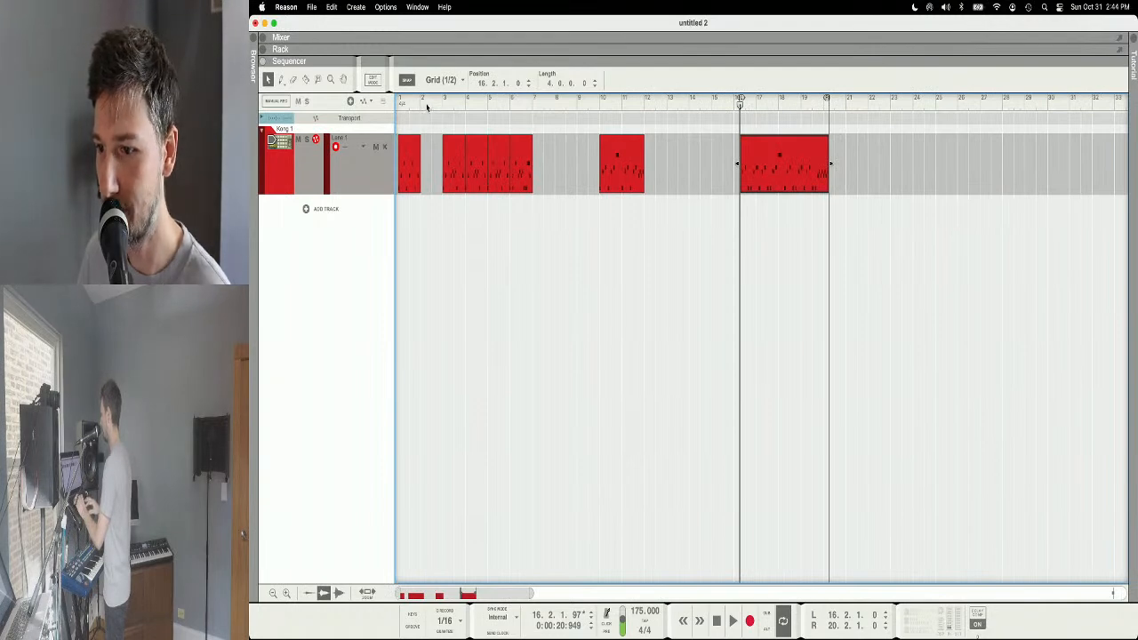
pyautogui.click(600, 105)
pyautogui.press('space')
pyautogui.moveTo(767, 169); pyautogui.dragTo(677, 168)
pyautogui.press('space')
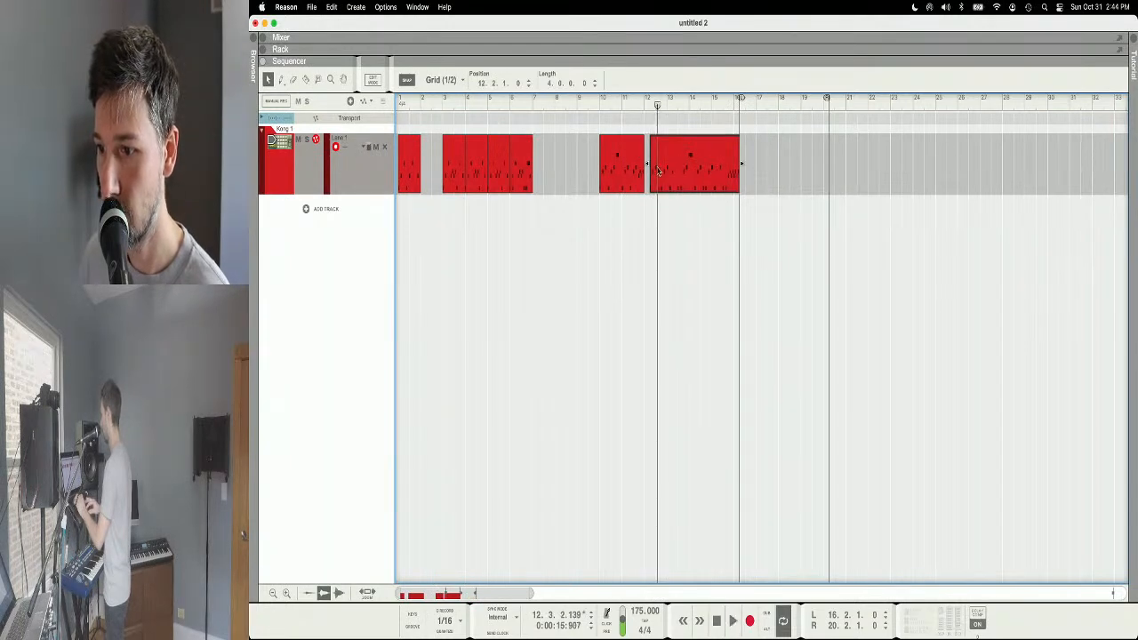
# Step: Play the earlier one-bar clips from bar 1 and from bar 3
pyautogui.moveTo(432, 105); pyautogui.dragTo(397, 107)
pyautogui.press('space')
pyautogui.click(442, 105)
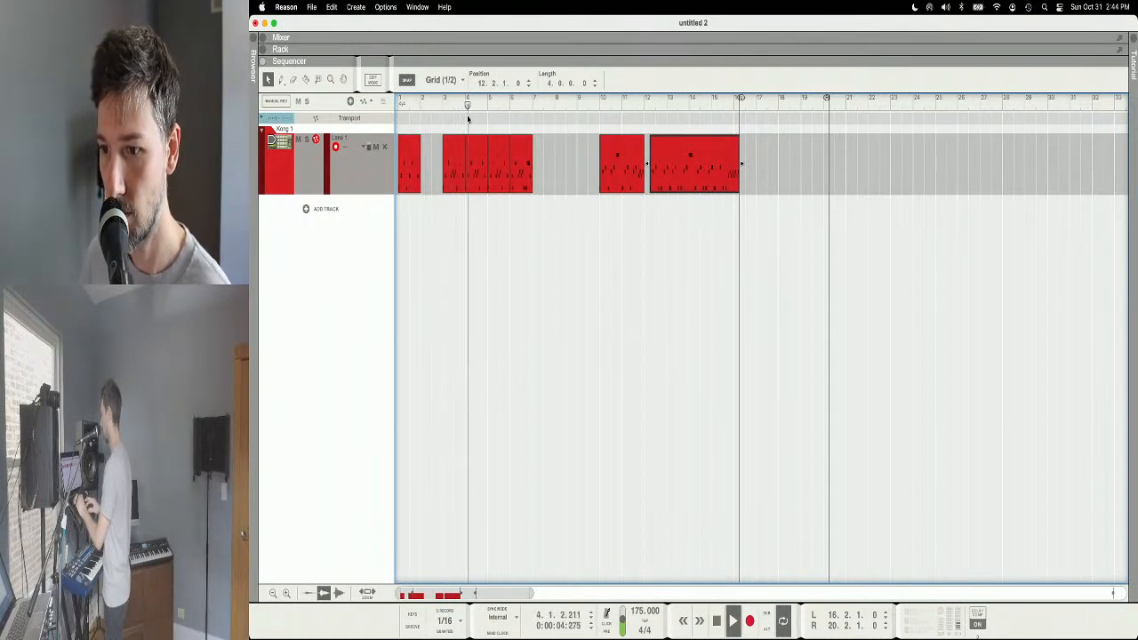
pyautogui.press('space')
# Step: Move the clip at bar 1 to bar 21 and the clip at bar 3 to bar 22, and play the pair
pyautogui.moveTo(405, 181); pyautogui.dragTo(850, 163)
pyautogui.moveTo(447, 169); pyautogui.dragTo(880, 127)
pyautogui.press('space')
pyautogui.click(845, 104)
pyautogui.hscroll(3, 897, 224)
pyautogui.hscroll(-3, 897, 224)
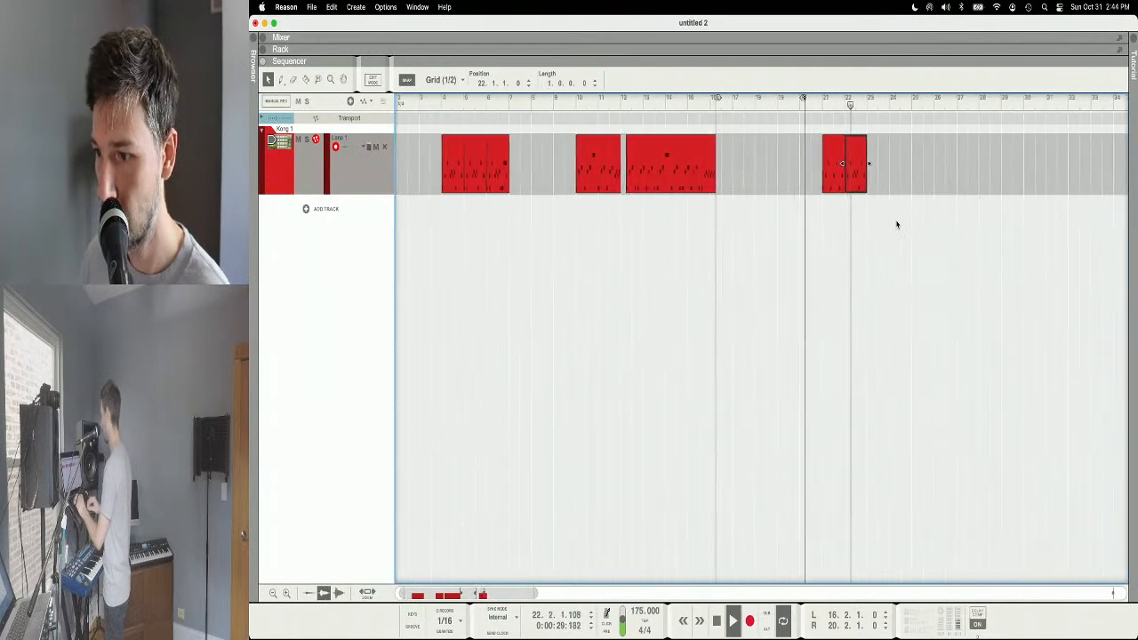
pyautogui.press('space')
# Step: Duplicate the two clips at bars 21 and 22 to bar 23 and join all of them into one four-bar clip
pyautogui.moveTo(882, 169); pyautogui.dragTo(795, 185)
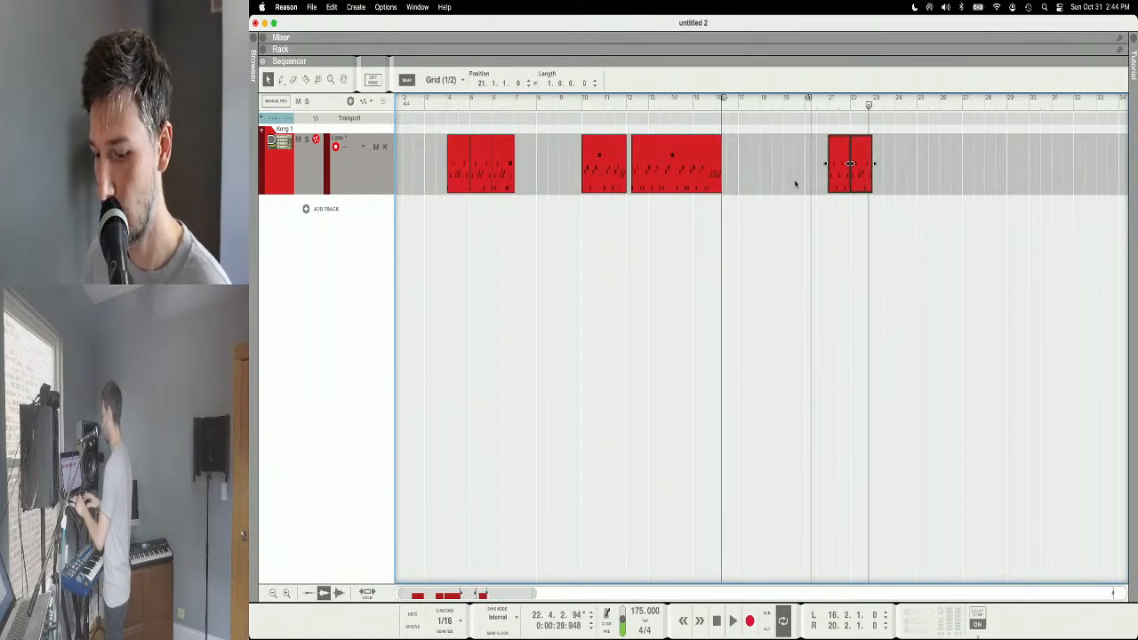
pyautogui.moveTo(861, 168); pyautogui.dragTo(943, 167)
pyautogui.press('super+d')
pyautogui.moveTo(874, 164); pyautogui.dragTo(822, 173)
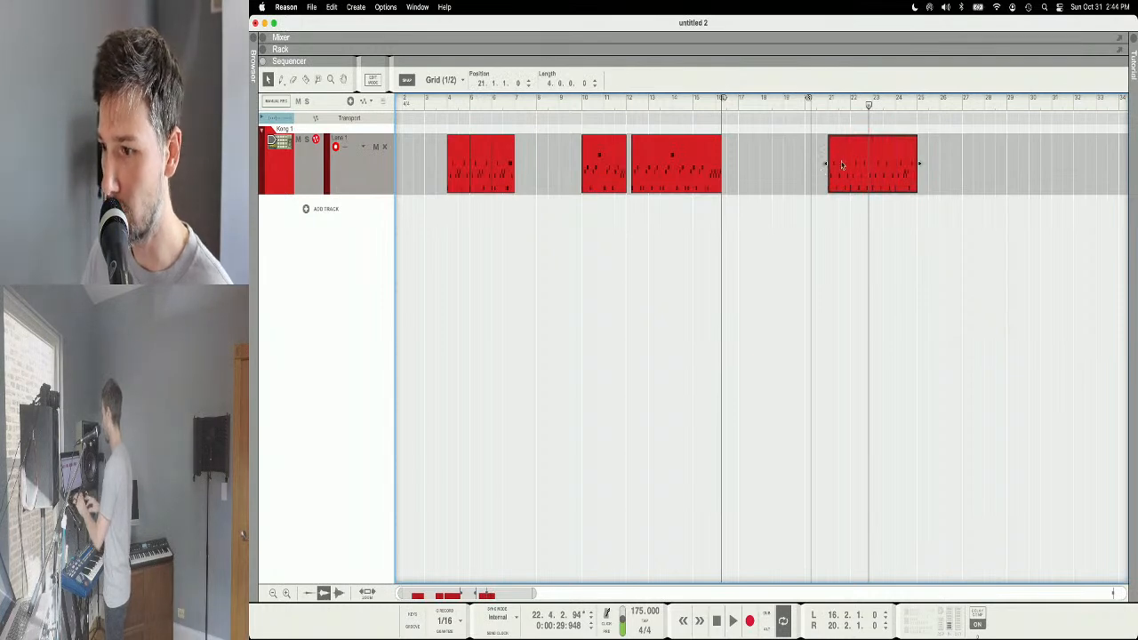
# Step: Move the four-bar clip from 12.2.1 to 25.1.1, directly after the joined clip, while the sequence plays
pyautogui.press('space')
pyautogui.moveTo(673, 156); pyautogui.dragTo(976, 168)
pyautogui.press('h')
pyautogui.press('h')
pyautogui.press('g')
pyautogui.press('g')
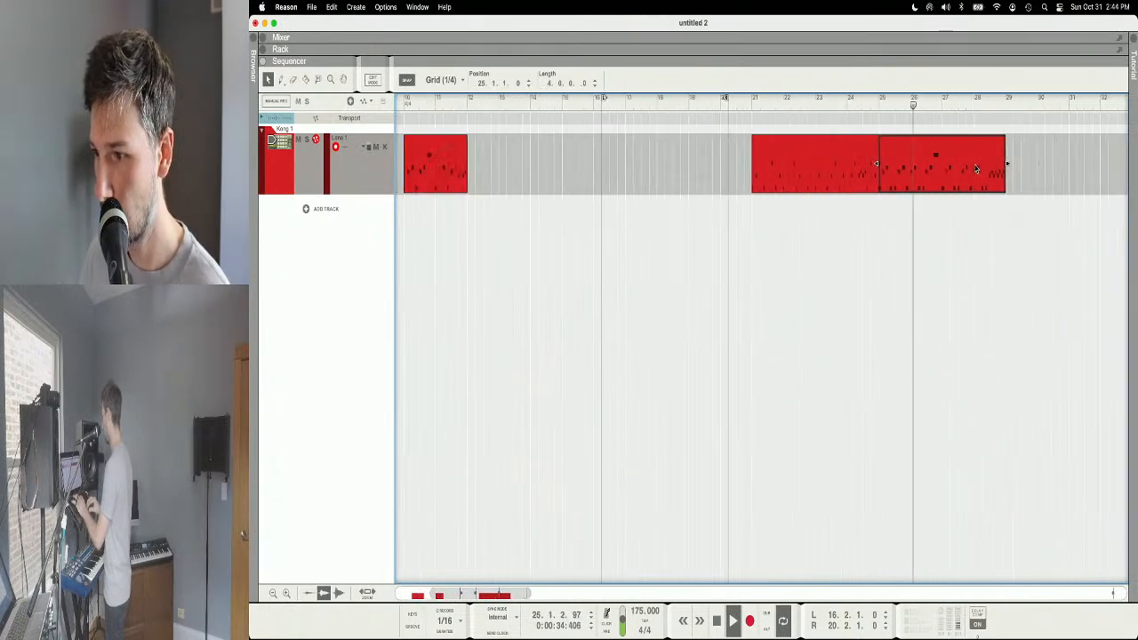
pyautogui.click(1006, 174)
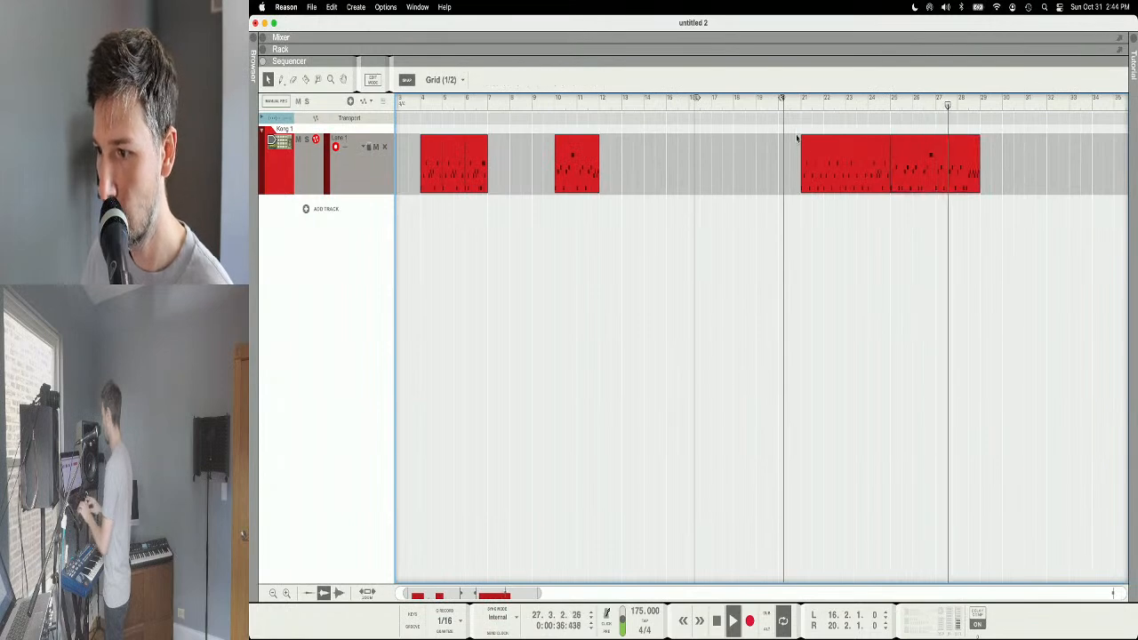
# Step: Set the loop from 21.1.1 to 29.1.1 and watch the Kong pads trigger in the rack during playback
pyautogui.keyDown('super'); pyautogui.click(802, 101); pyautogui.keyUp('super')
pyautogui.moveTo(963, 105); pyautogui.dragTo(979, 102)
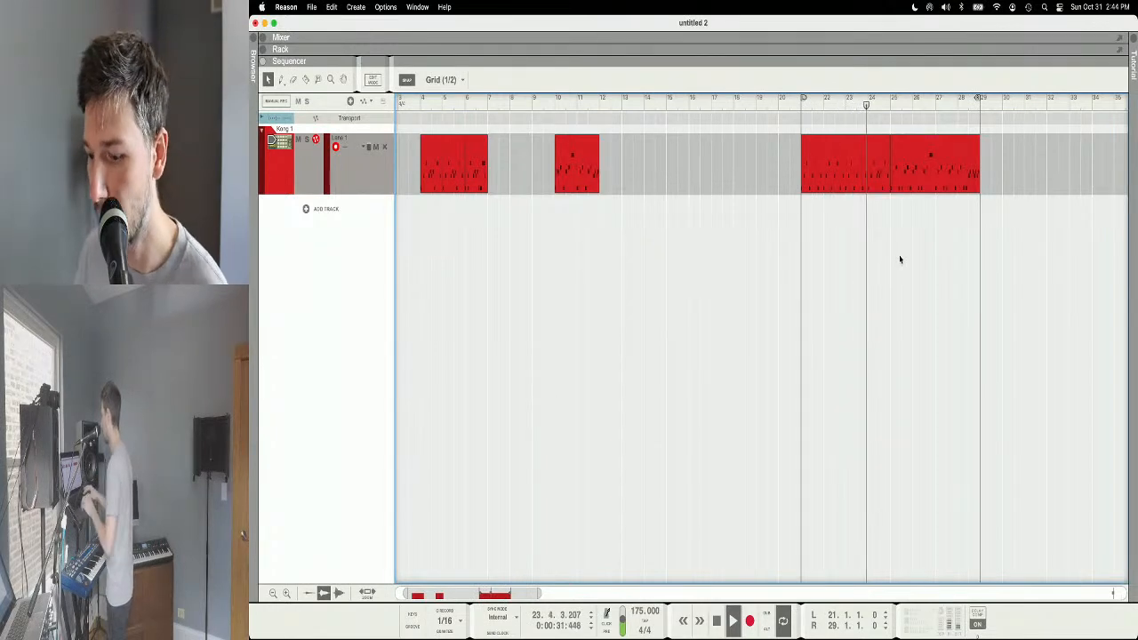
pyautogui.press('F6')
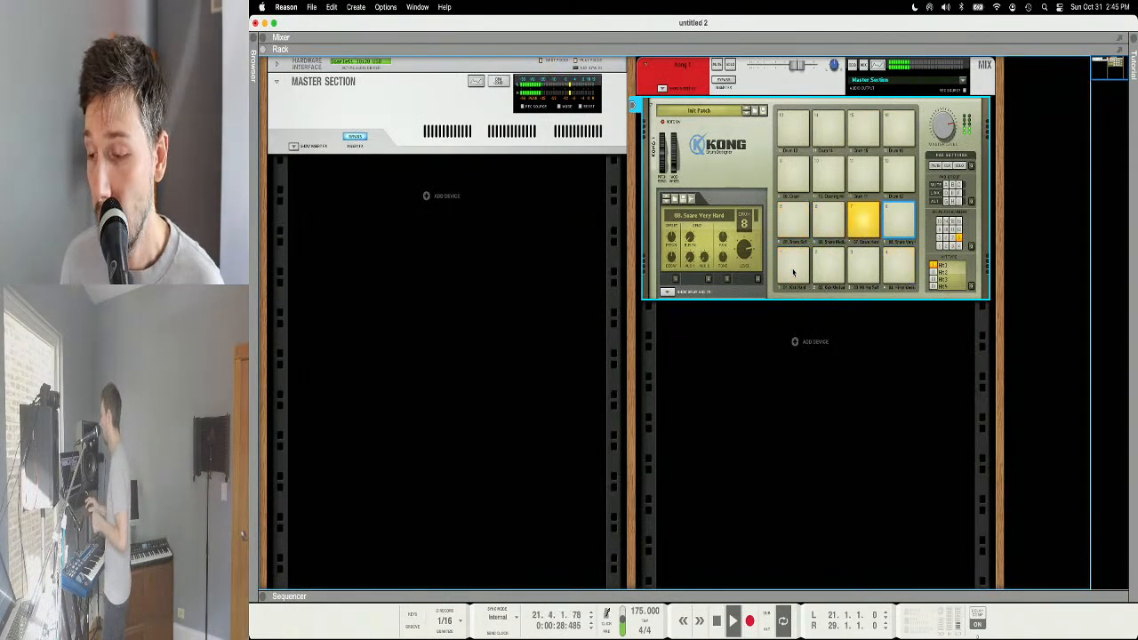
pyautogui.press('F7')
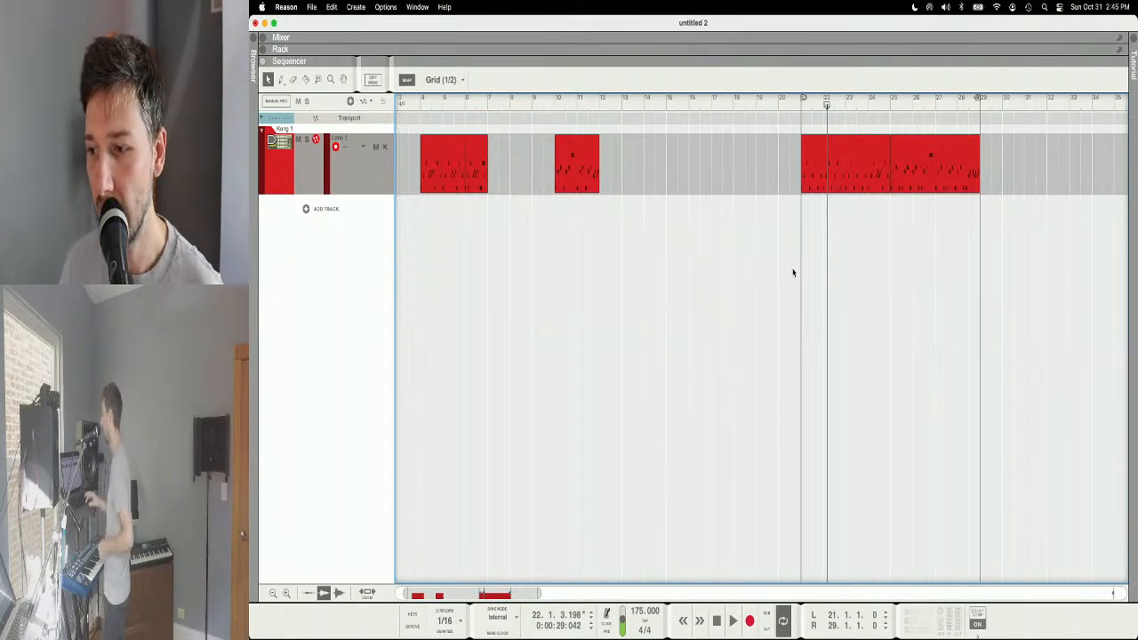
# Step: Return the song position to the loop start at 21.1.1
pyautogui.moveTo(808, 106); pyautogui.dragTo(800, 107)
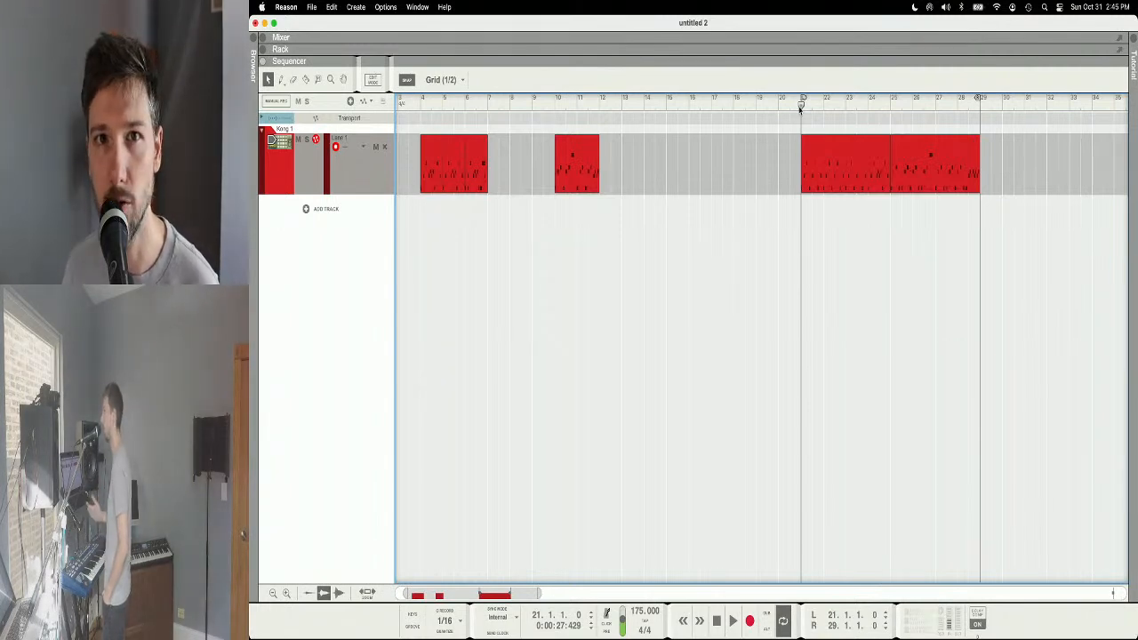
pyautogui.scroll(-3, 800, 109)
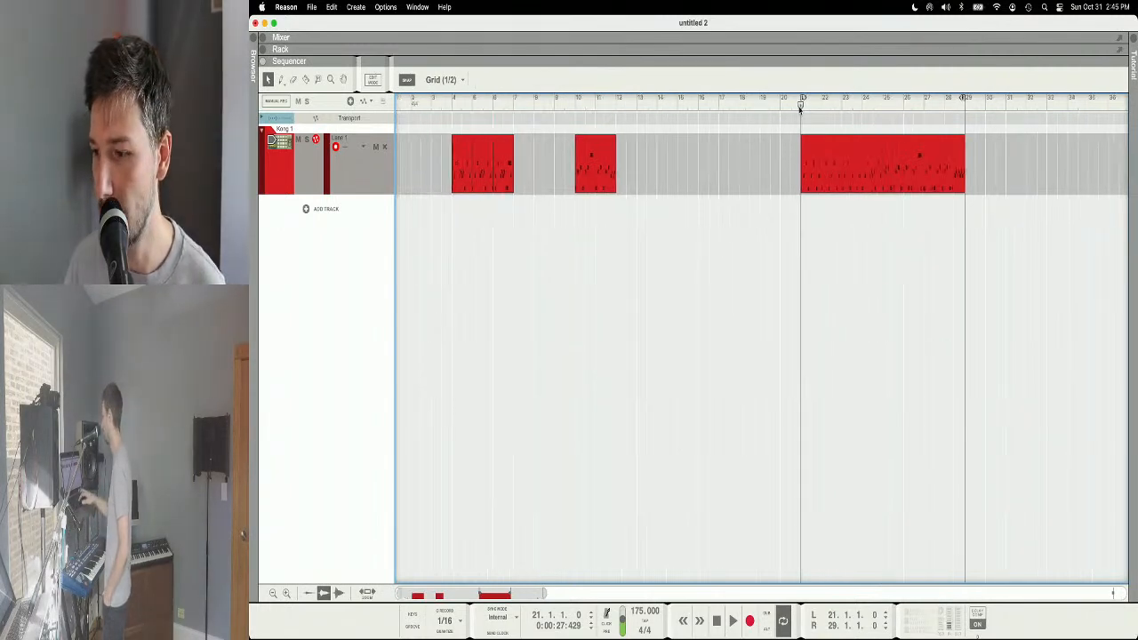
pyautogui.scroll(-3, 738, 257)
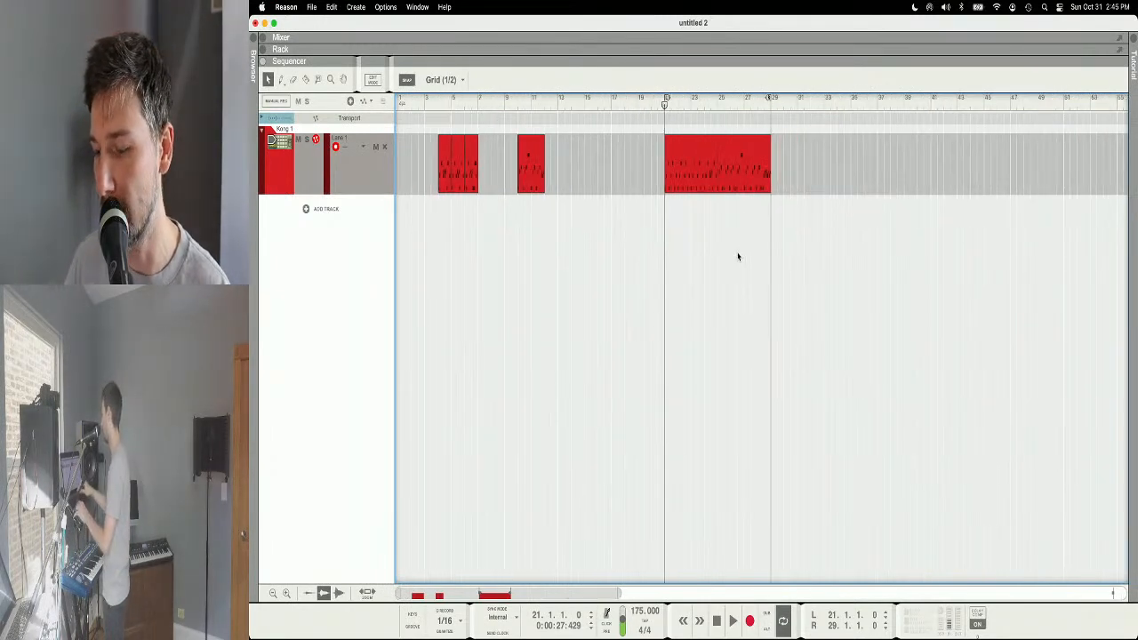
# Step: Show the insert effects area of Kong's mix channel in the rack and add a Scream 4 Distortion there
pyautogui.press('F6')
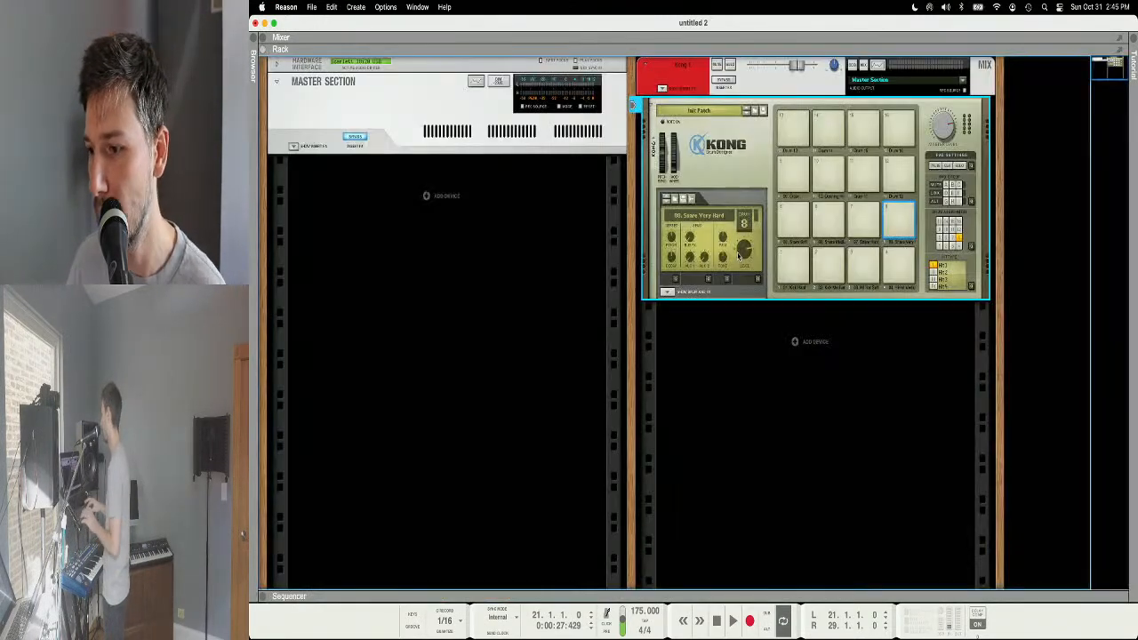
pyautogui.rightClick(694, 84)
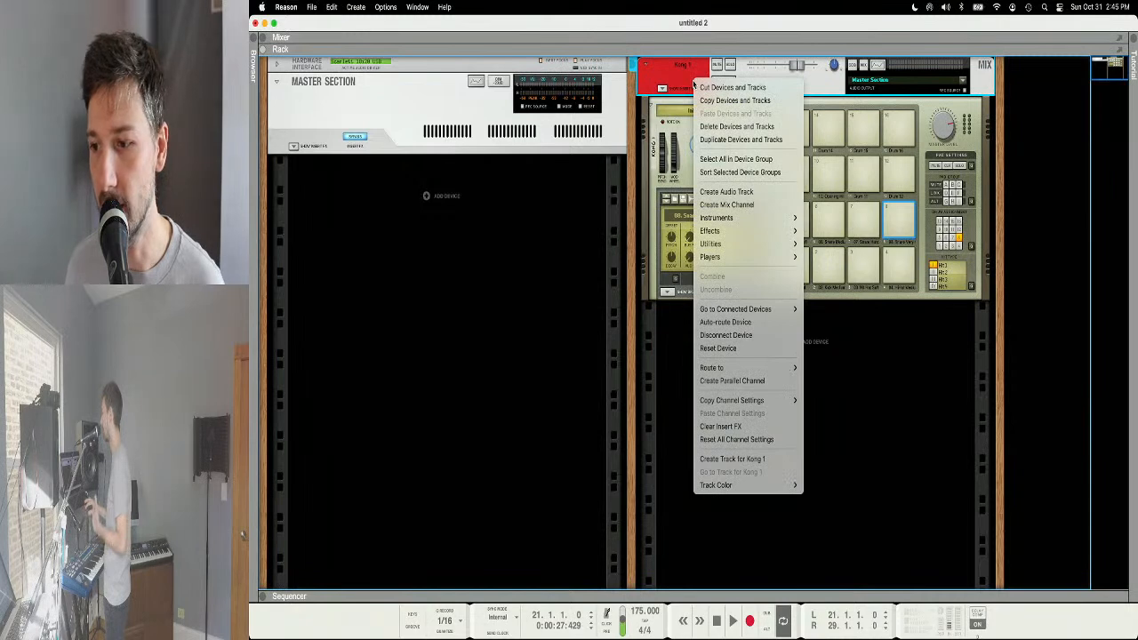
pyautogui.click(674, 90)
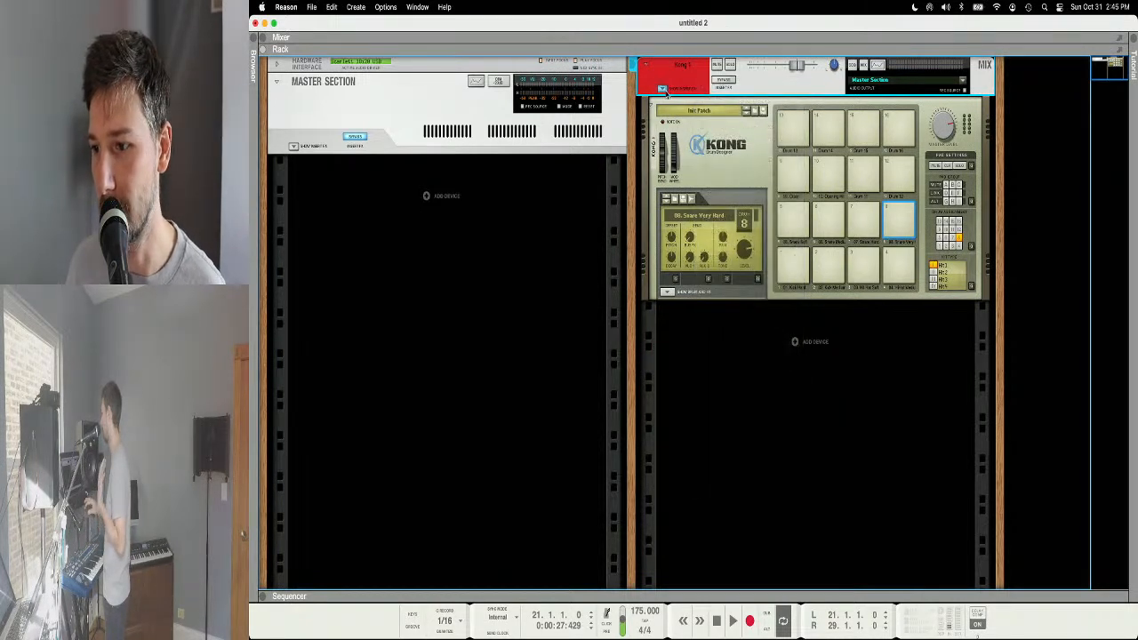
pyautogui.click(662, 89)
pyautogui.rightClick(699, 100)
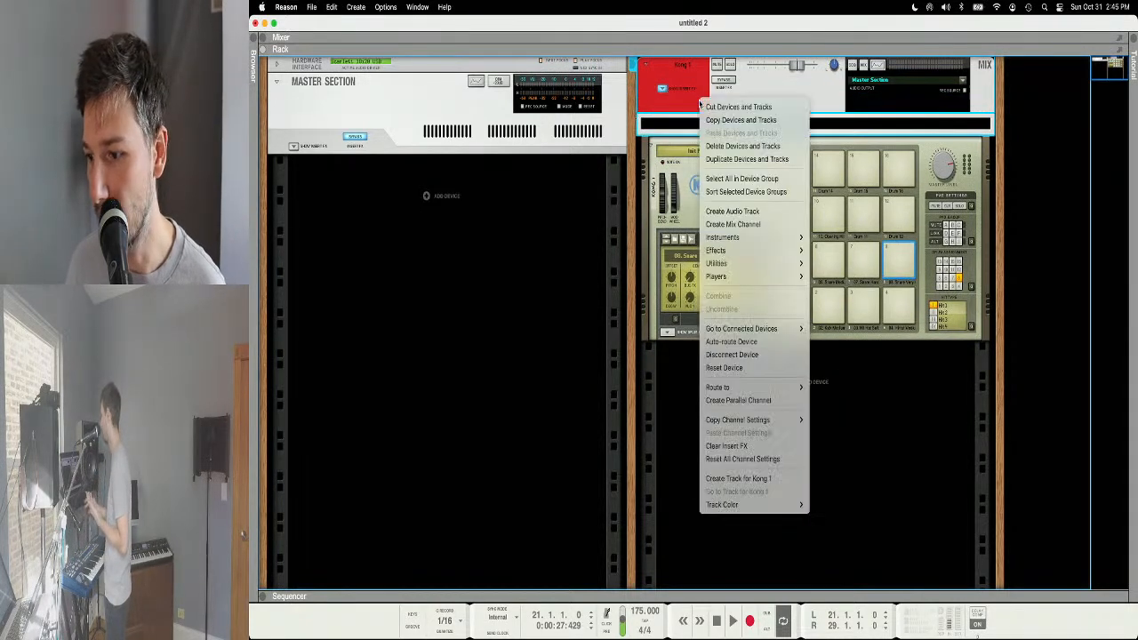
pyautogui.moveTo(778, 240)
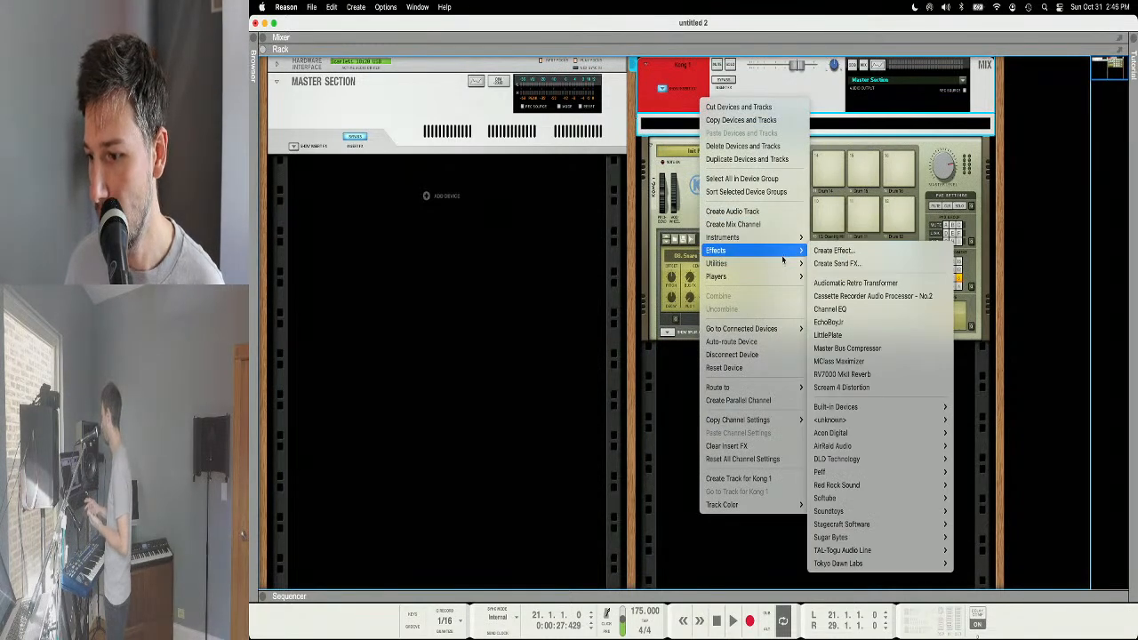
pyautogui.moveTo(870, 449)
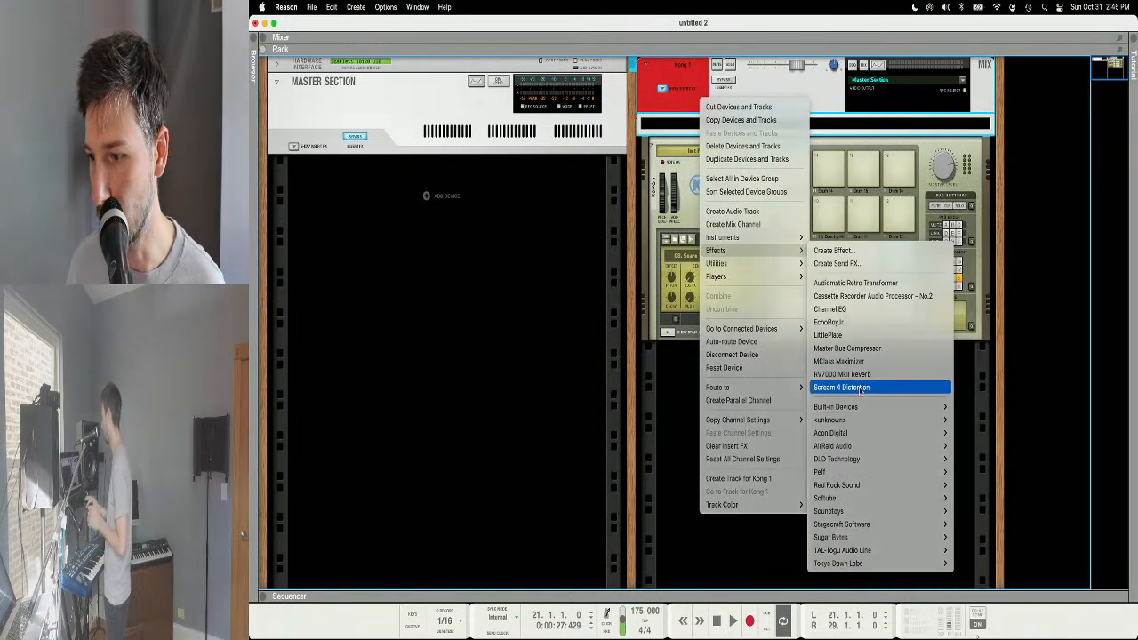
pyautogui.click(861, 388)
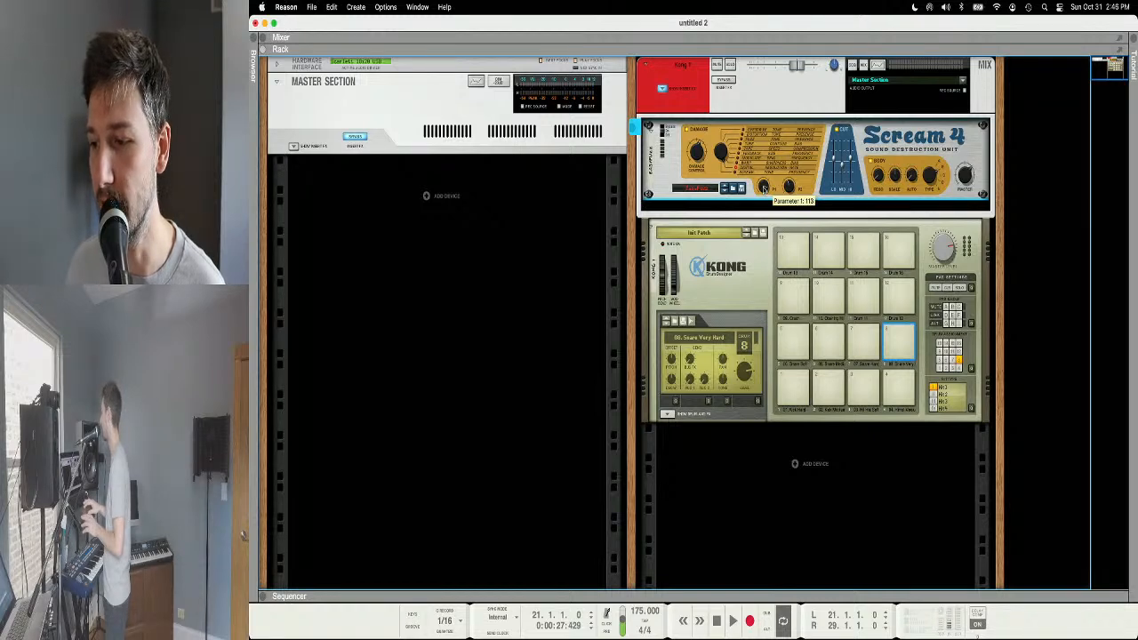
# Step: Play the loop and tune Parameter 2 of the Scream 4 distortion by ear, trying values of 32 and 127
pyautogui.press('space')
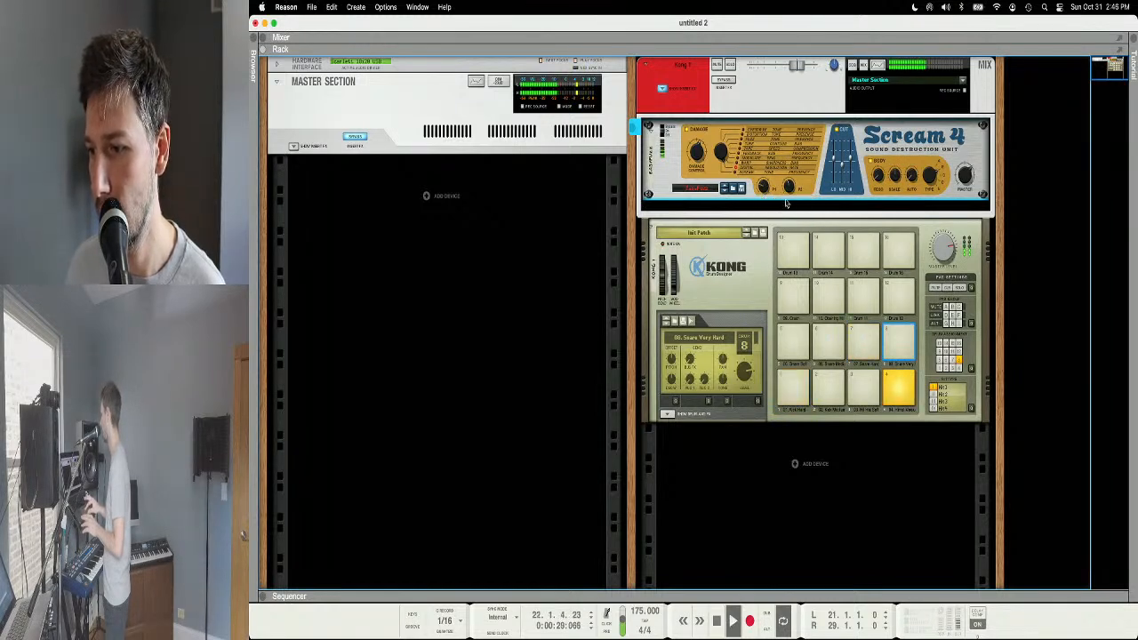
pyautogui.moveTo(786, 188); pyautogui.dragTo(786, 184)
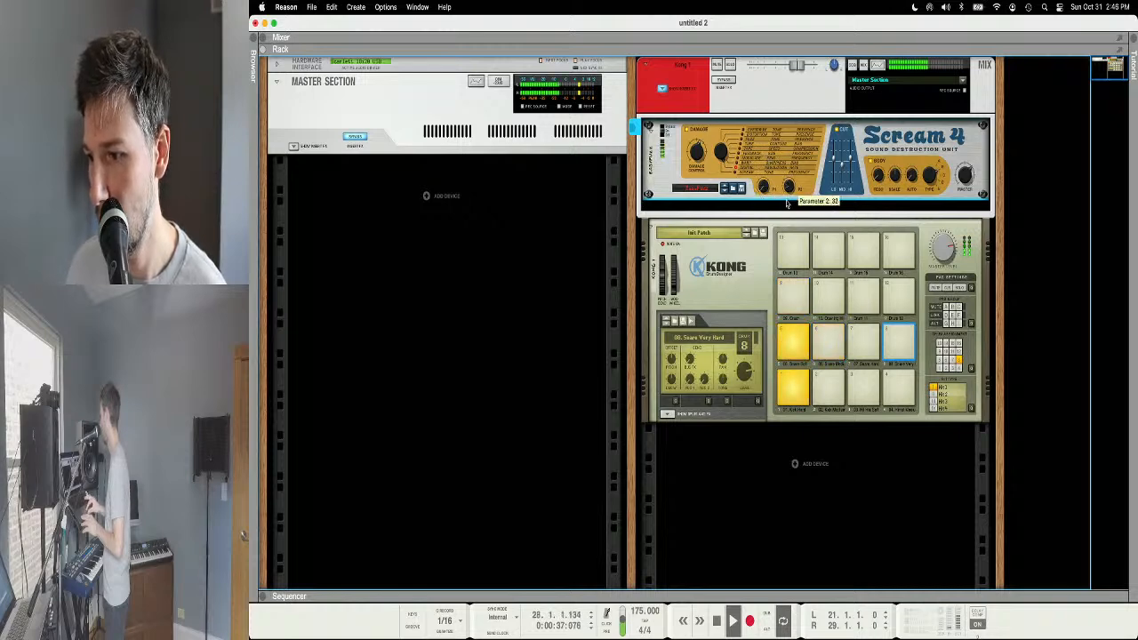
pyautogui.moveTo(791, 190)
pyautogui.mouseDown()
pyautogui.moveTo(791, 203)
pyautogui.moveTo(789, 189)
pyautogui.mouseUp()
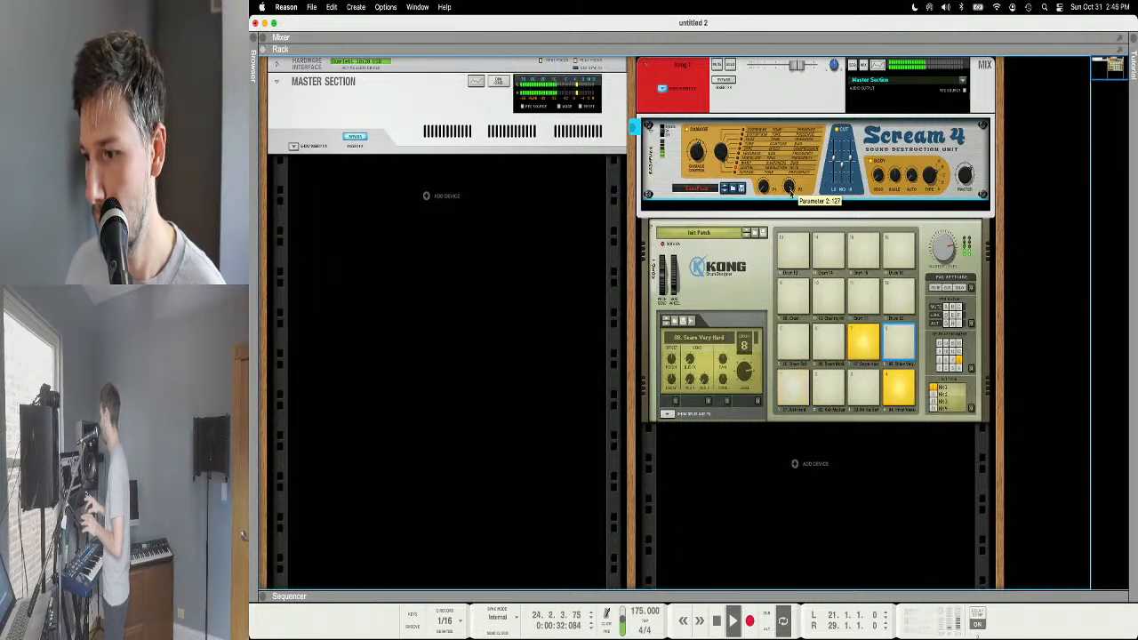
pyautogui.moveTo(790, 194)
pyautogui.mouseDown()
pyautogui.moveTo(789, 213)
pyautogui.moveTo(790, 174)
pyautogui.mouseUp()
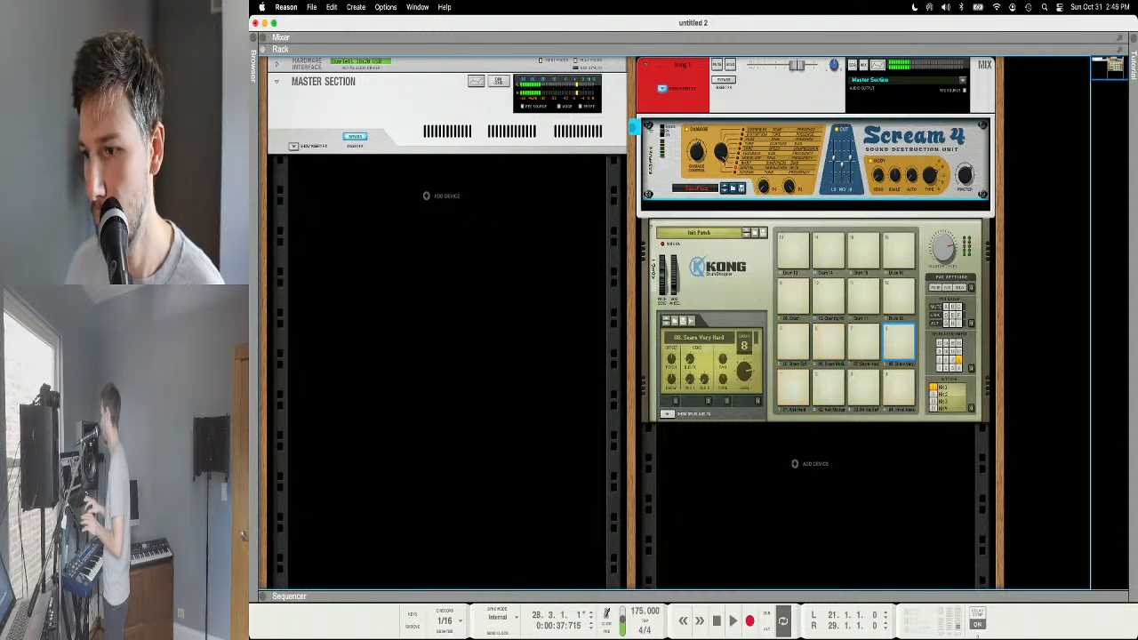
# Step: Resume loop playback, readjust Scream 4's two damage parameters by ear, and briefly check the arrangement in the sequencer before returning to the rack
pyautogui.press('space')
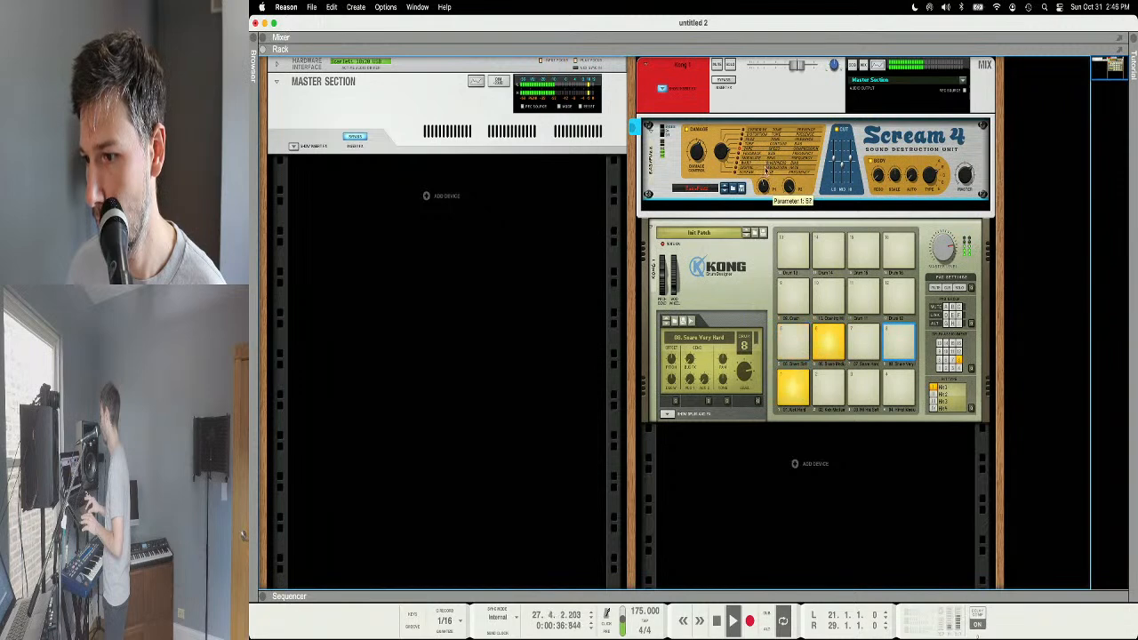
pyautogui.moveTo(789, 187)
pyautogui.mouseDown()
pyautogui.moveTo(788, 233)
pyautogui.moveTo(783, 175)
pyautogui.mouseUp()
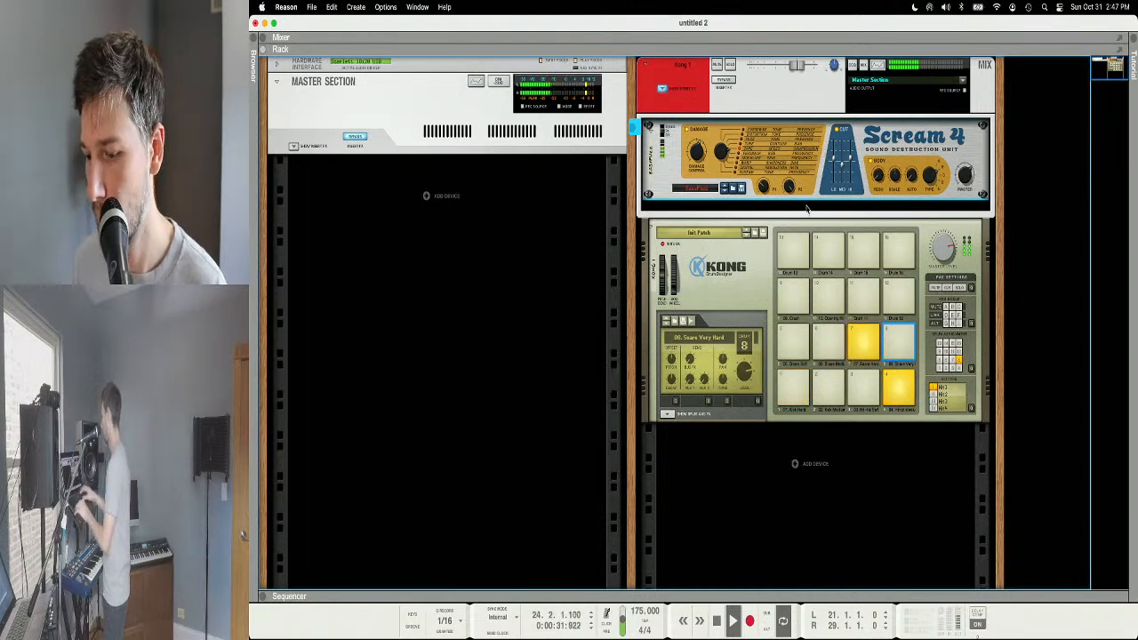
pyautogui.press('F7')
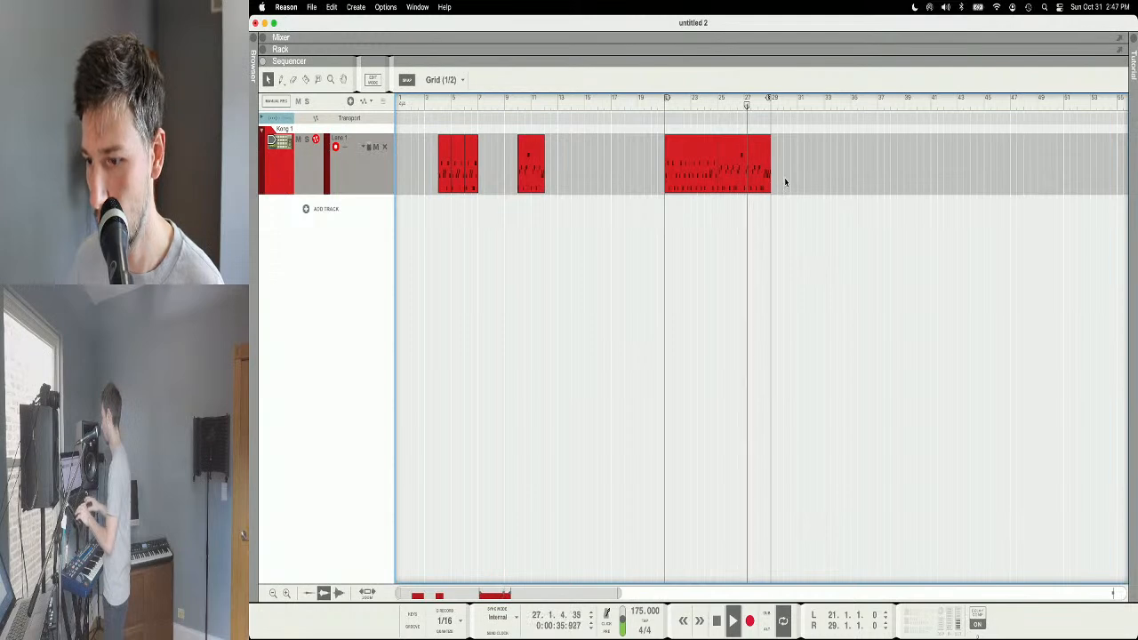
pyautogui.press('F6')
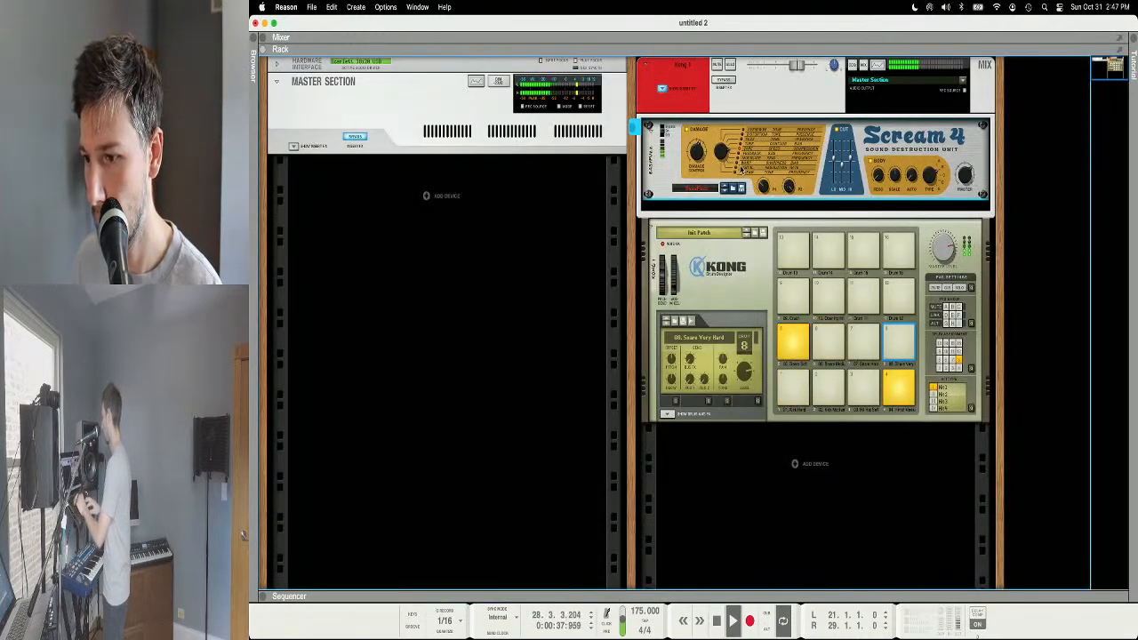